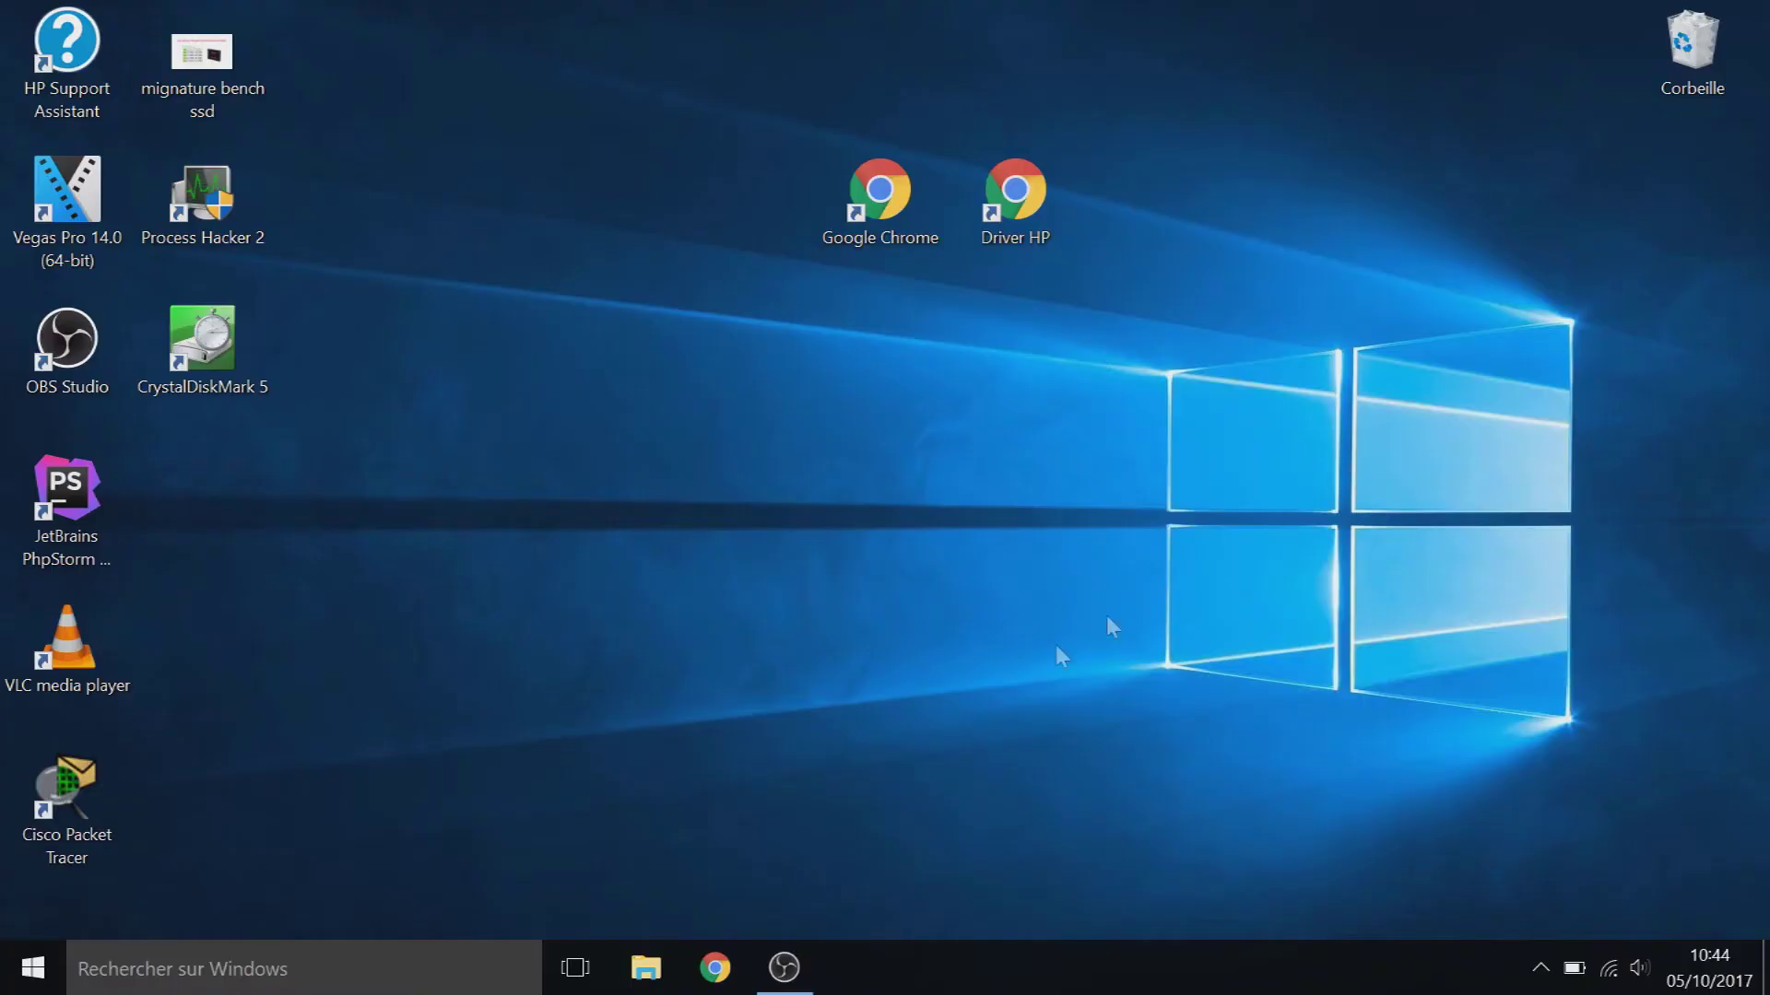
# Step: Launch the bitdefender_windows installer from the Téléchargements folder
pyautogui.click(645, 968)
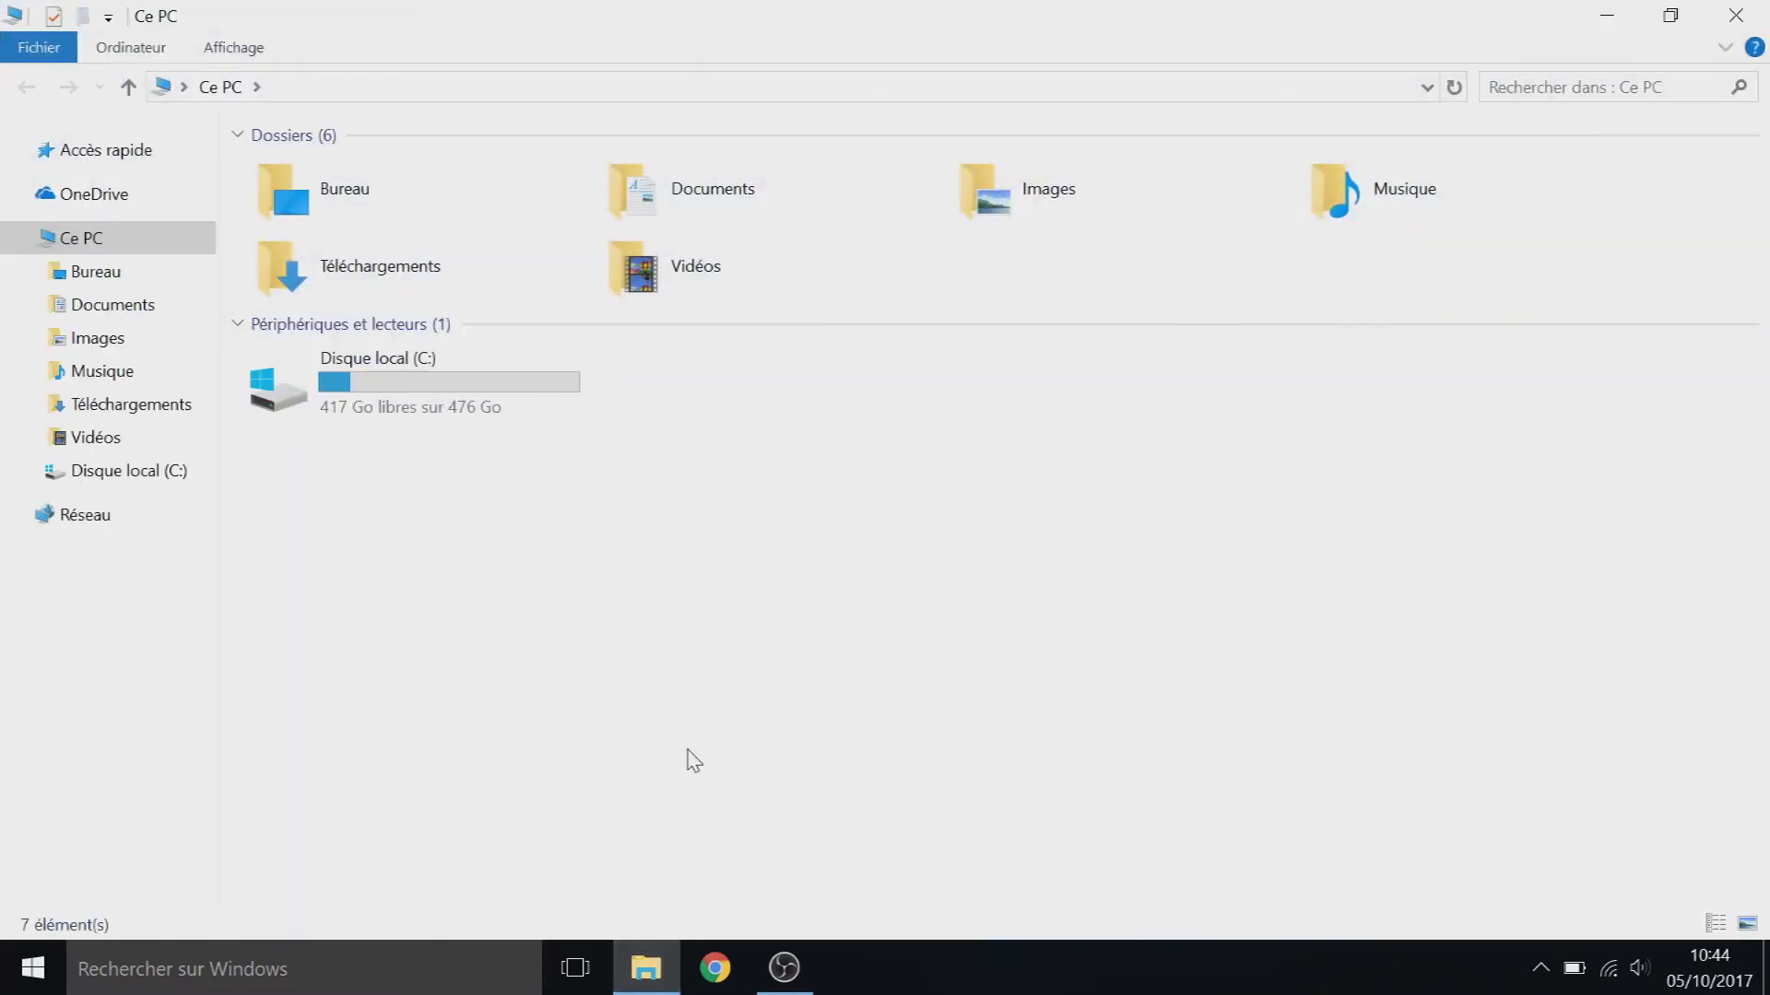
pyautogui.doubleClick(453, 294)
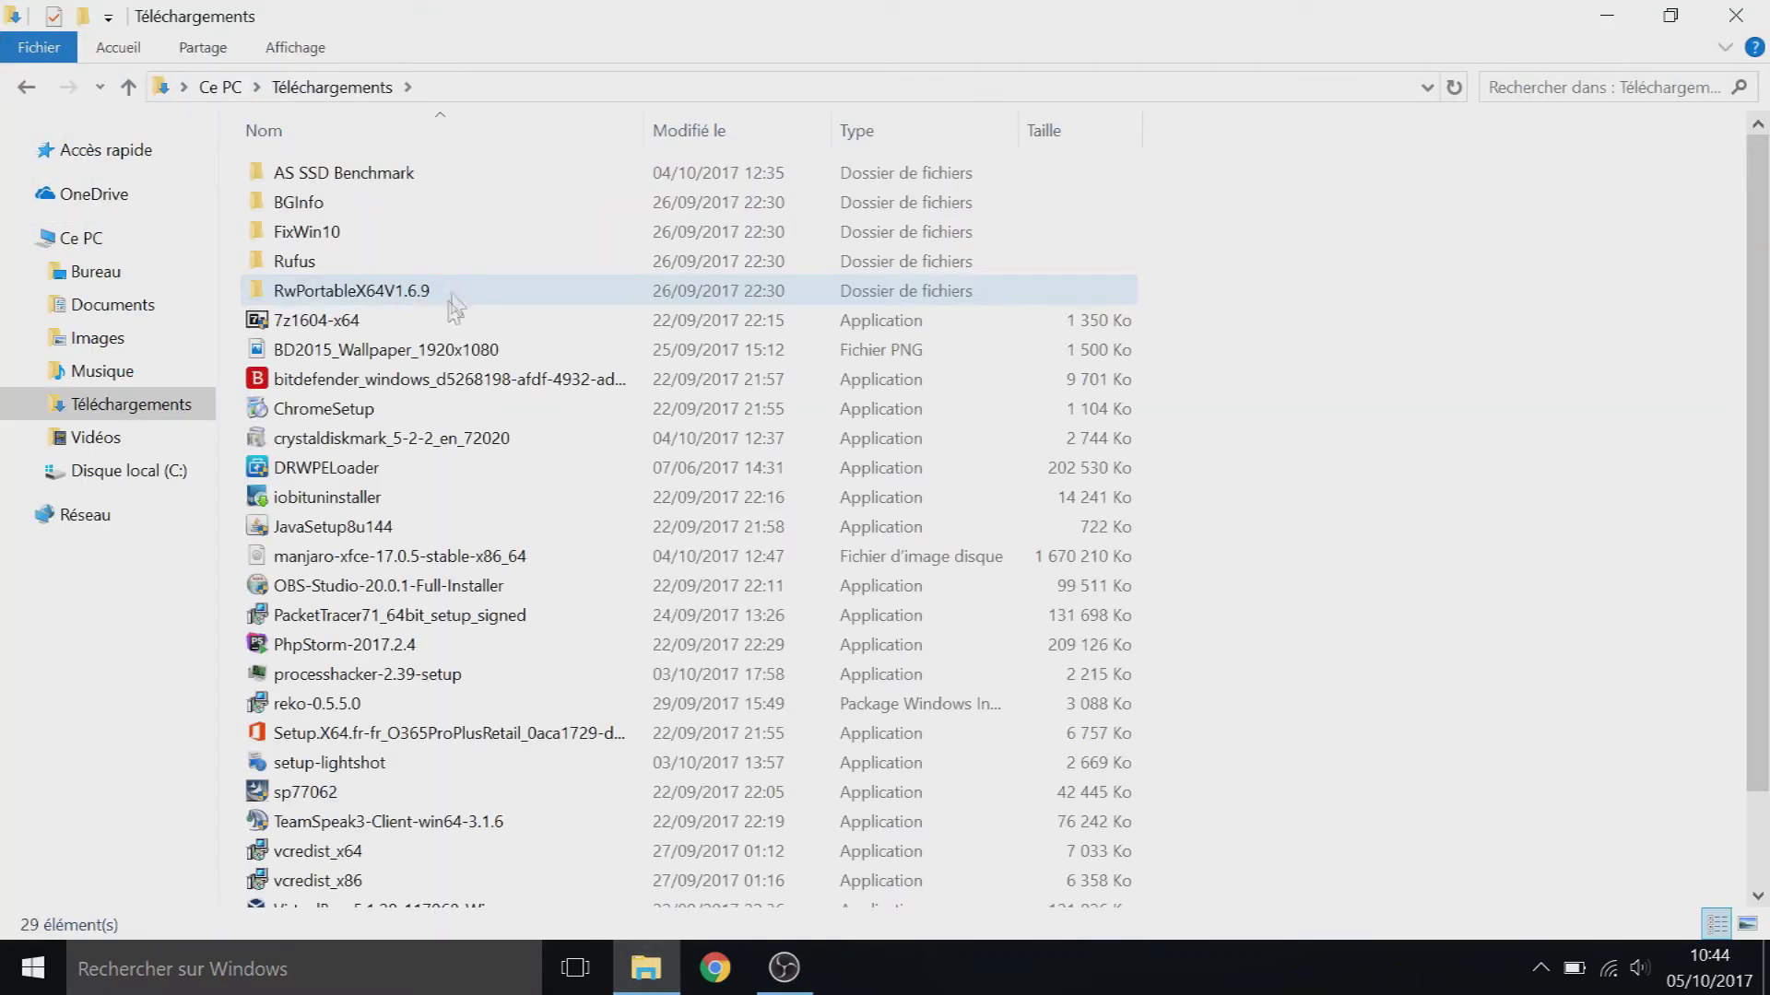
pyautogui.click(426, 385)
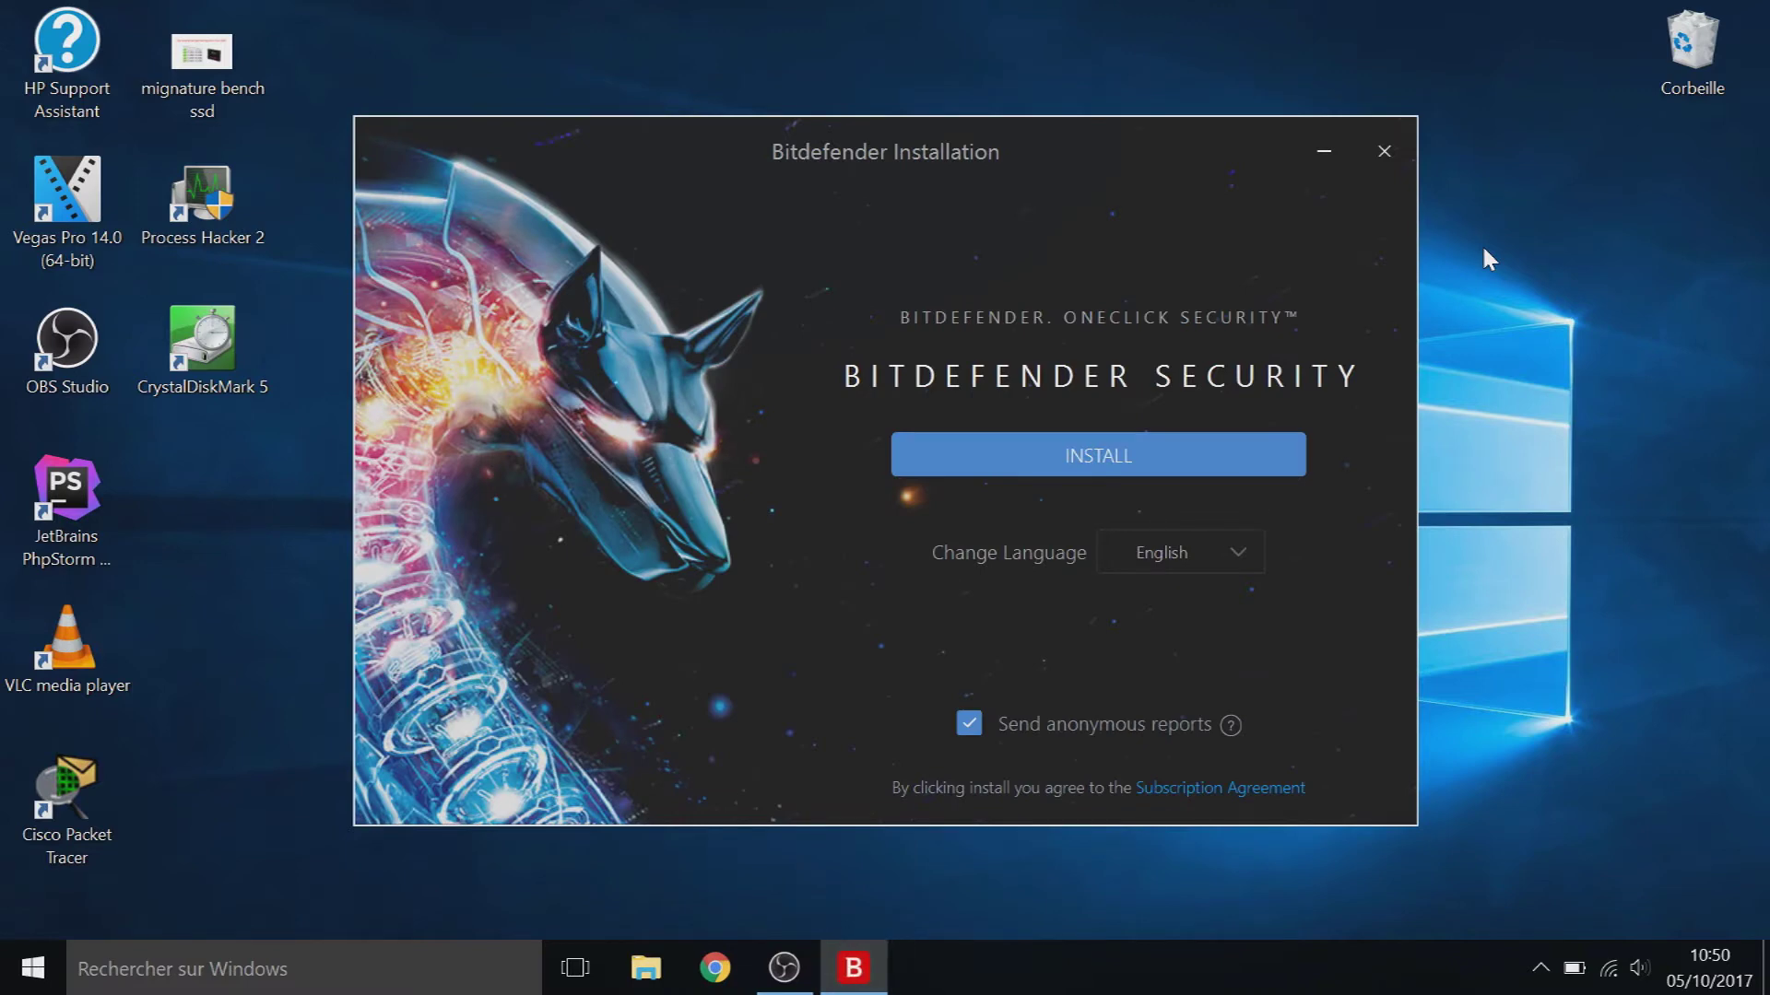
# Step: Install Bitdefender with the language set to Français and the sending of anonymous reports turned off
pyautogui.click(1214, 555)
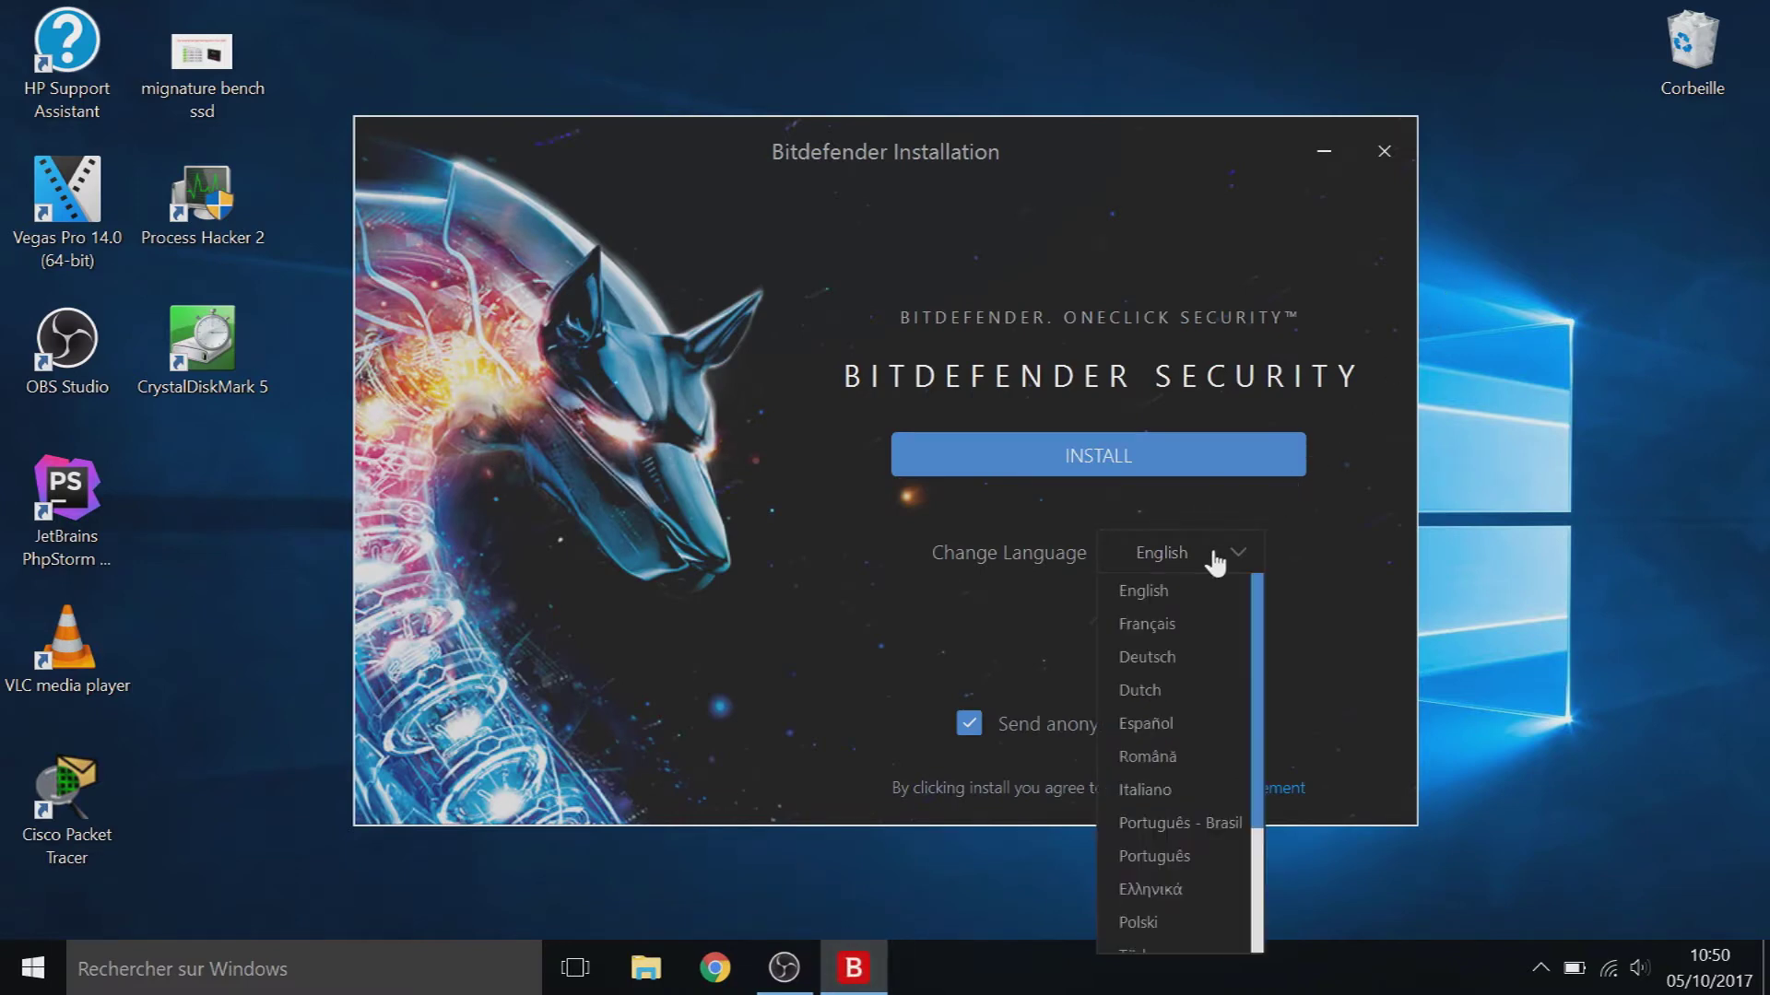
pyautogui.click(1185, 623)
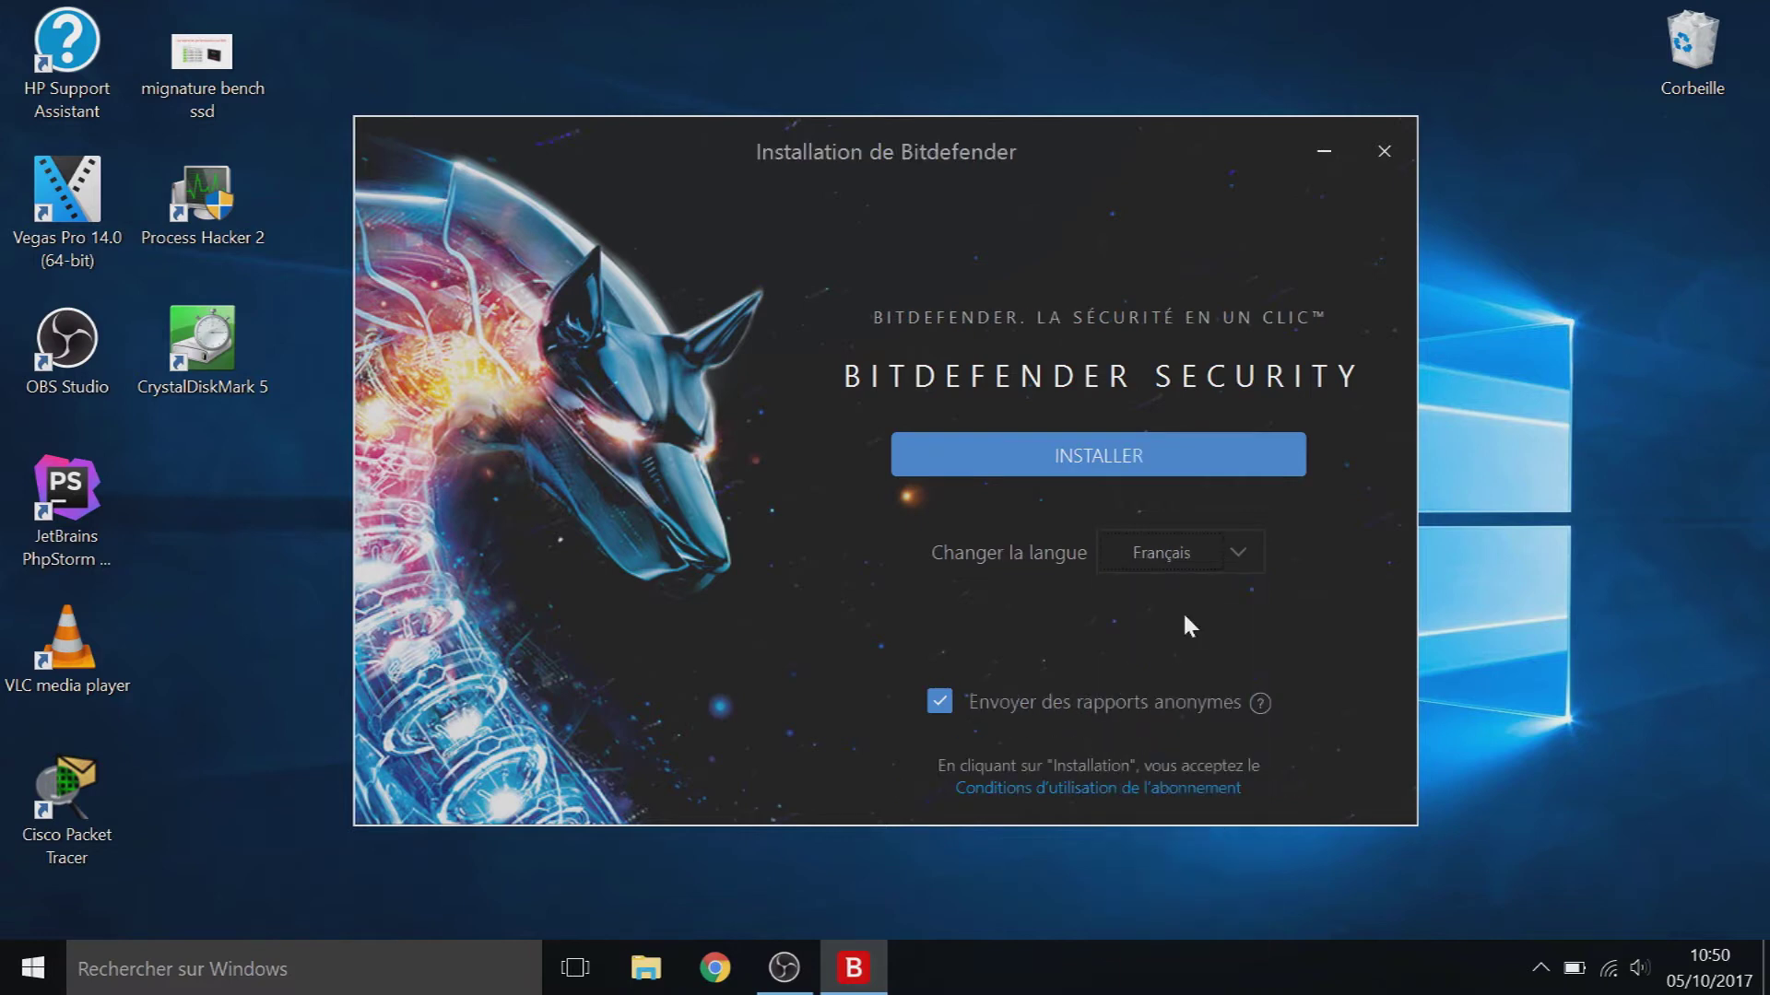
pyautogui.click(939, 702)
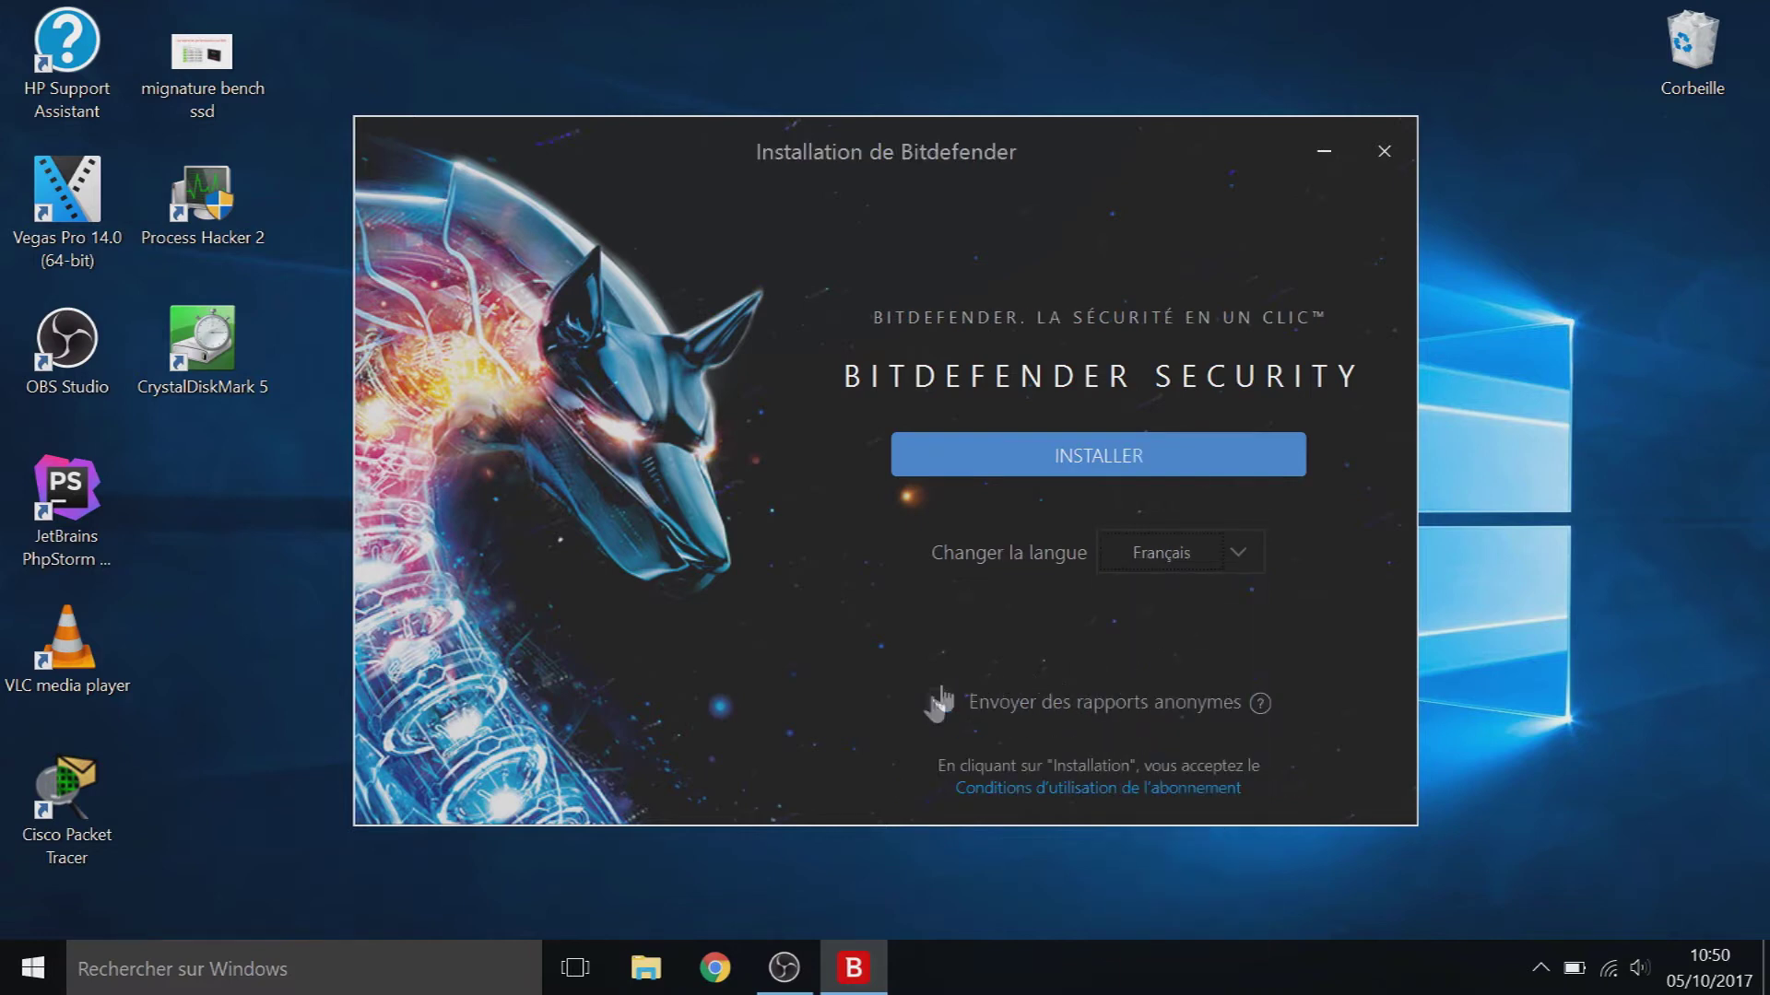
pyautogui.click(1056, 474)
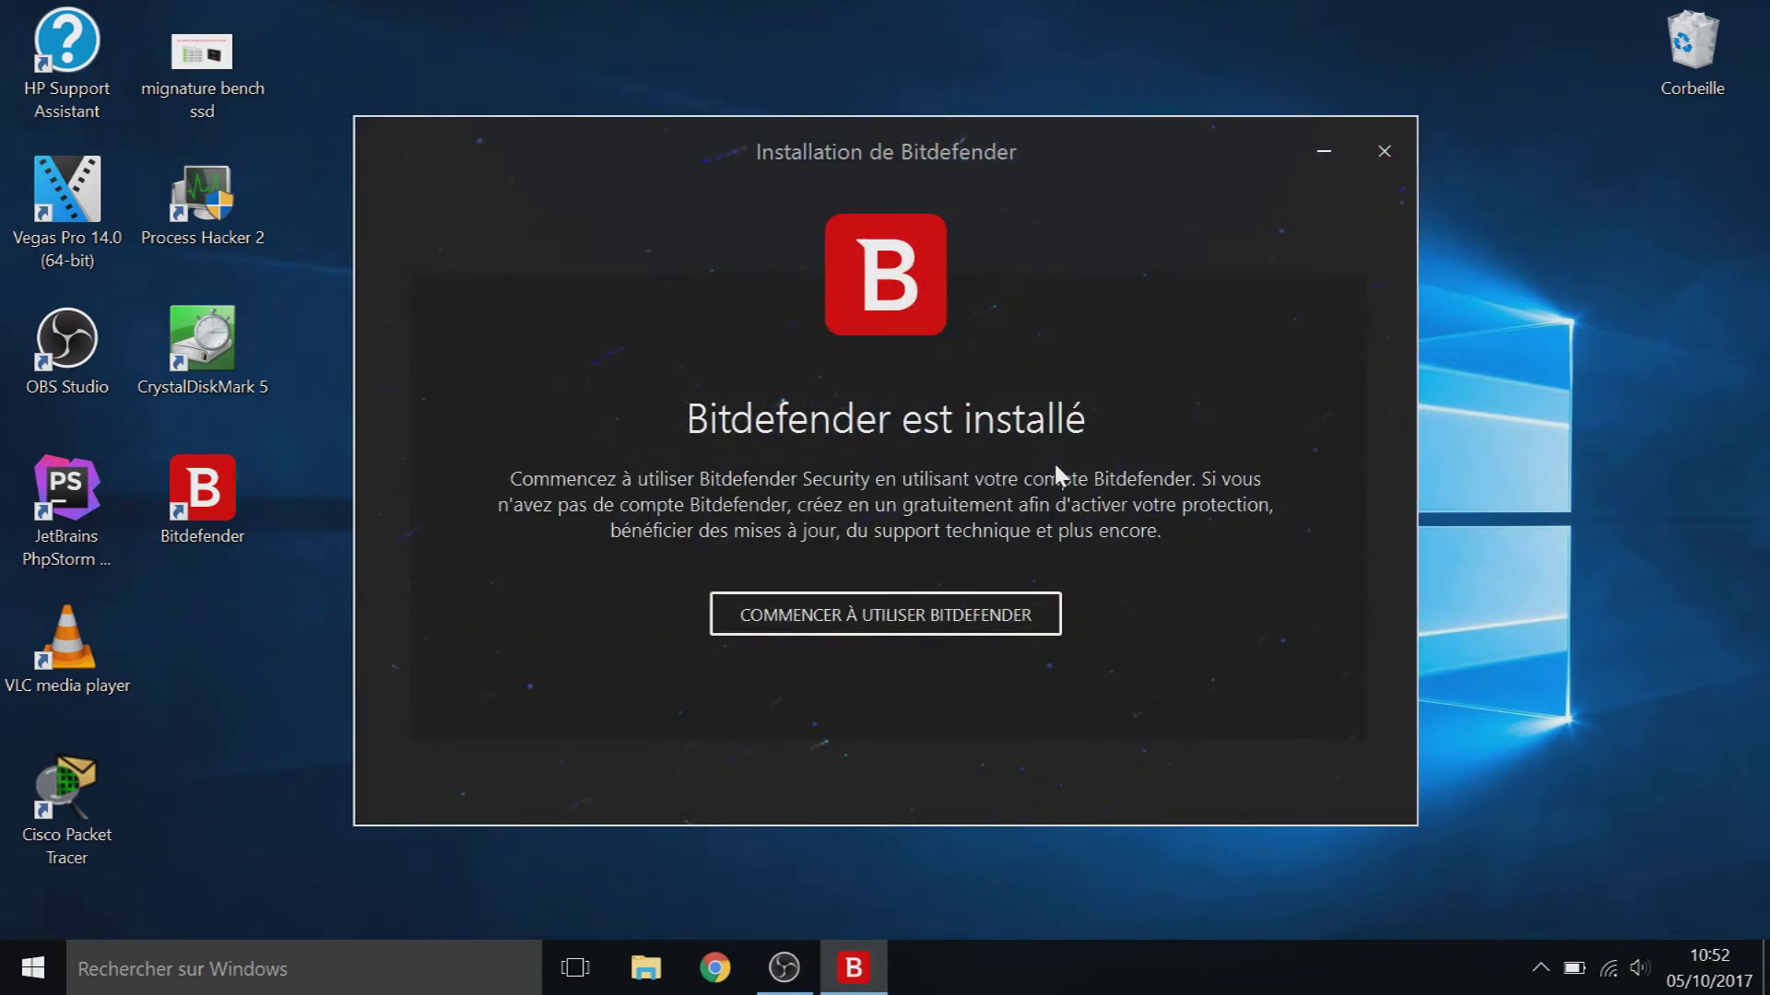
# Step: Start using Bitdefender by signing in to an existing account, and skip the introductory tutorial
pyautogui.click(935, 609)
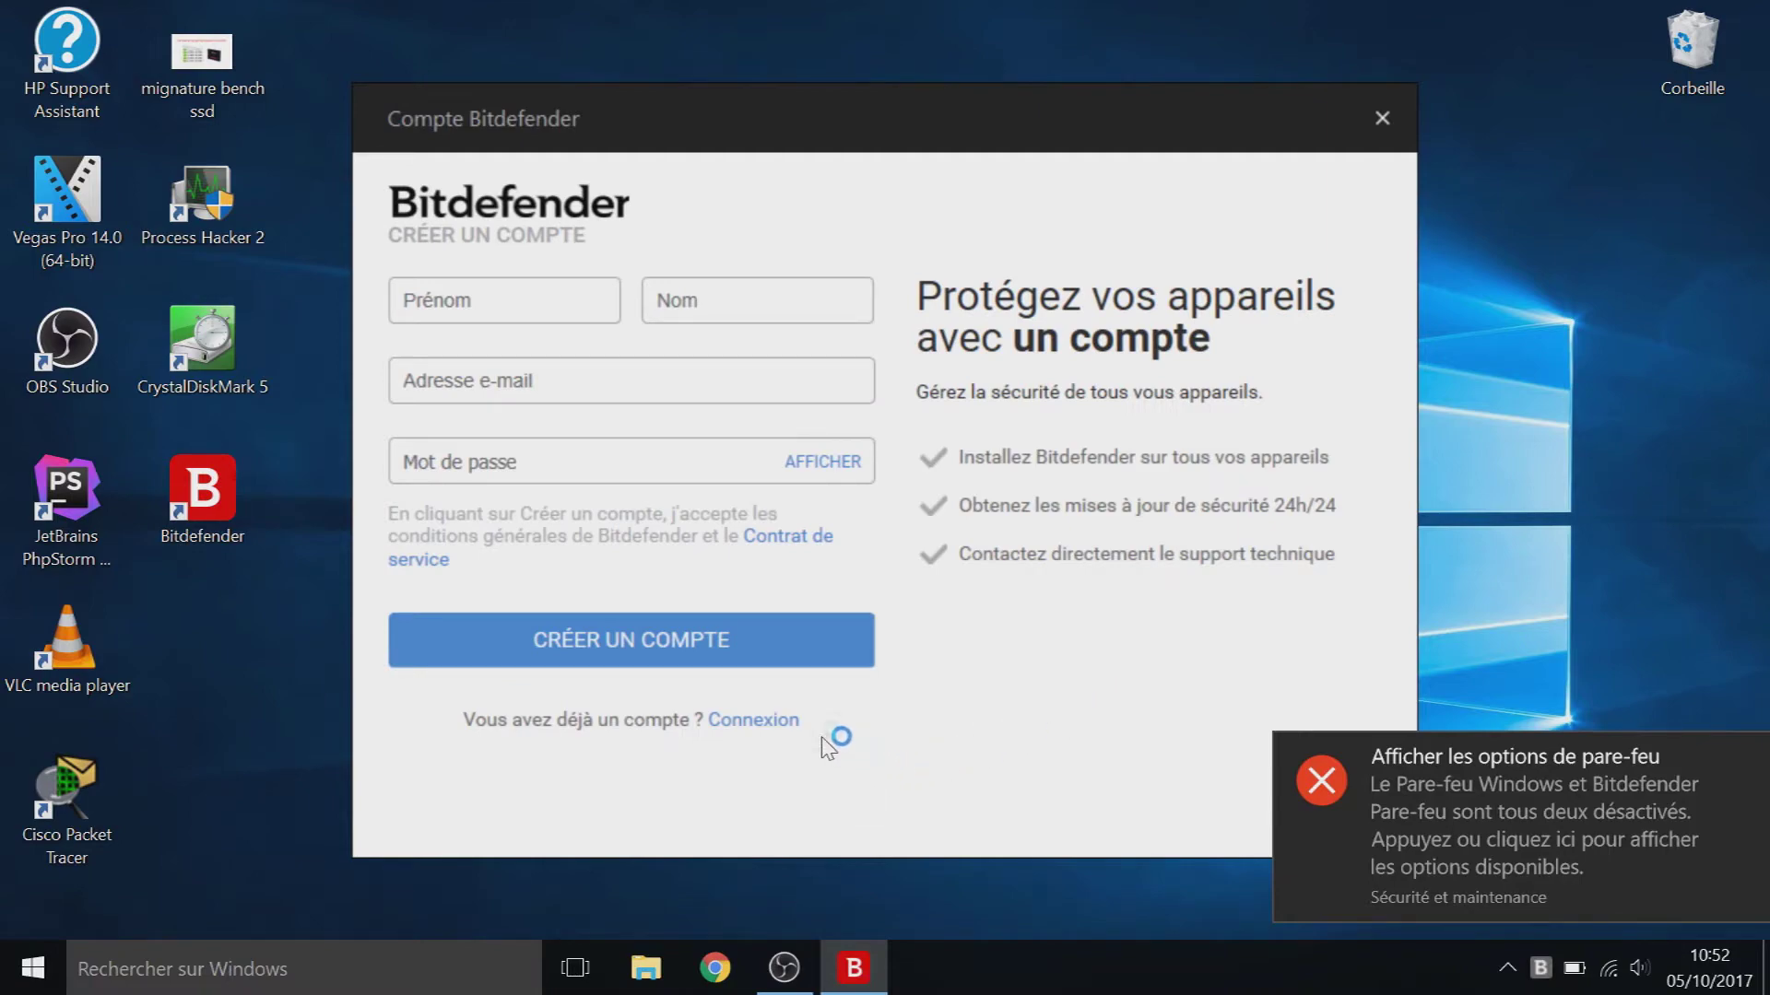
pyautogui.click(785, 720)
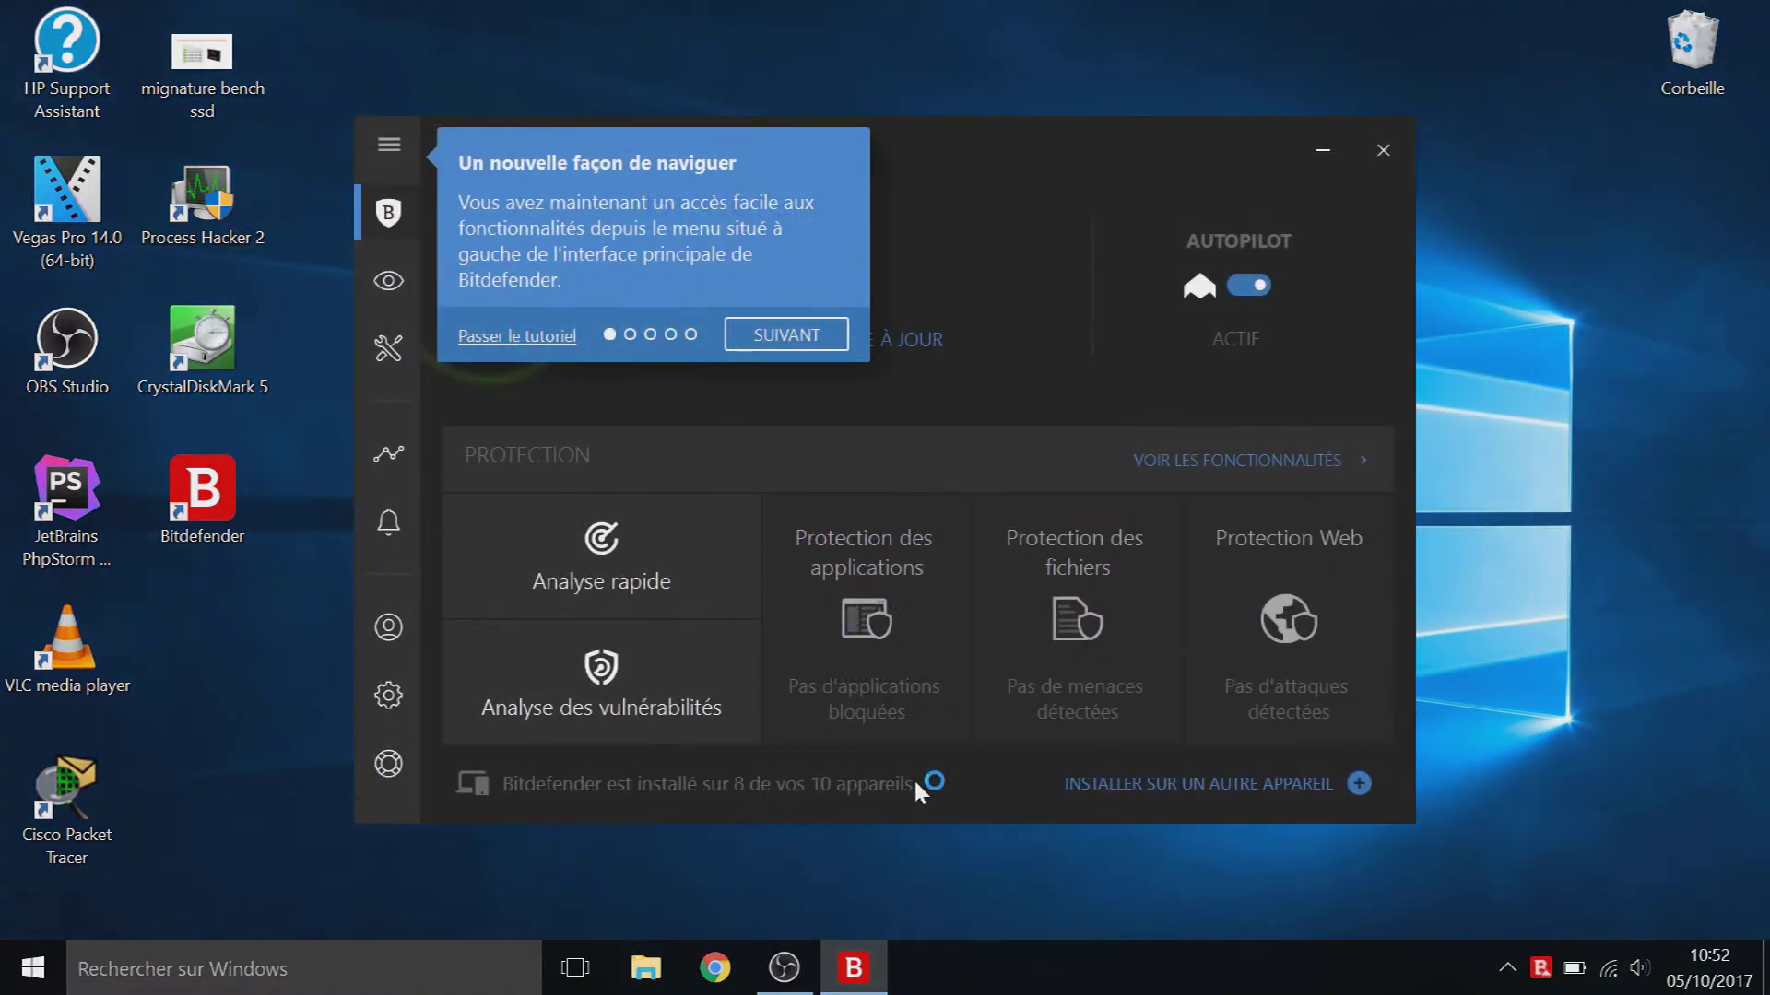
pyautogui.click(517, 337)
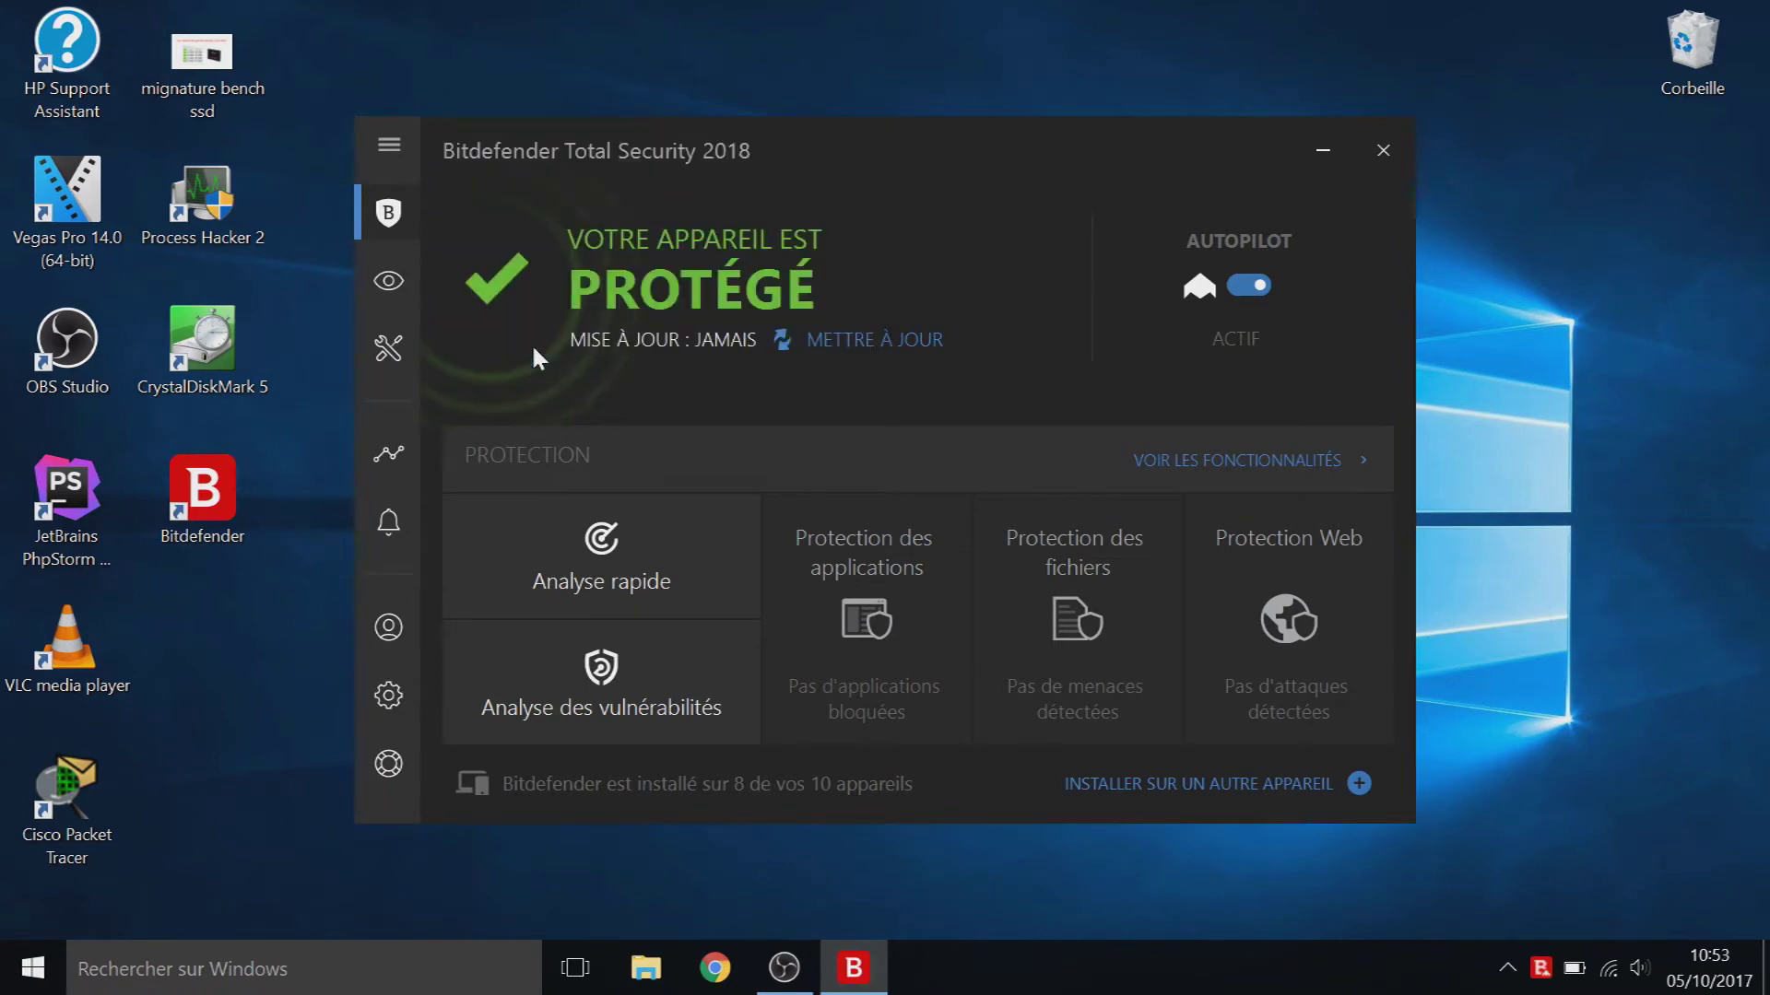
# Step: Review the Antivirus exclusions, the disk and device scan settings, and the quarantine
pyautogui.click(1185, 458)
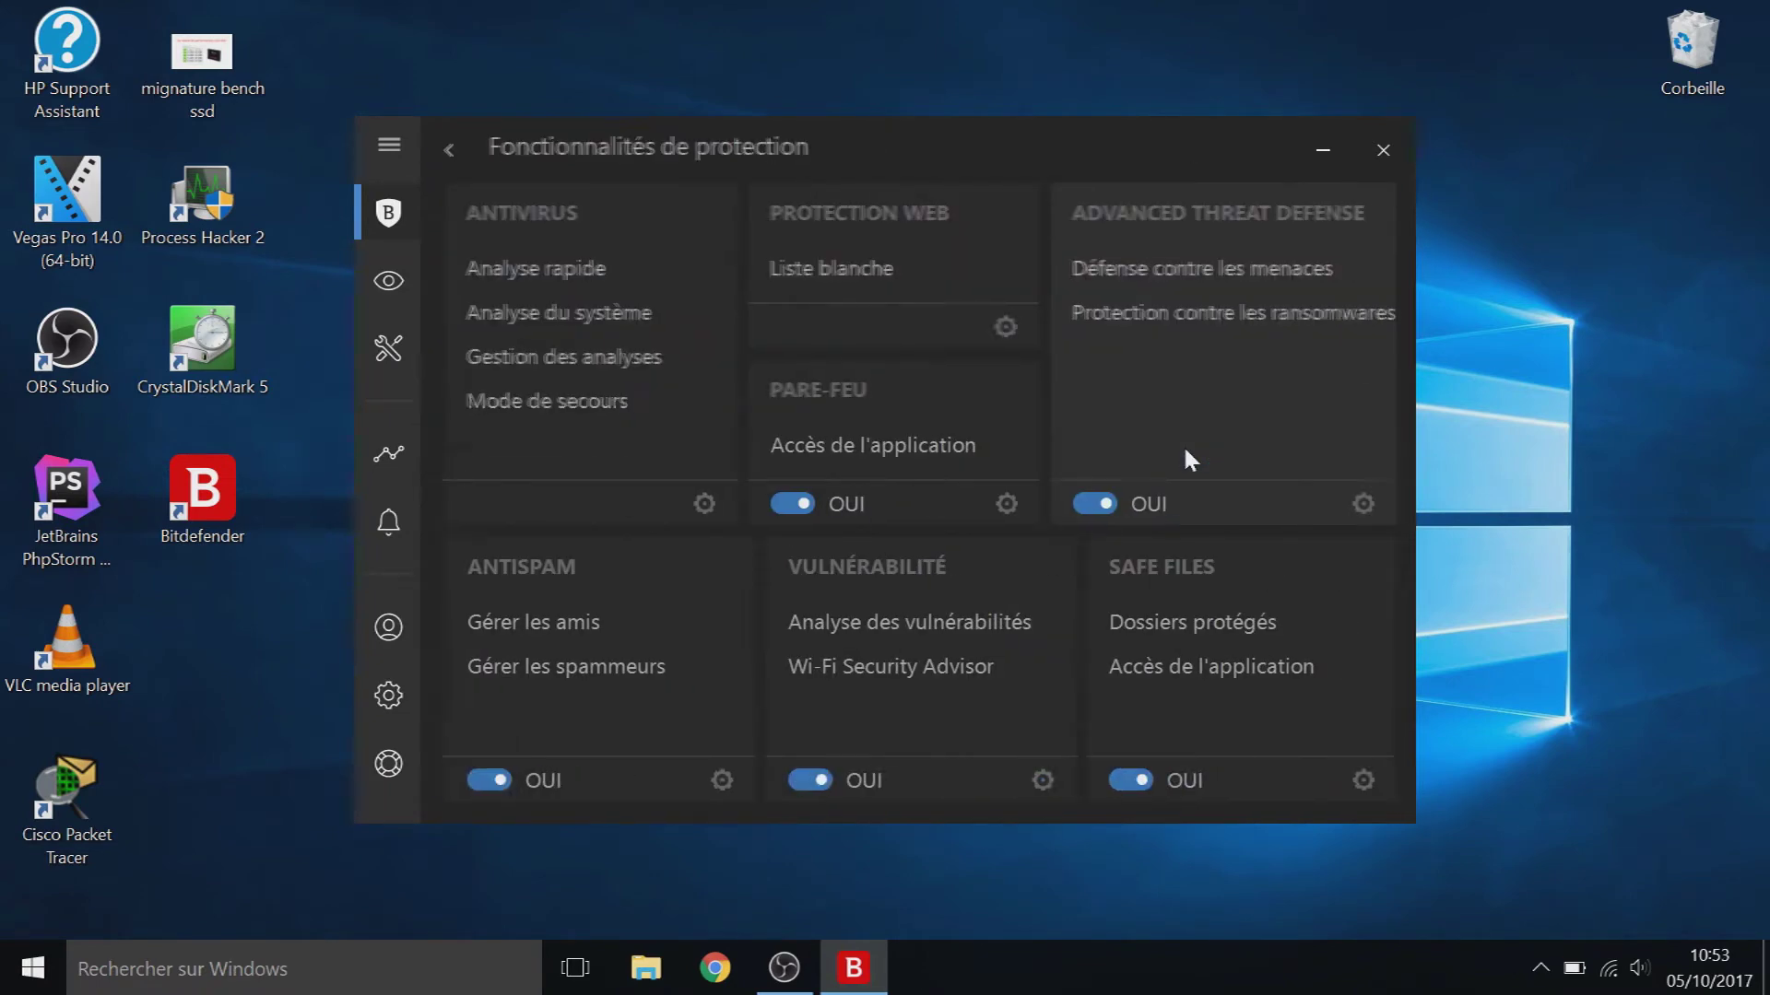
pyautogui.click(704, 502)
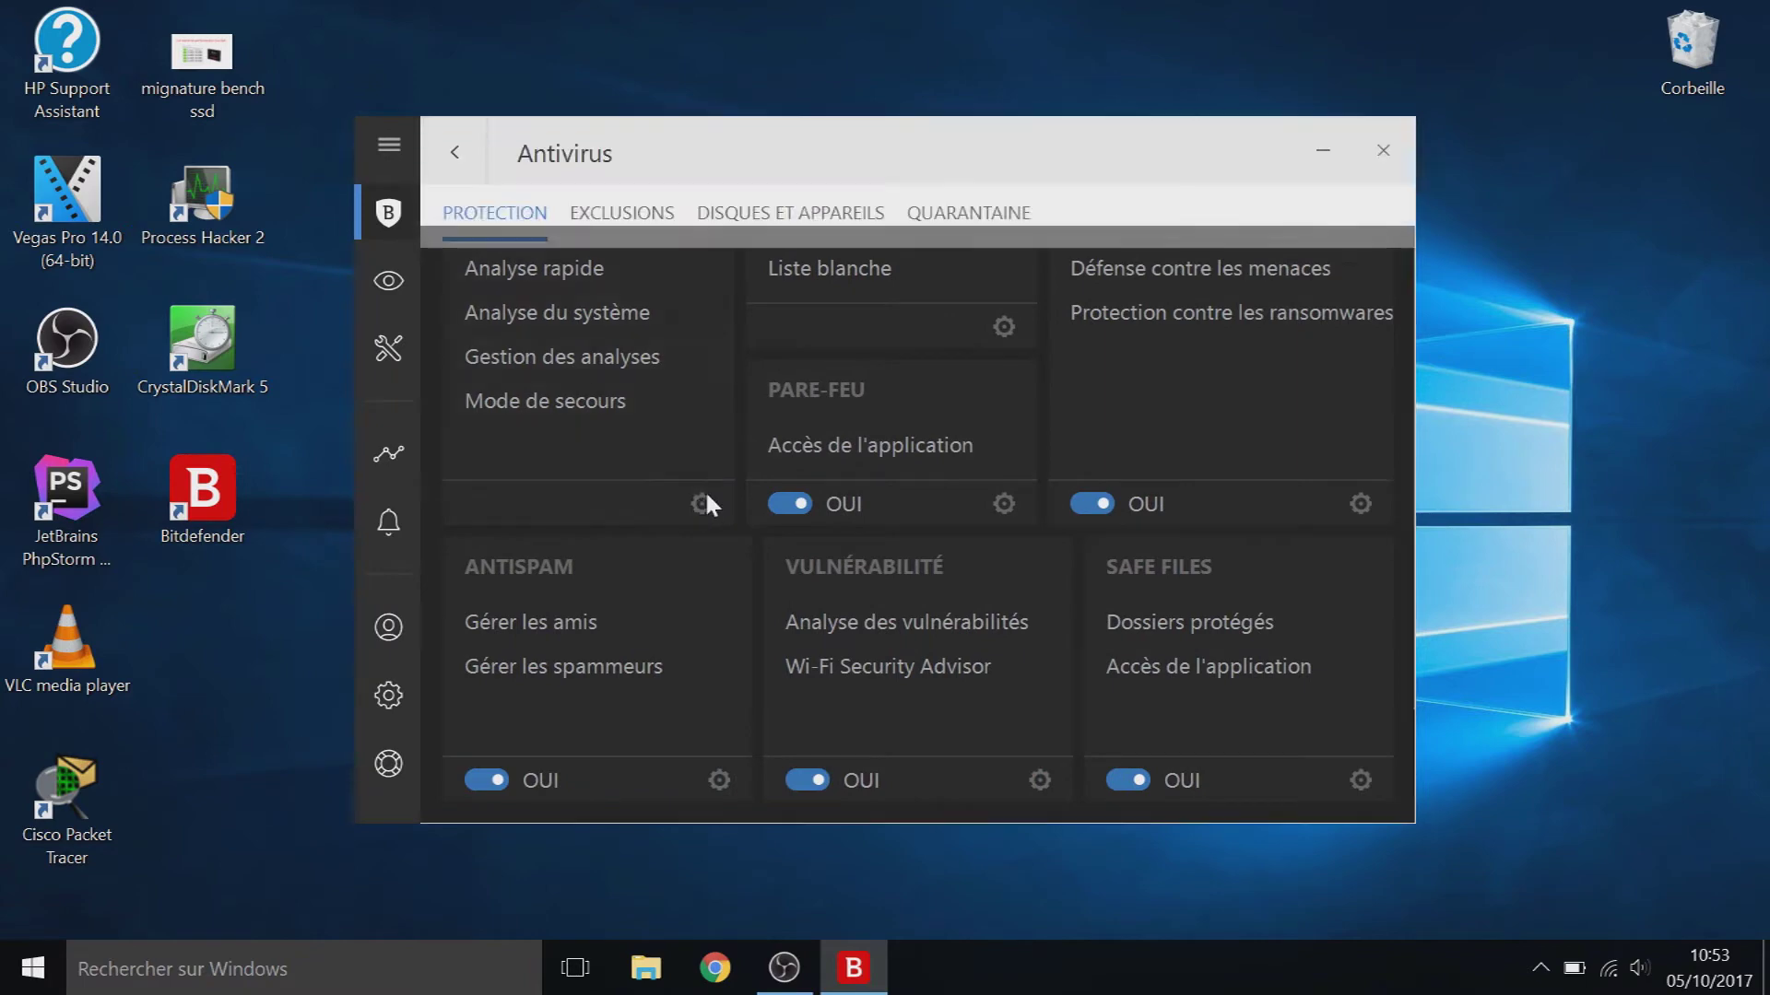
pyautogui.click(630, 220)
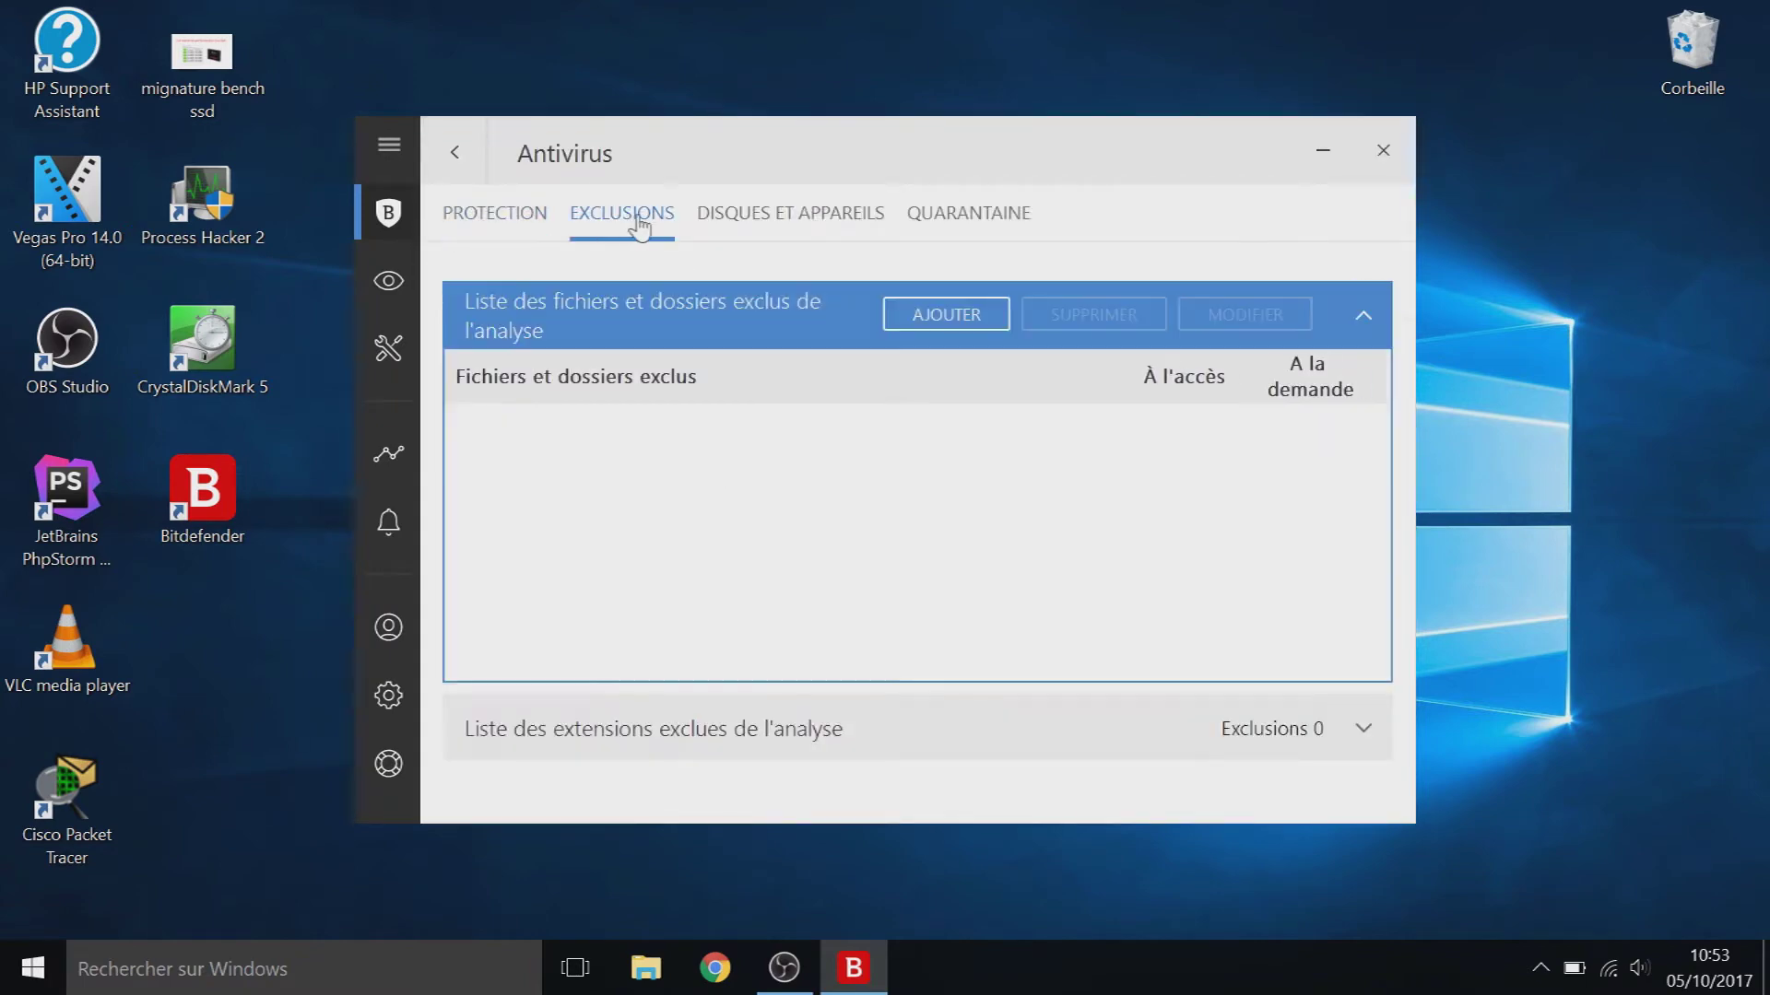
pyautogui.click(772, 221)
pyautogui.click(960, 218)
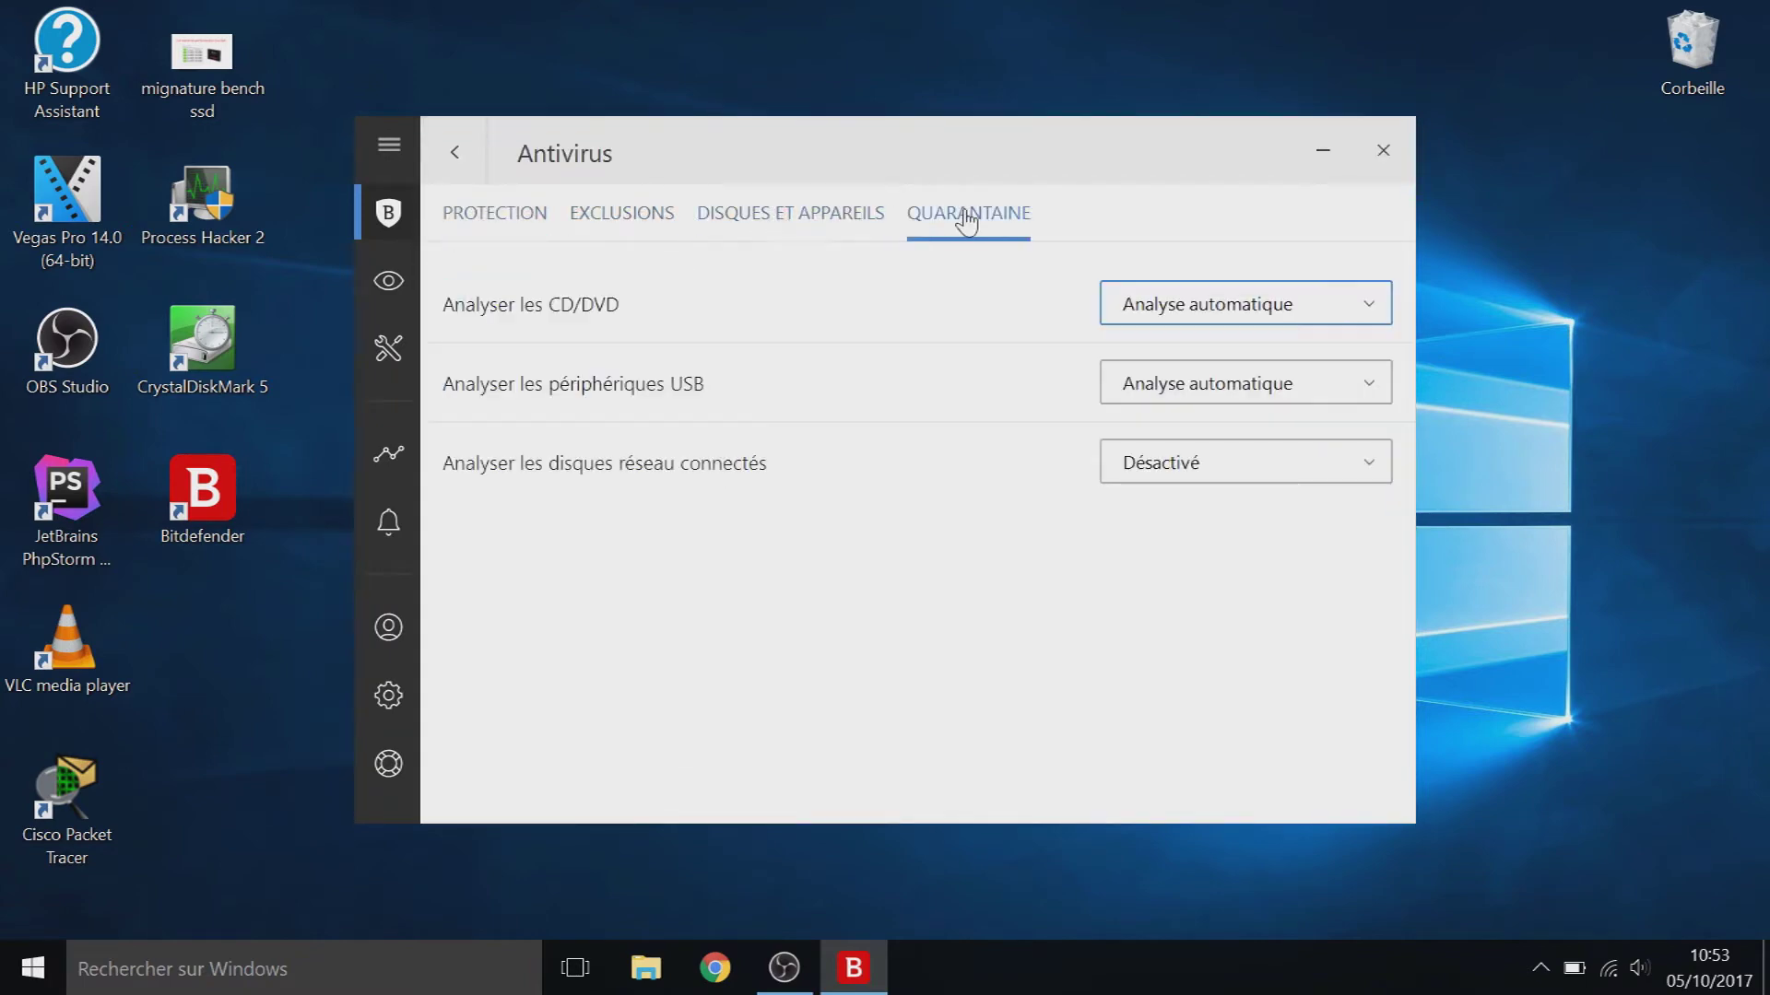
# Step: Enable scanning of compressed content in the advanced Antivirus protection settings and return to the protection features
pyautogui.click(516, 223)
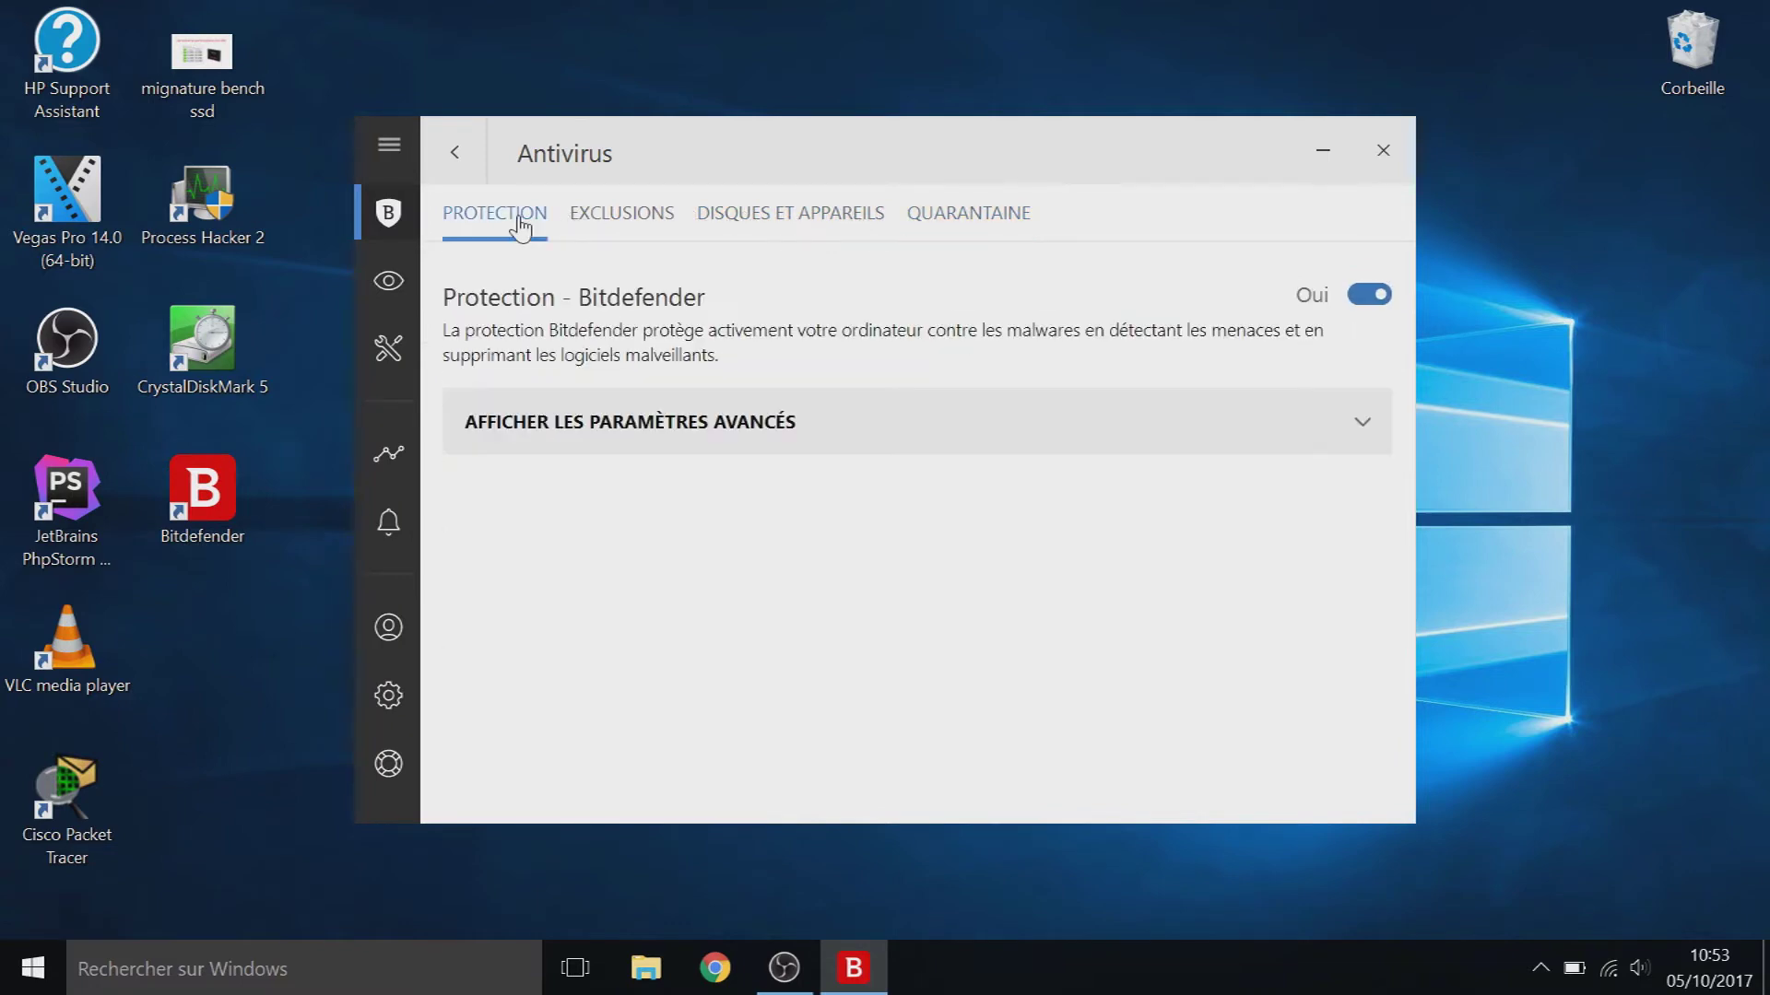
pyautogui.click(1356, 429)
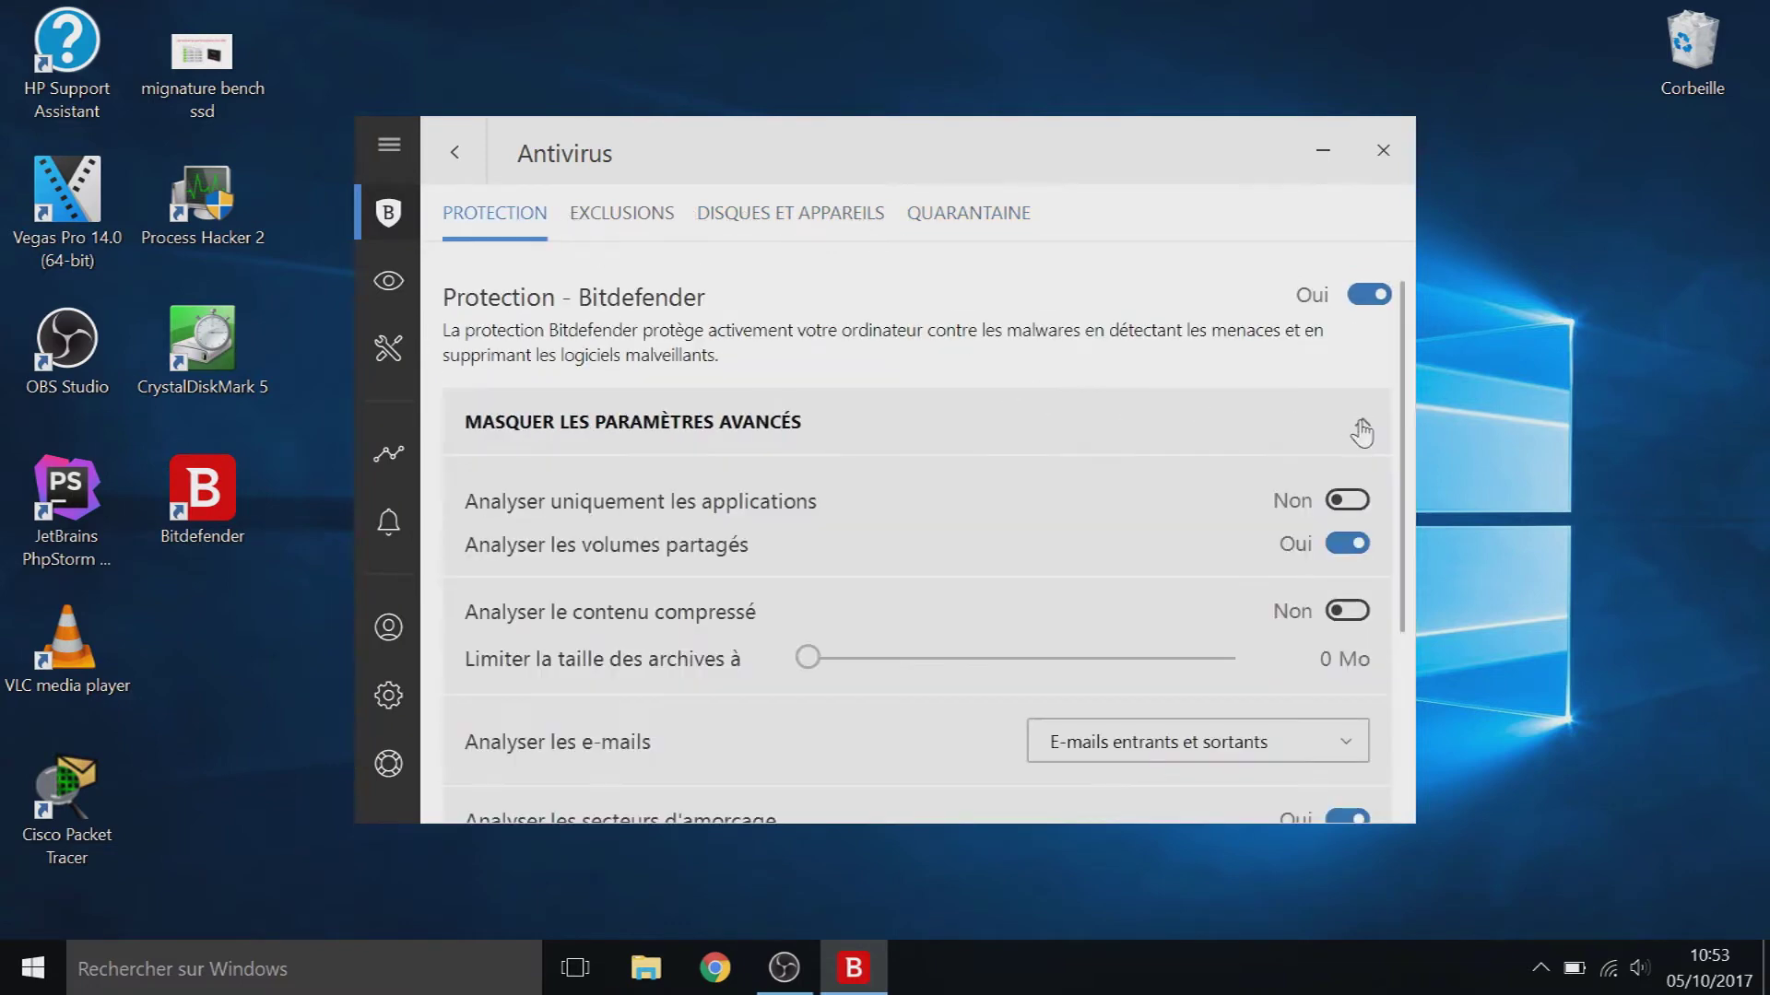
pyautogui.scroll(-2, 1200, 431)
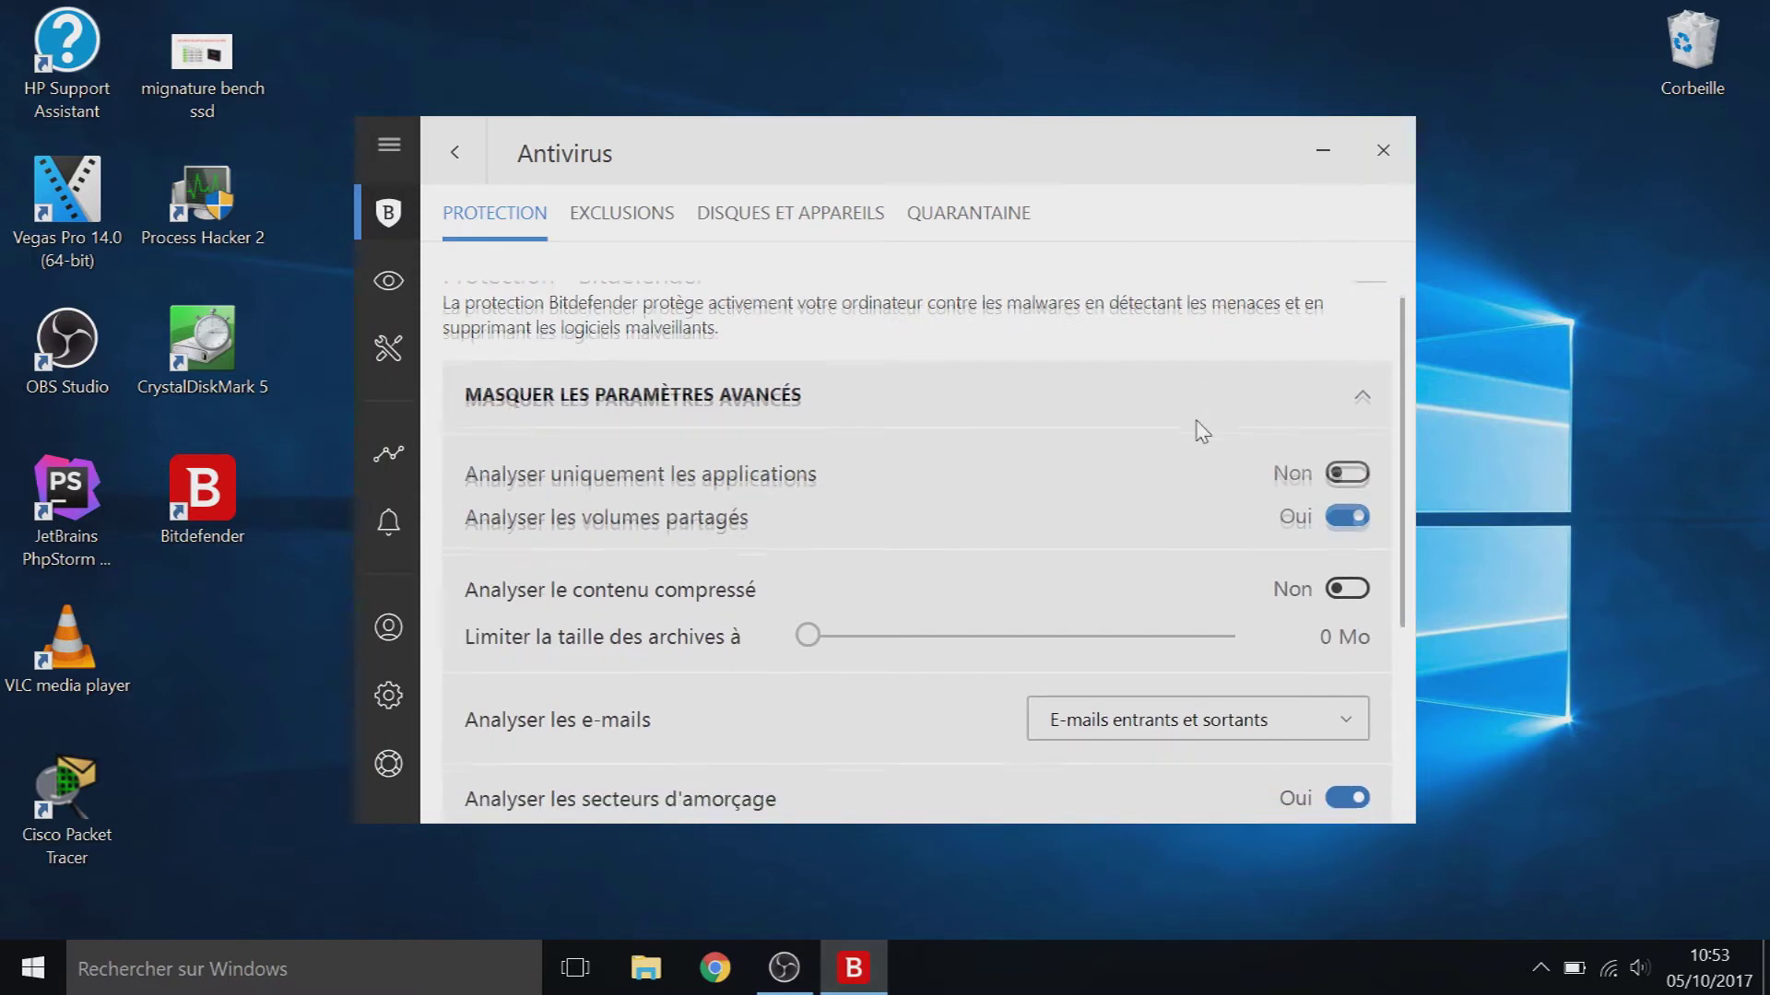
pyautogui.scroll(-3, 1202, 430)
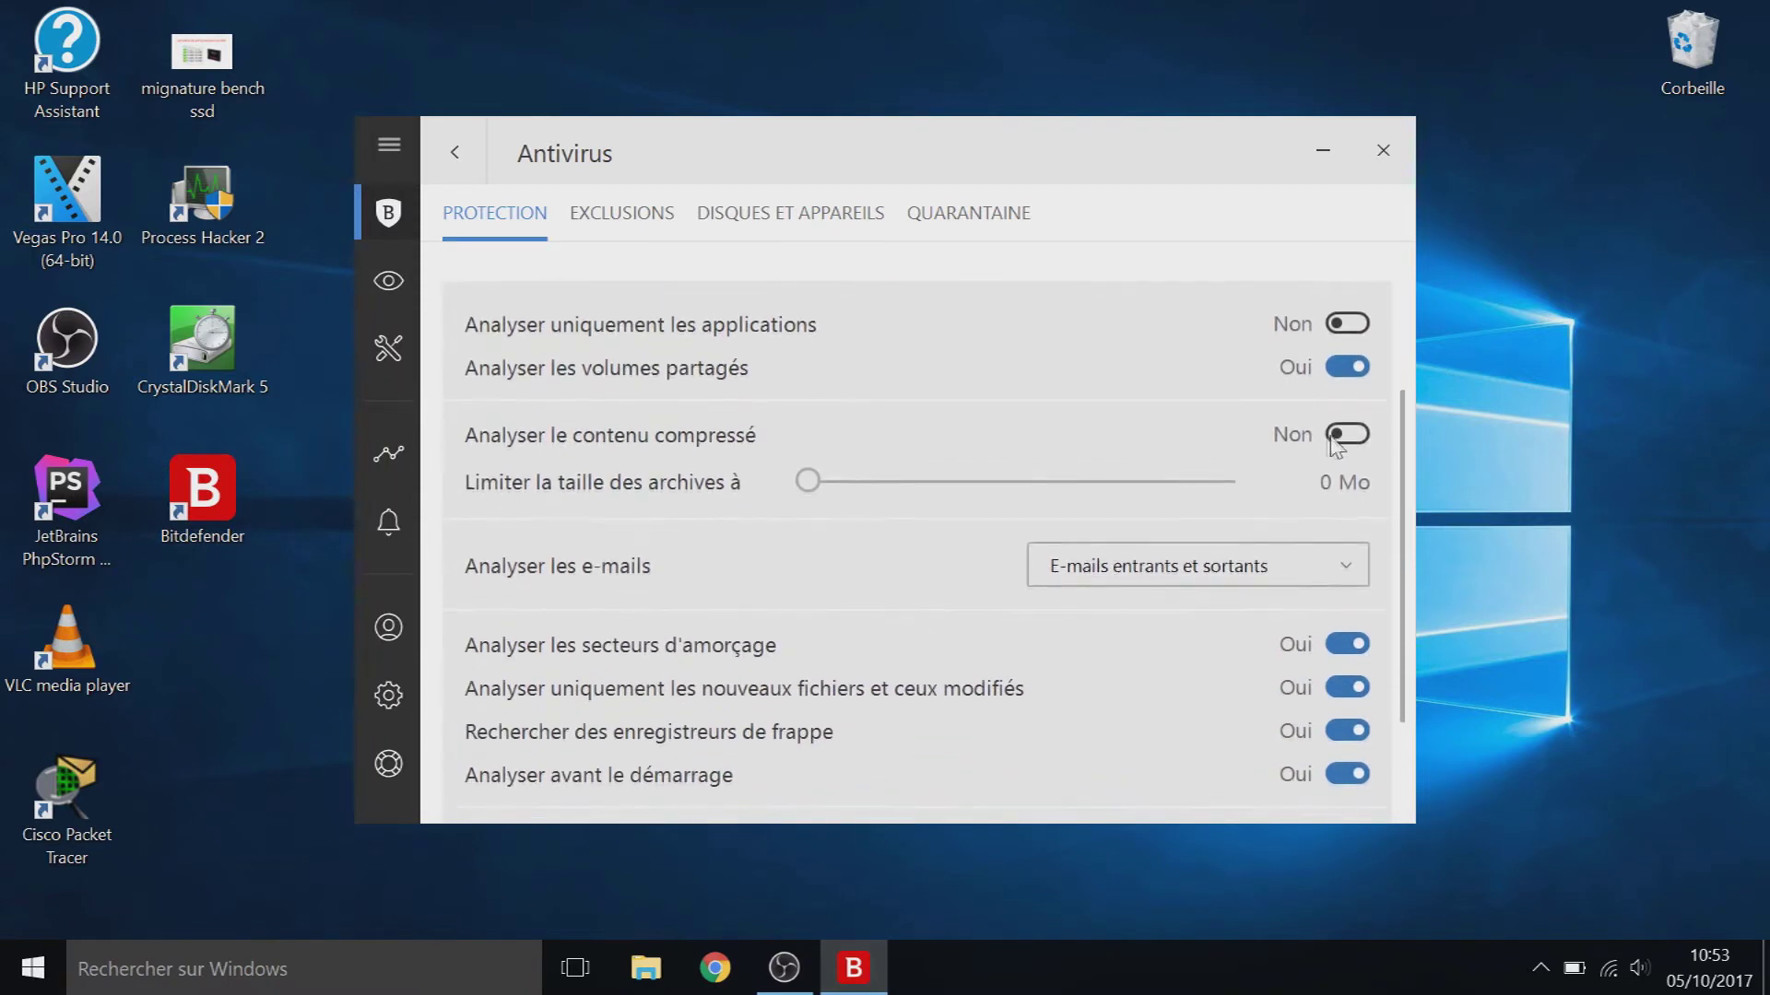
pyautogui.click(1352, 433)
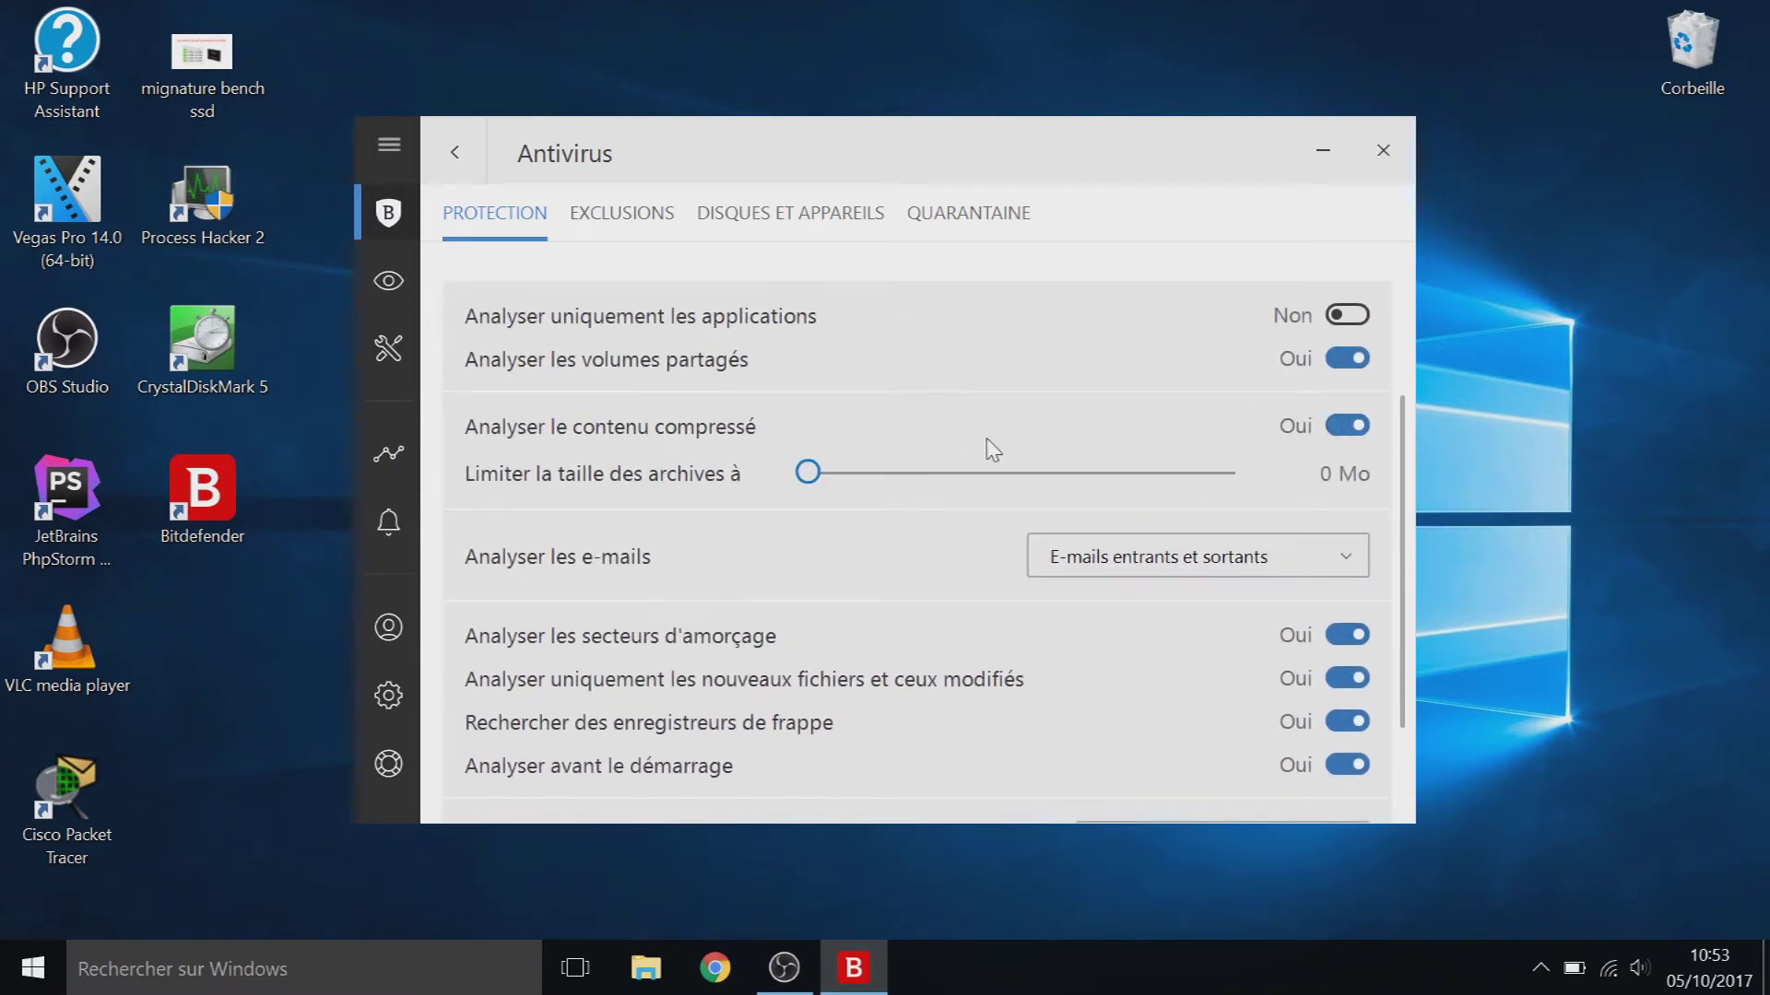
pyautogui.scroll(-2, 987, 446)
pyautogui.scroll(-2, 993, 450)
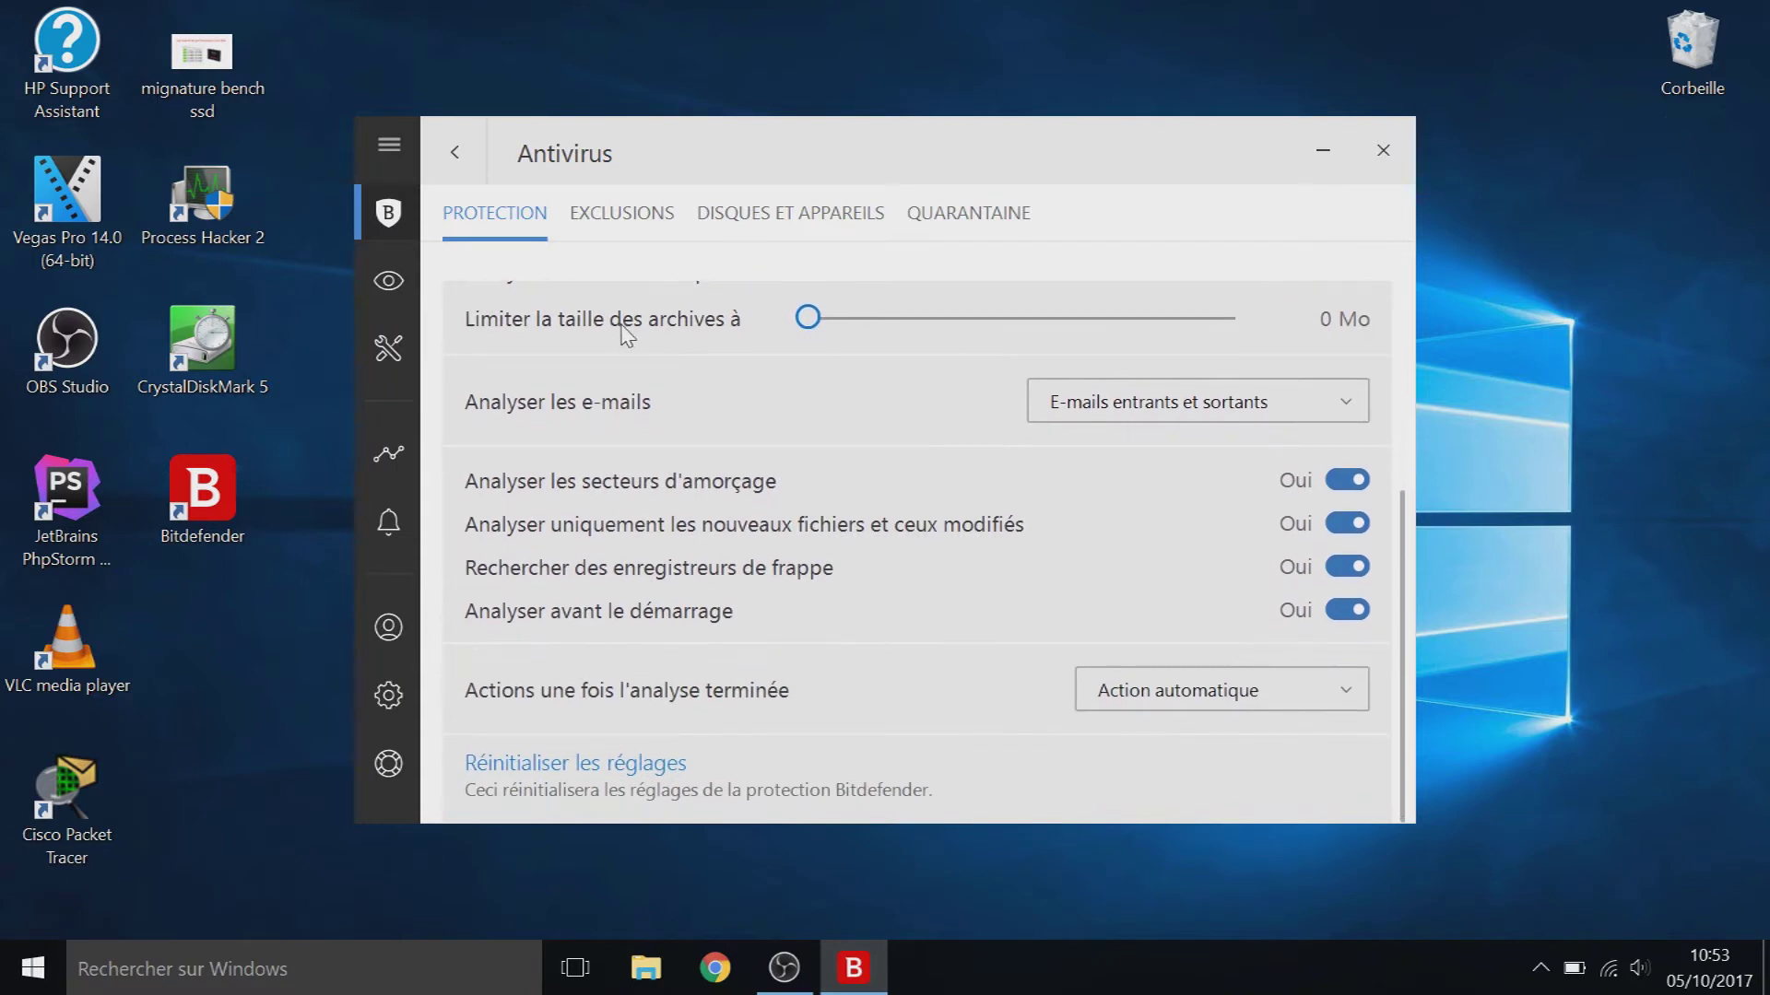
pyautogui.click(455, 152)
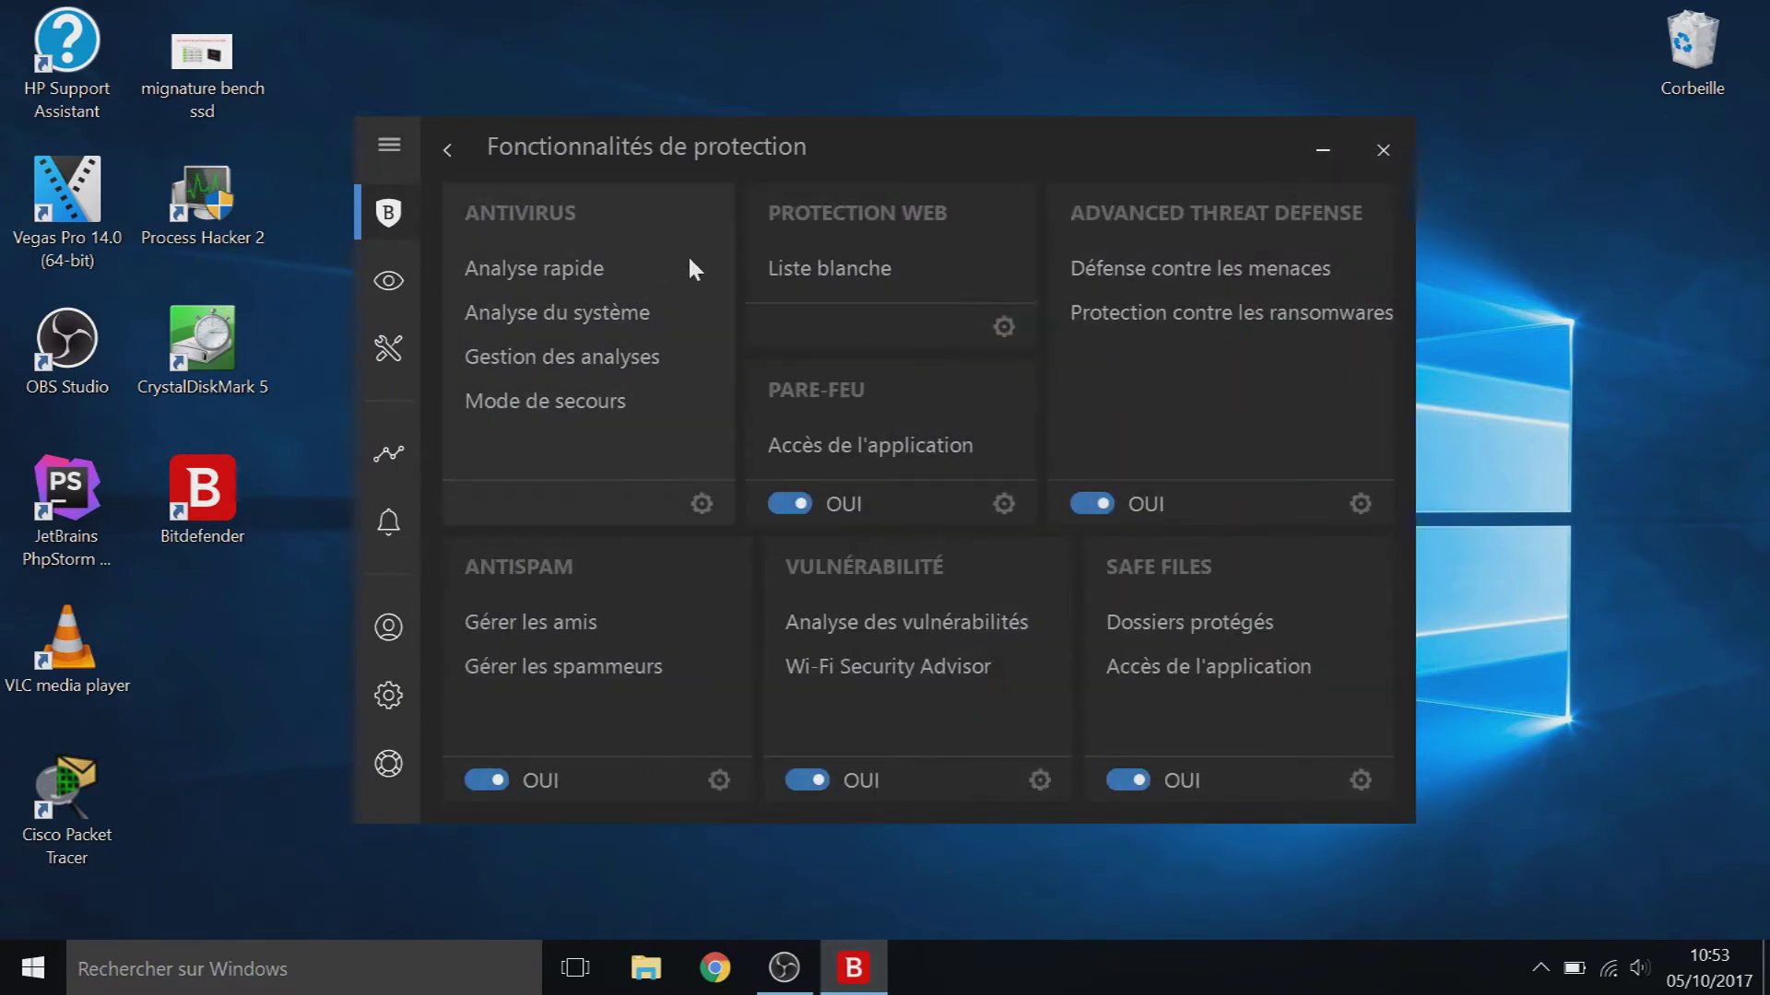
# Step: Switch two options in the Antispam settings and return to the protection features
pyautogui.click(719, 782)
pyautogui.click(1370, 295)
pyautogui.click(1371, 338)
pyautogui.click(461, 154)
# Step: Review the firewall's rules, network adapters and general settings
pyautogui.click(1004, 506)
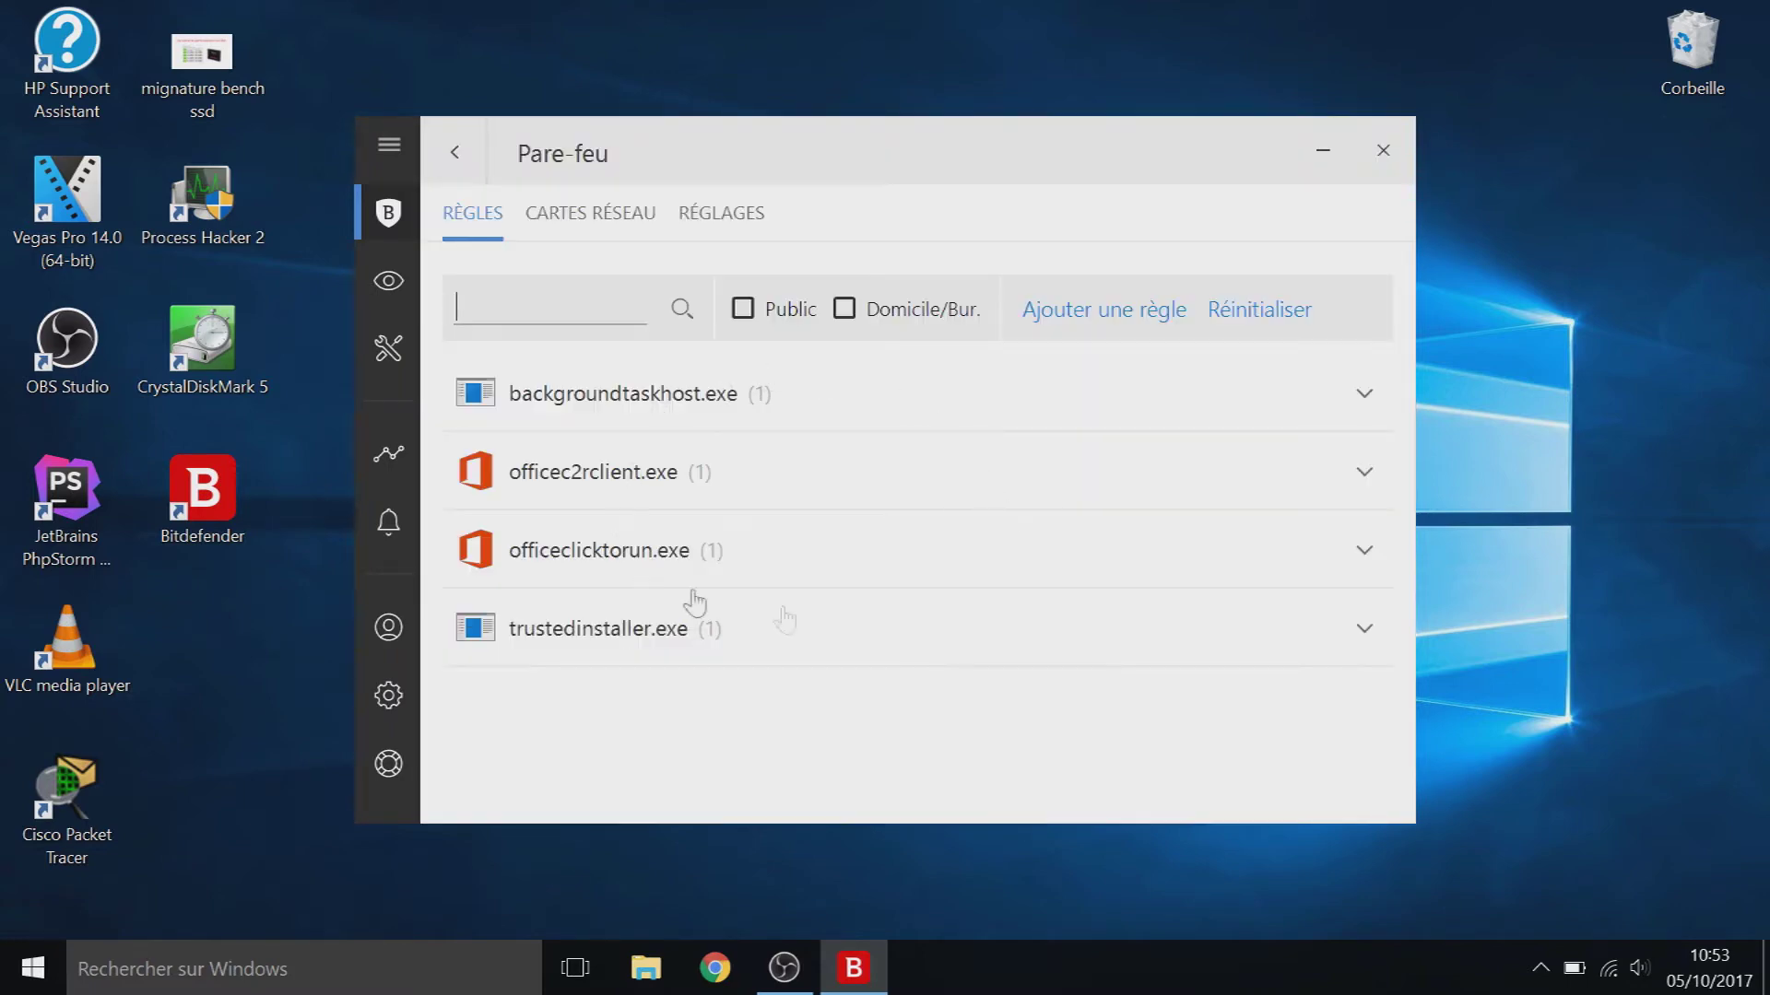
pyautogui.click(595, 213)
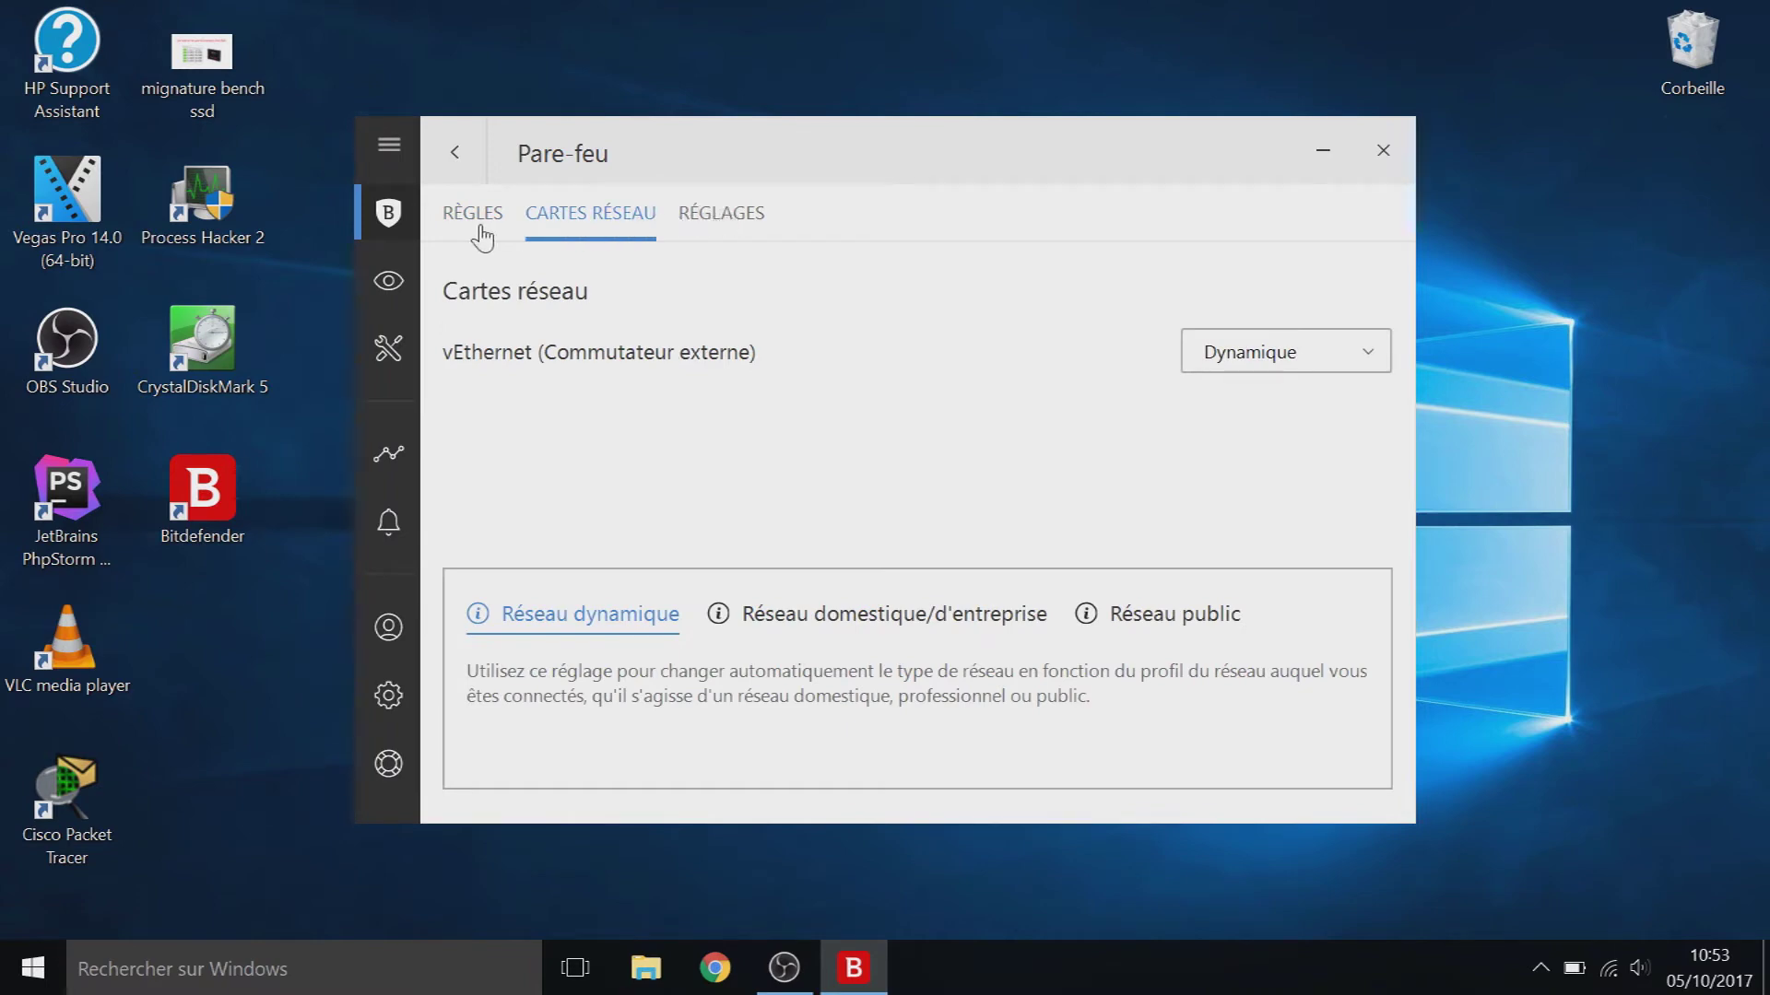
pyautogui.click(727, 230)
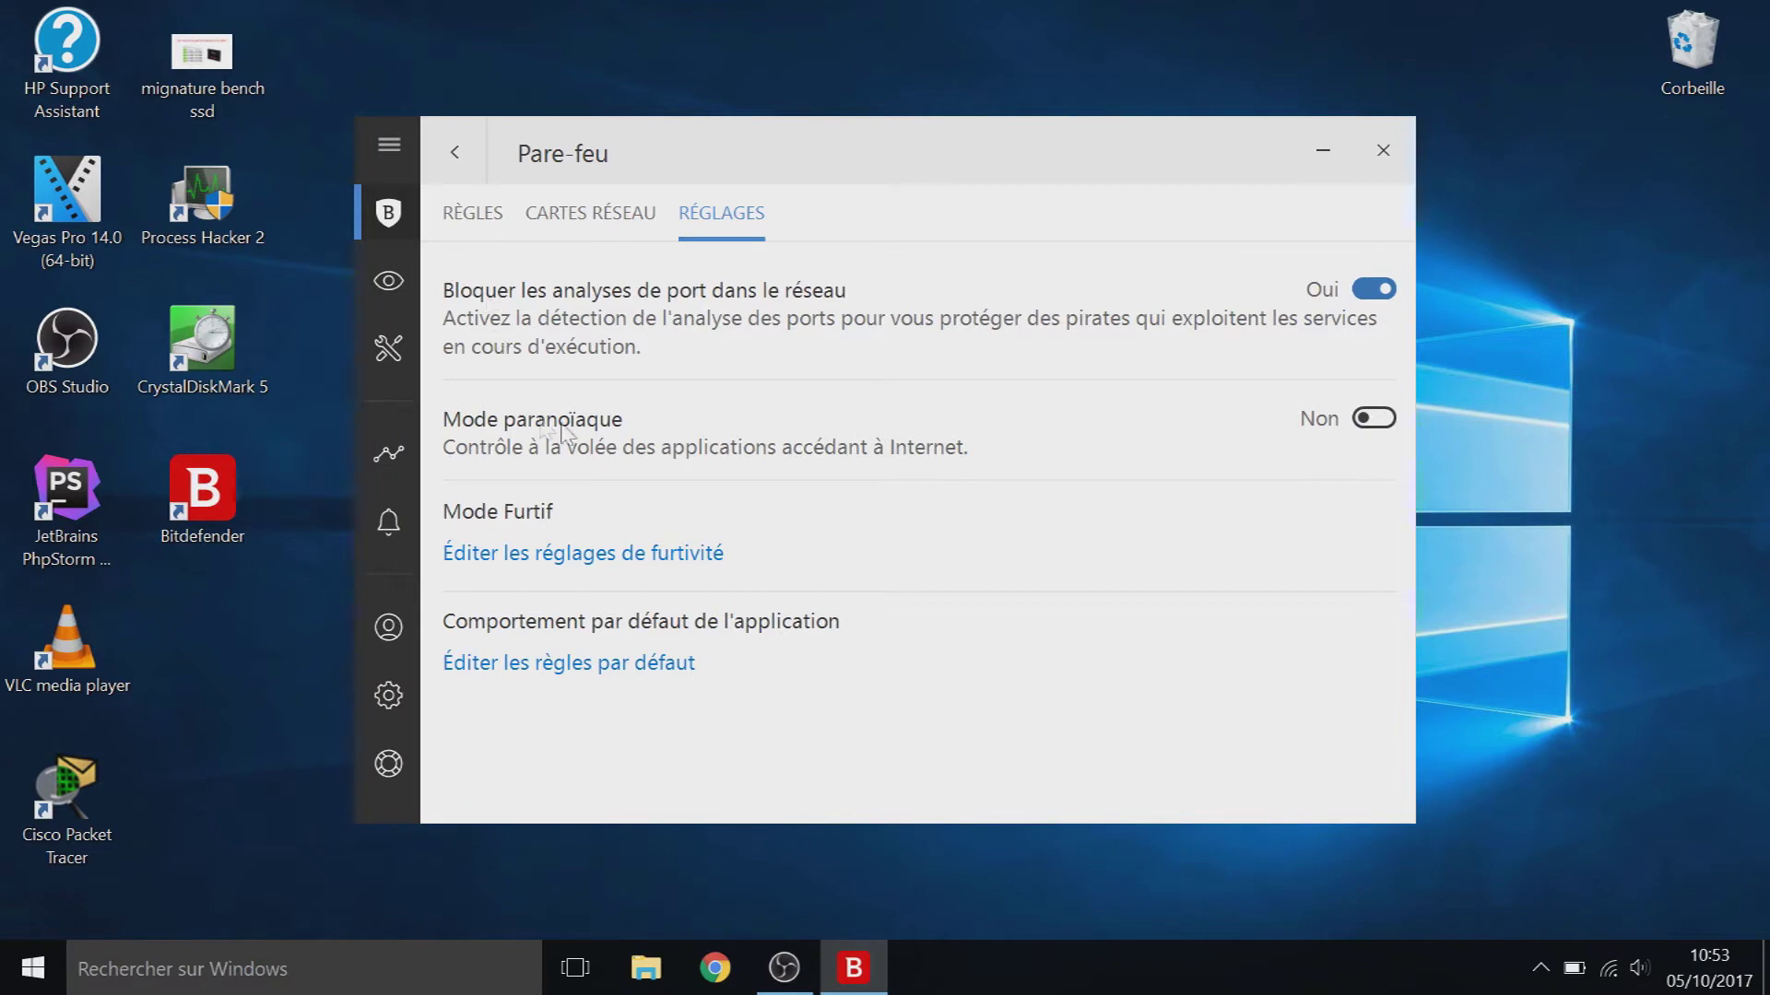
pyautogui.click(486, 229)
pyautogui.click(450, 168)
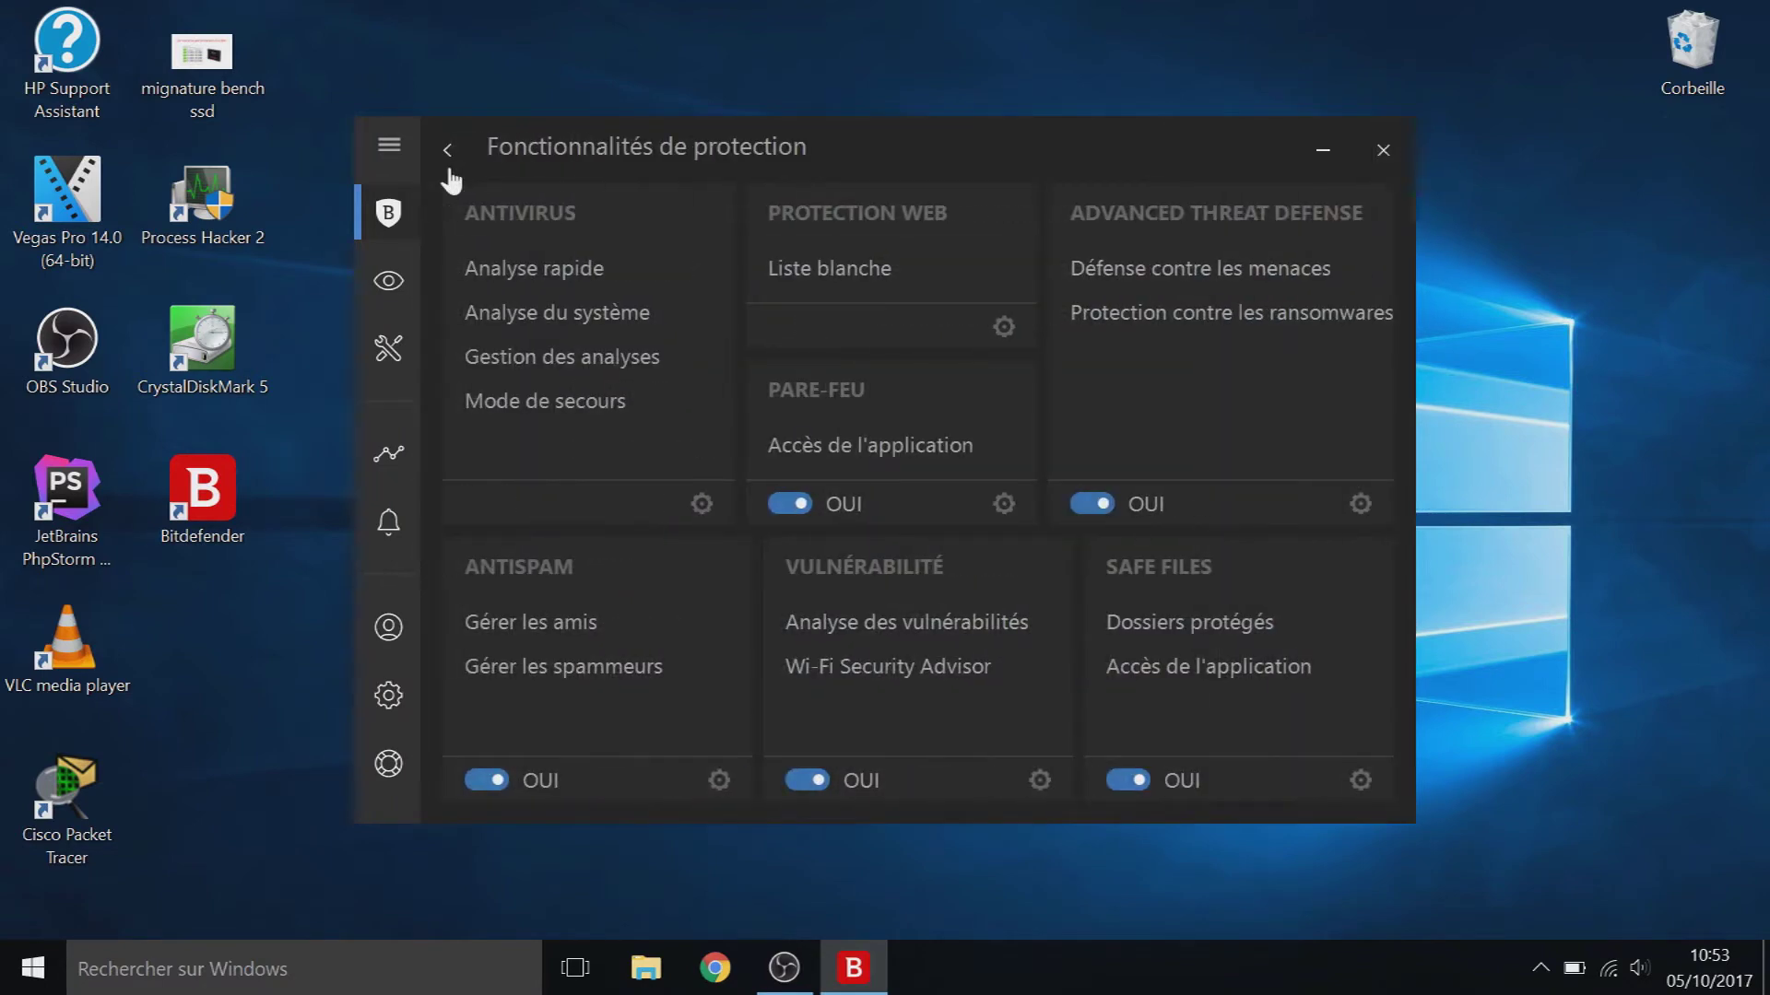
# Step: Examine the Advanced Threat Defense whitelist, its ransomware protection report and its threat defense report
pyautogui.click(1360, 504)
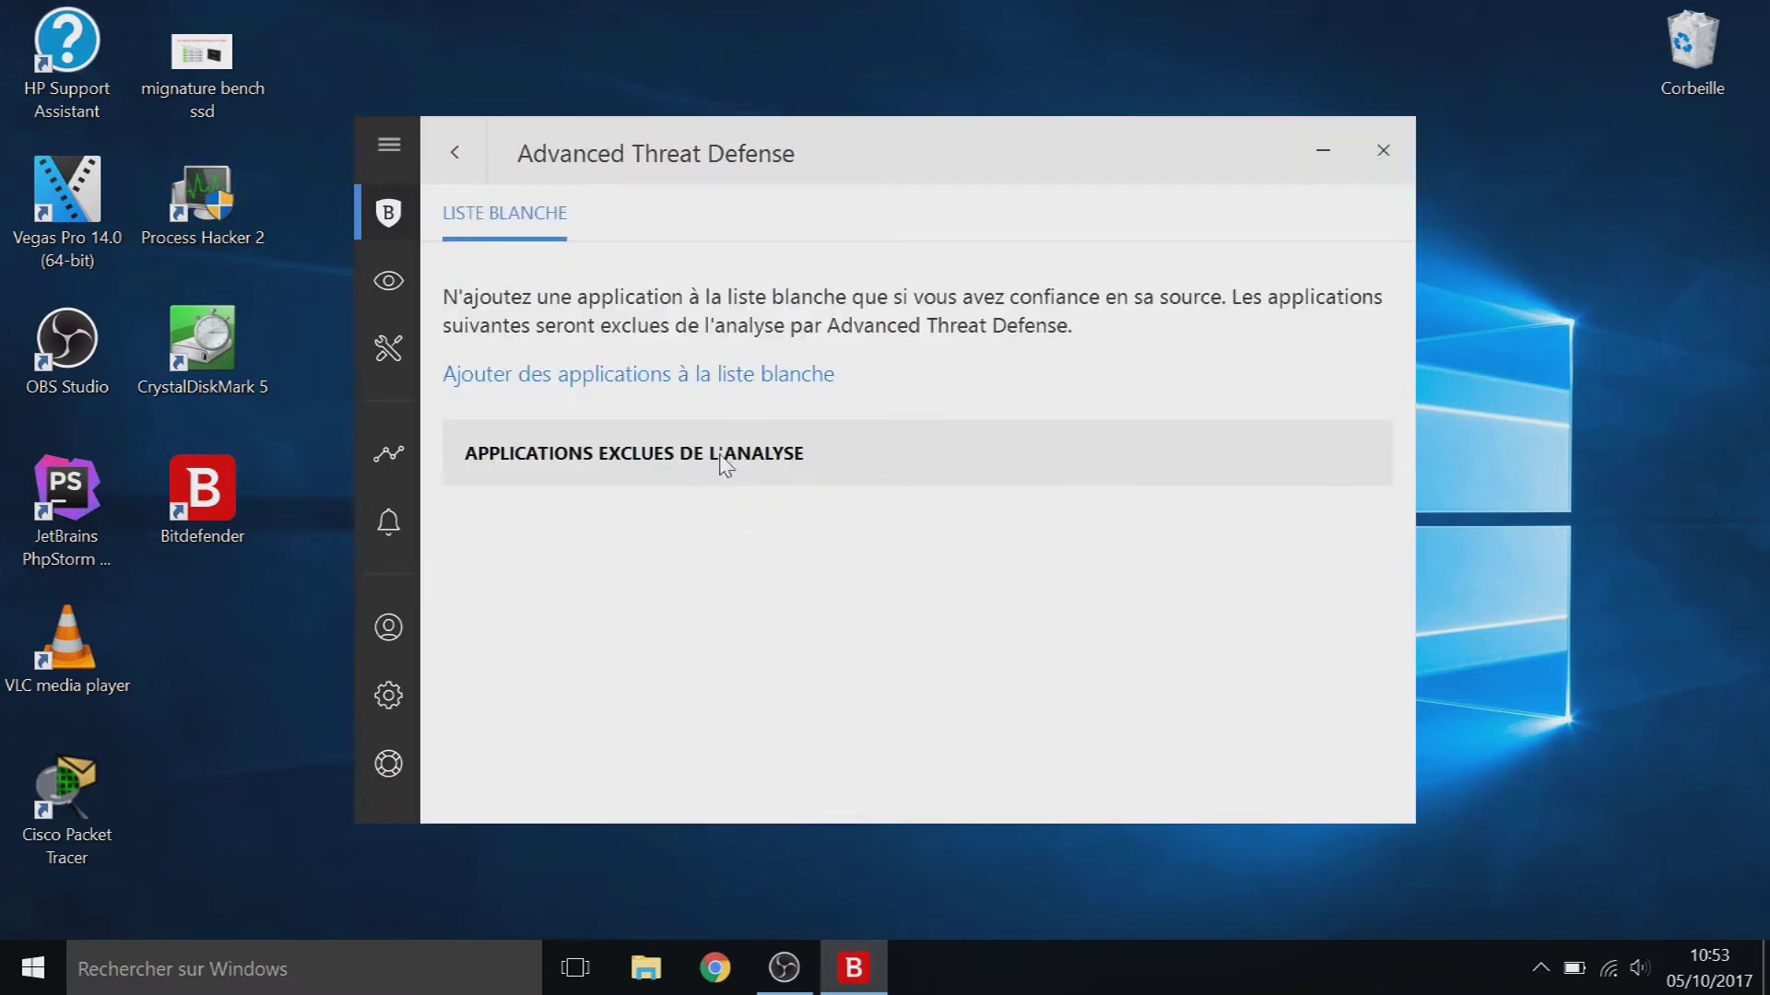
pyautogui.click(454, 155)
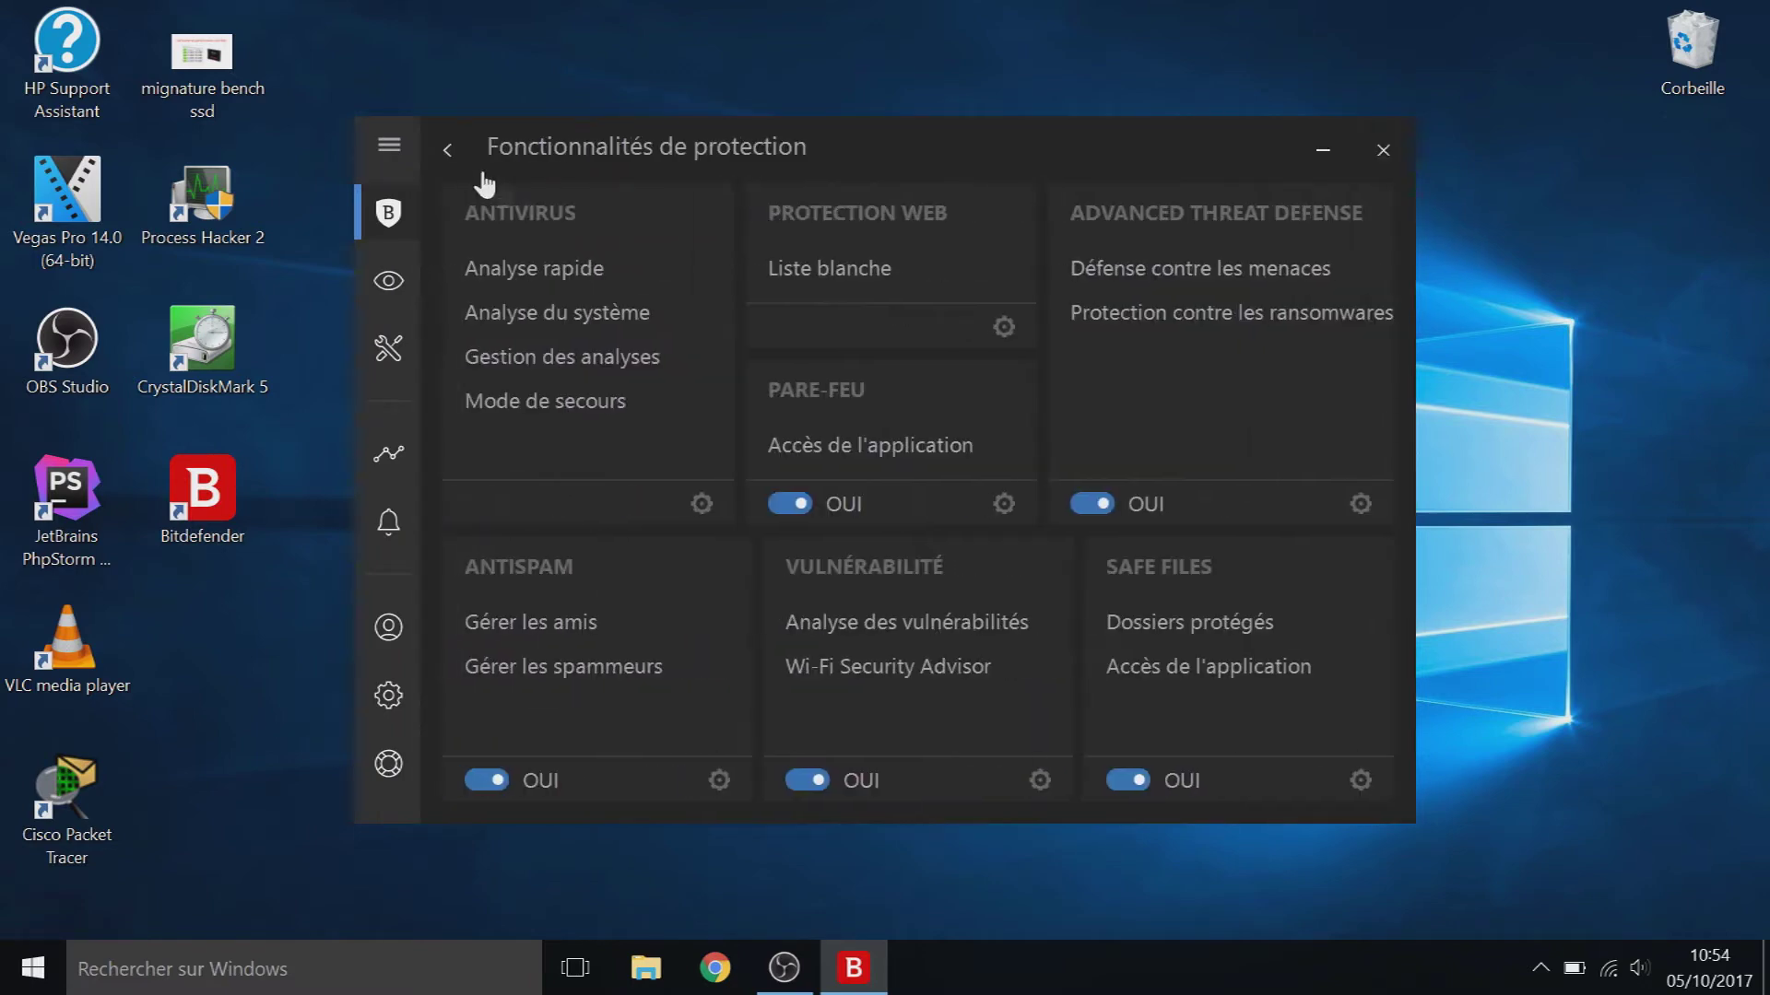
pyautogui.click(1155, 329)
pyautogui.click(590, 579)
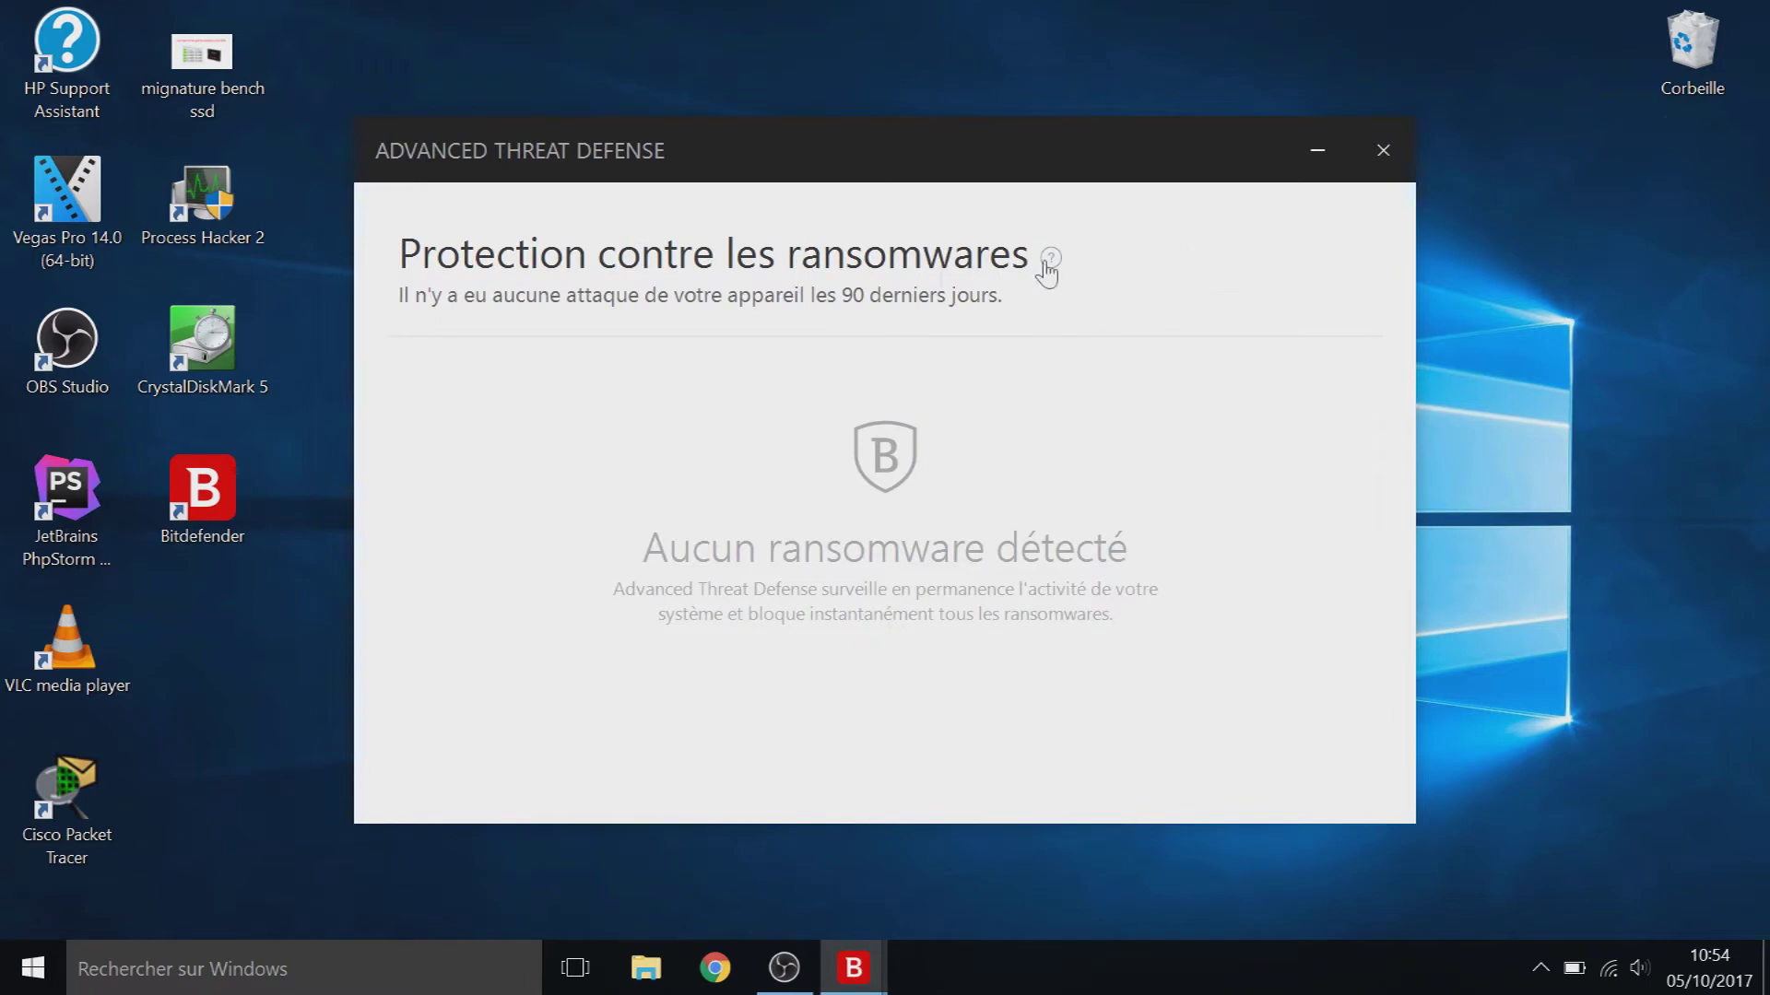
pyautogui.click(1383, 151)
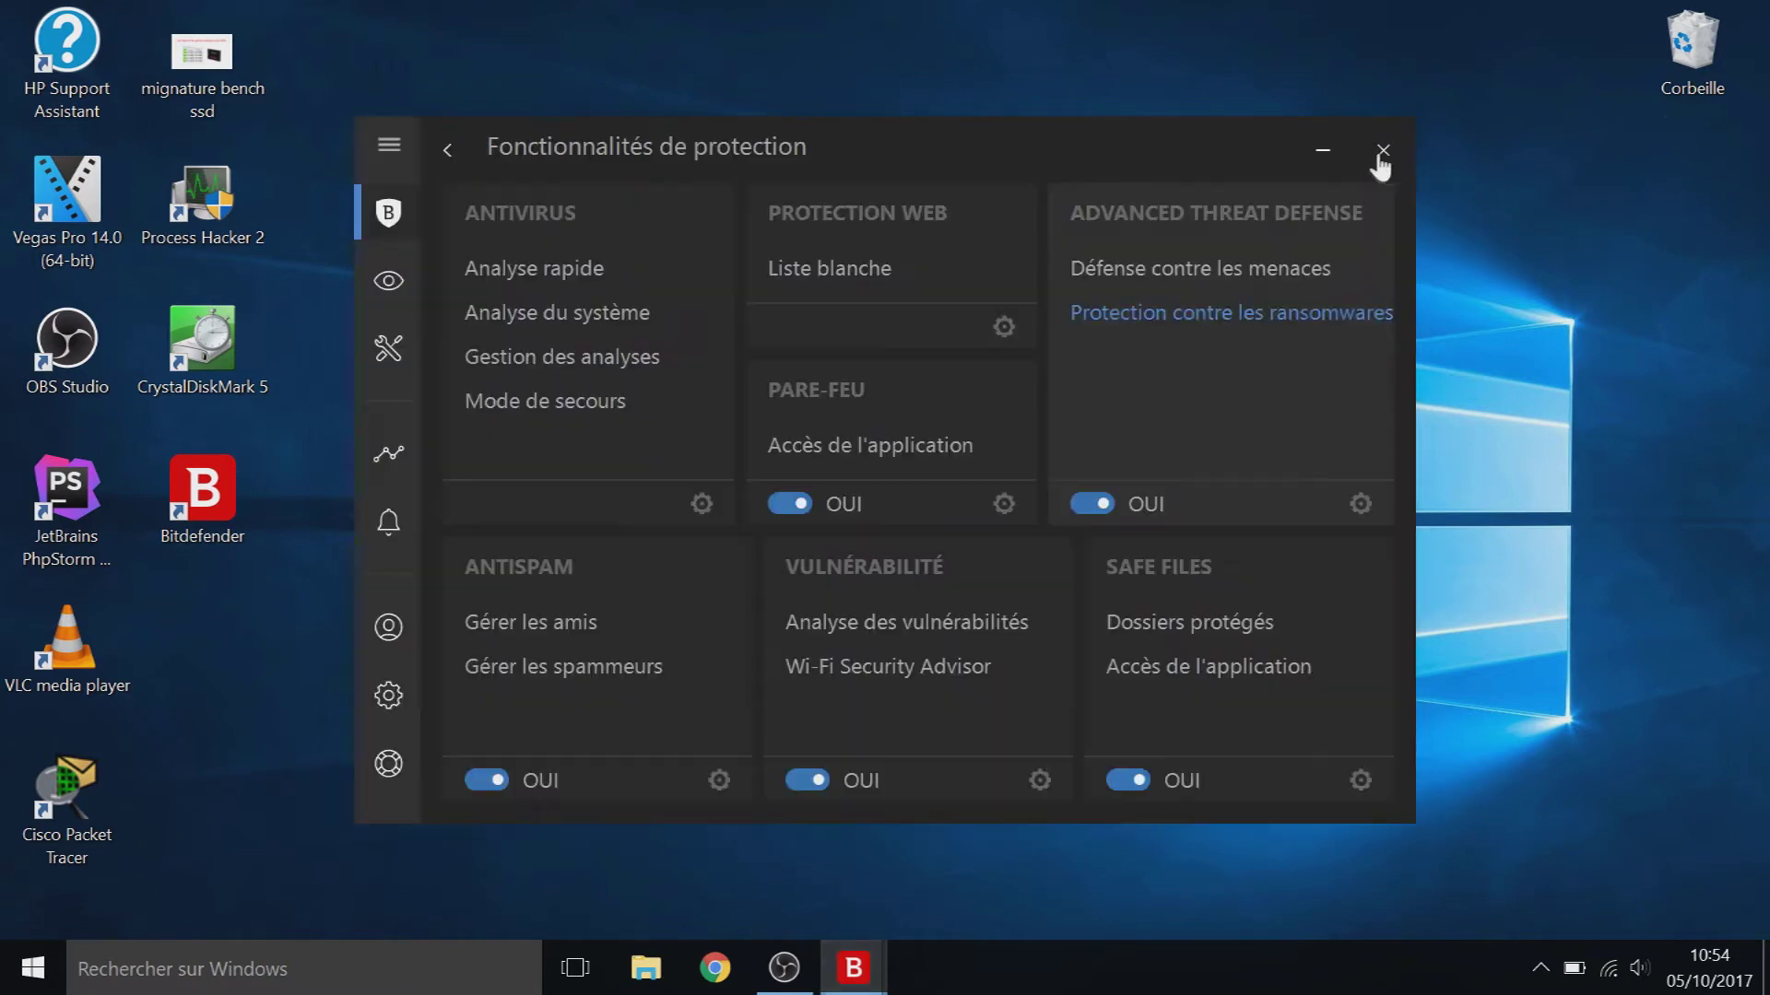
pyautogui.click(1300, 271)
pyautogui.click(593, 512)
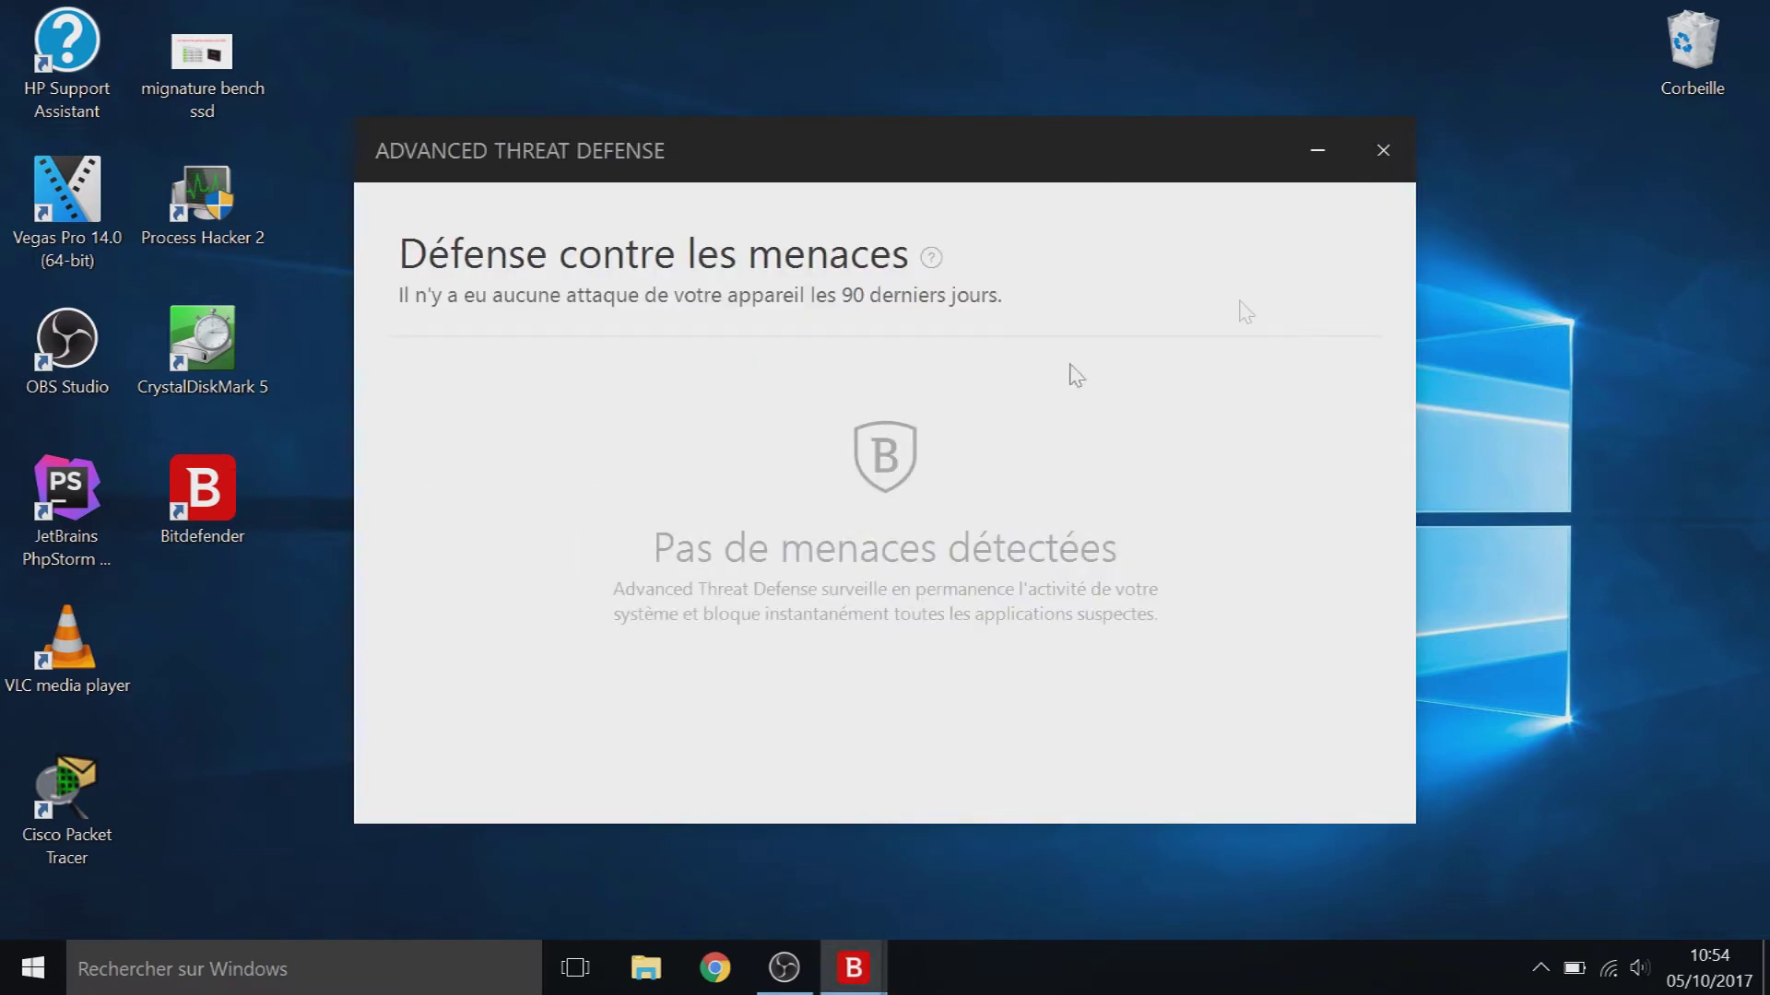
pyautogui.click(1383, 150)
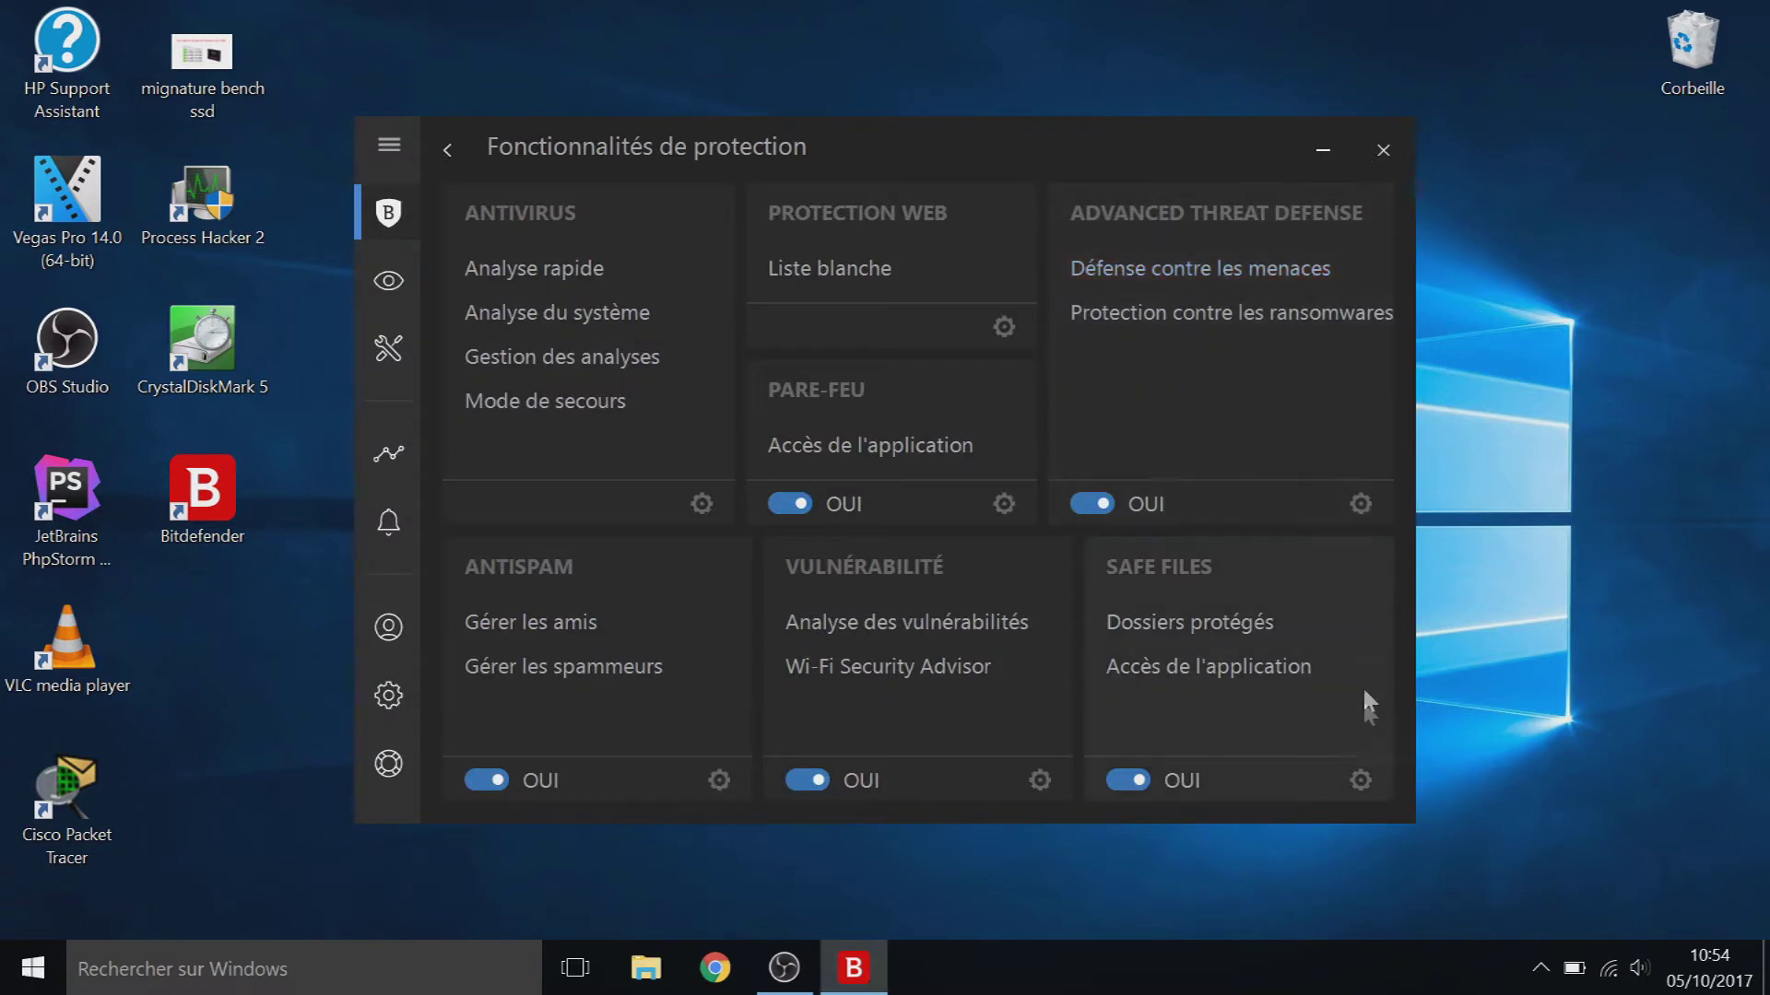
# Step: Enable Protection au démarrage in the Safe Files settings and return to the protection features
pyautogui.click(1350, 779)
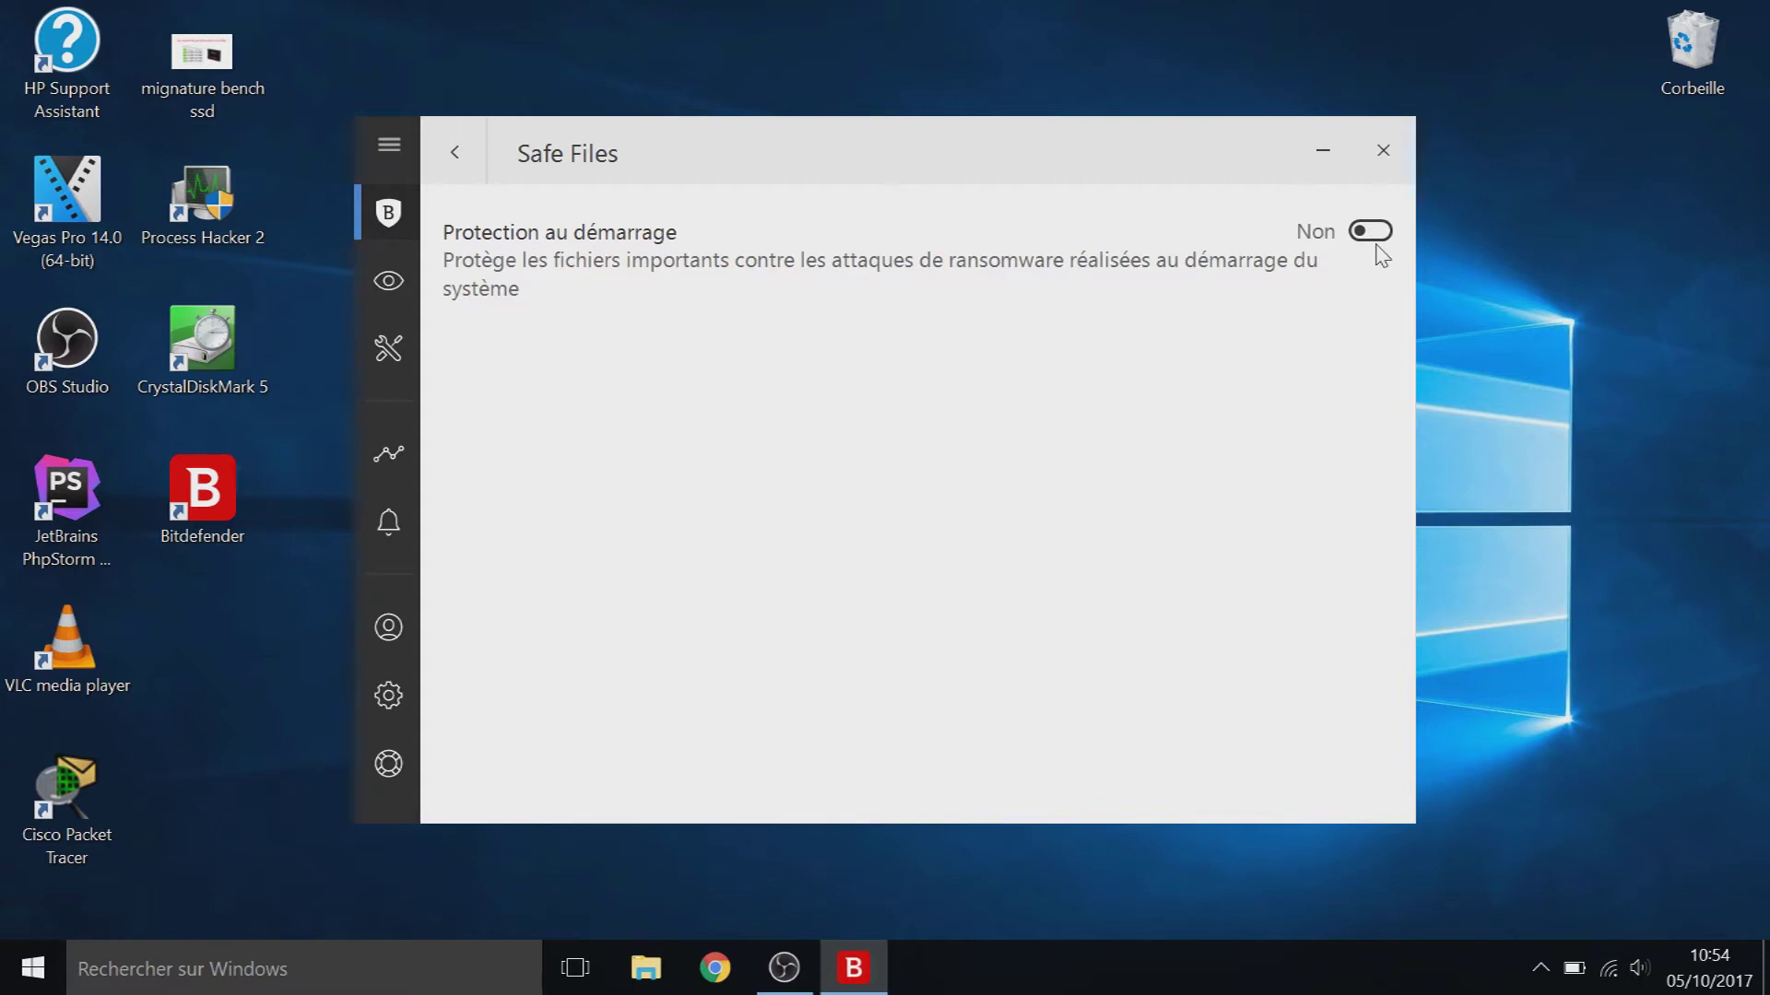
pyautogui.click(1380, 242)
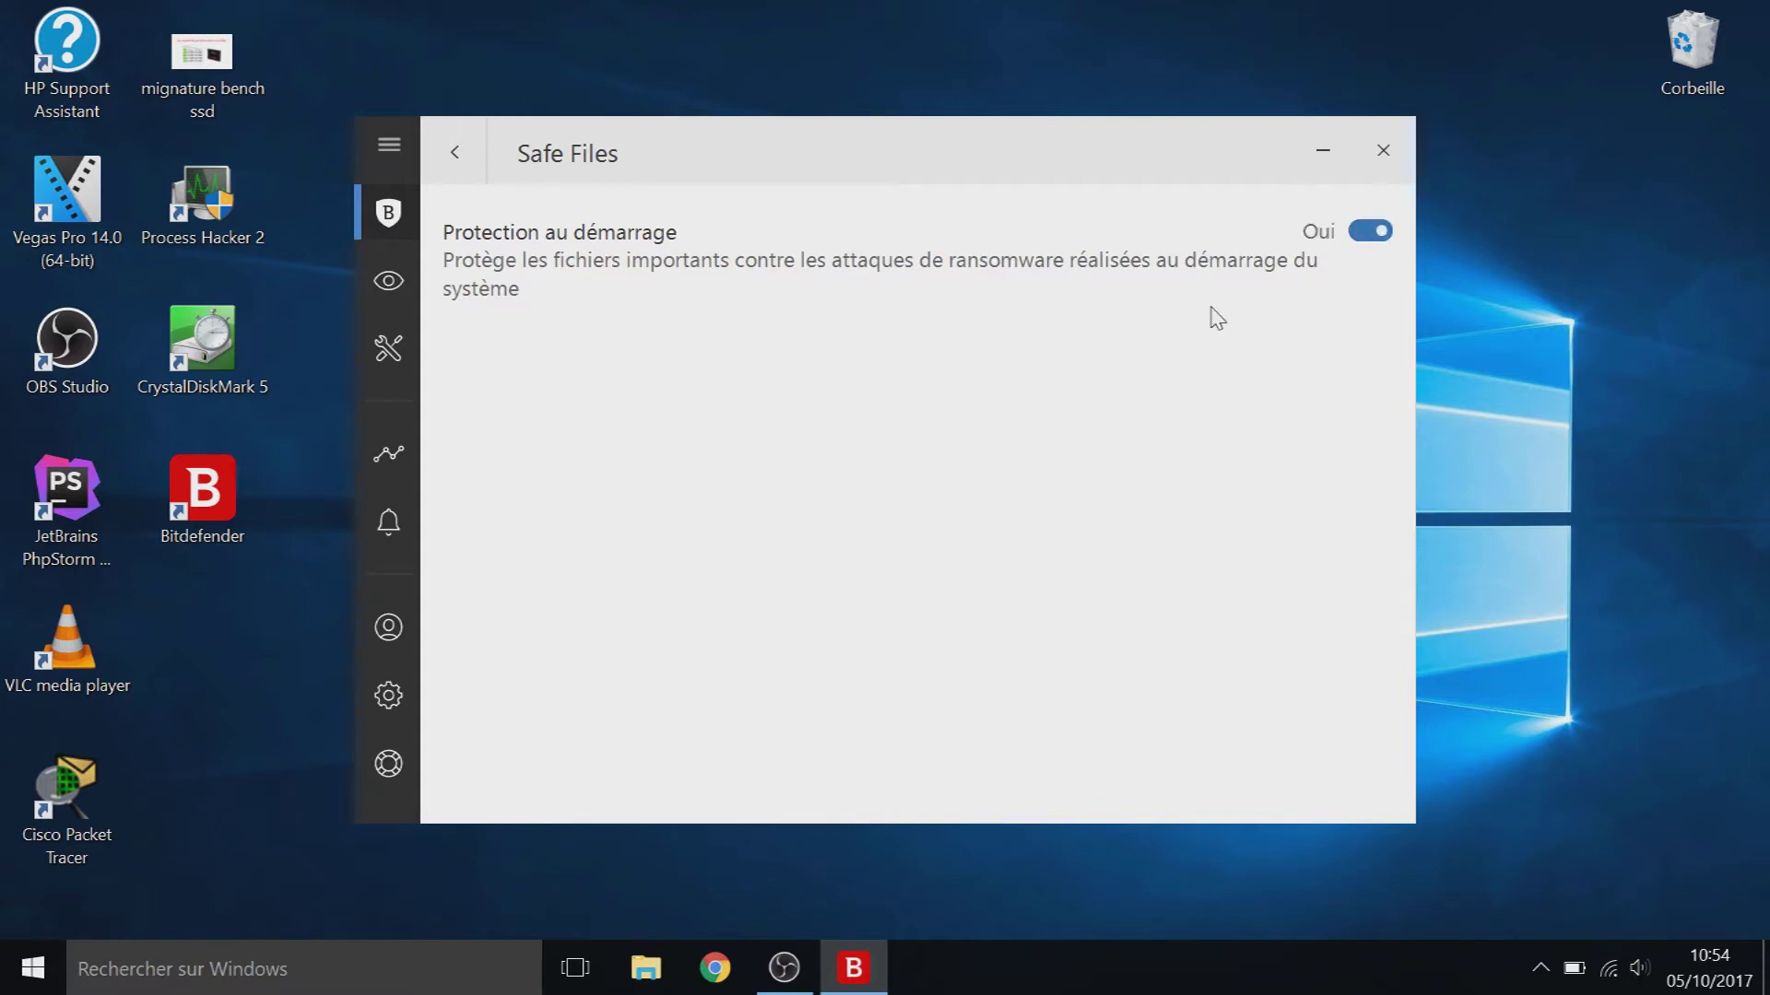
pyautogui.click(458, 154)
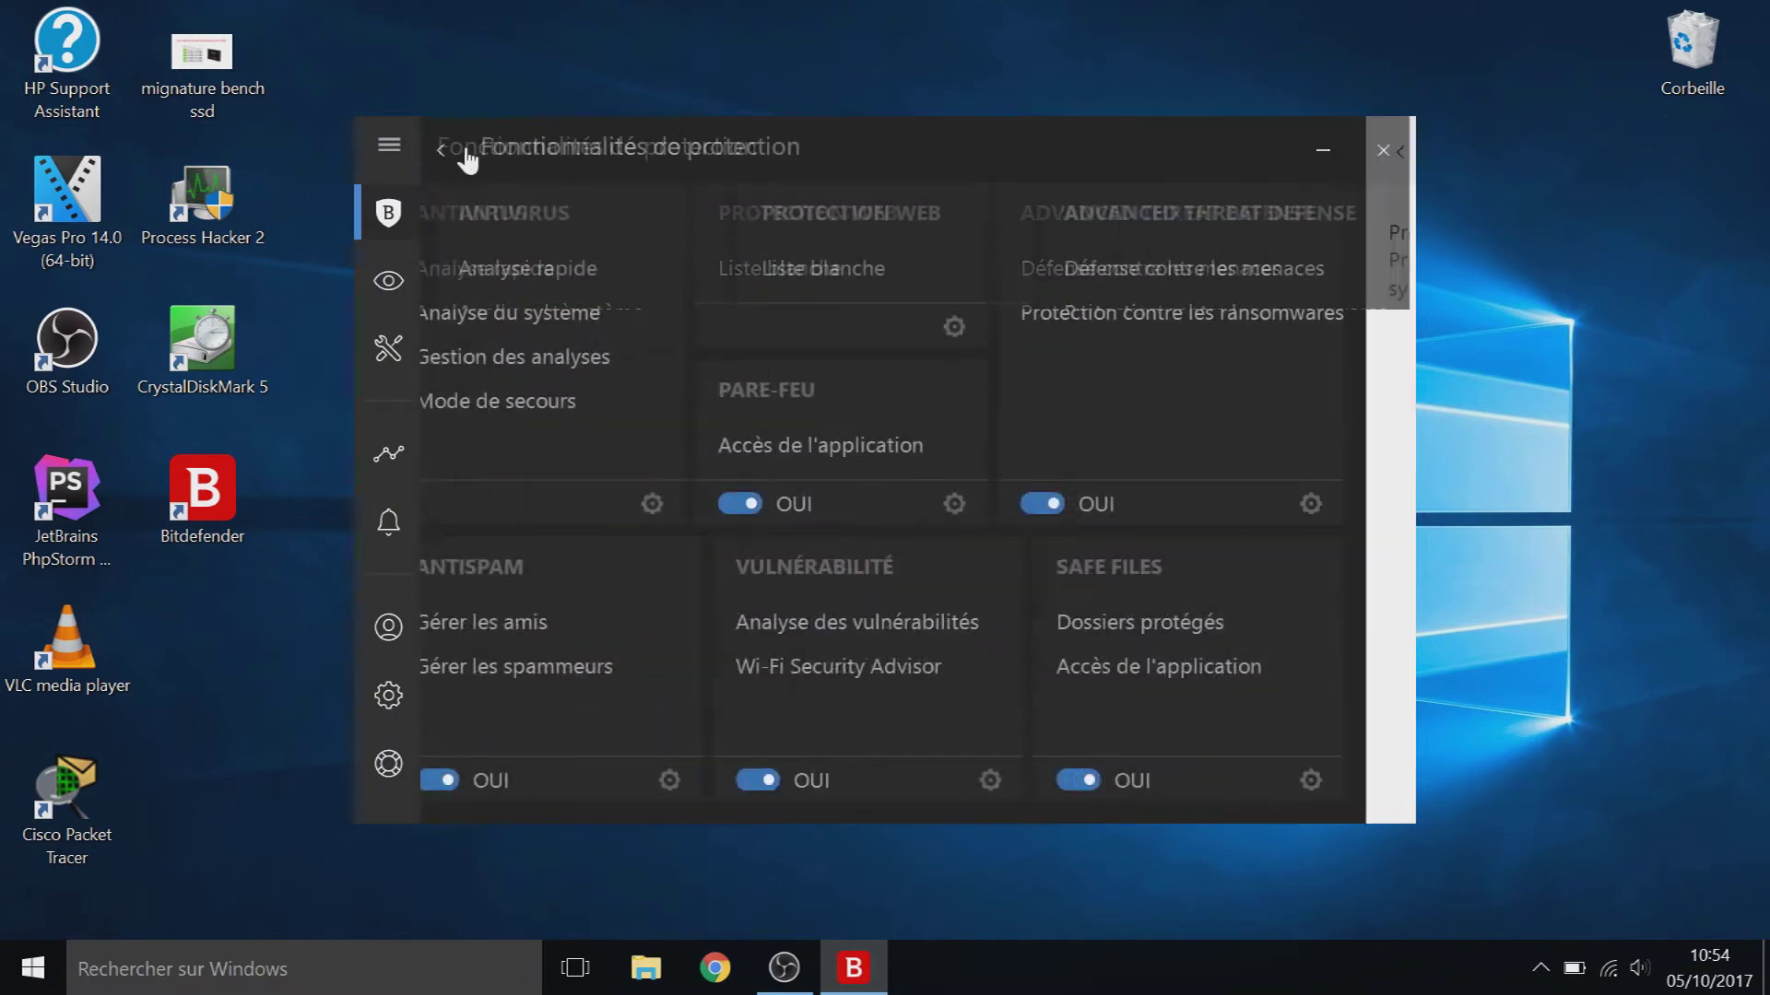
# Step: Examine the Safe Files protected folders and application access, and browse drive C: in the protected folder selection without adding anything
pyautogui.click(1198, 627)
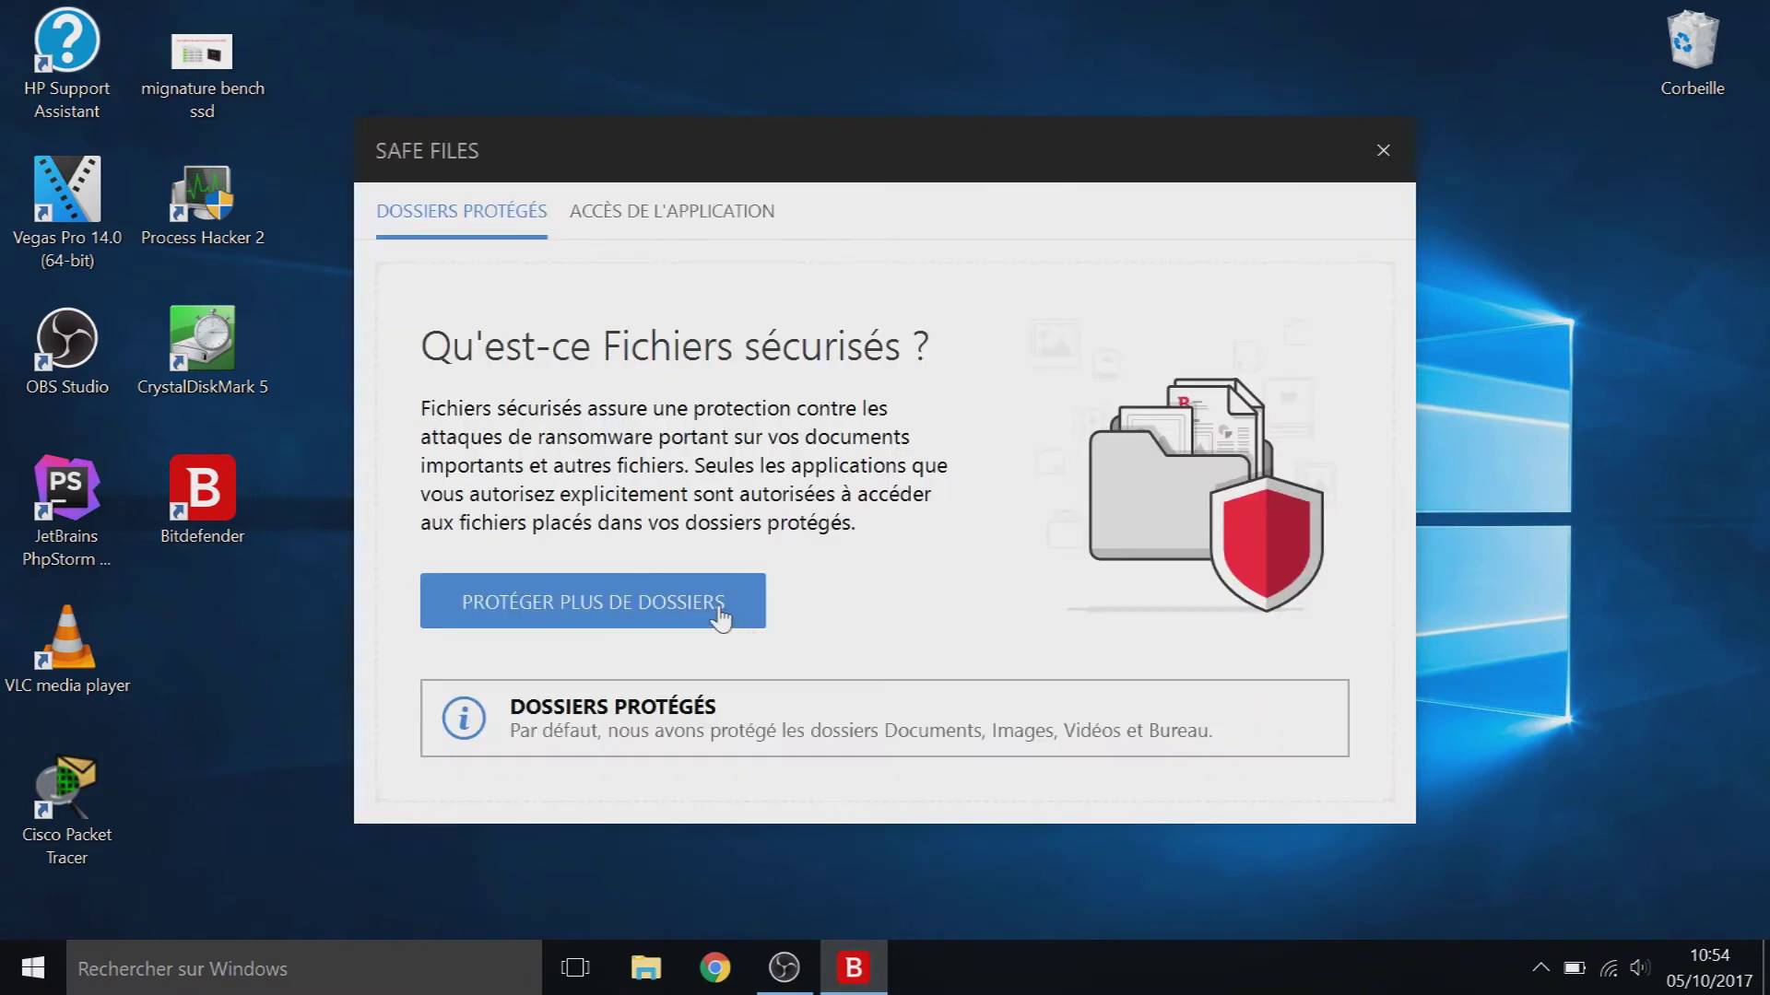
pyautogui.click(648, 230)
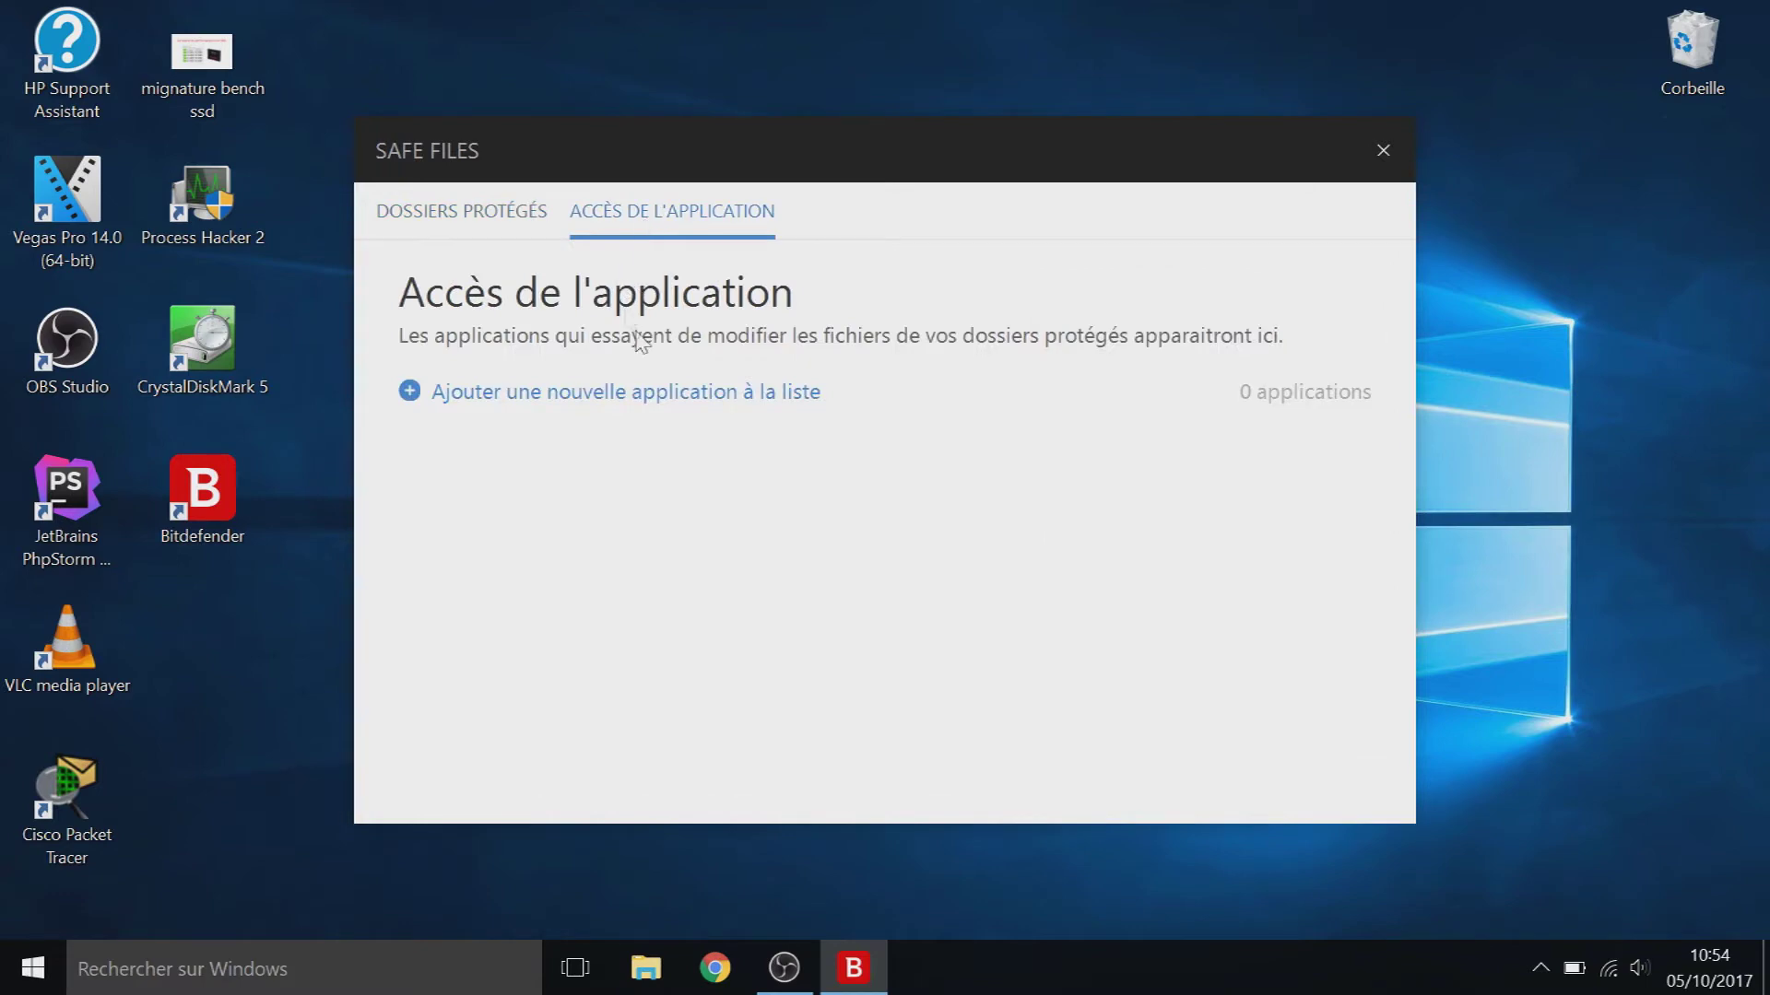
pyautogui.click(513, 217)
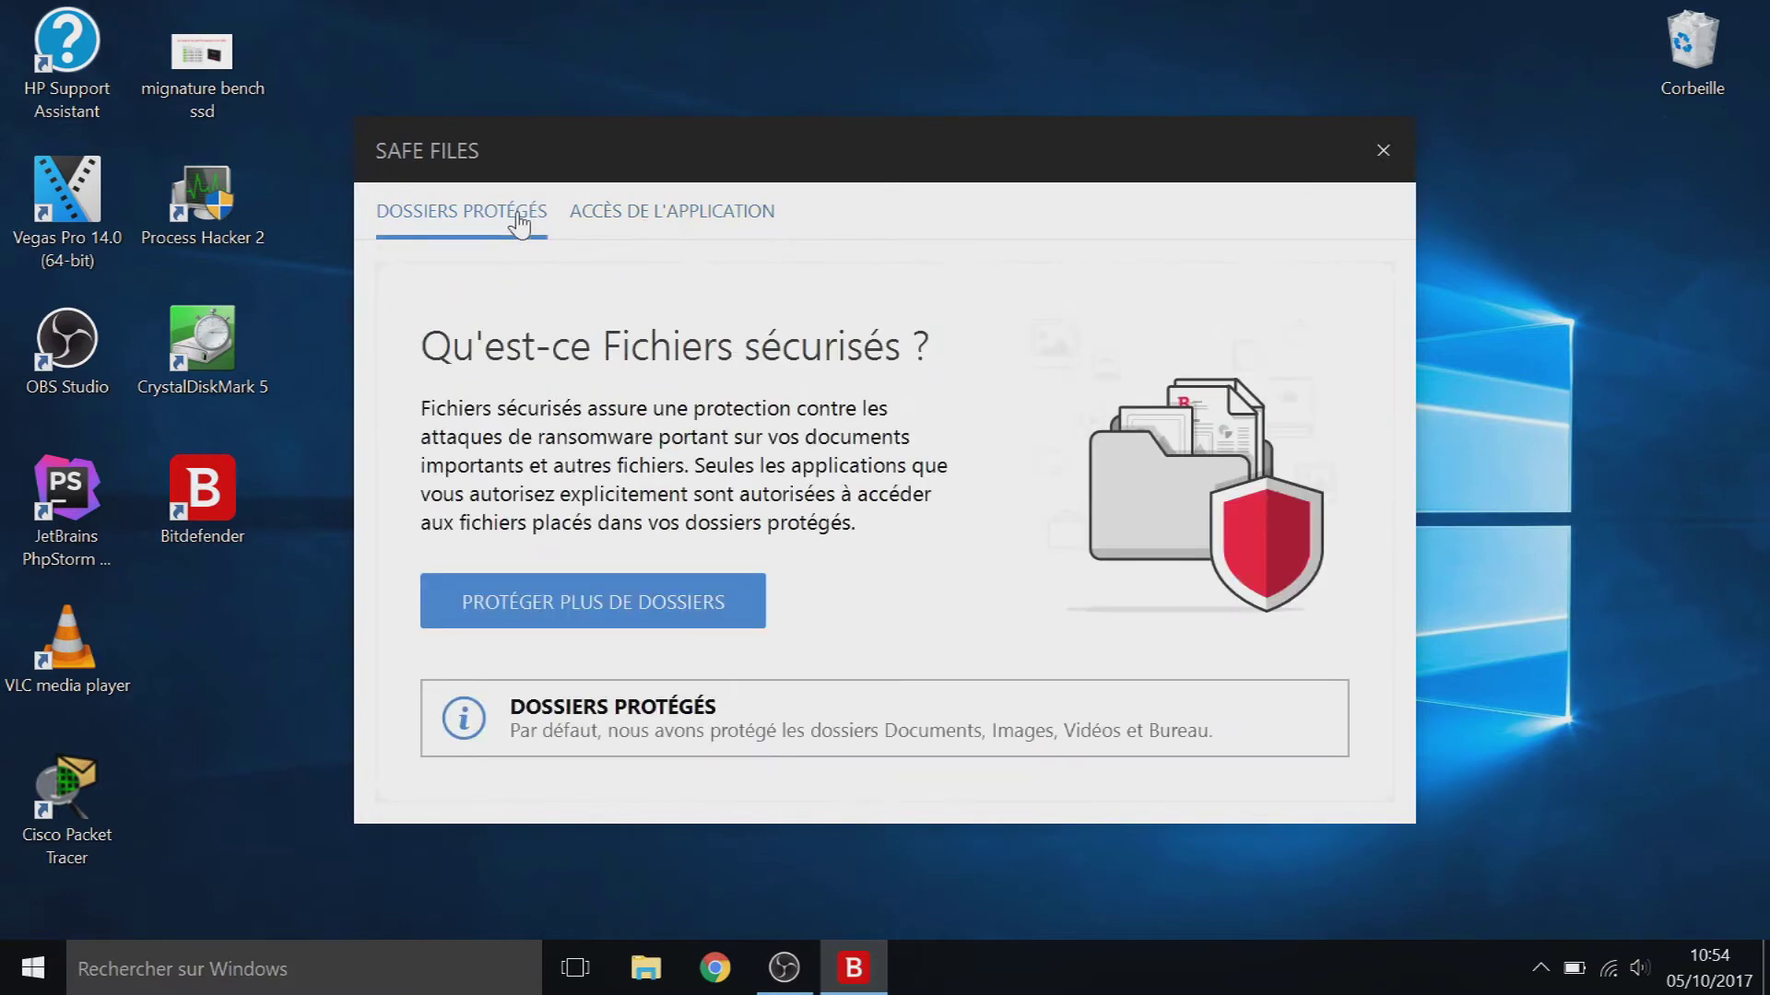
pyautogui.click(696, 609)
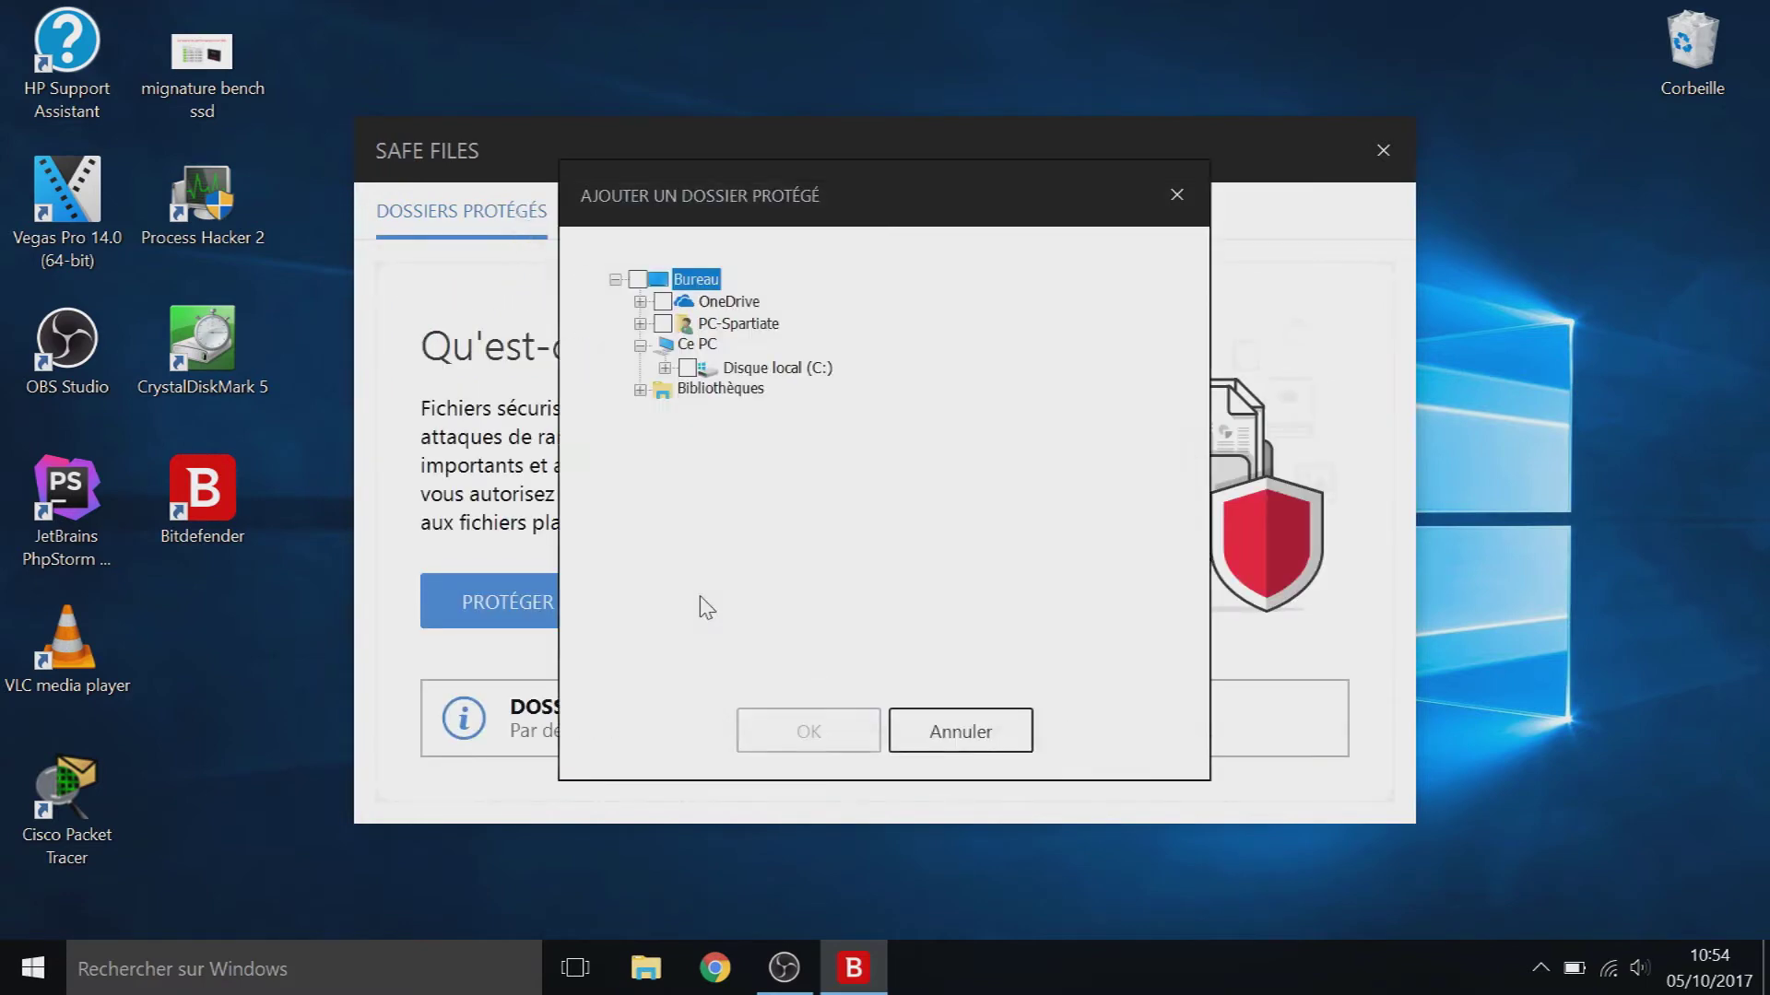
pyautogui.click(956, 730)
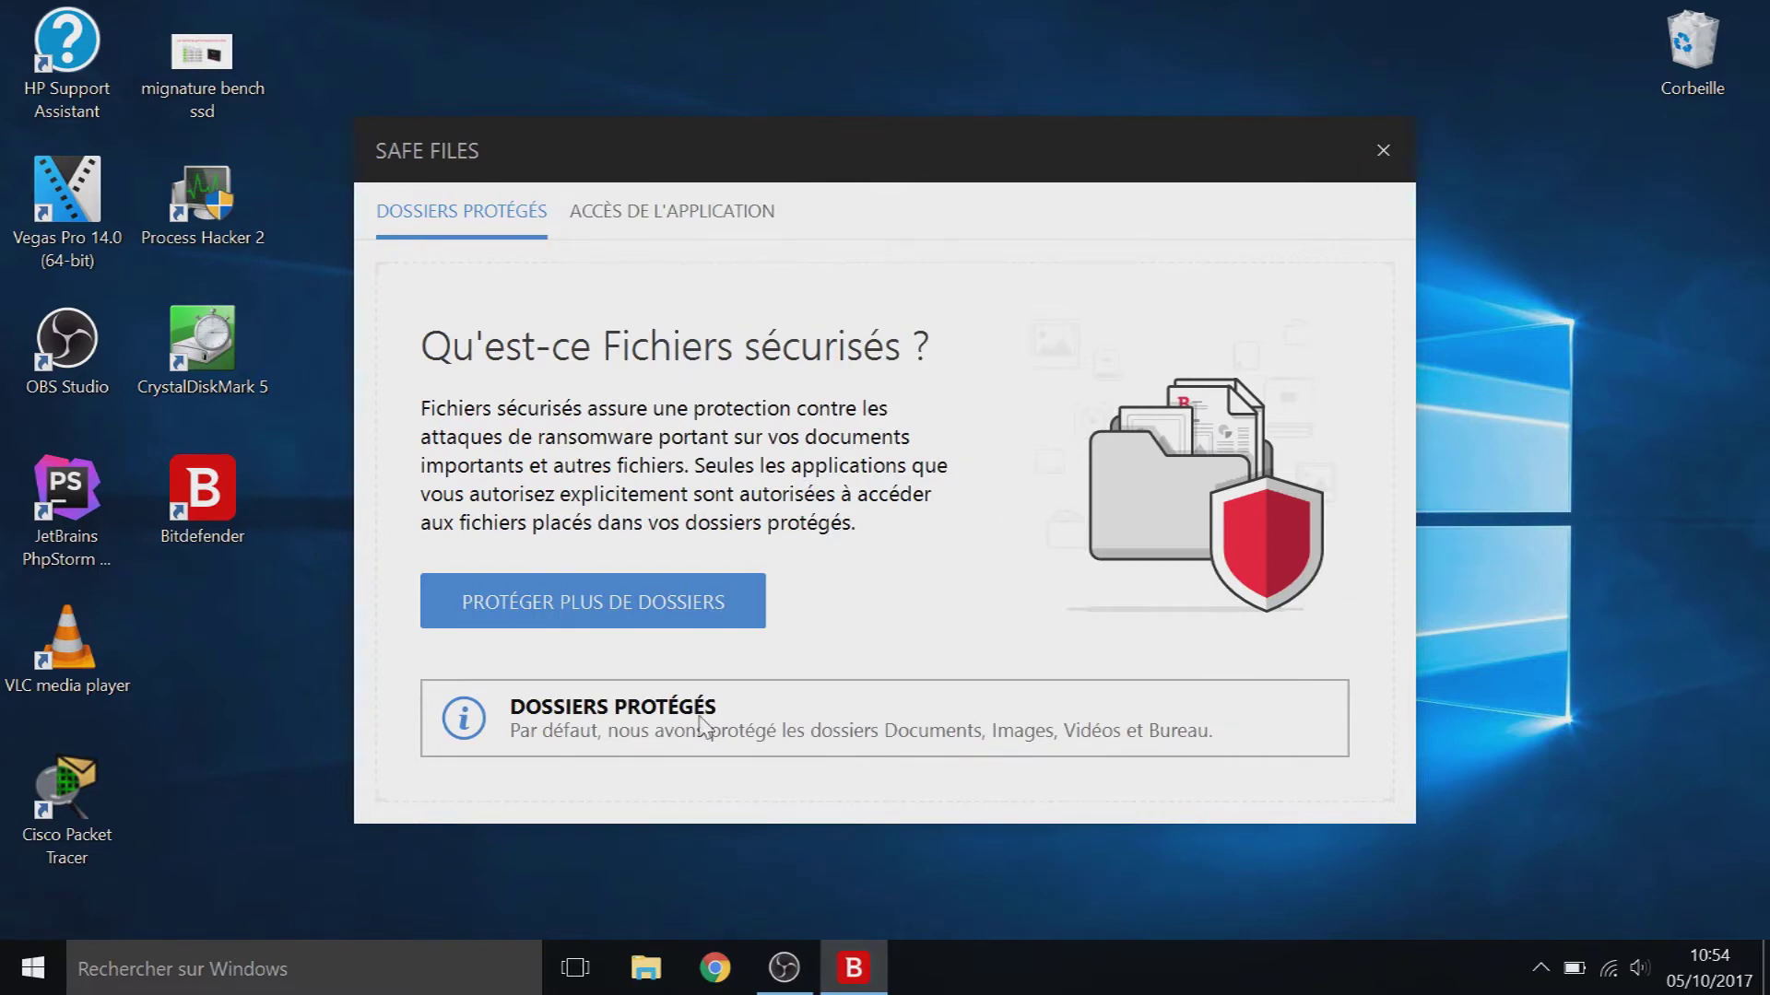
pyautogui.click(669, 609)
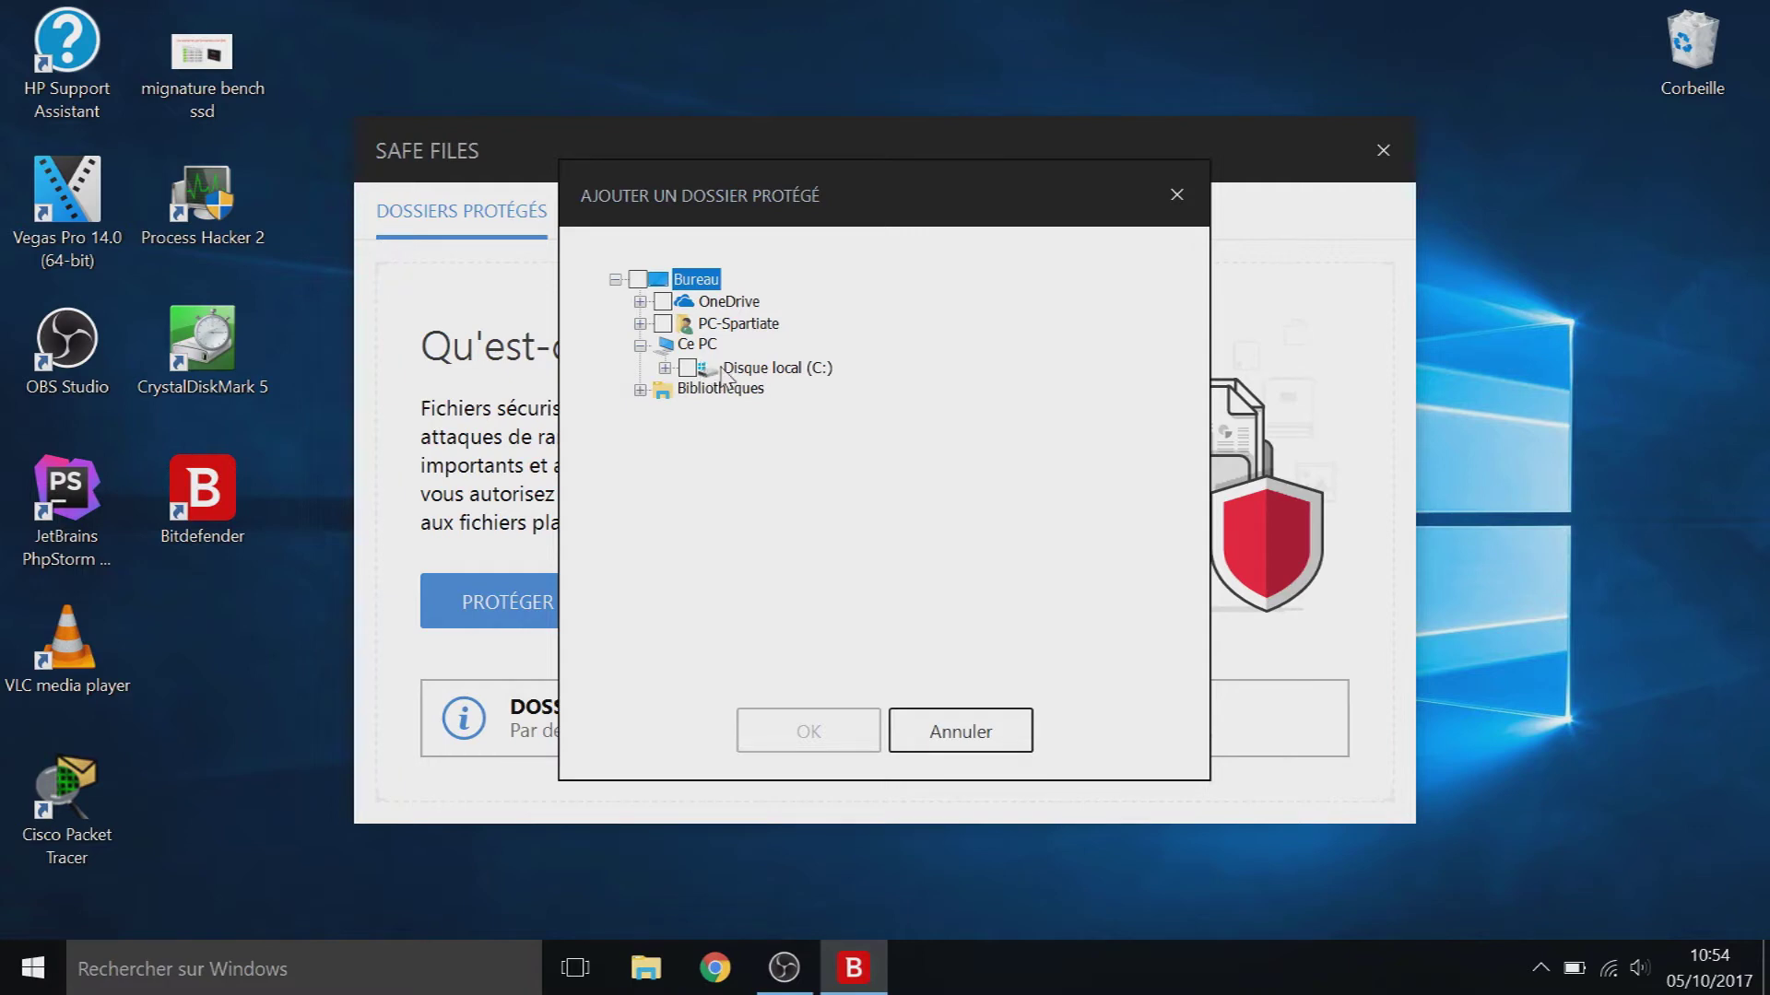
pyautogui.doubleClick(763, 369)
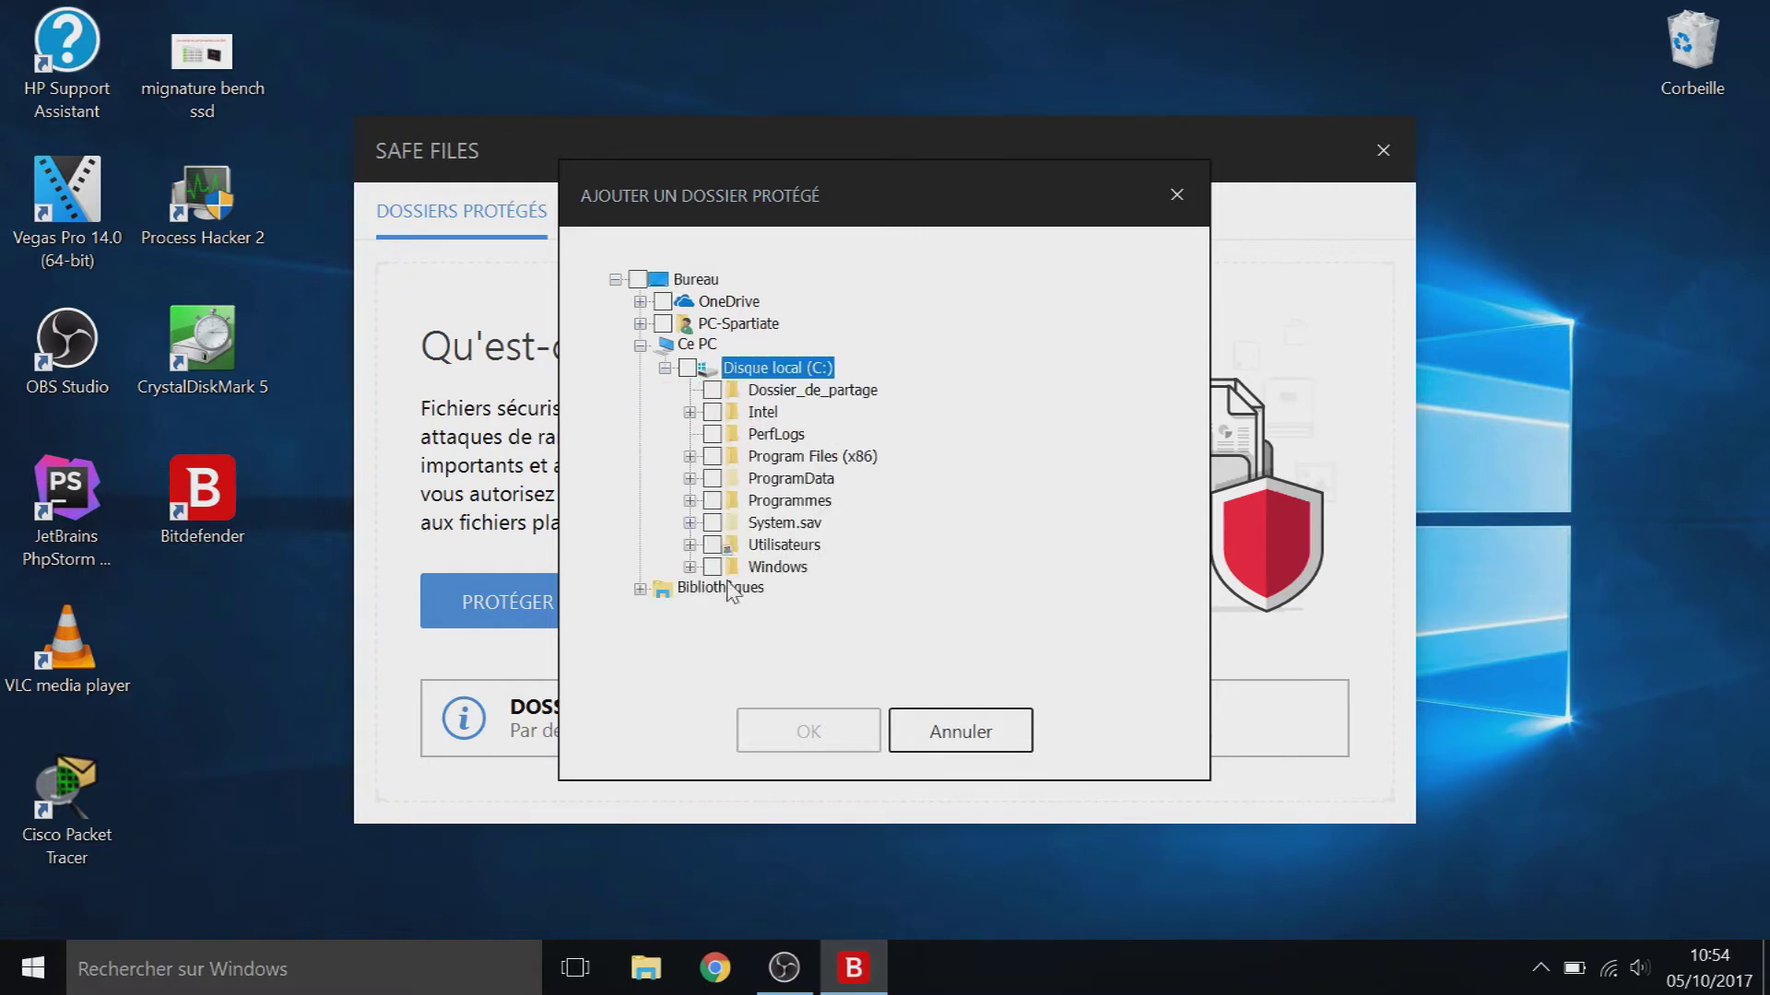
pyautogui.click(983, 730)
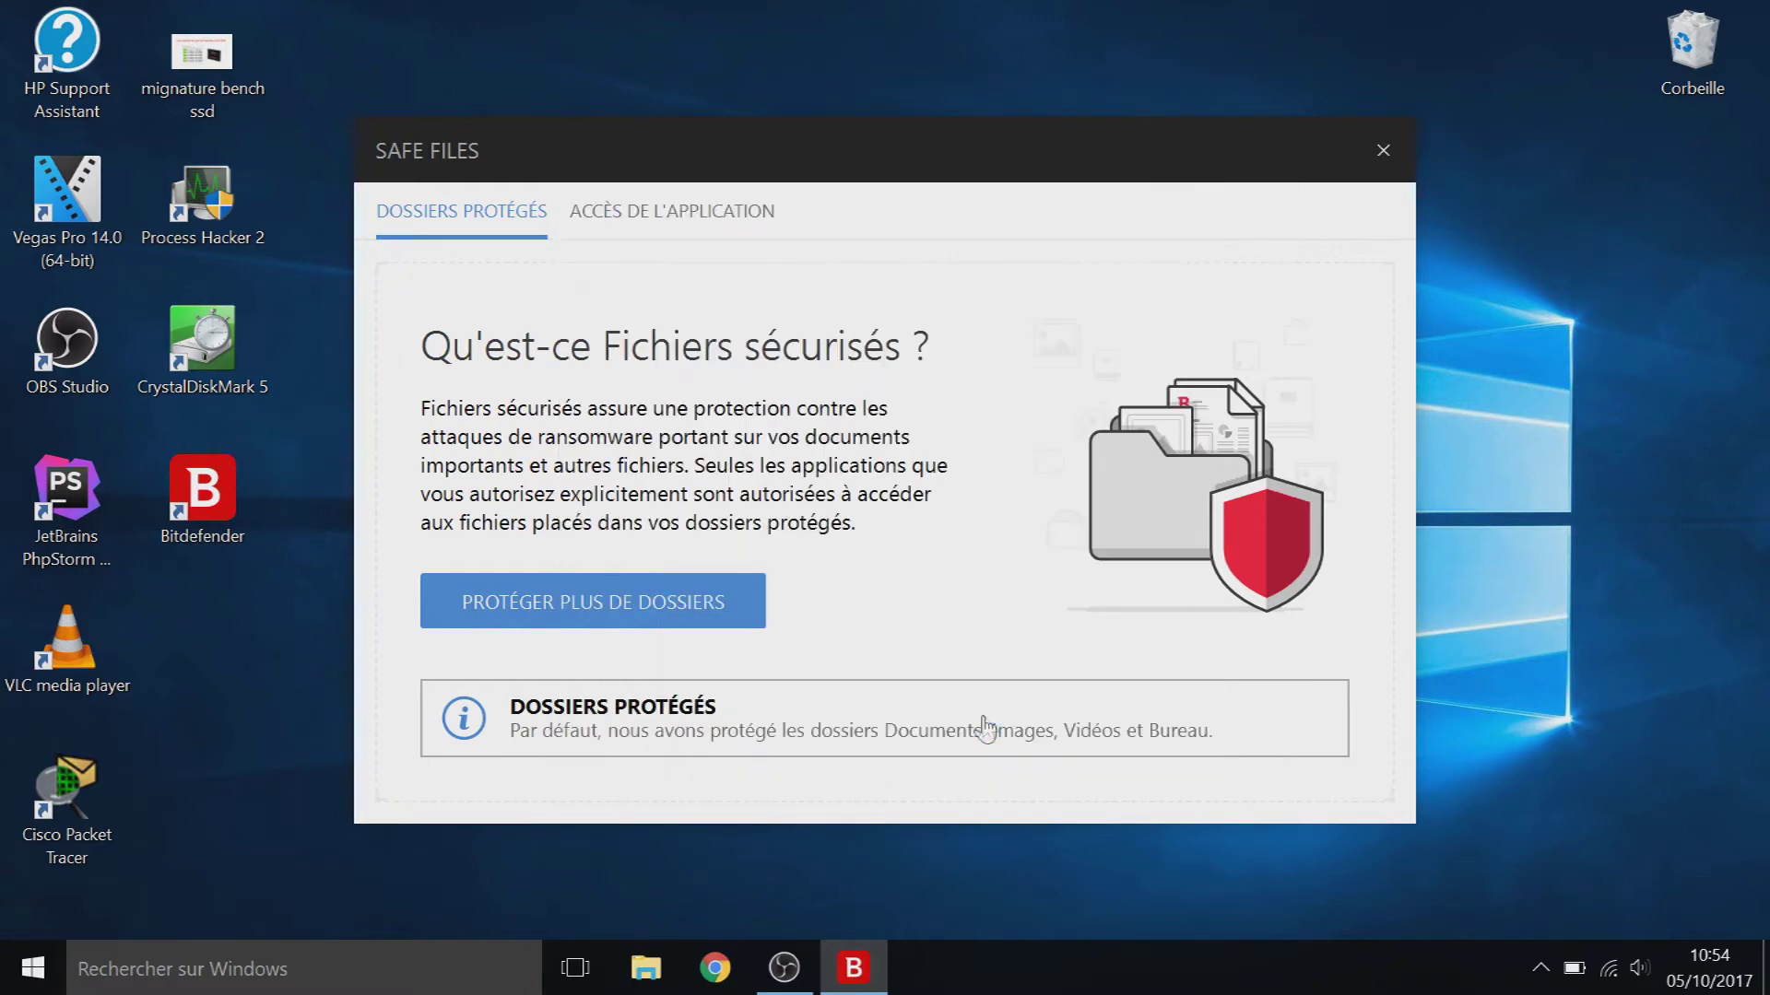
pyautogui.click(1383, 175)
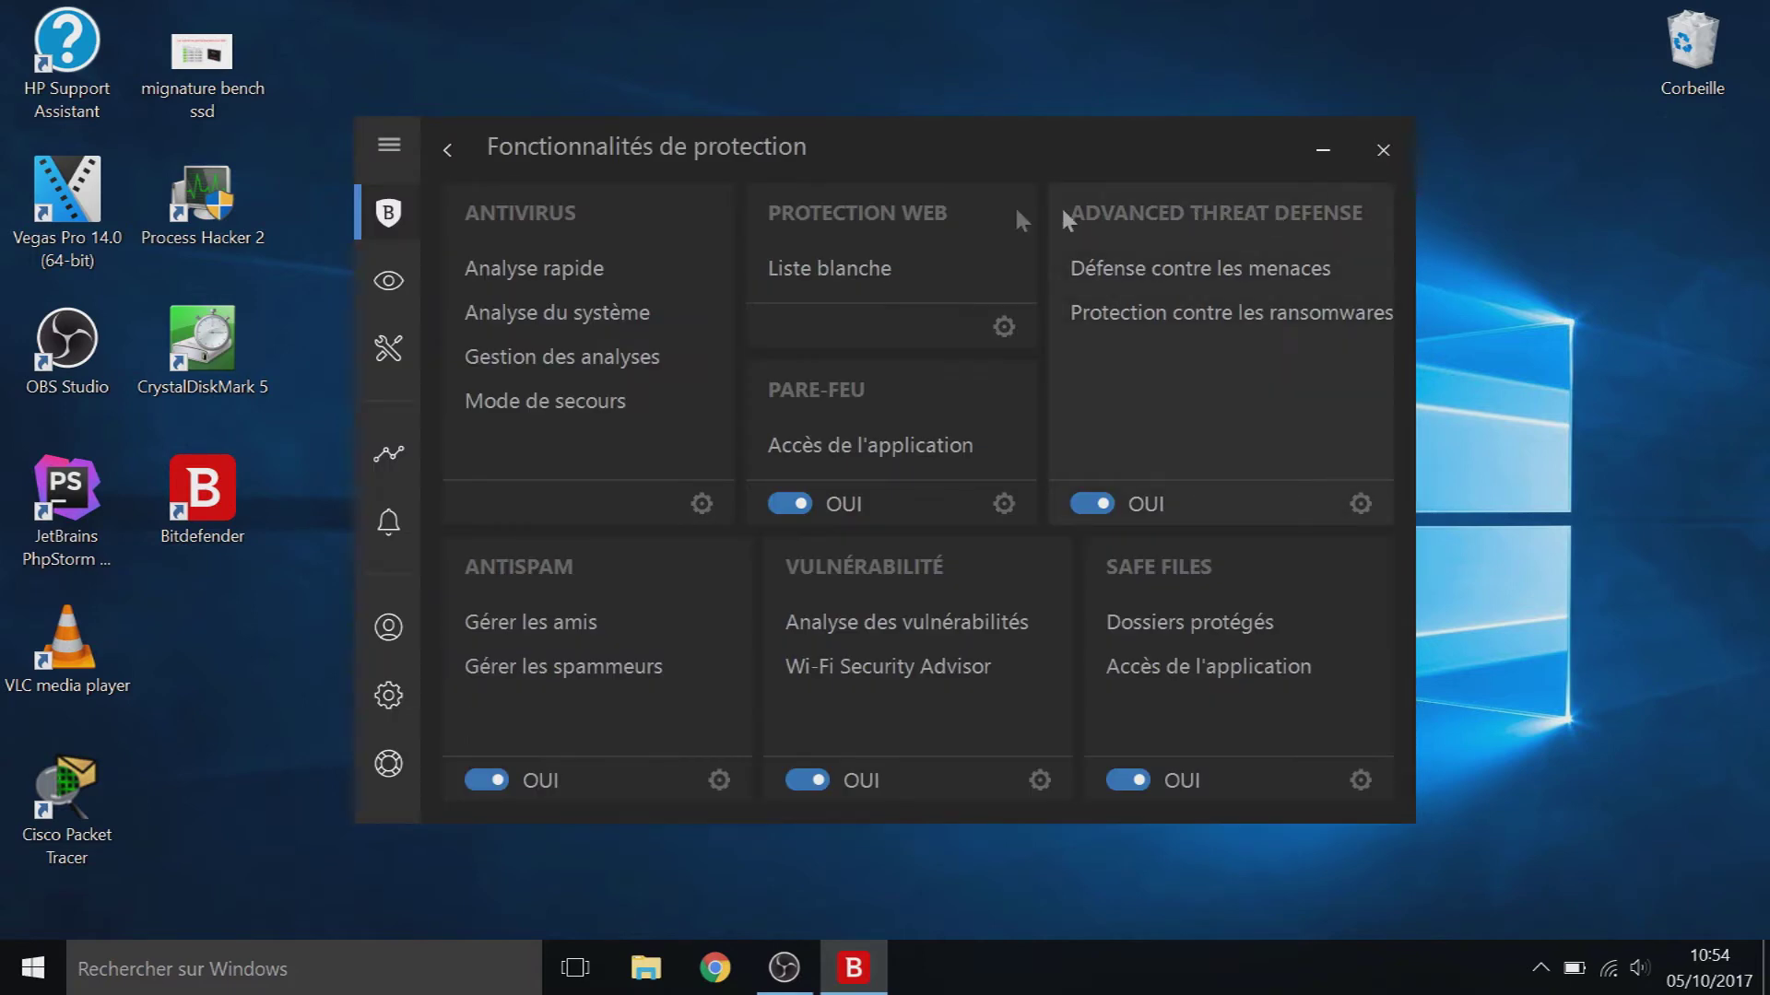
# Step: Review the vulnerability settings and return to the main overview
pyautogui.click(1041, 781)
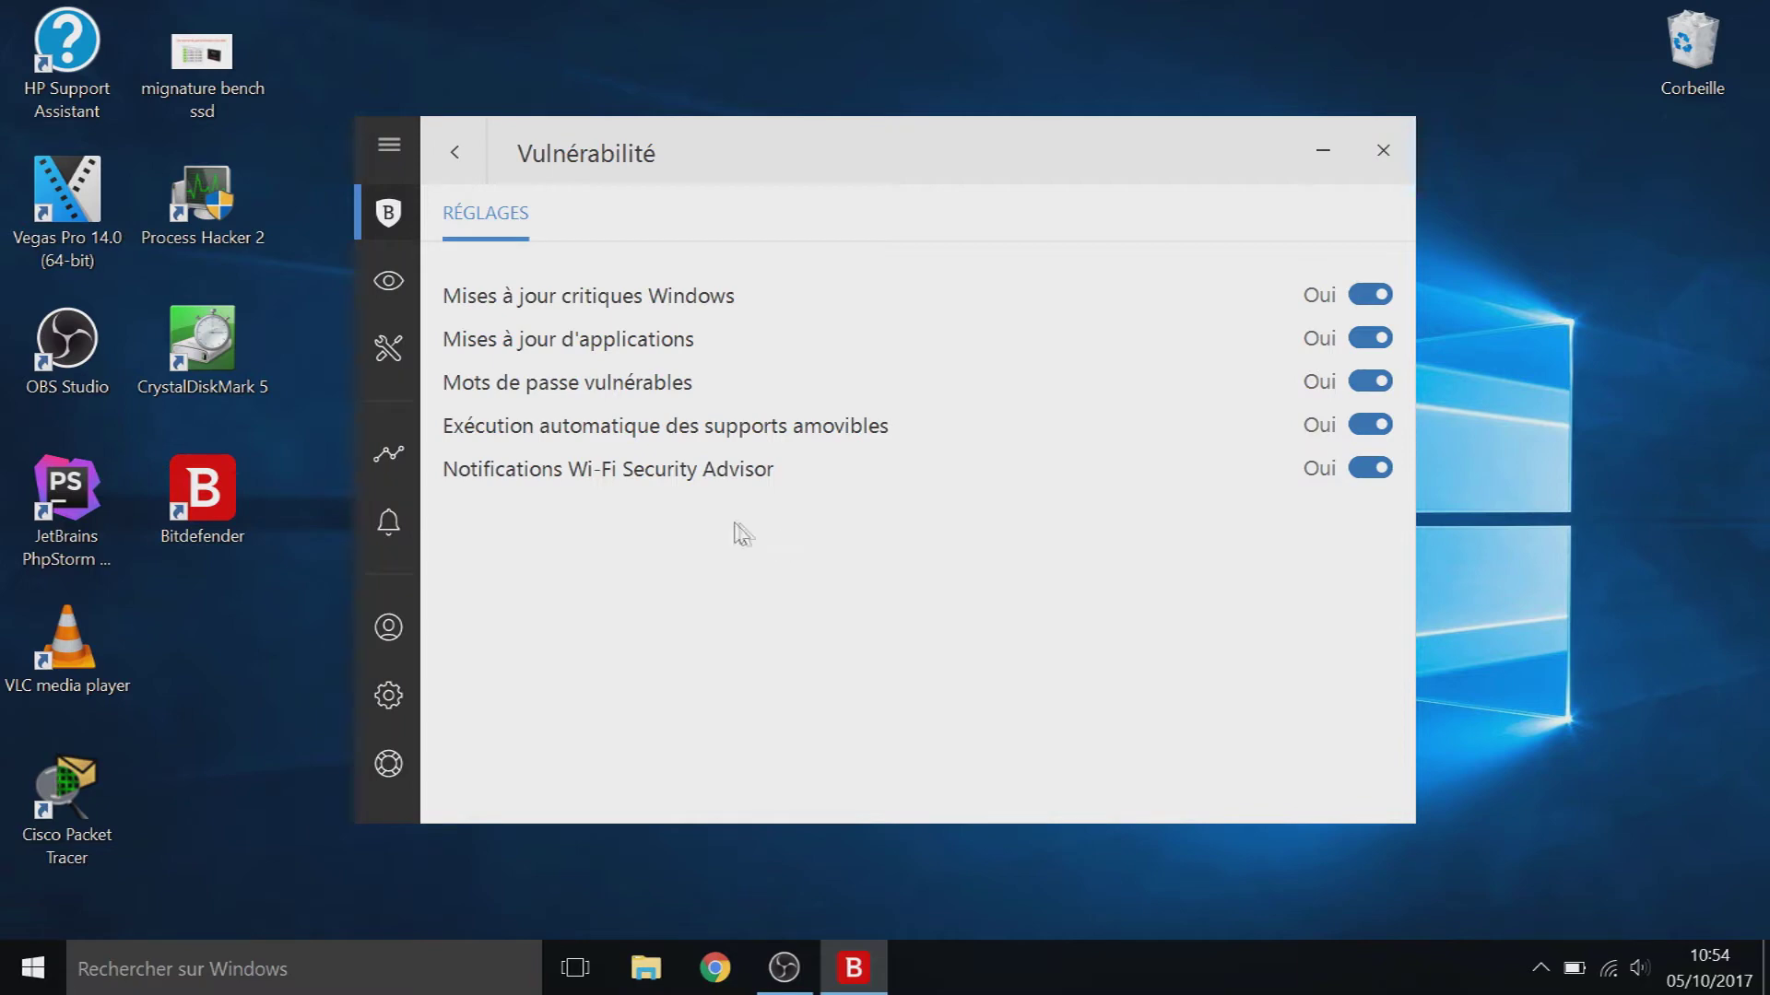
pyautogui.click(455, 154)
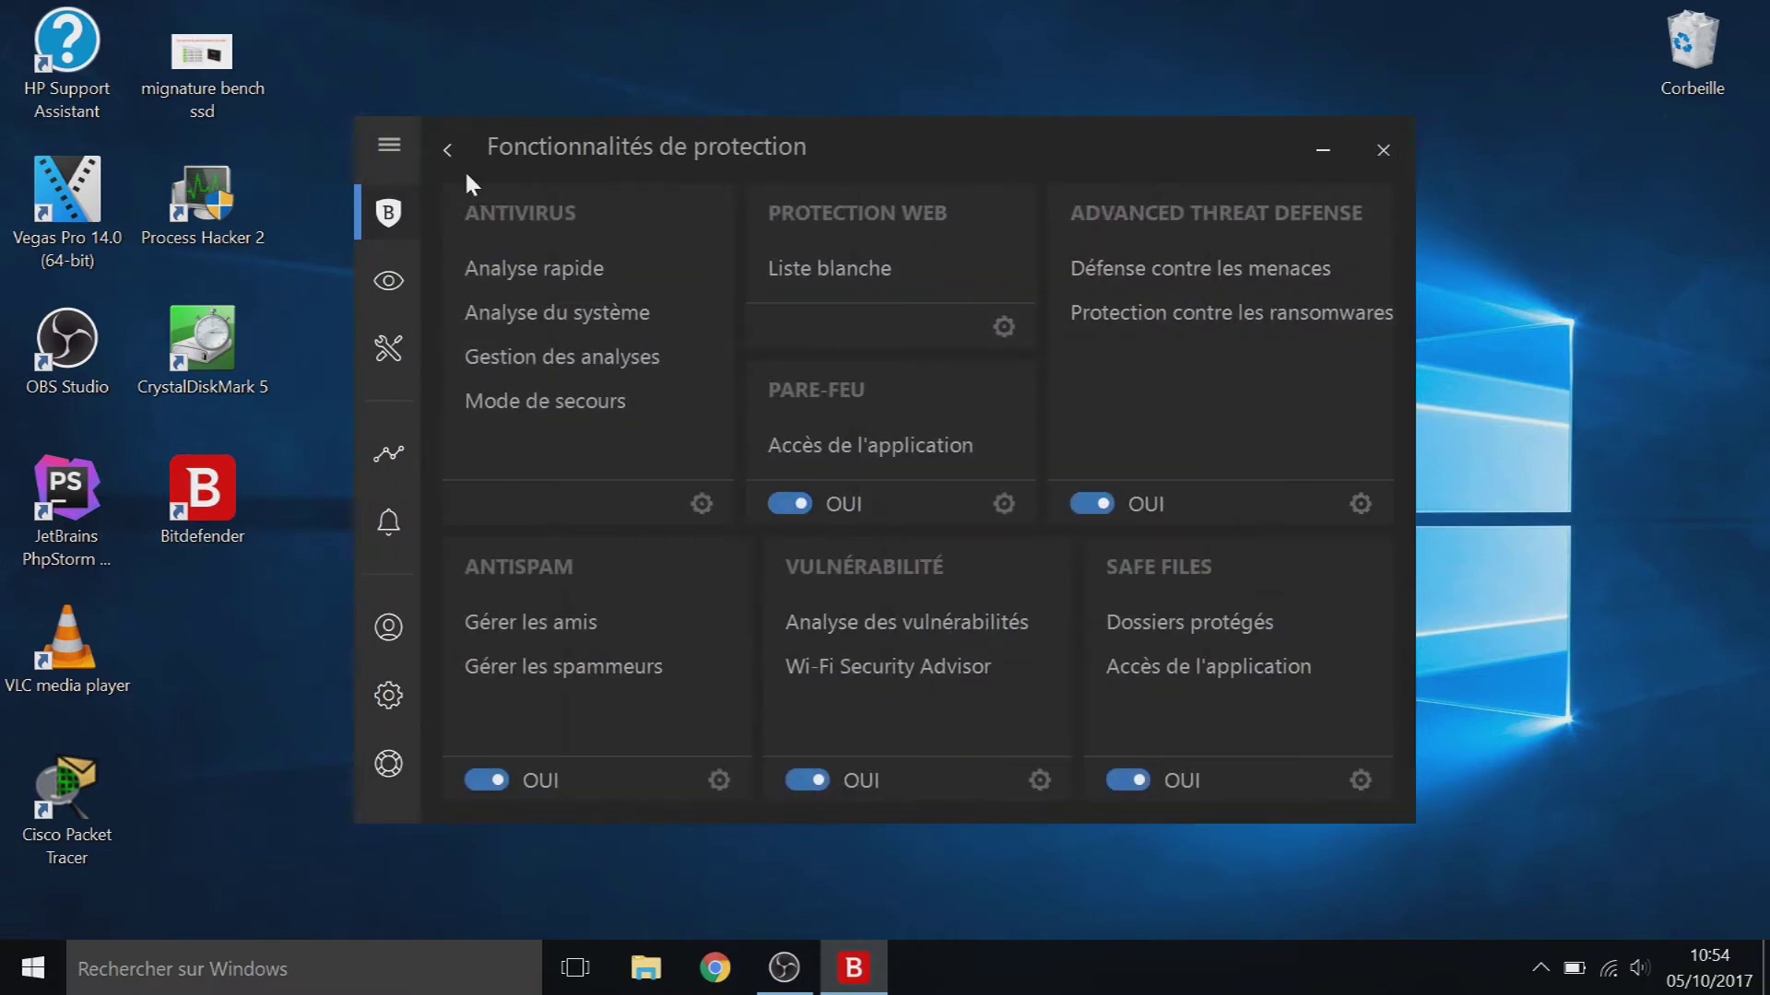
pyautogui.click(449, 157)
# Step: In the privacy features' webcam protection settings, enable connection notifications, browser access blocking and blocking of all webcam access, and close the window
pyautogui.click(391, 284)
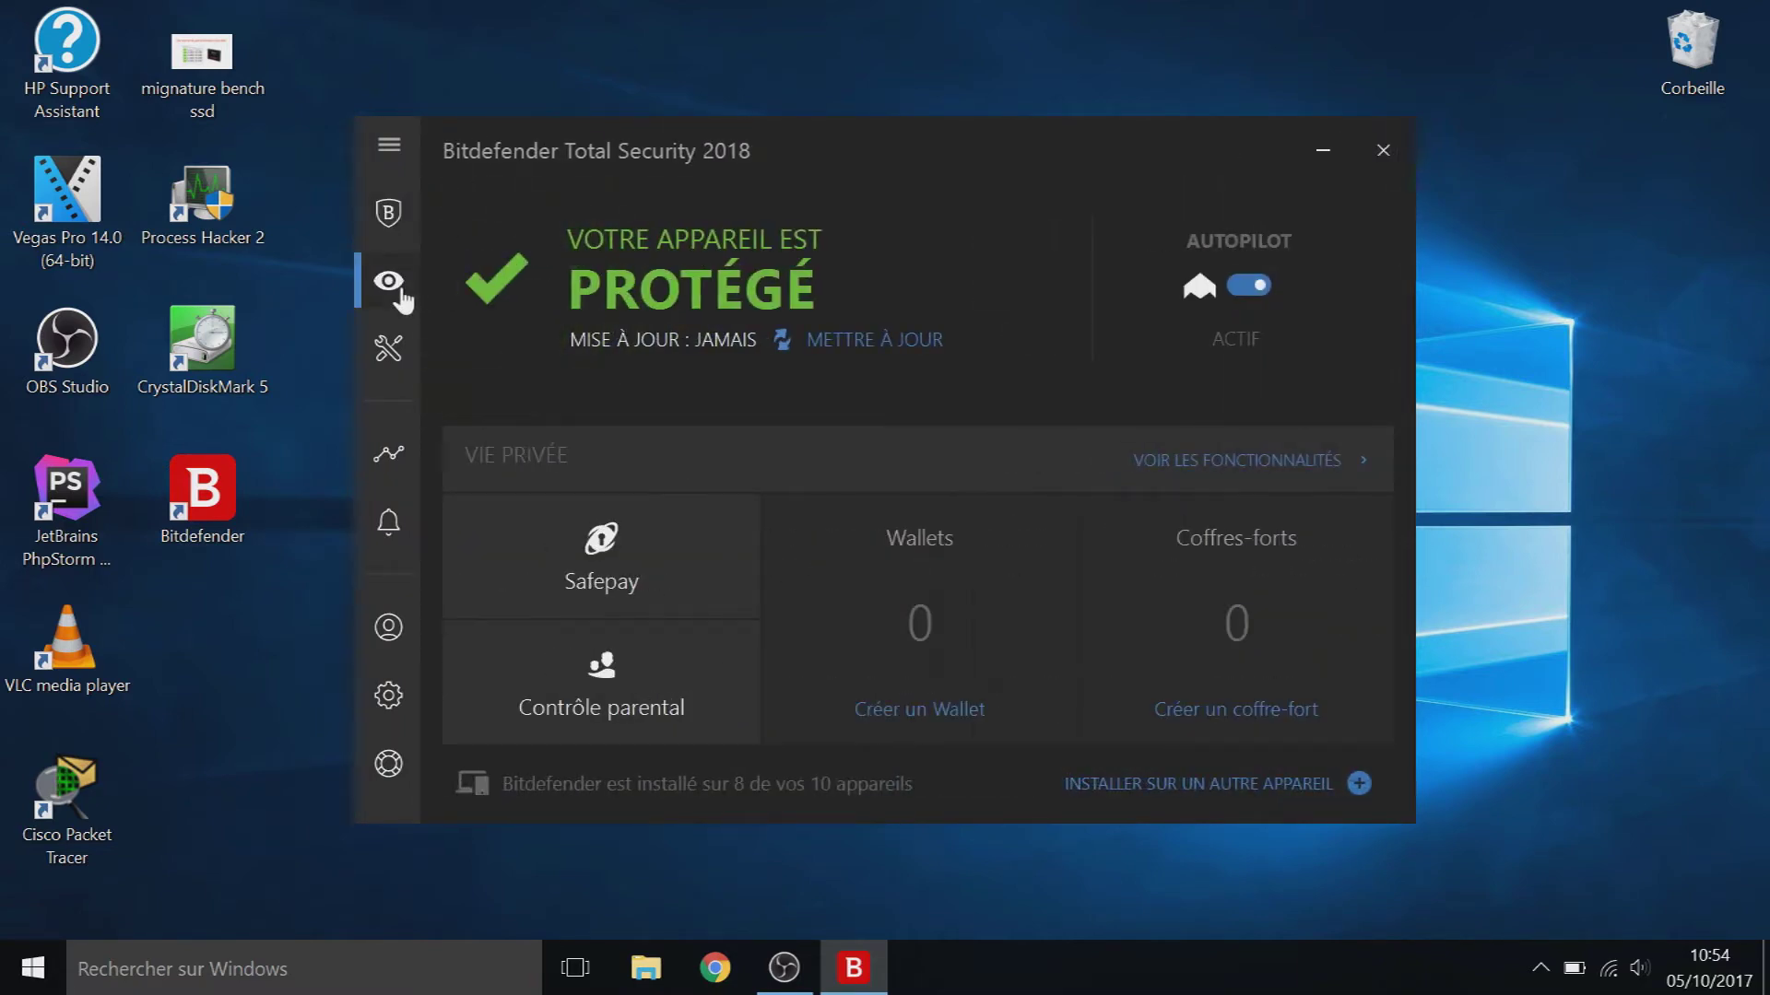
pyautogui.click(1222, 463)
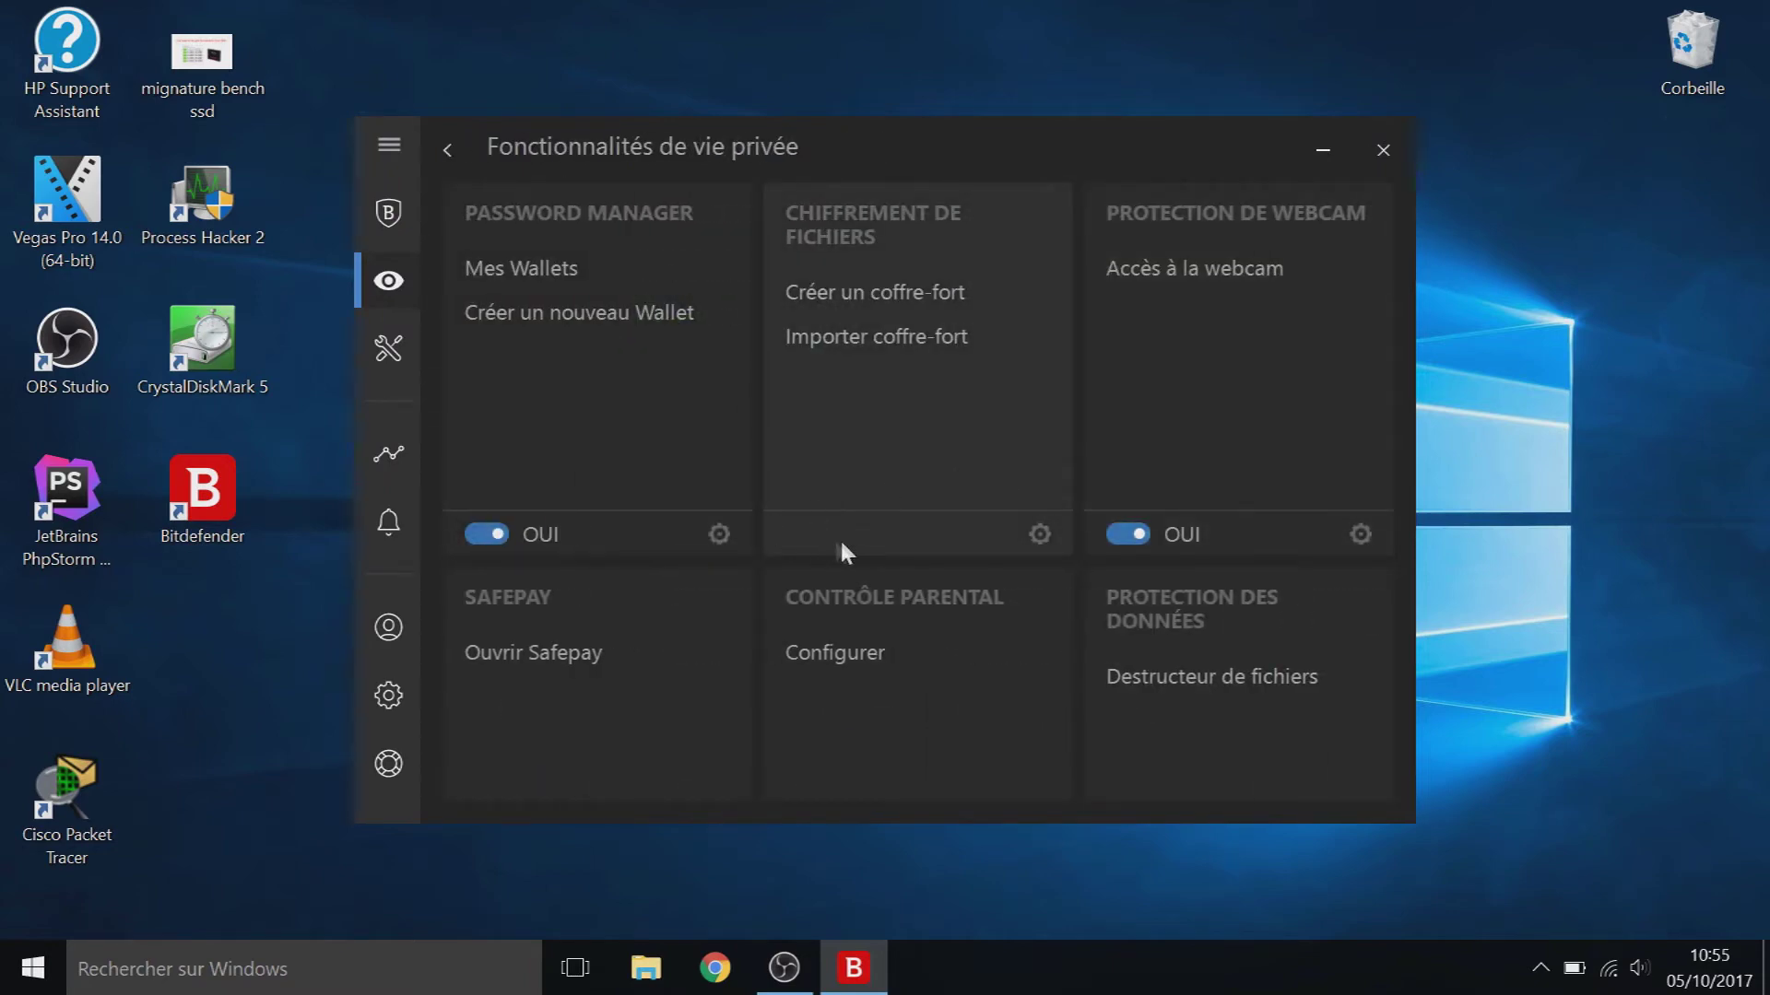
pyautogui.click(1361, 535)
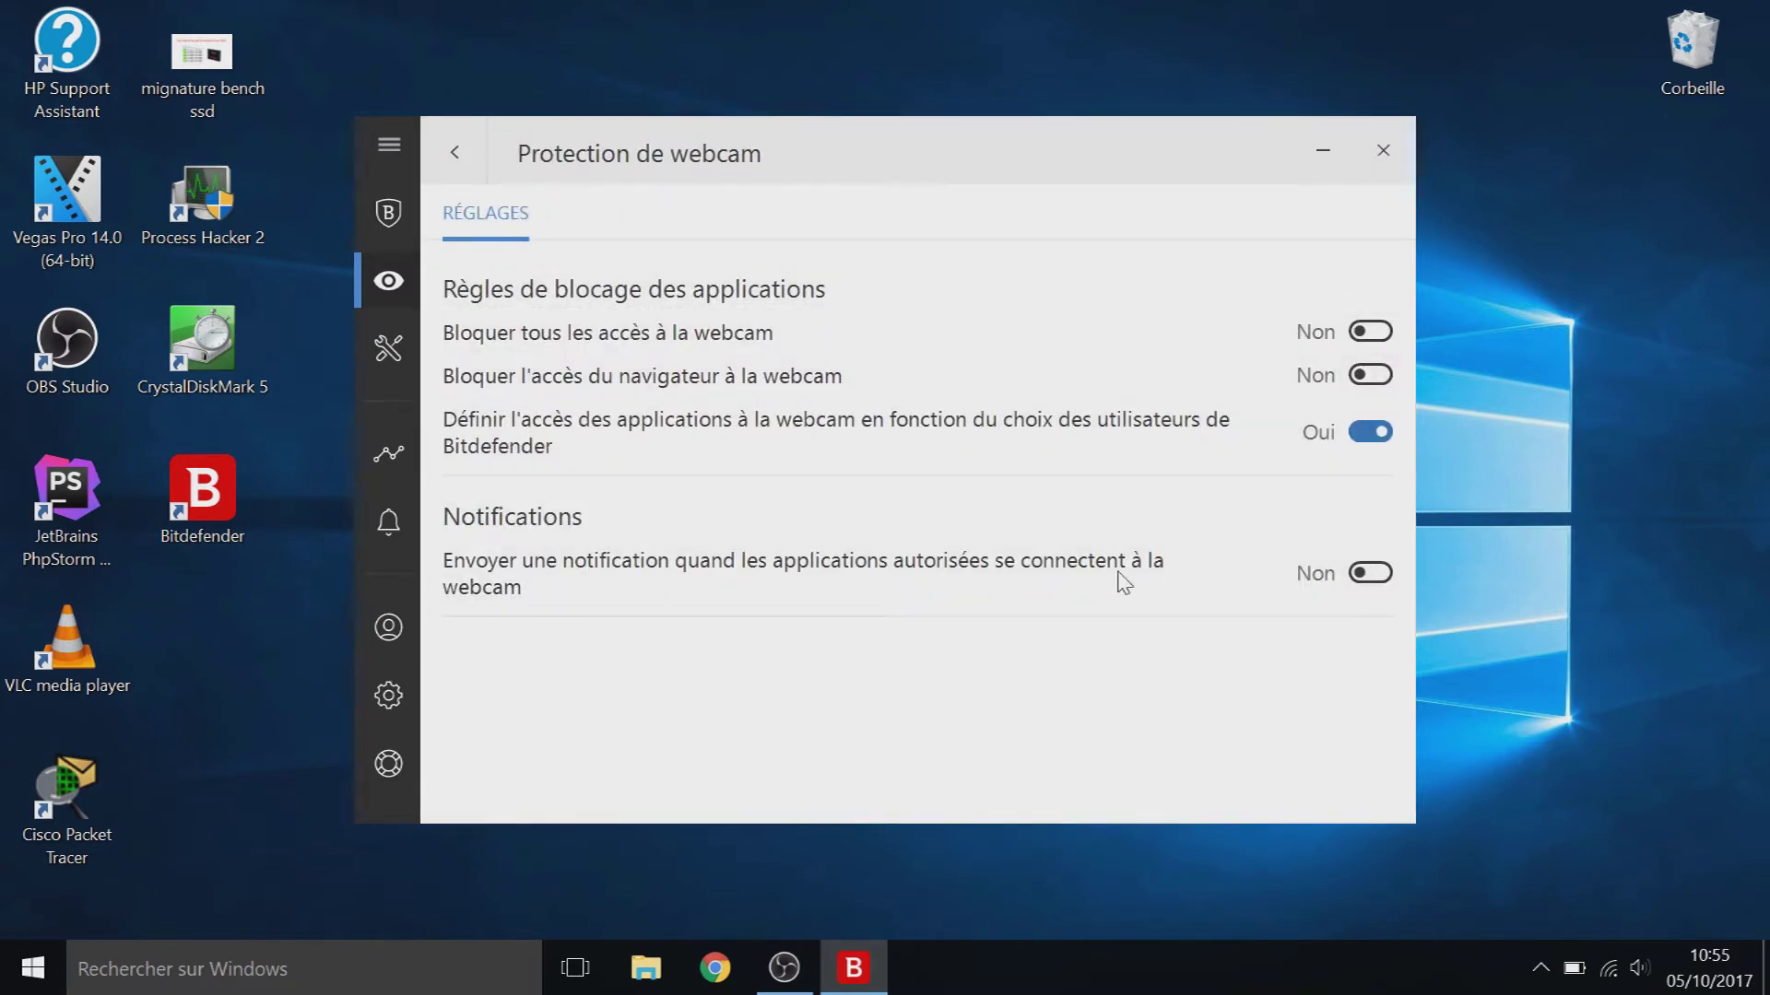
pyautogui.click(1368, 575)
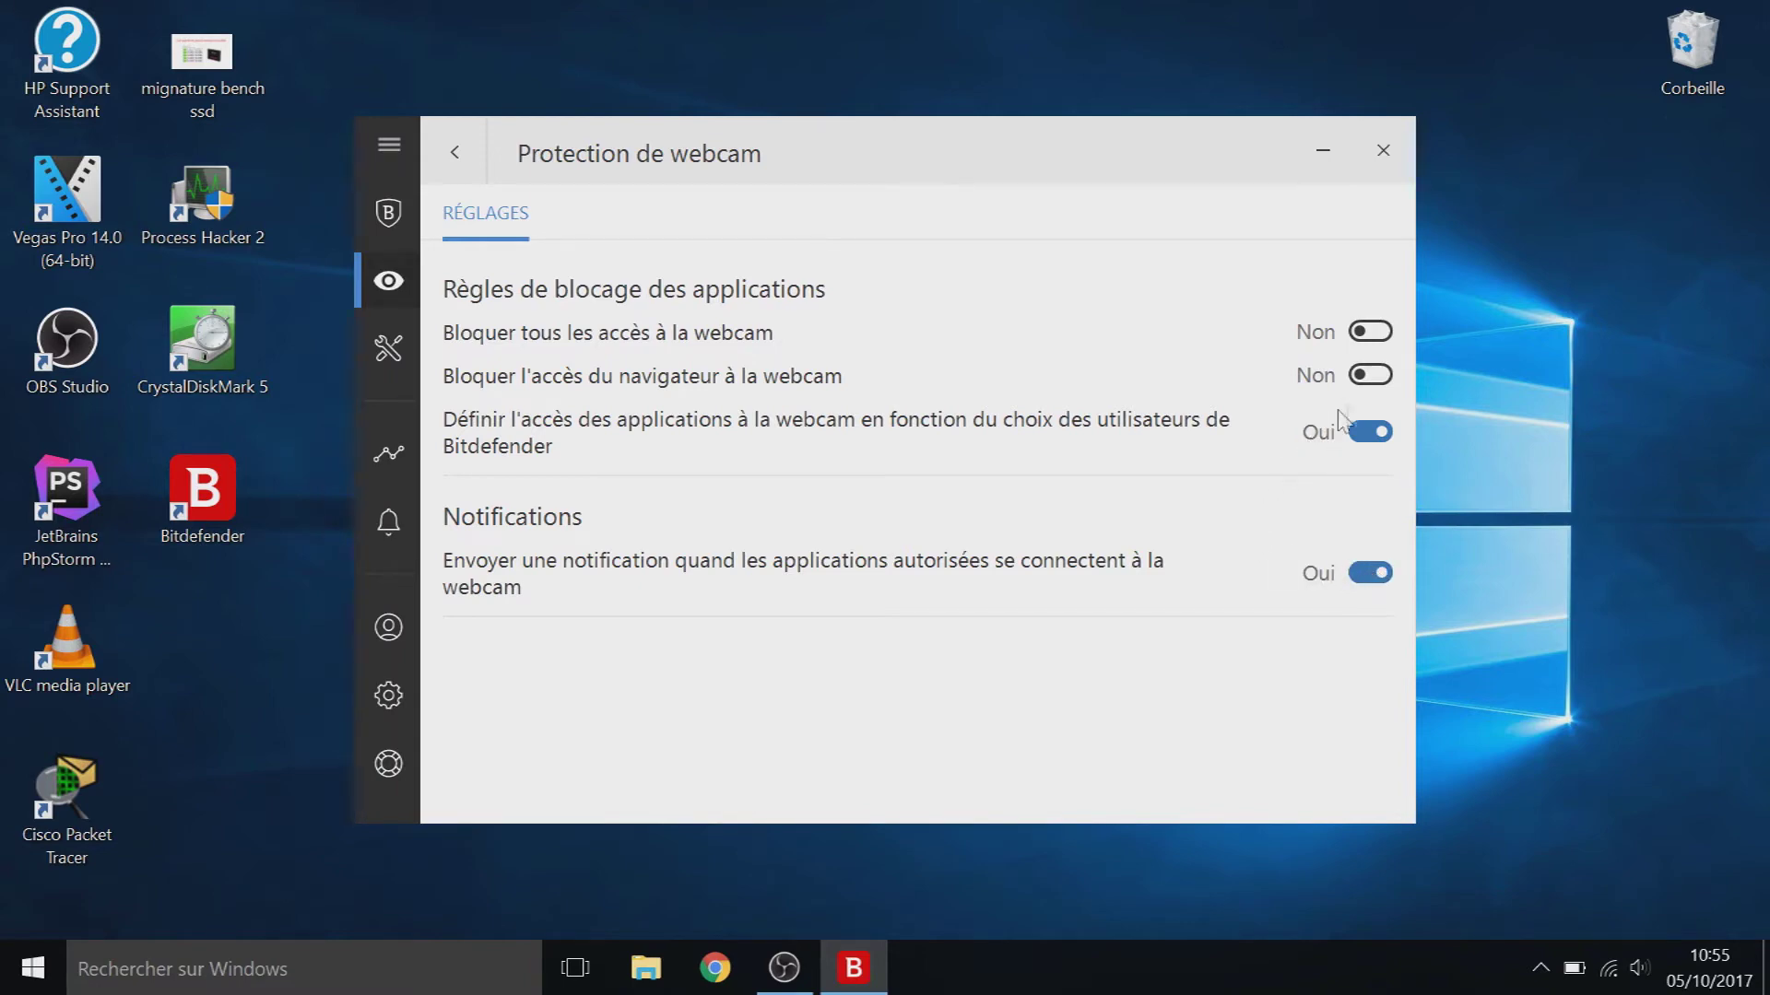
pyautogui.click(1373, 378)
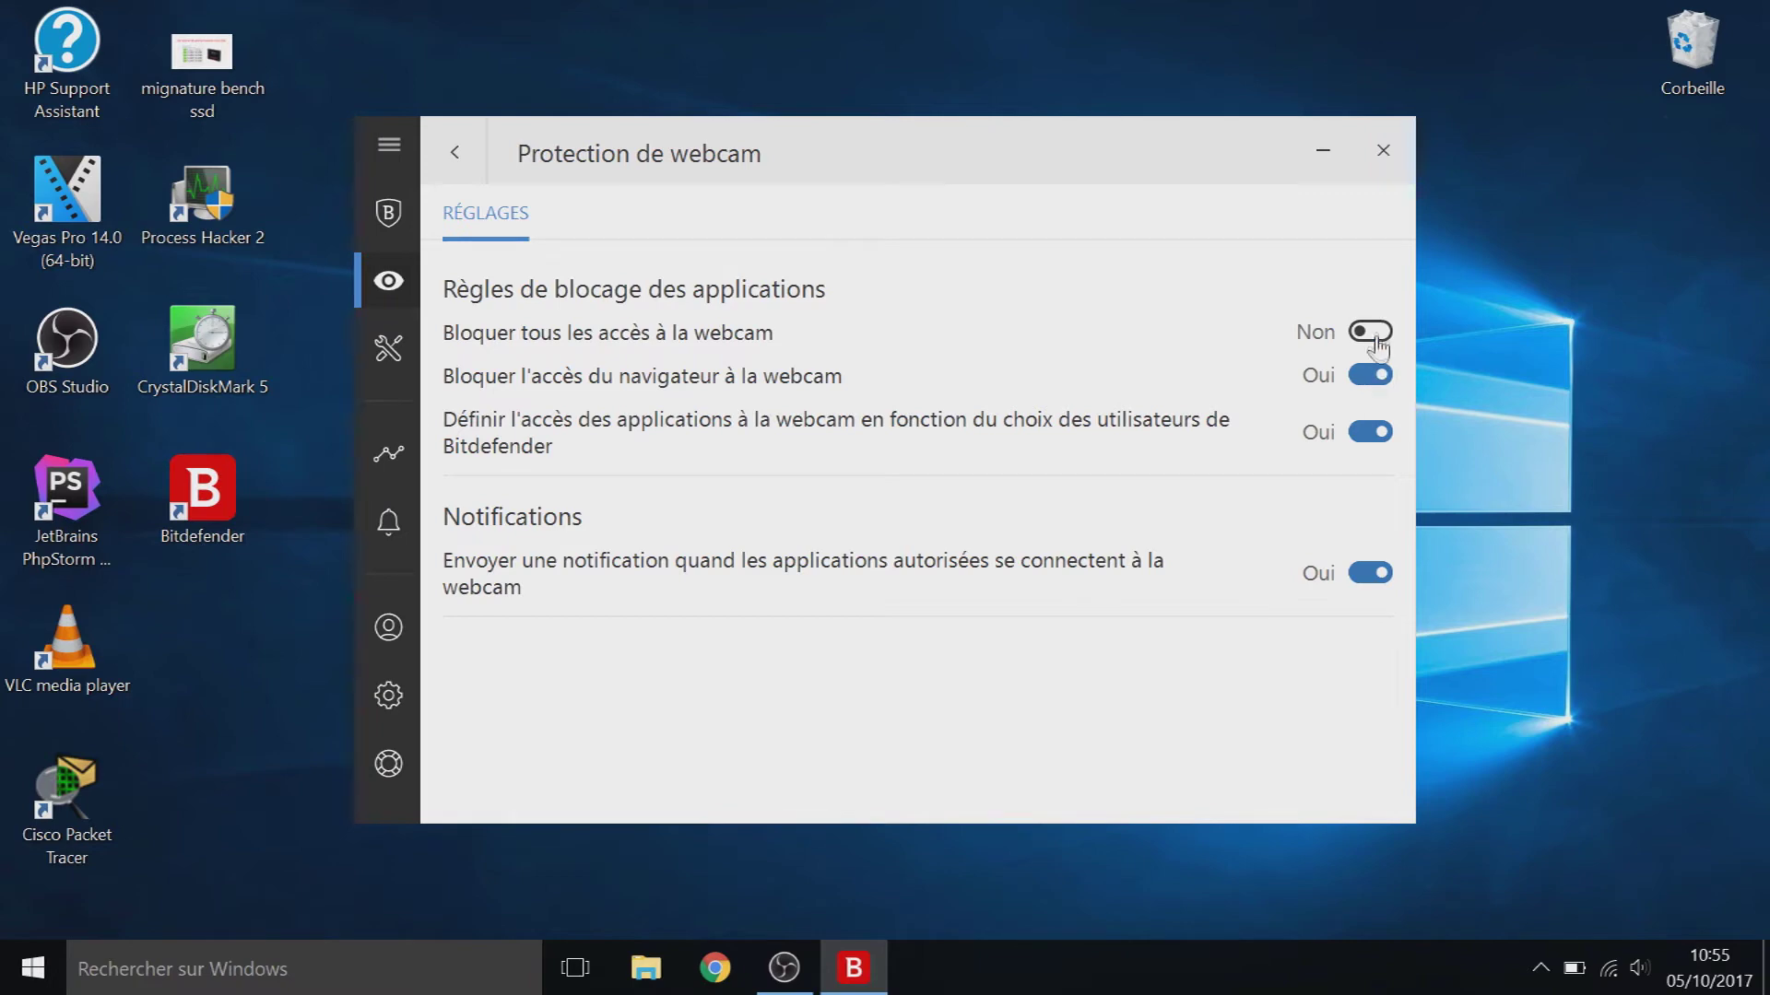
pyautogui.click(1377, 333)
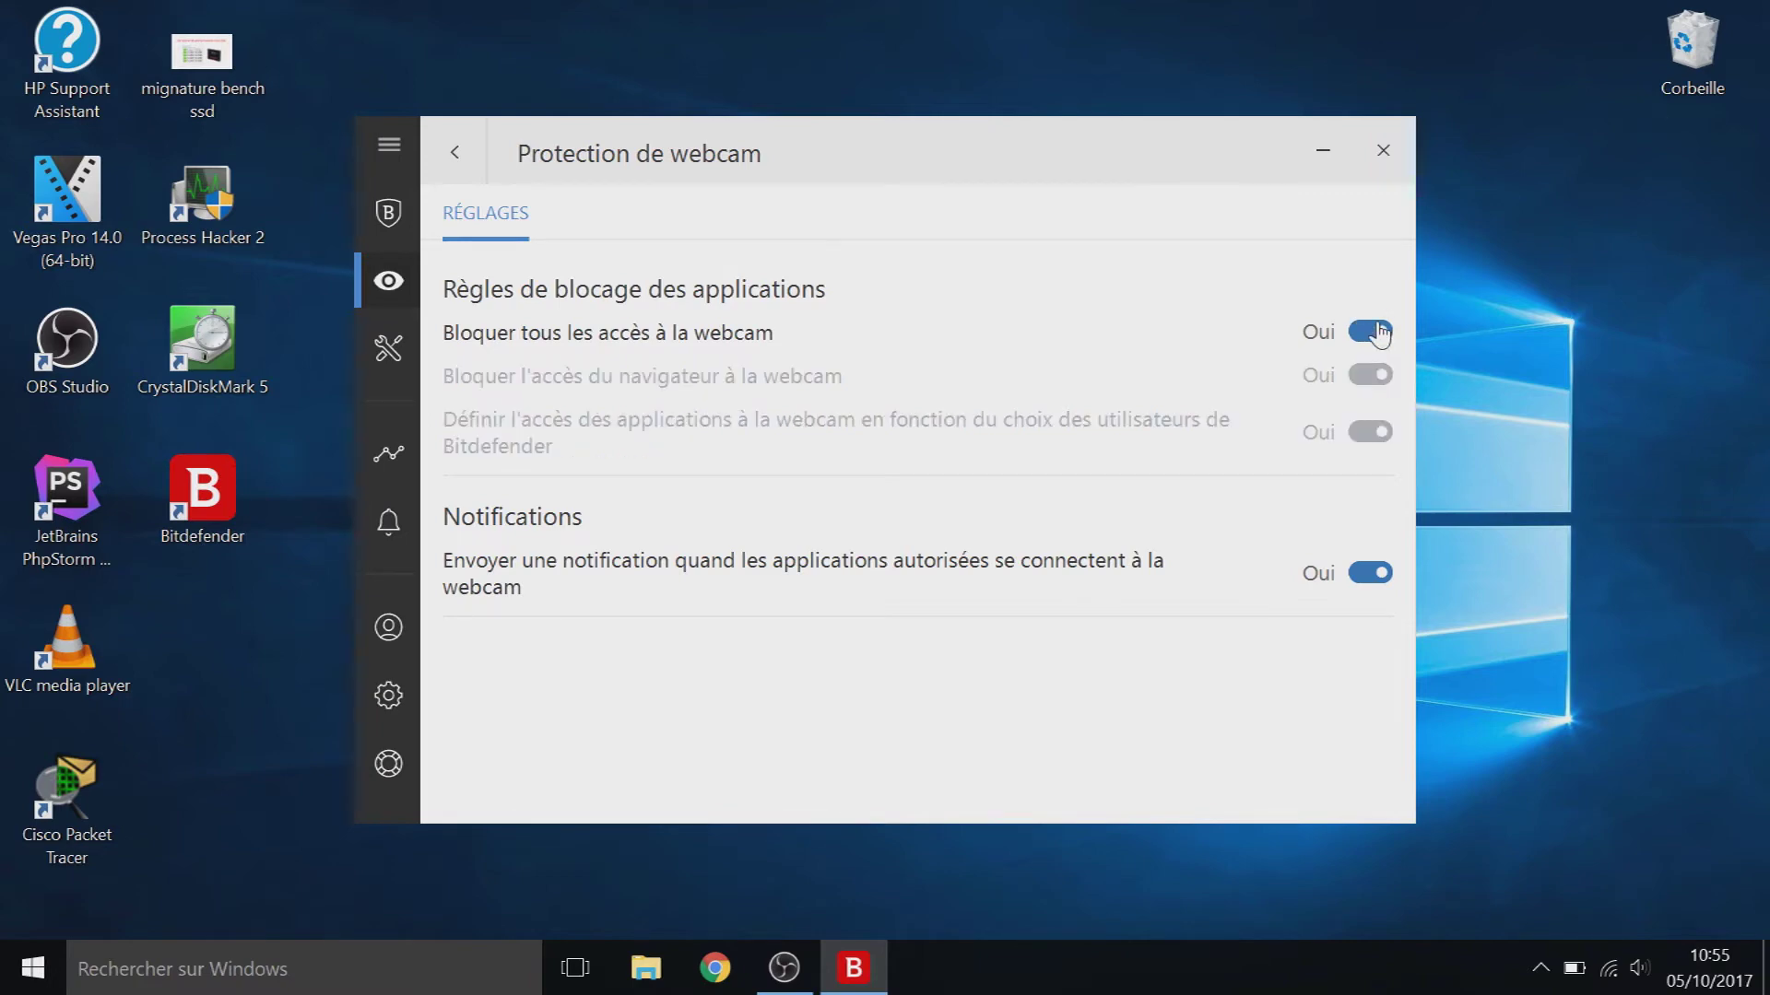
pyautogui.click(1383, 150)
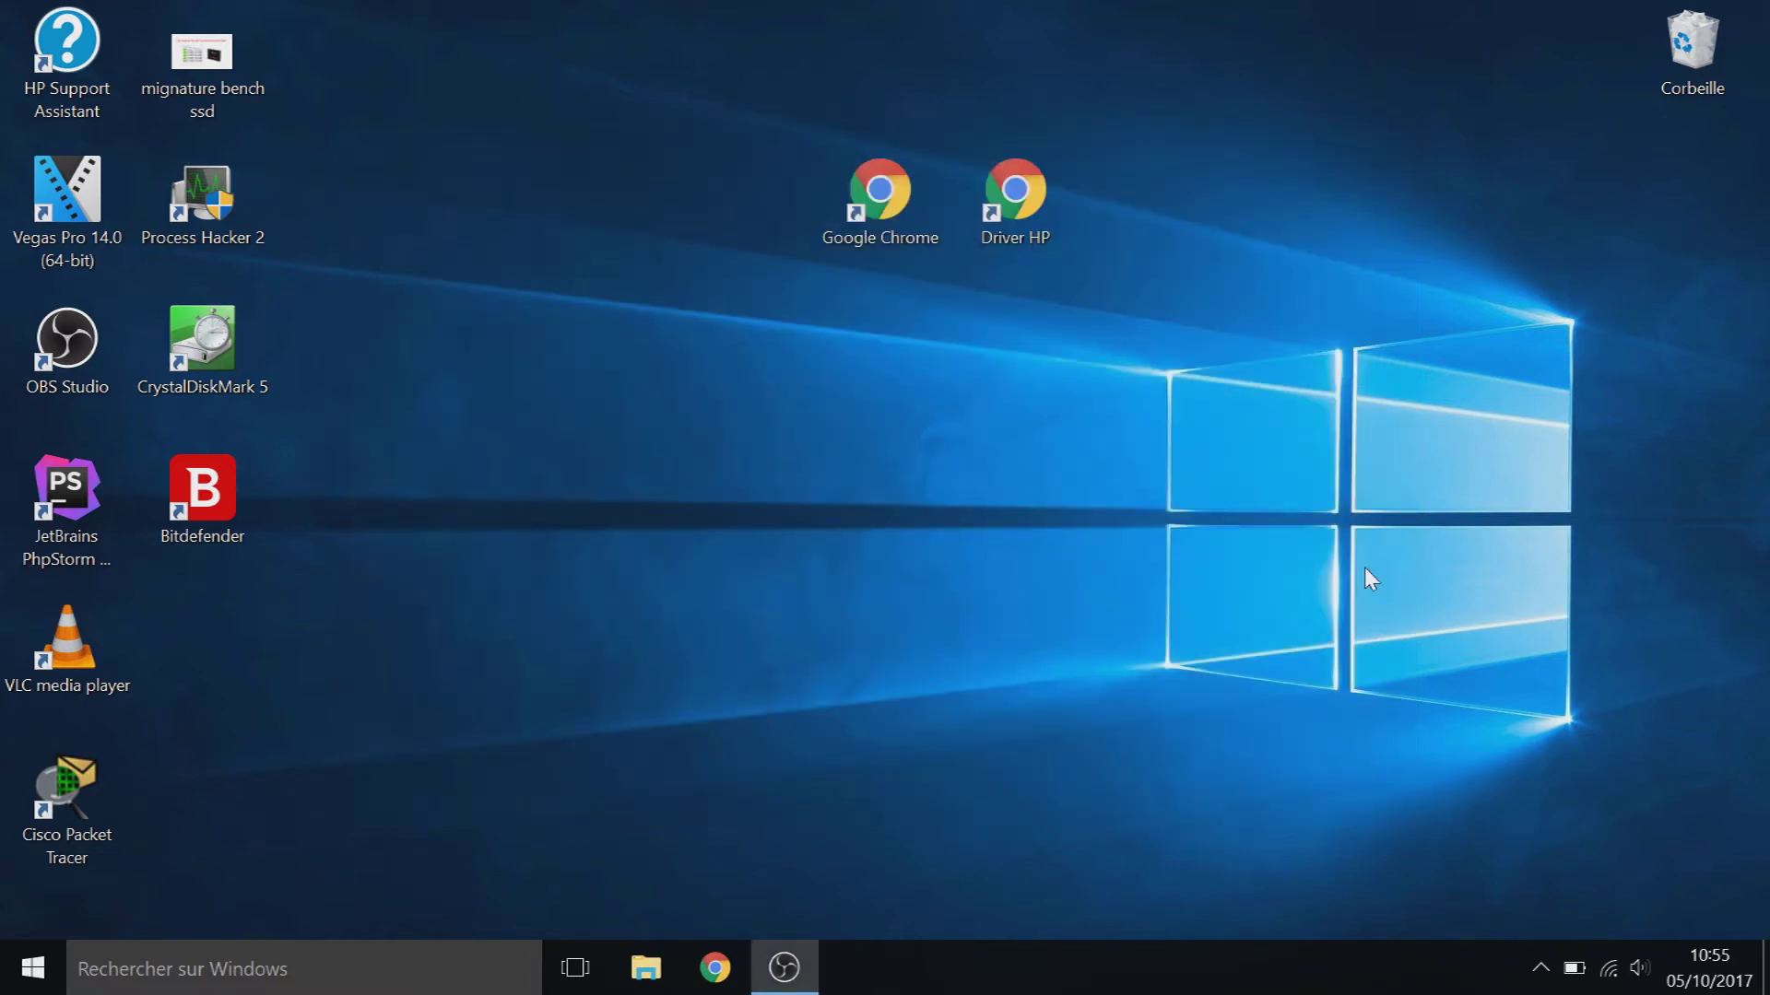
# Step: Reopen the Bitdefender main window from the notification area and run a product update
pyautogui.click(1540, 970)
pyautogui.rightClick(1541, 918)
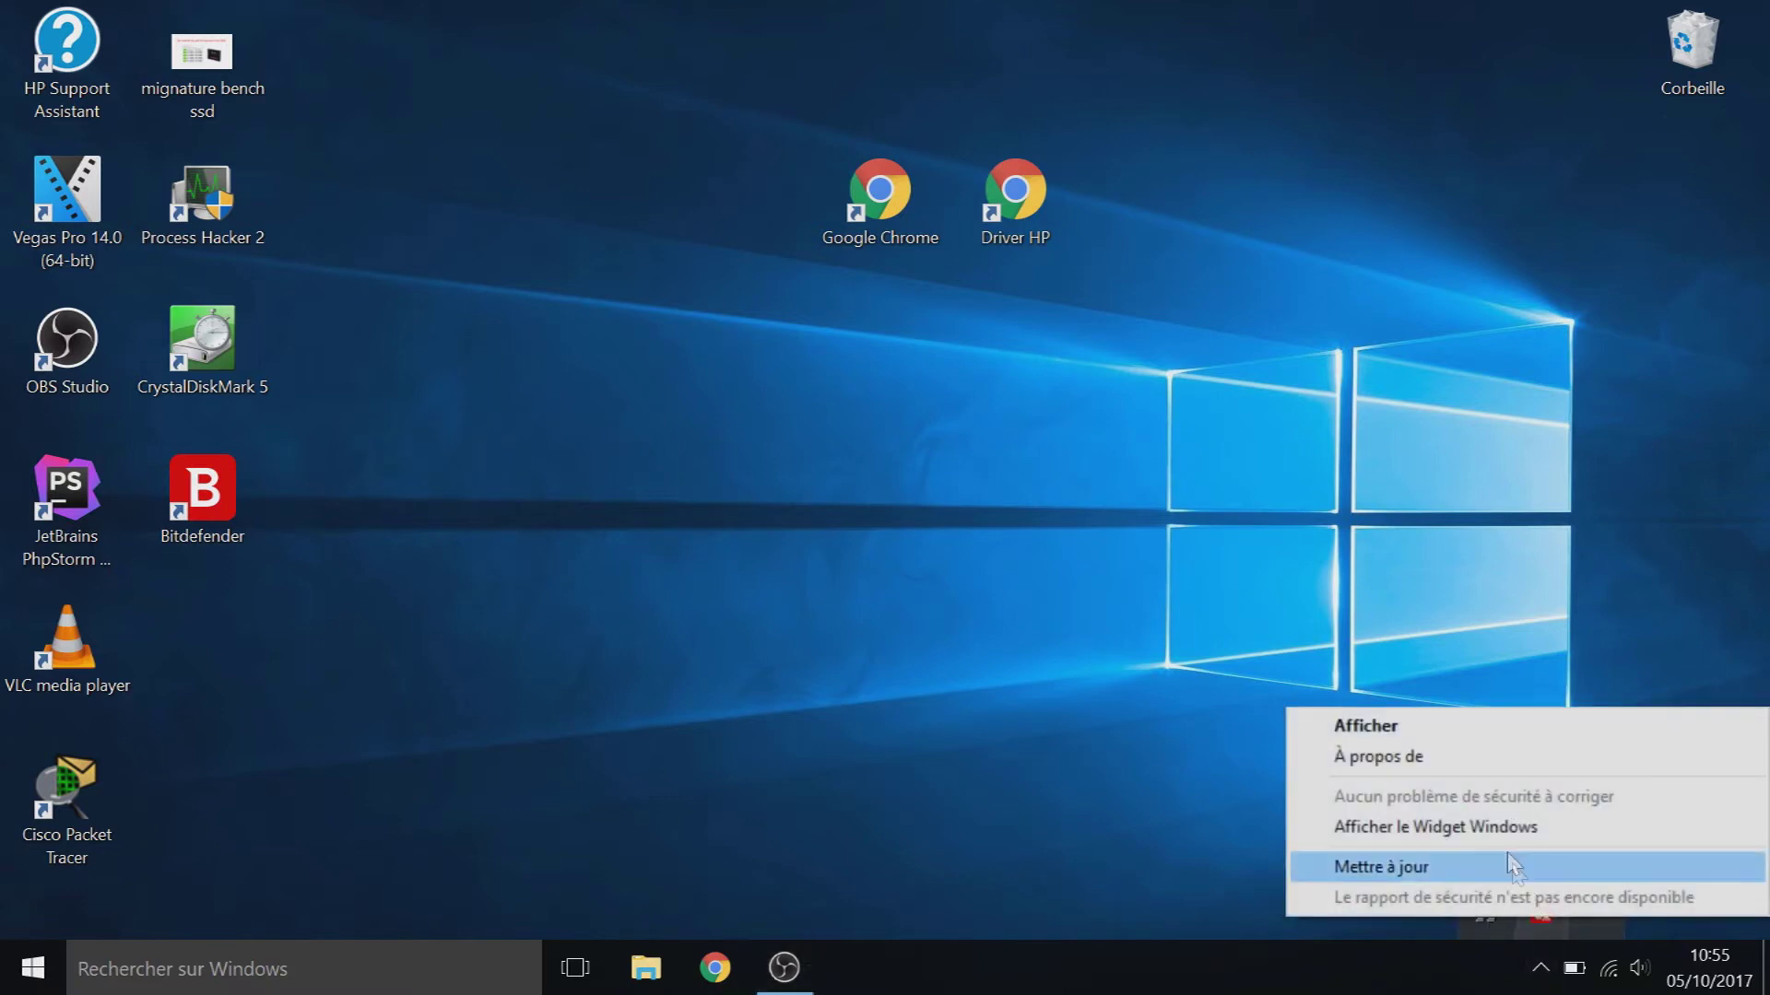
pyautogui.click(1497, 732)
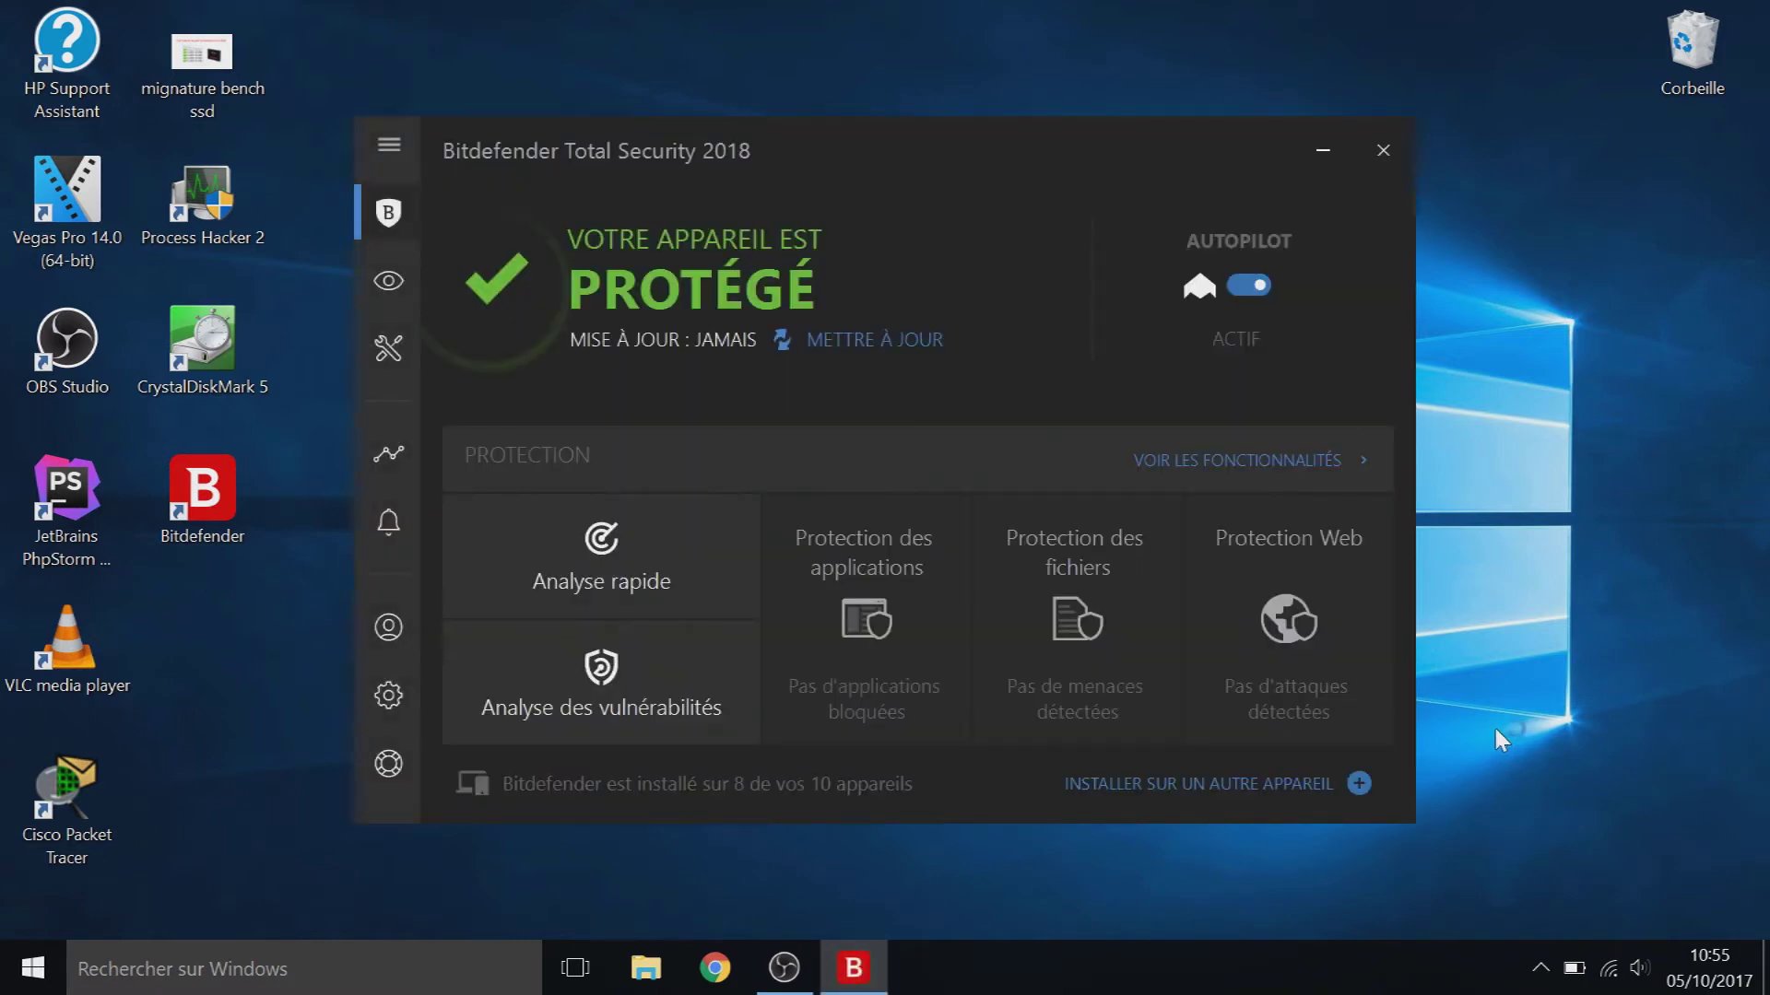
pyautogui.click(880, 348)
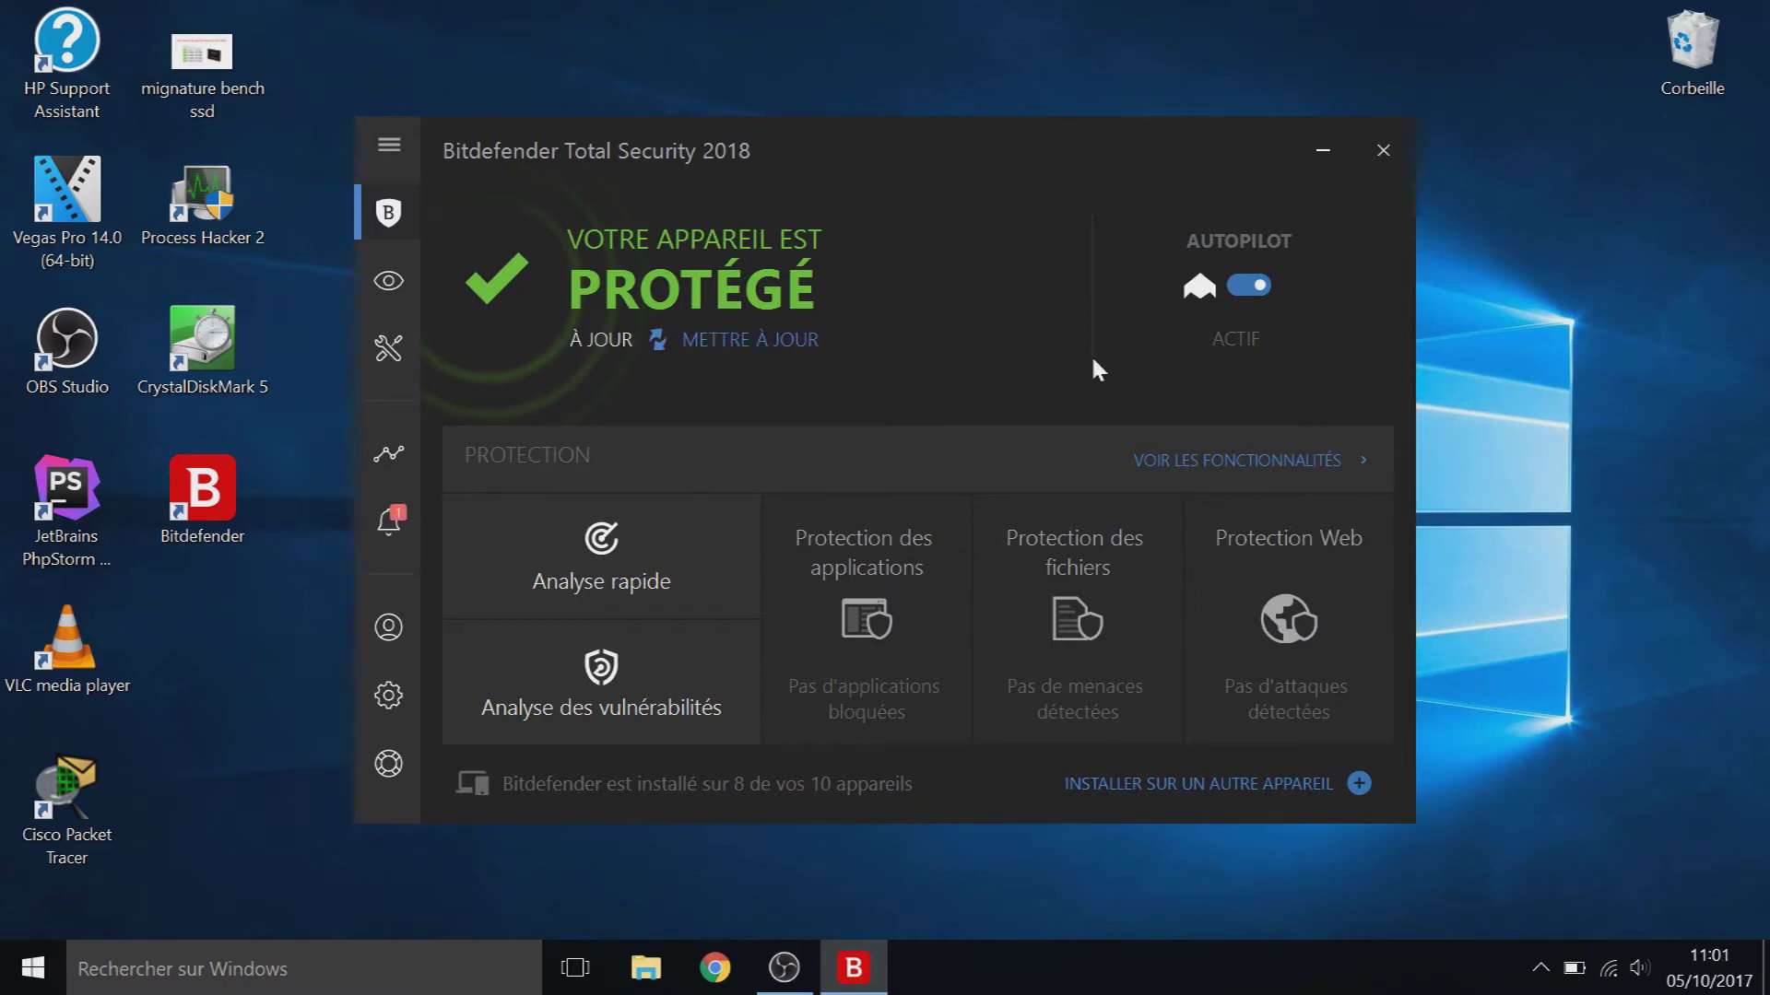
# Step: Expand the critical notification about the update and restart the computer from it
pyautogui.click(388, 522)
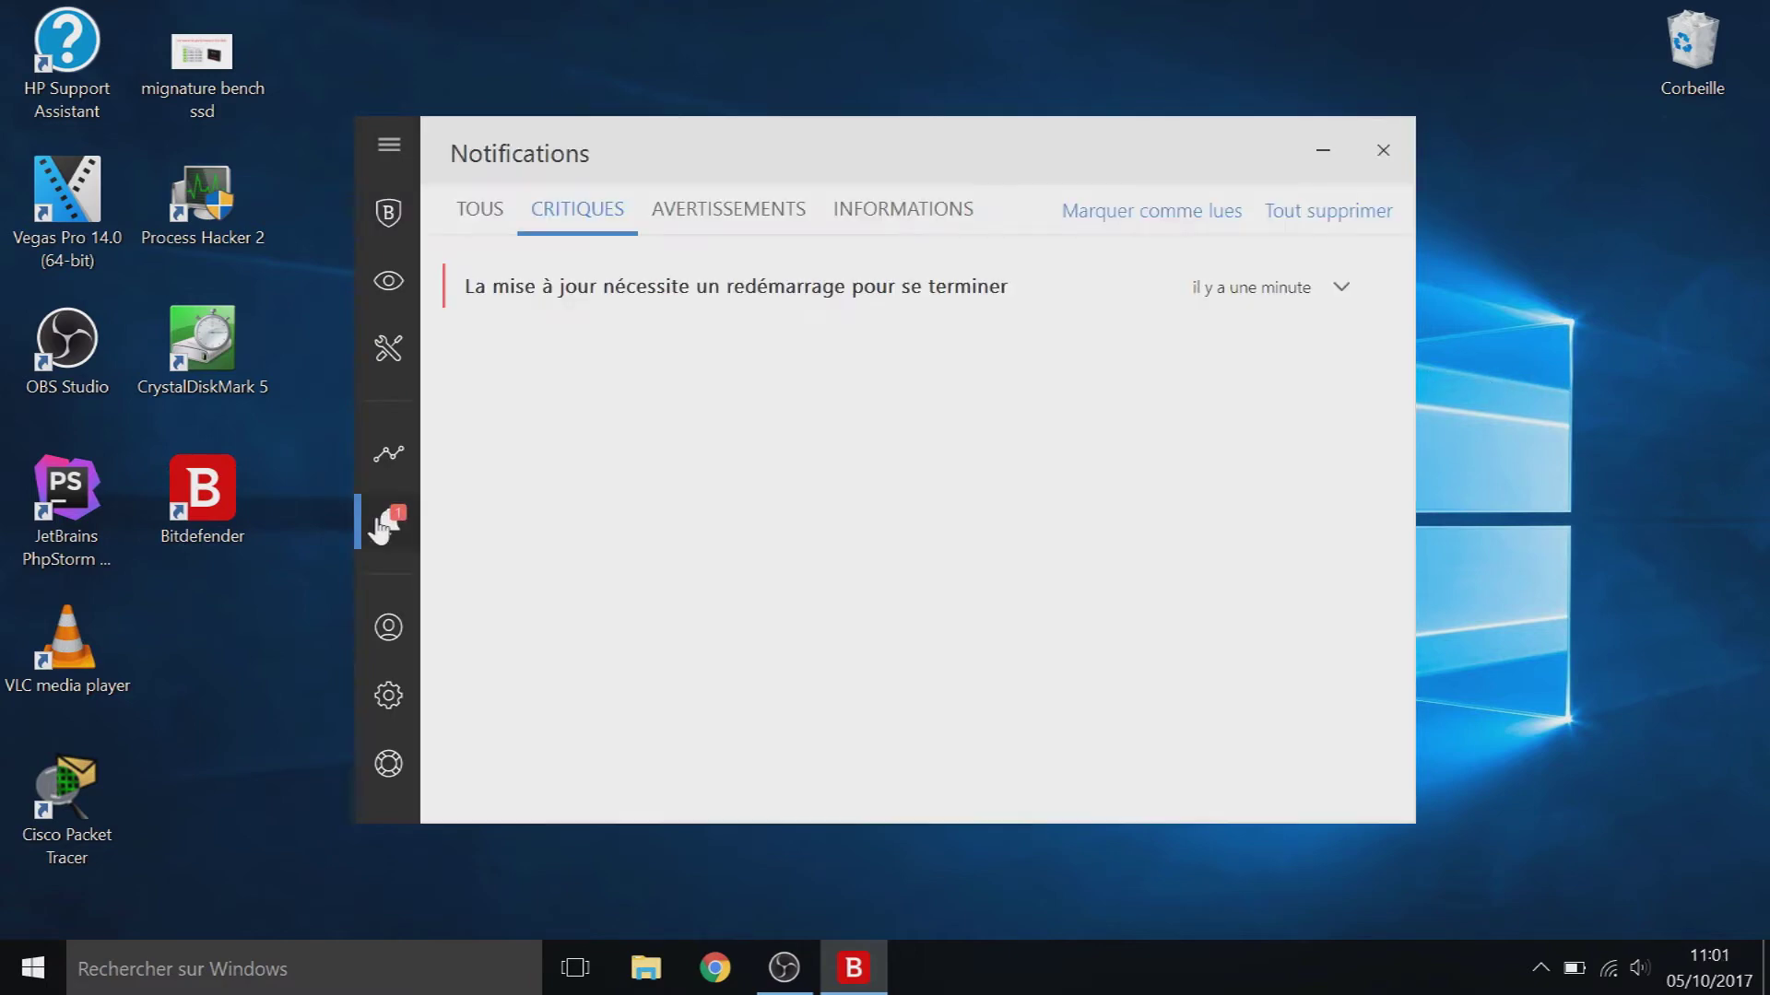
pyautogui.click(776, 297)
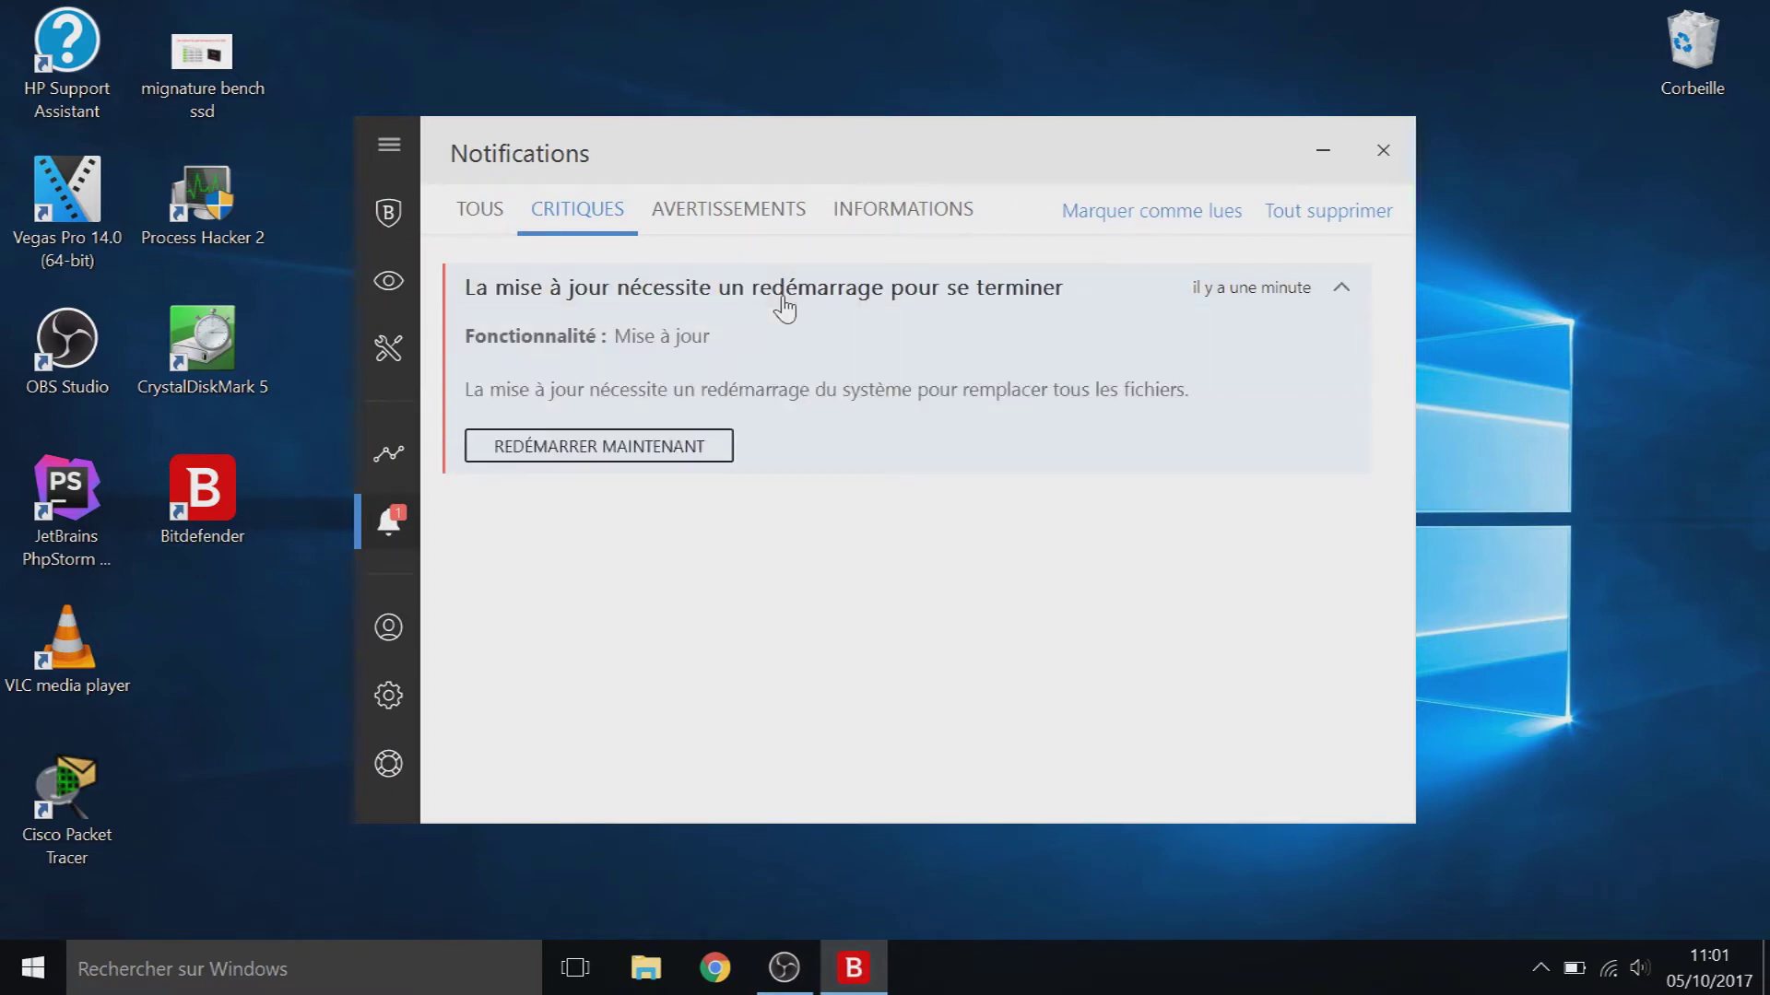
pyautogui.click(715, 451)
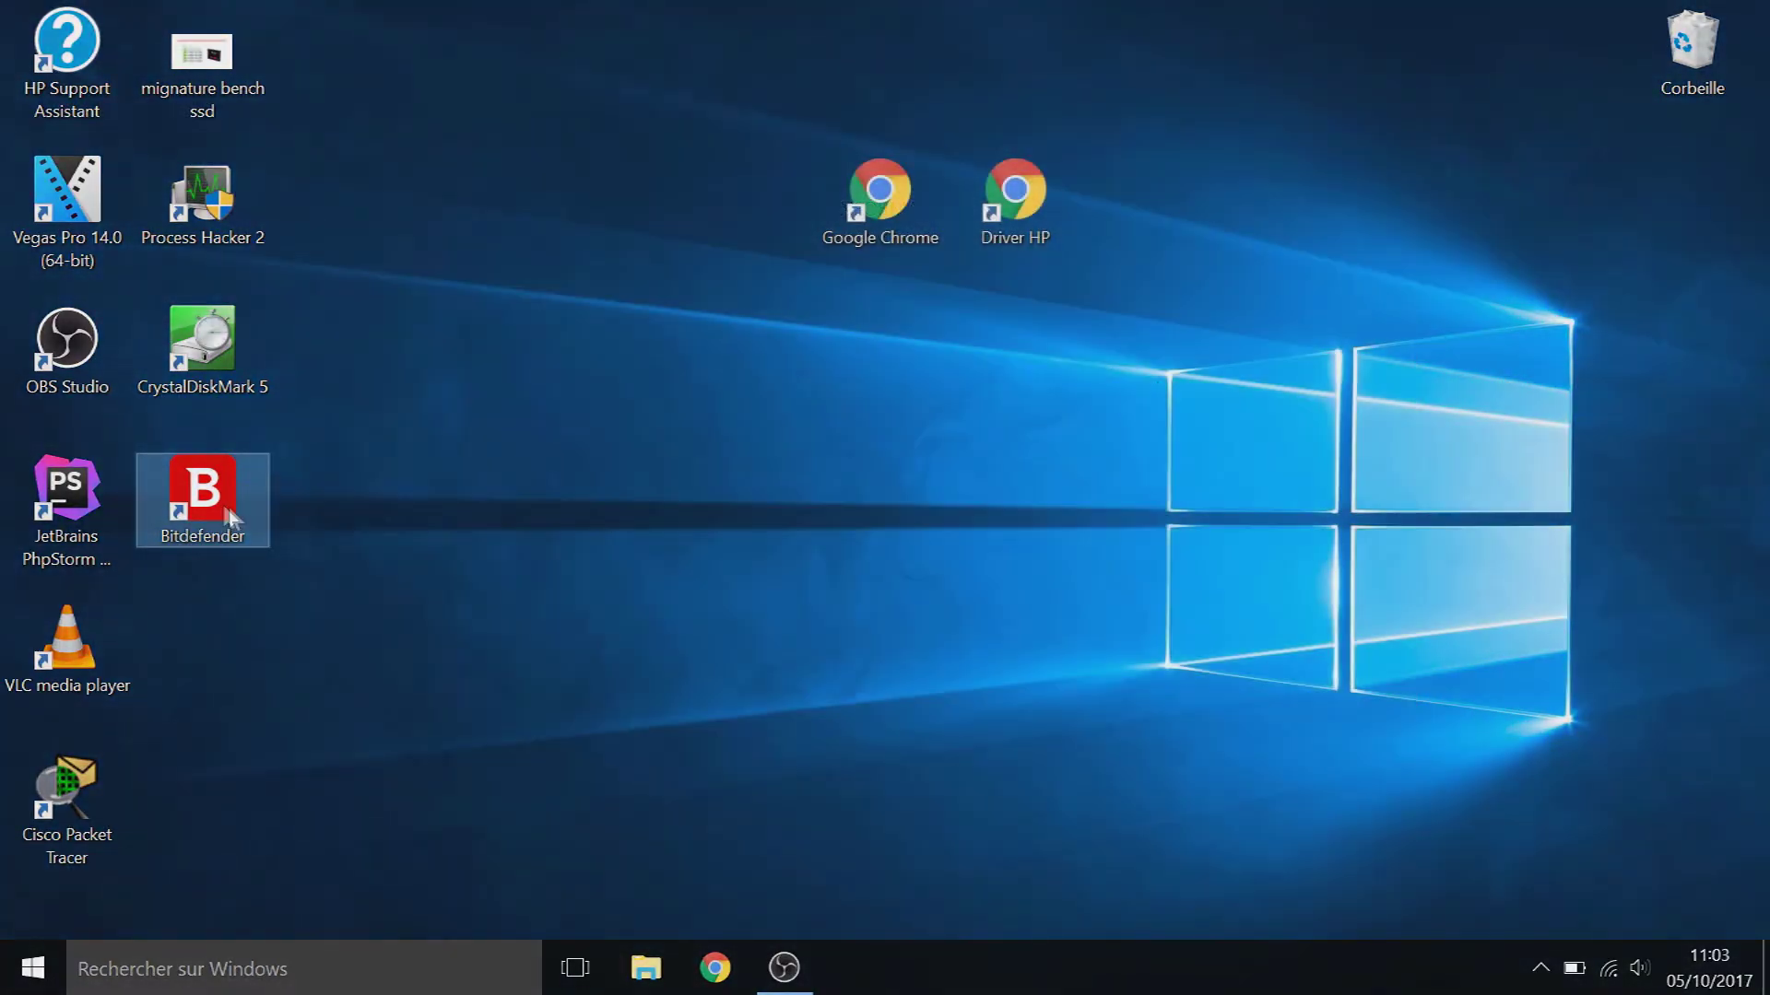
# Step: Reopen Bitdefender, run the vulnerability scan and close its results
pyautogui.click(221, 501)
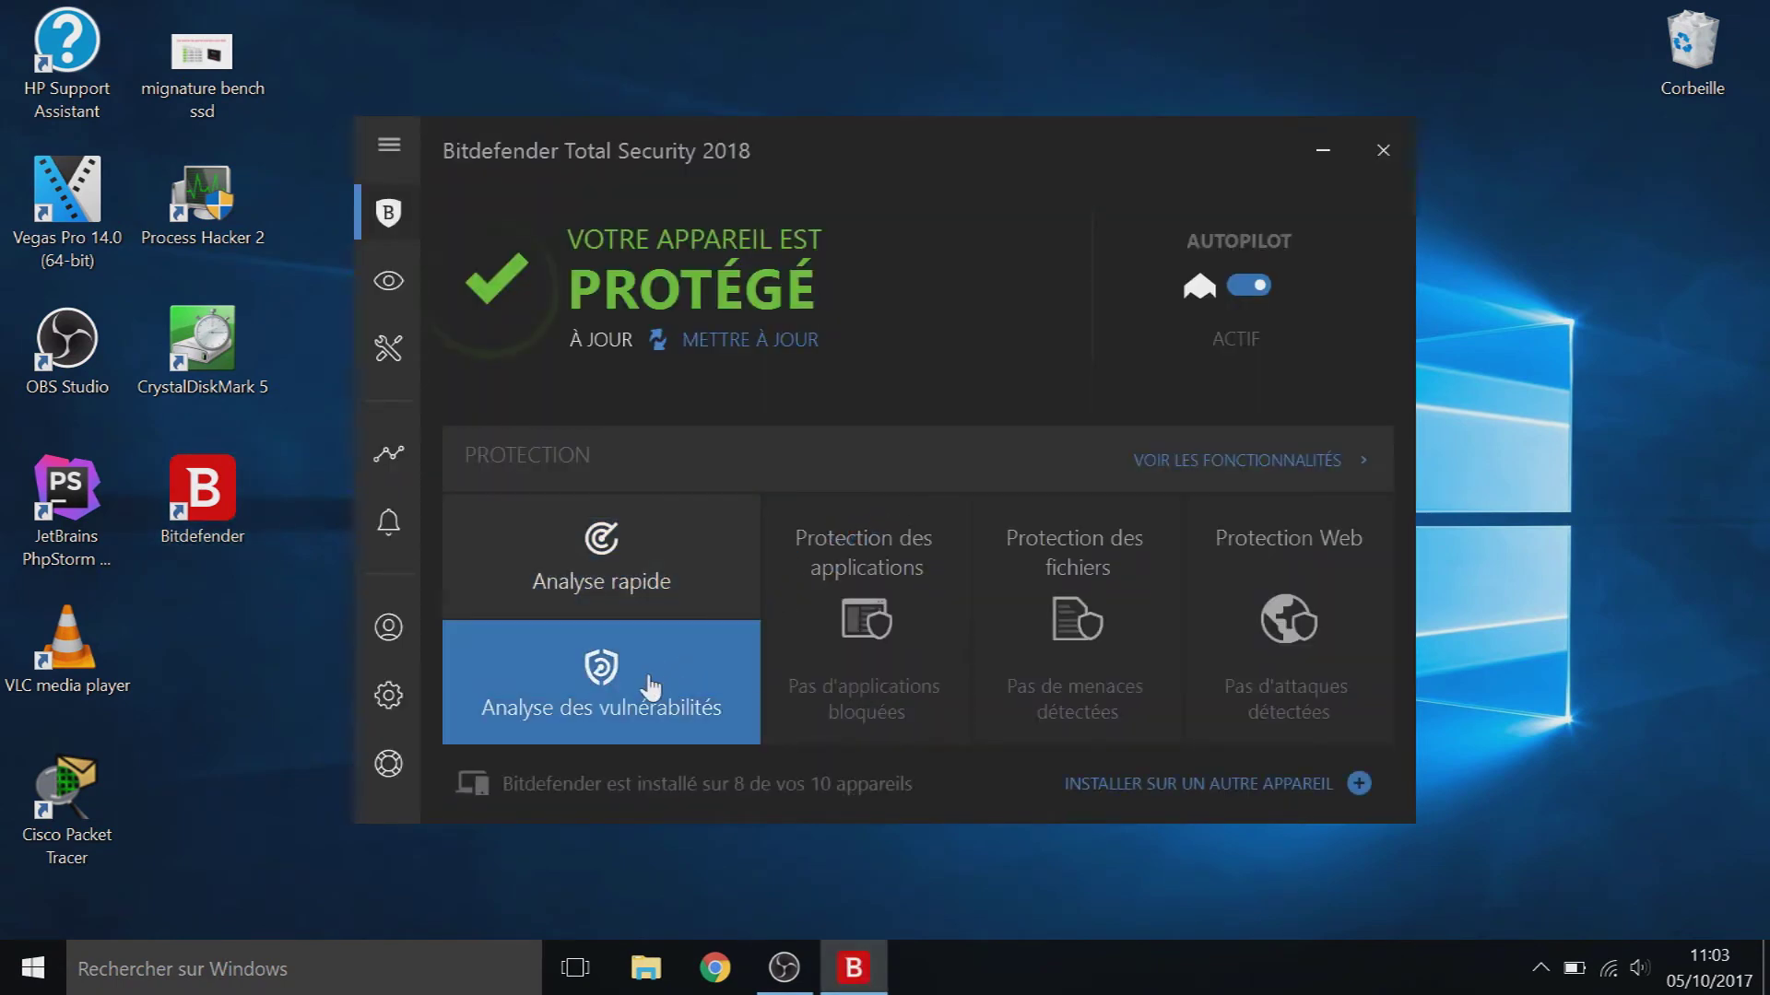
pyautogui.click(641, 727)
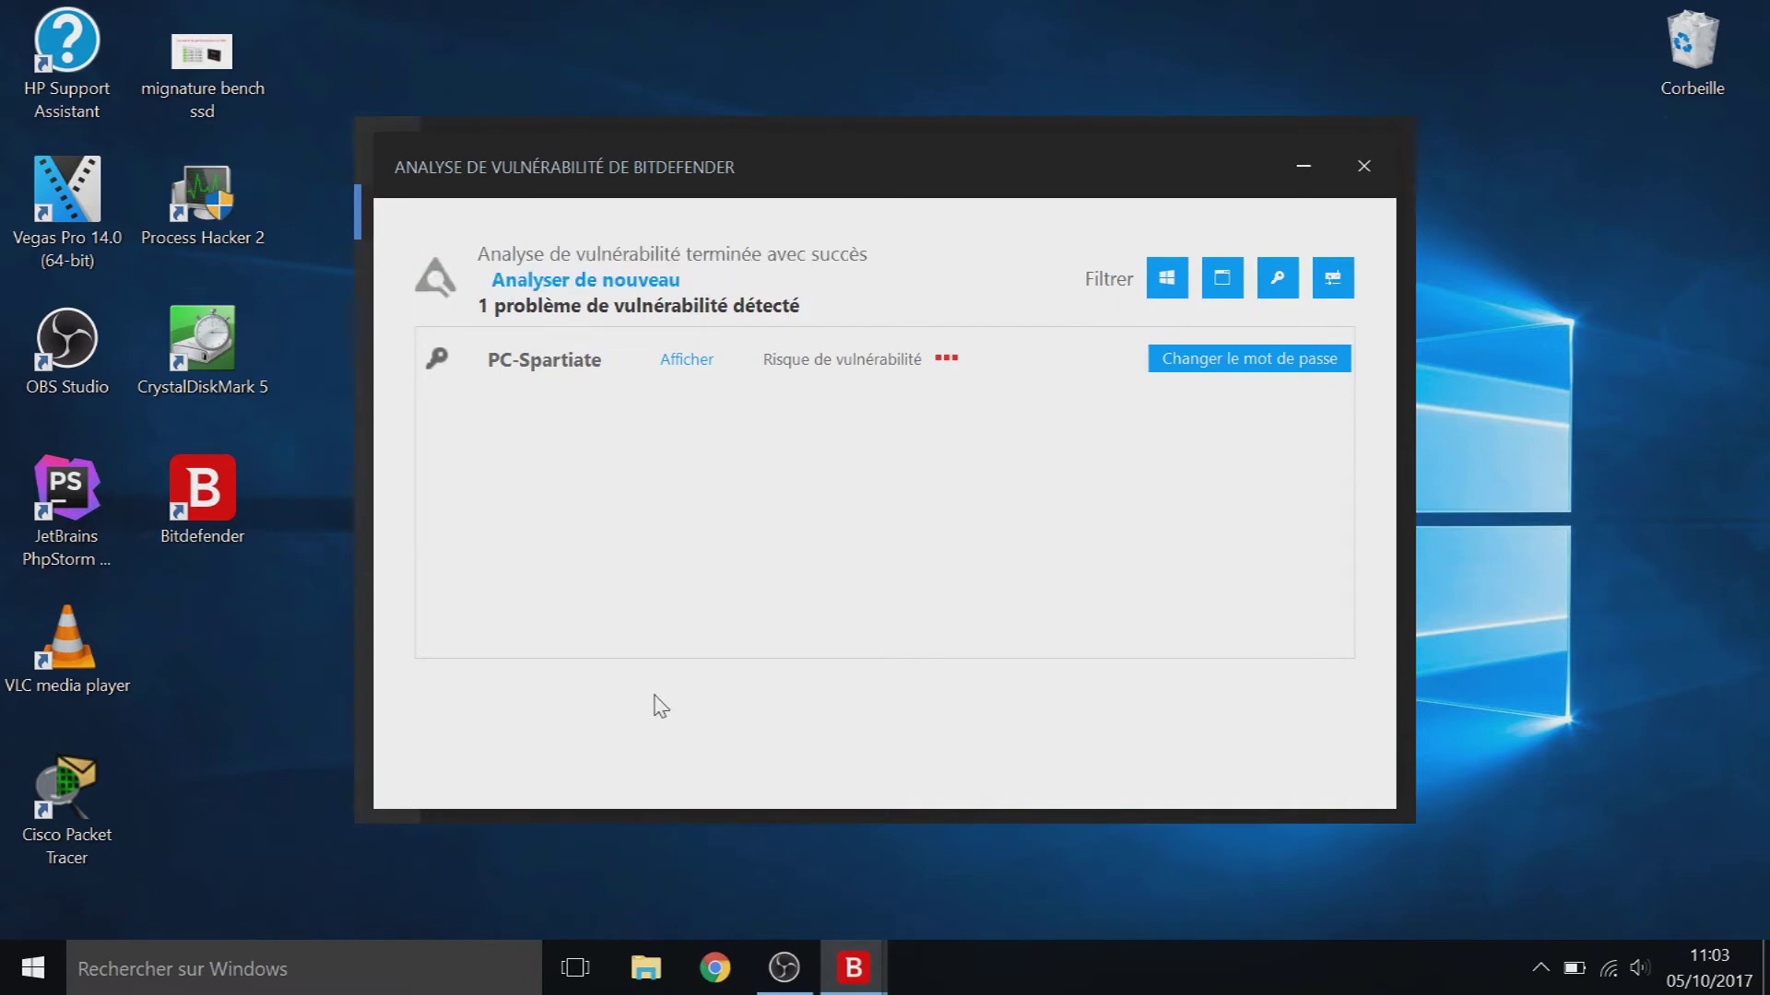
pyautogui.click(1366, 169)
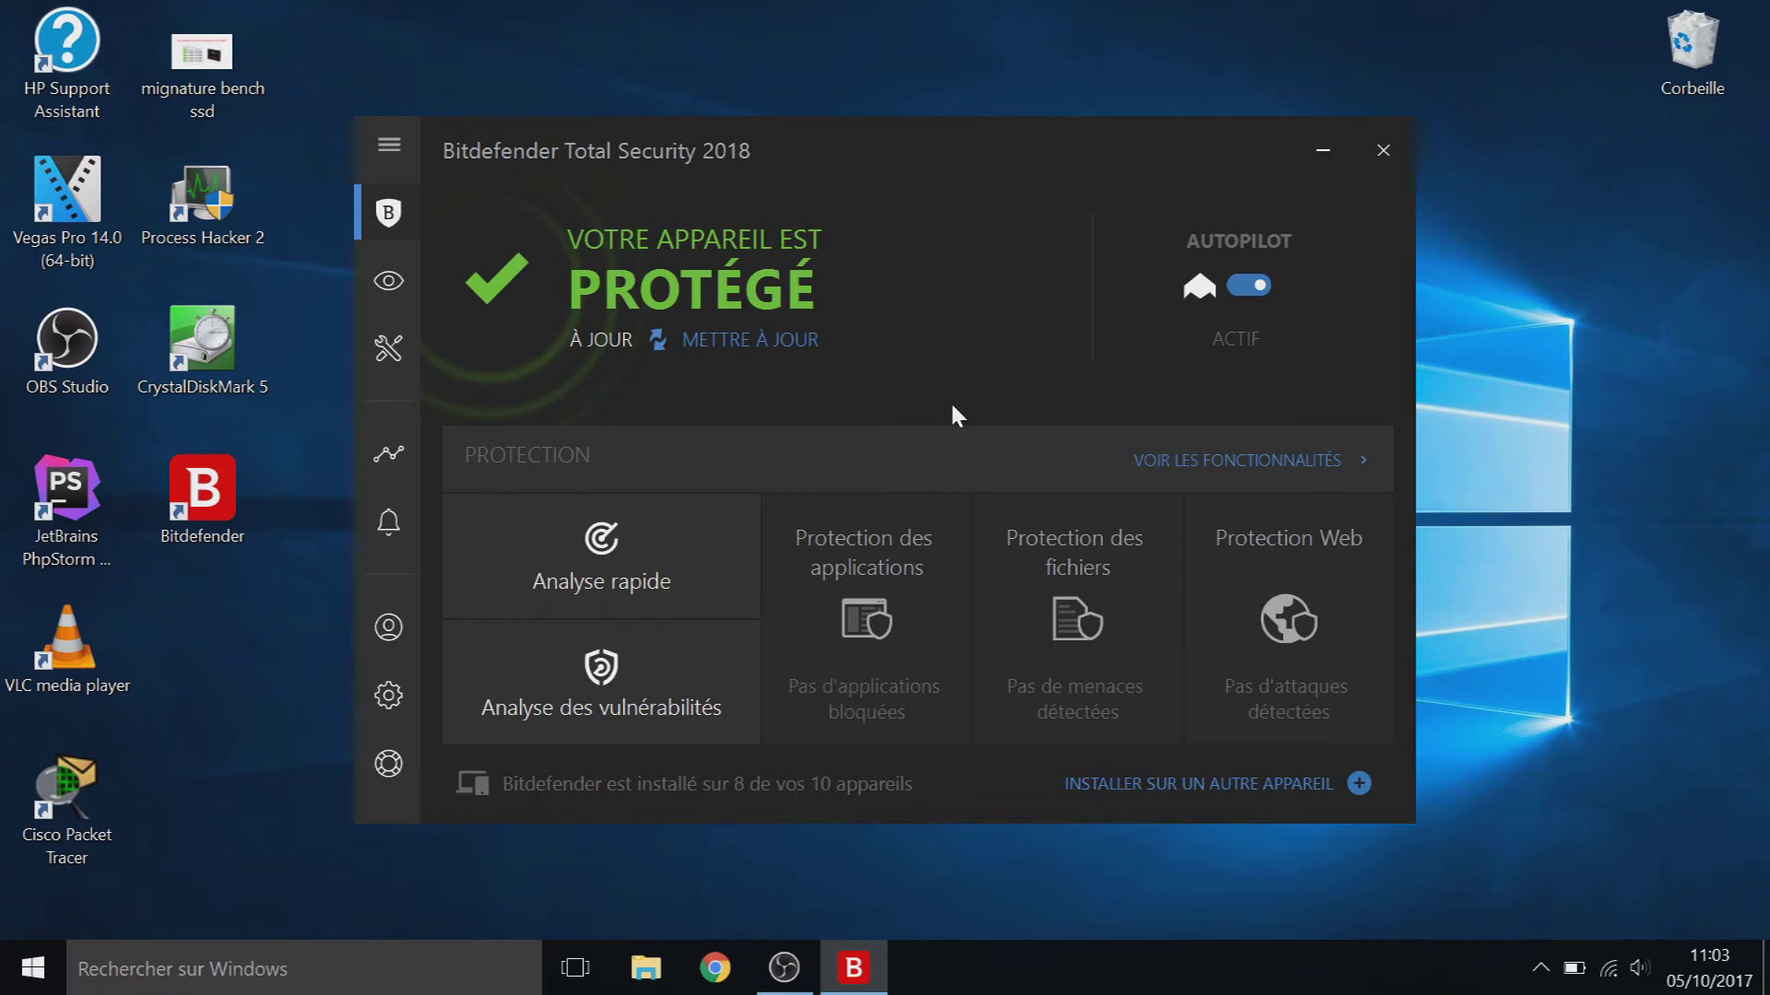
# Step: Examine the standard and advanced options of a new custom scan task, and close the scan management without creating it
pyautogui.click(1167, 461)
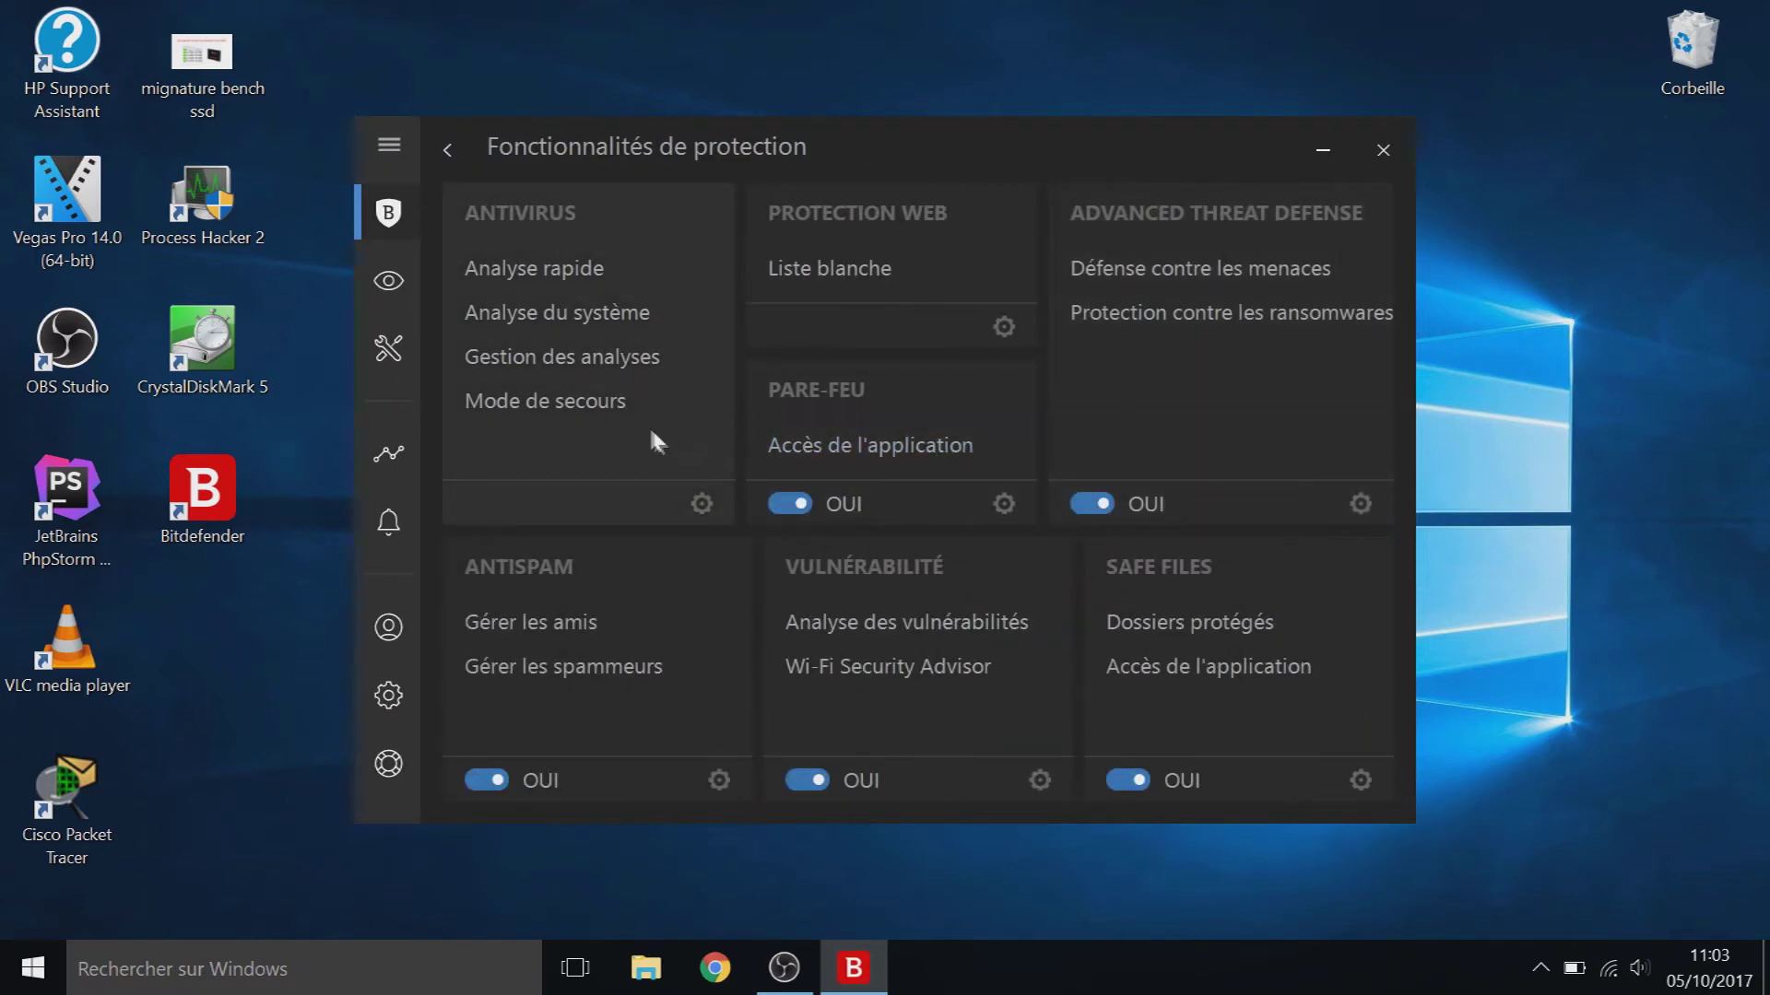
pyautogui.click(611, 367)
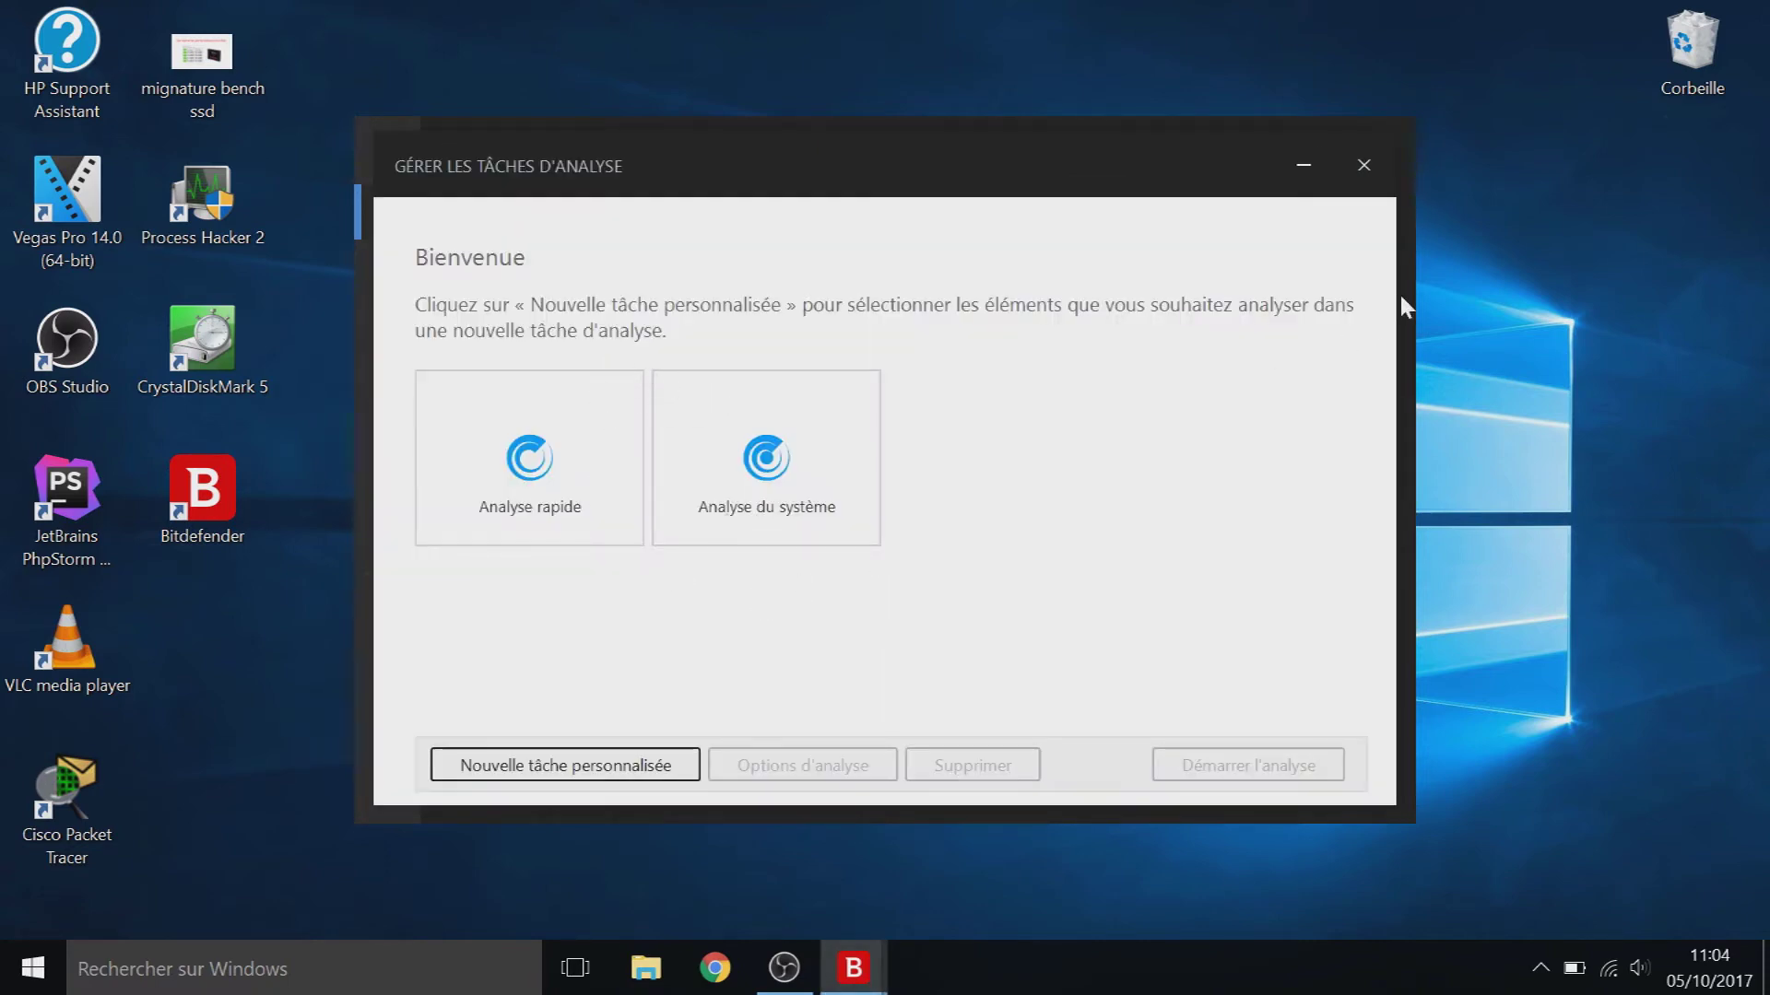
pyautogui.click(636, 767)
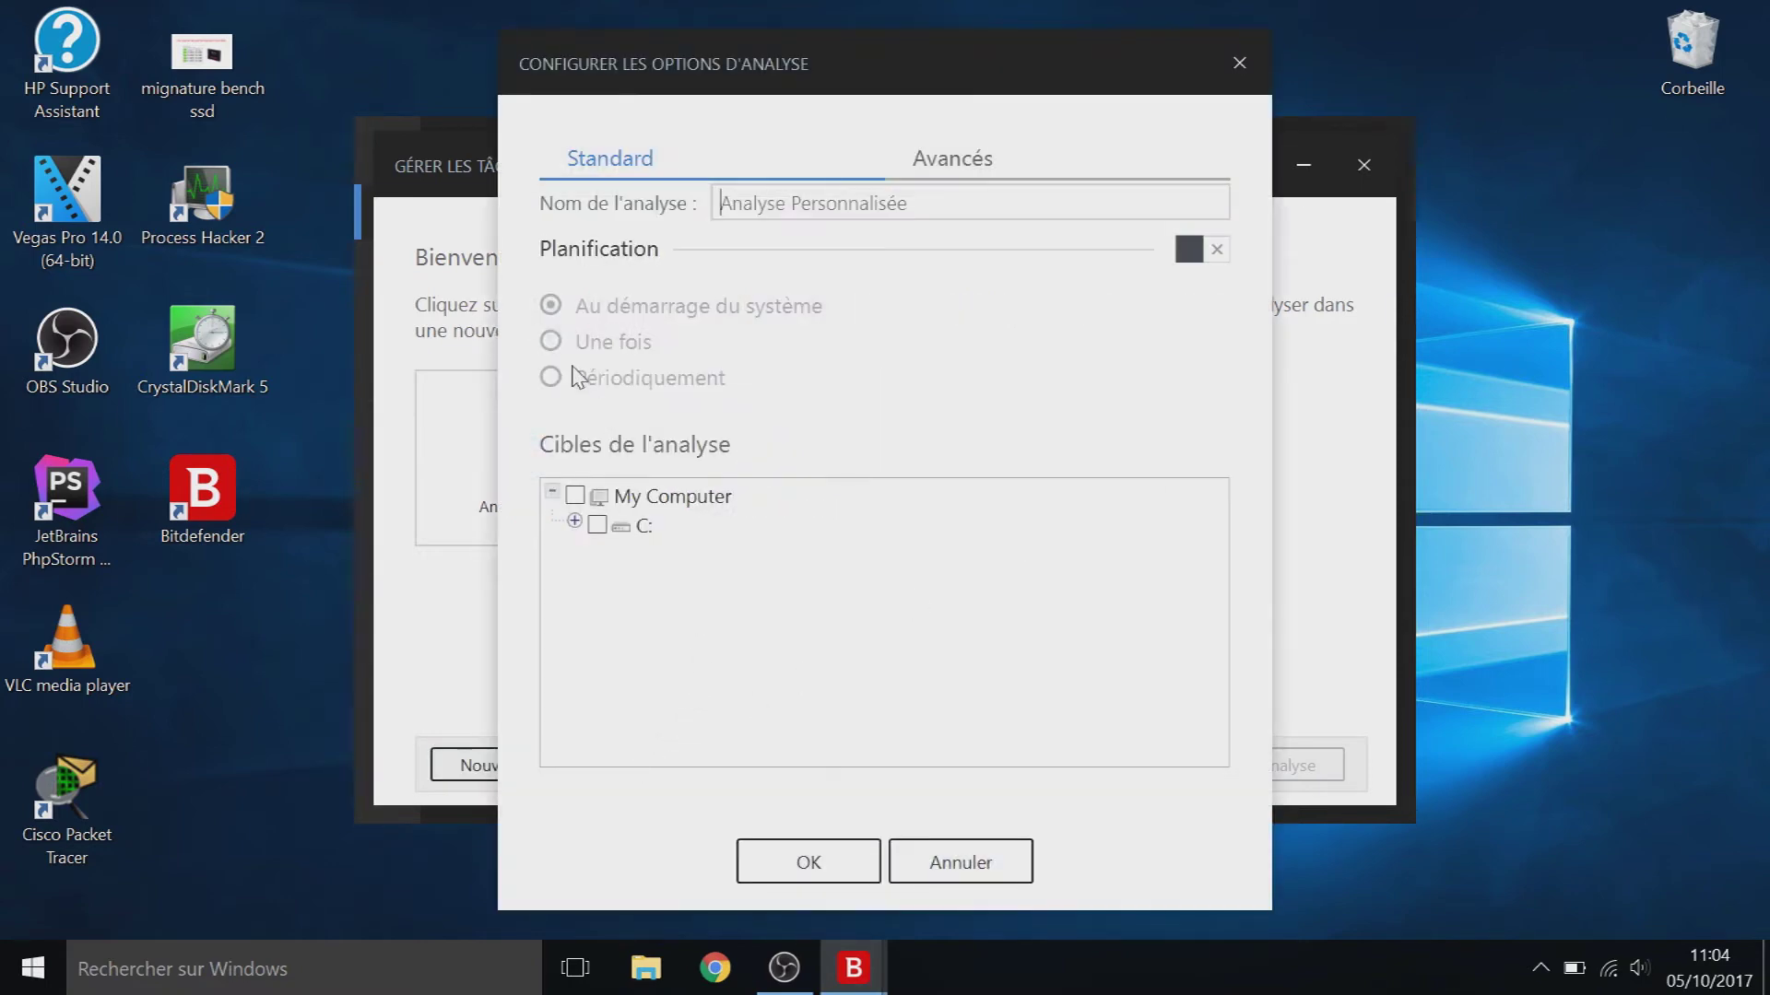
pyautogui.click(922, 175)
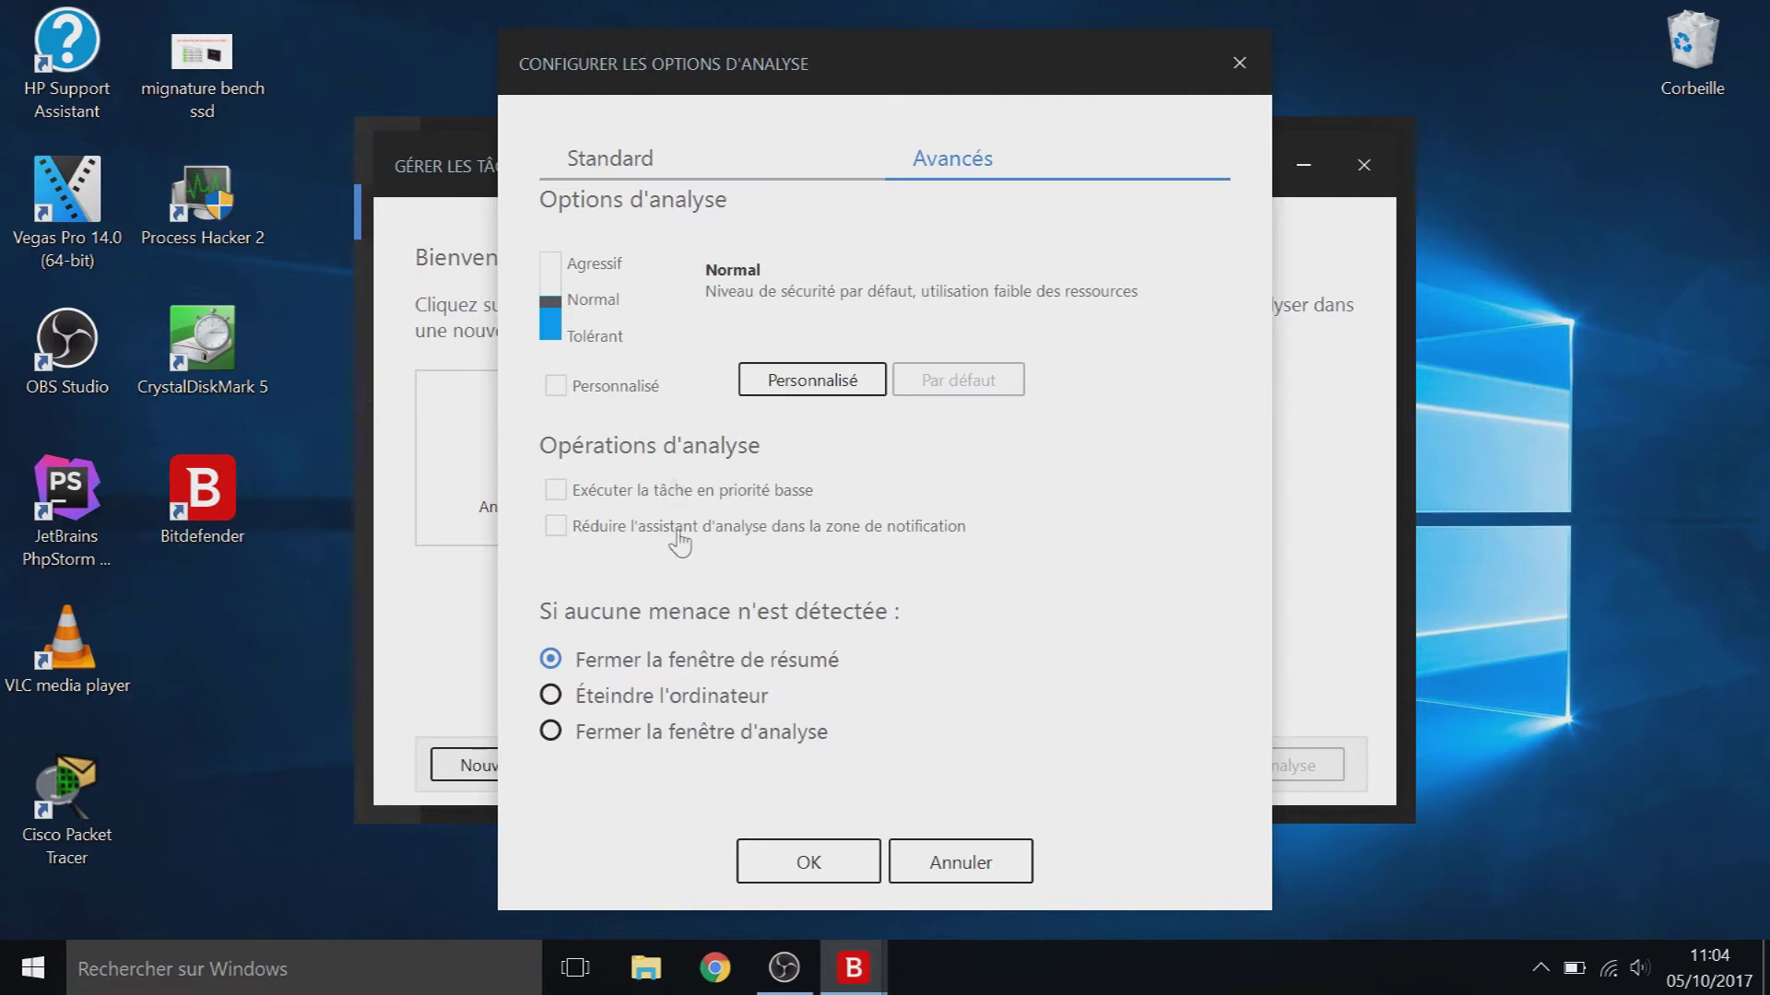
pyautogui.click(611, 168)
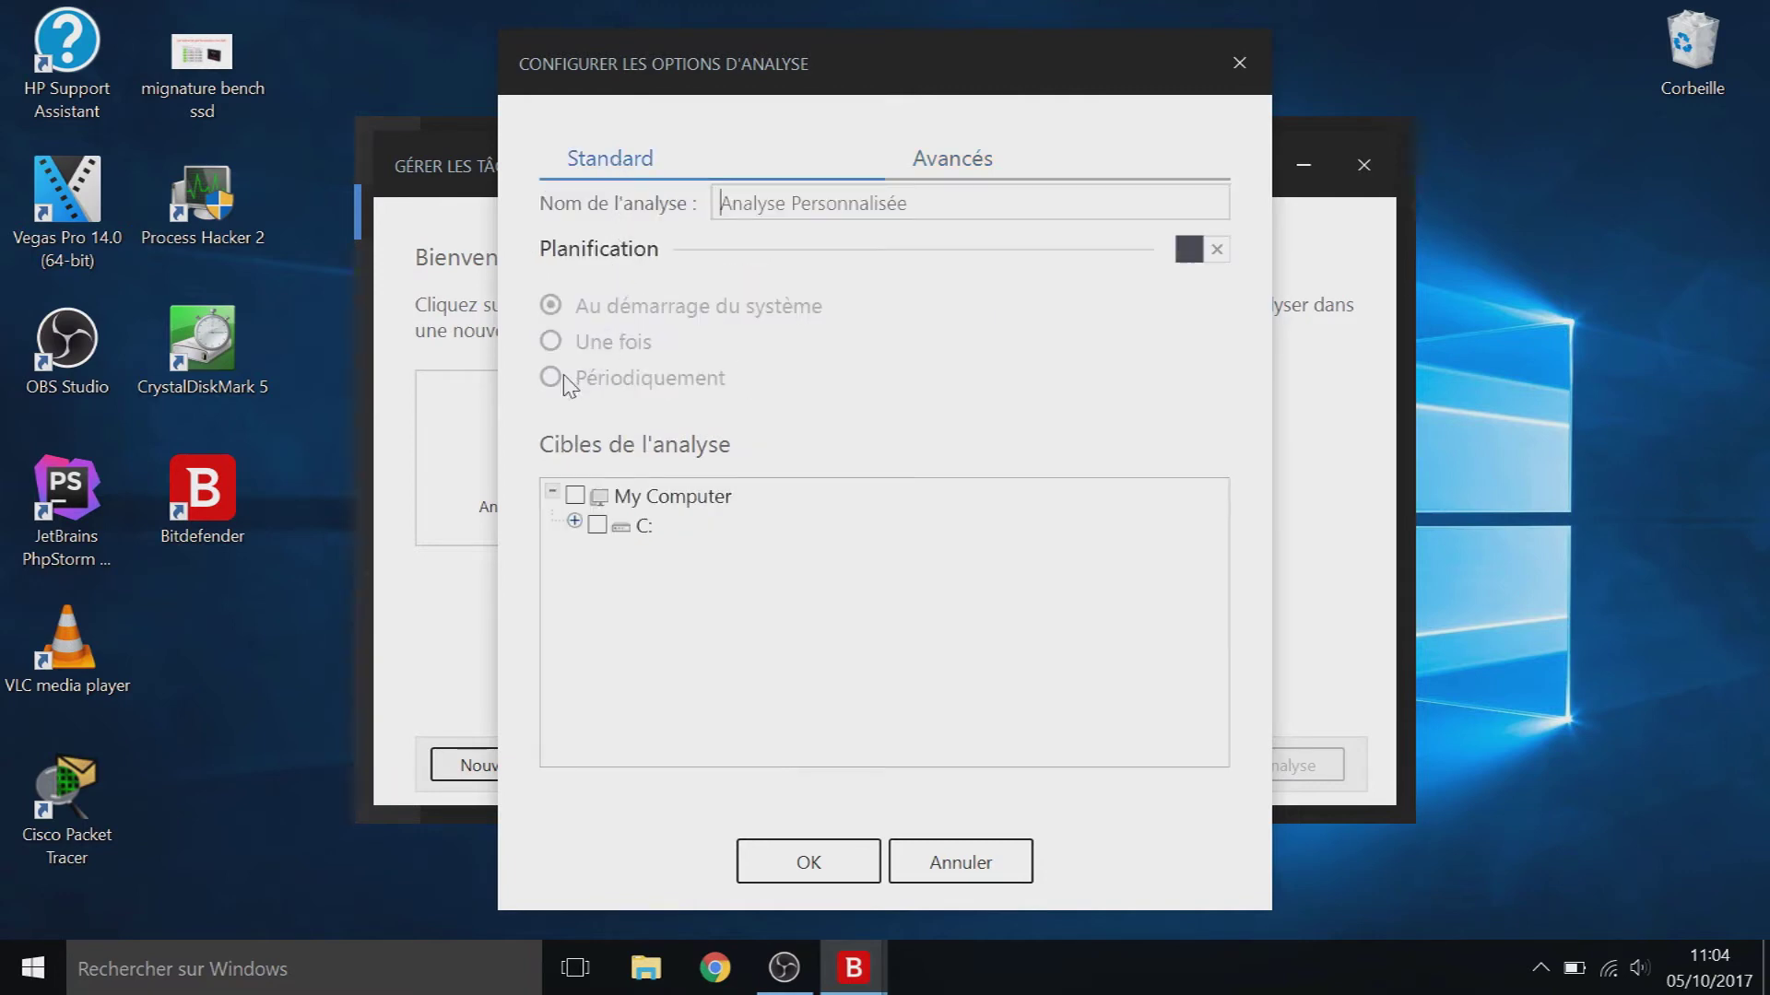
pyautogui.moveTo(754, 205); pyautogui.dragTo(930, 205)
pyautogui.click(949, 205)
pyautogui.click(995, 859)
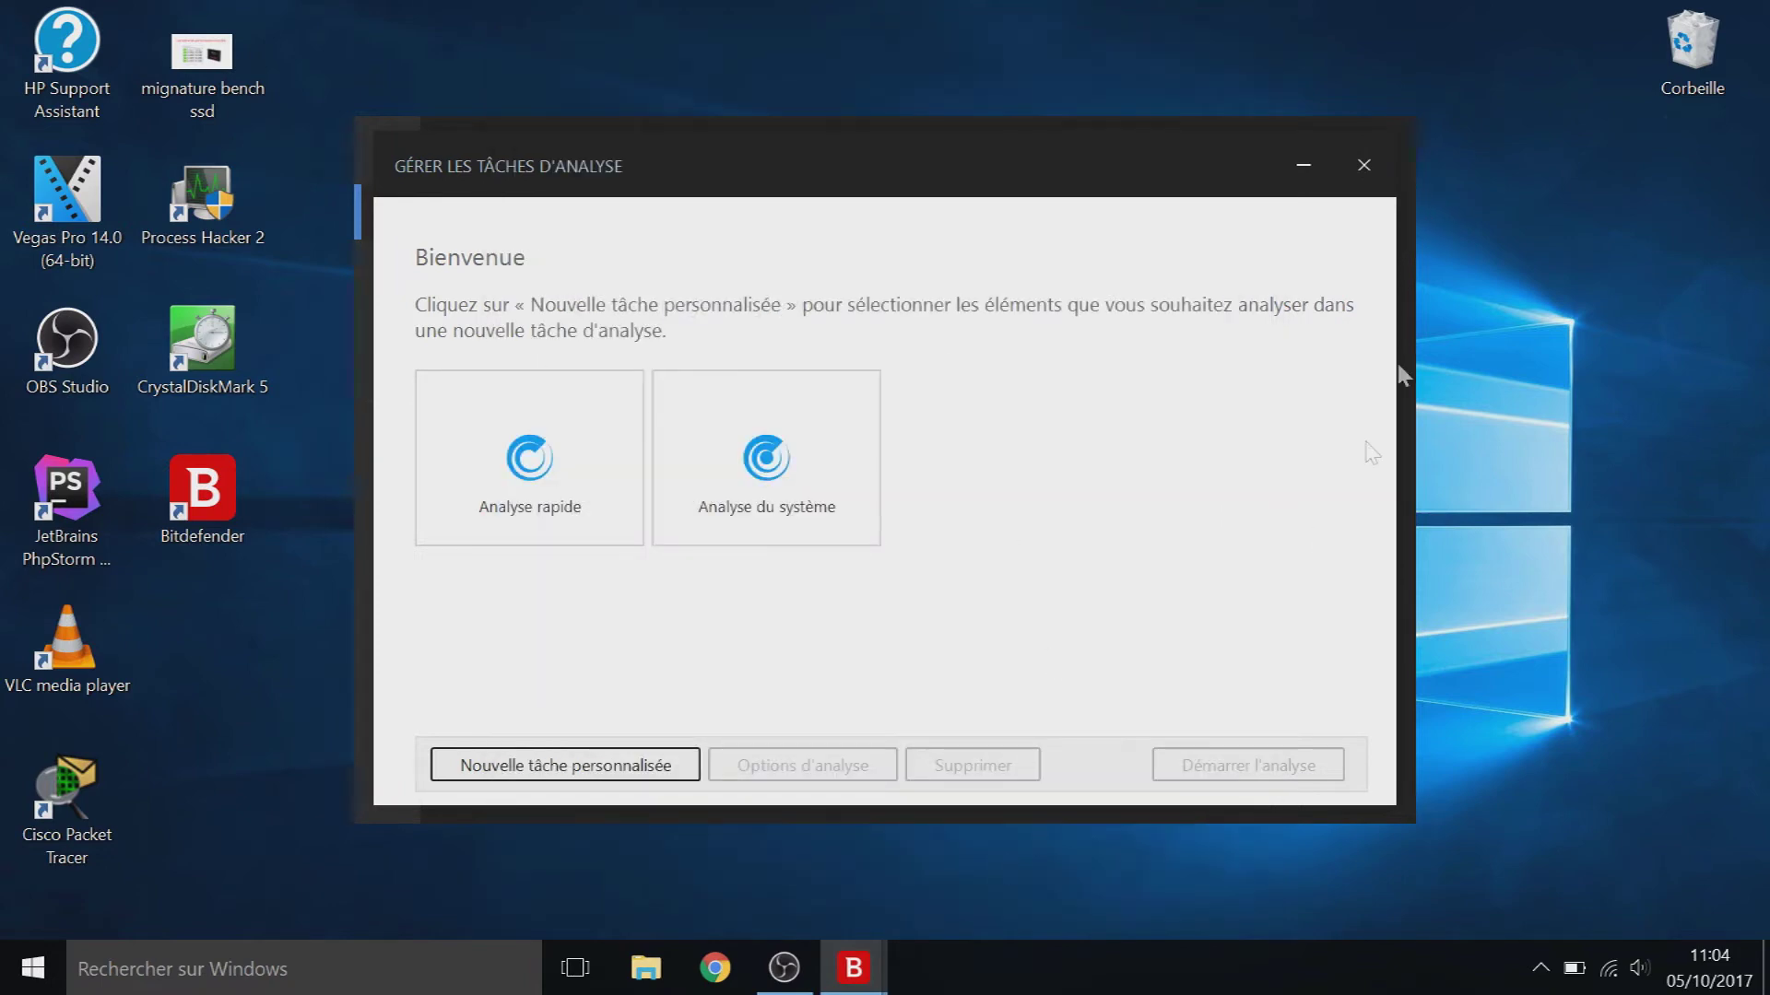
pyautogui.click(1364, 166)
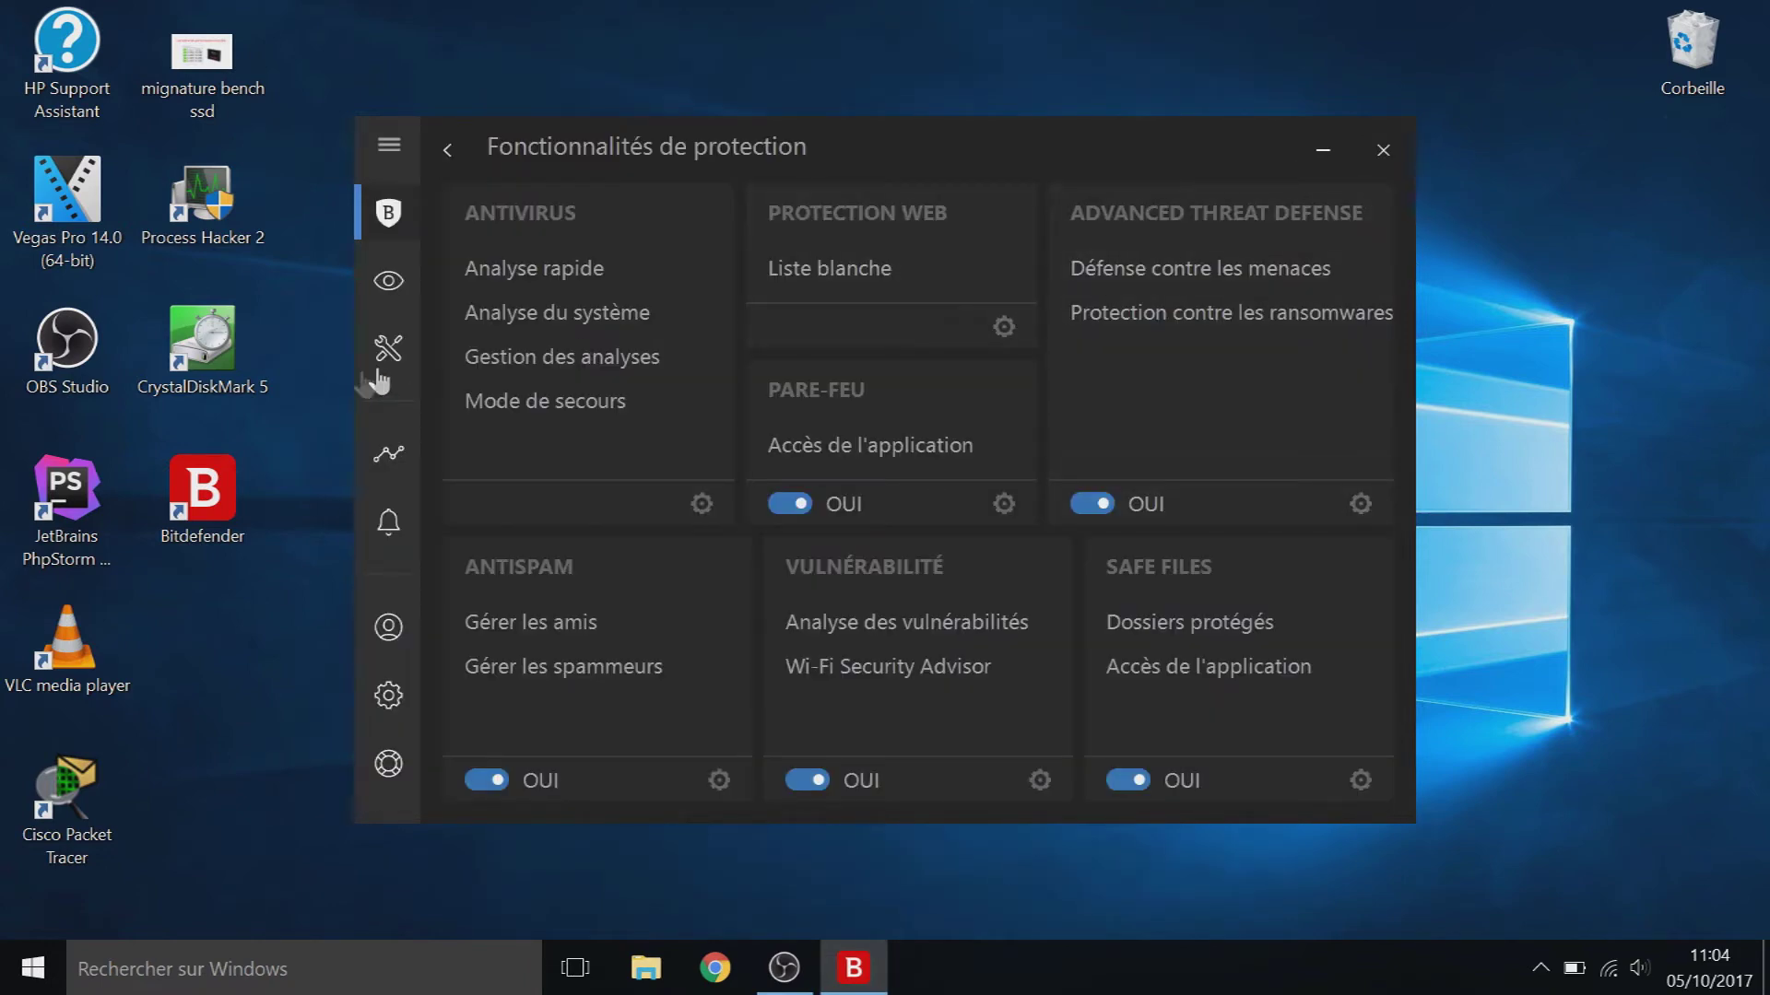
# Step: Start the antivirus system scan (Analyse du système)
pyautogui.click(529, 316)
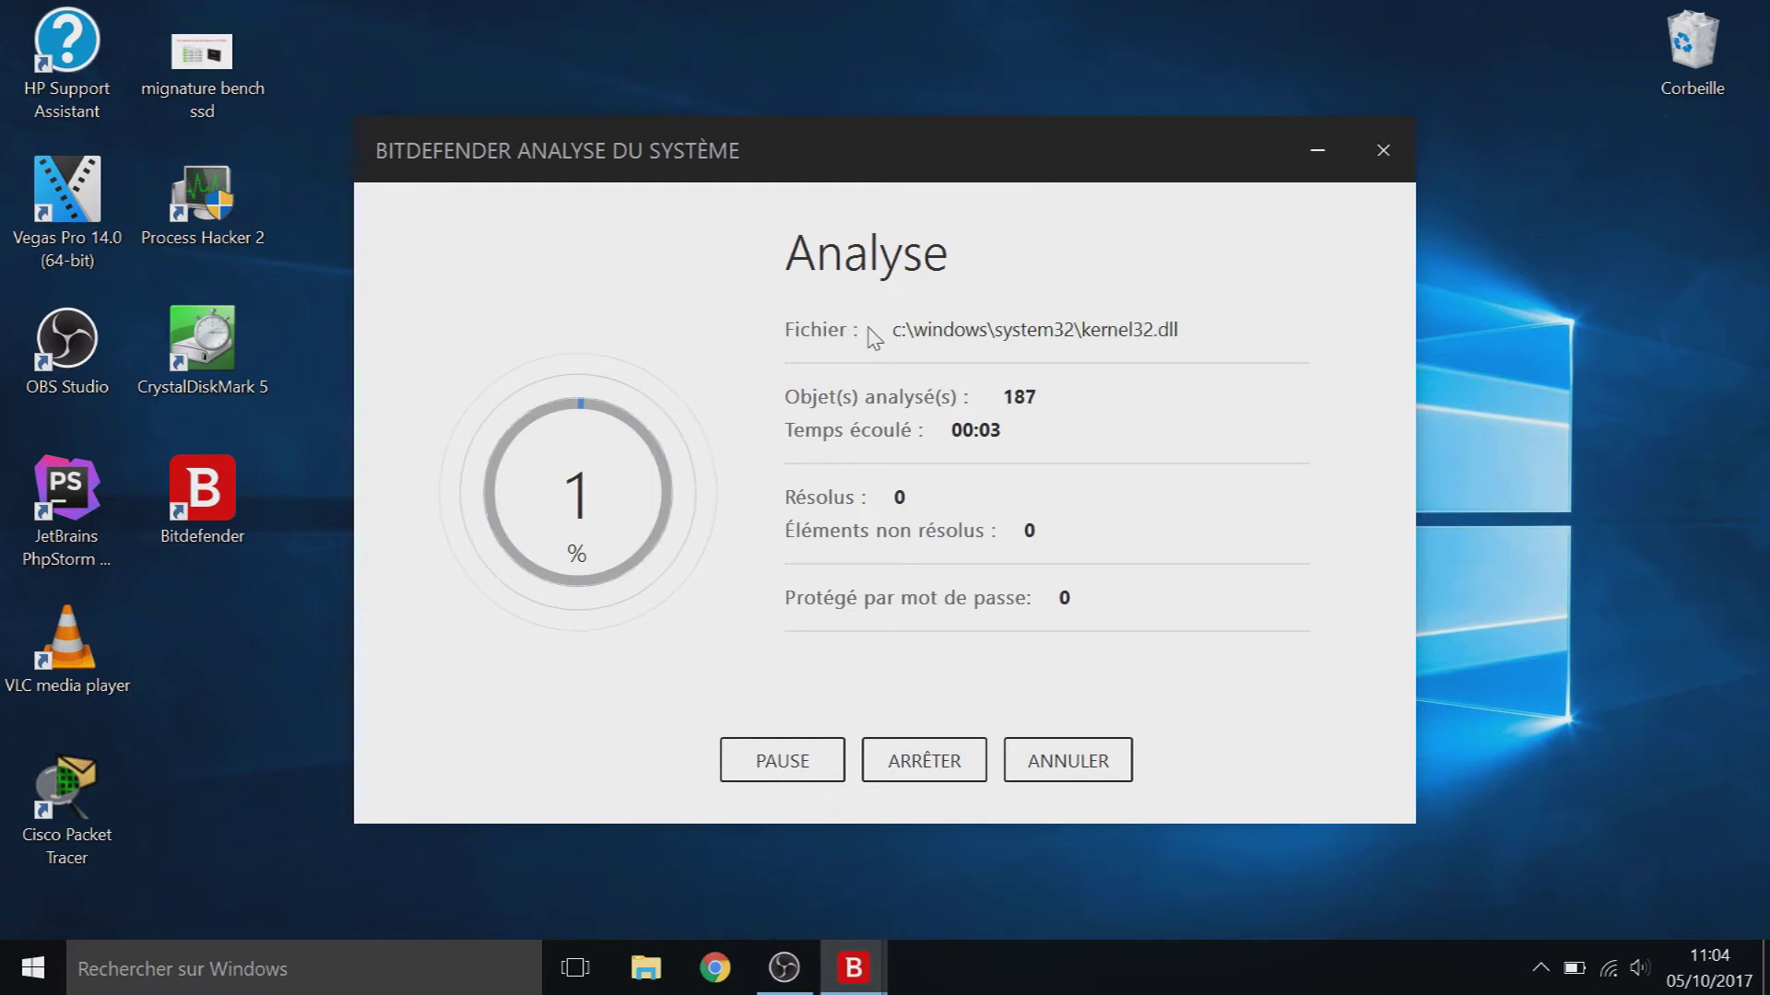
# Step: Minimize Bitdefender's scan and main windows, find the Windows Defender security center with "windows de" and view its virus and threat protection
pyautogui.click(1324, 157)
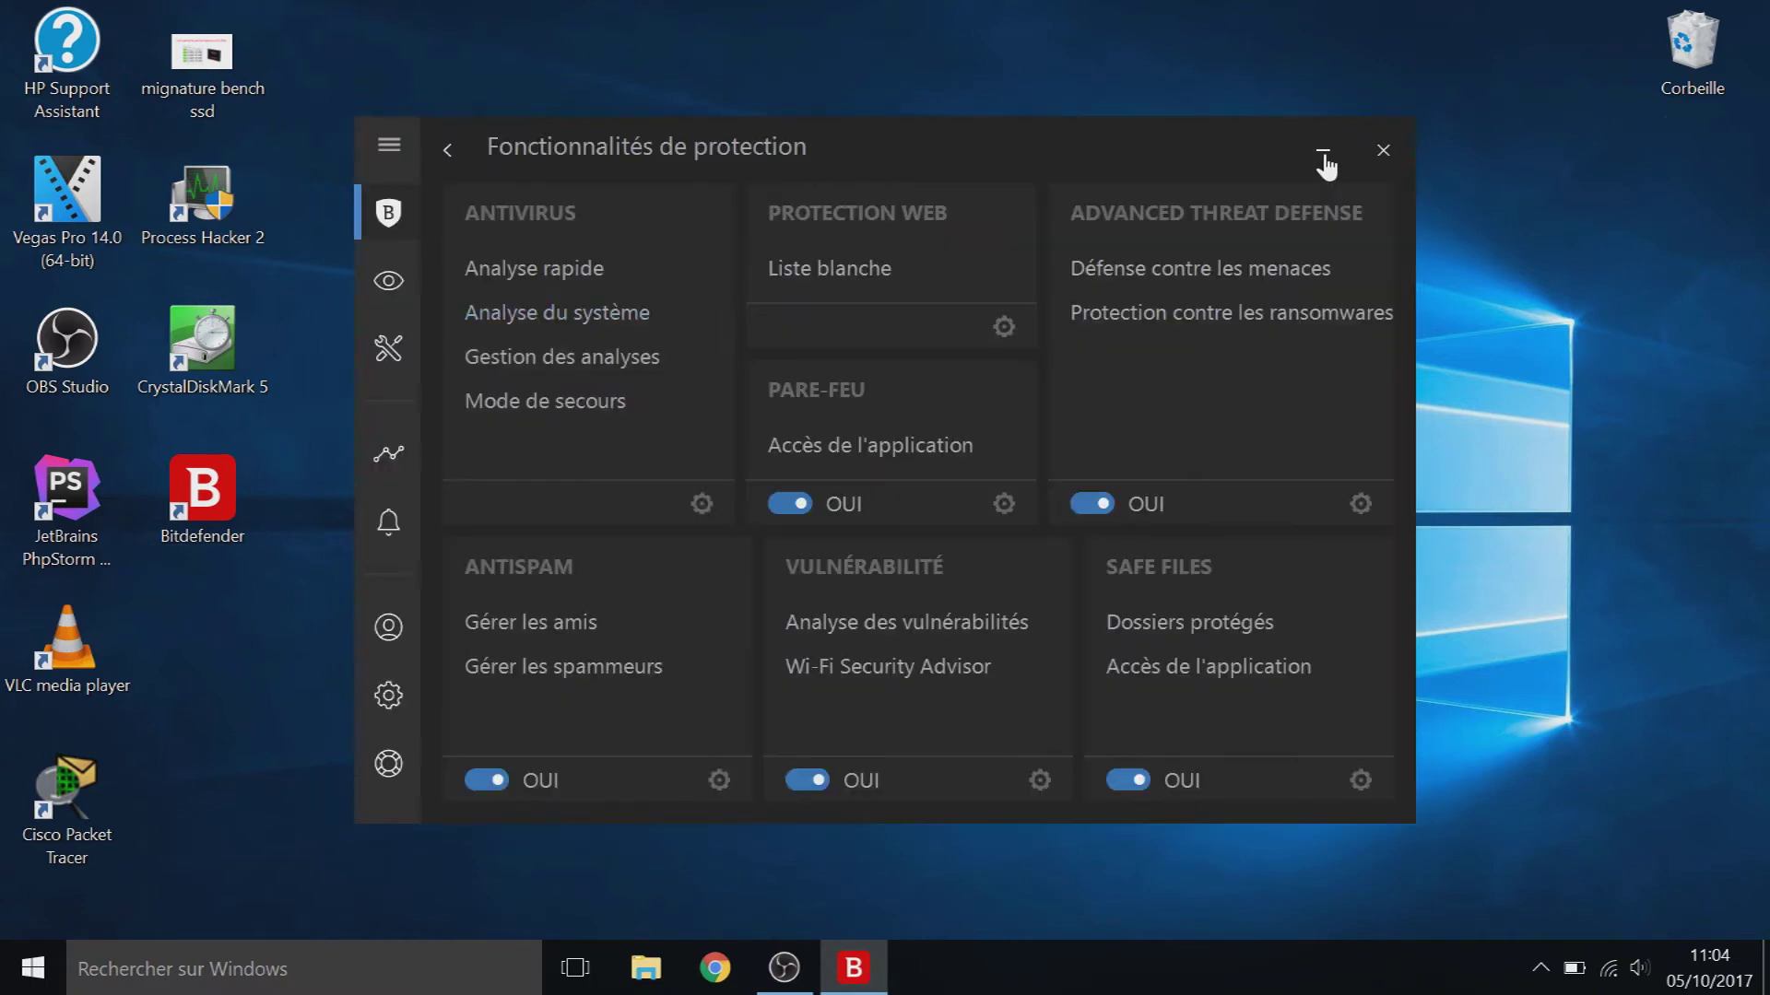
pyautogui.click(1323, 157)
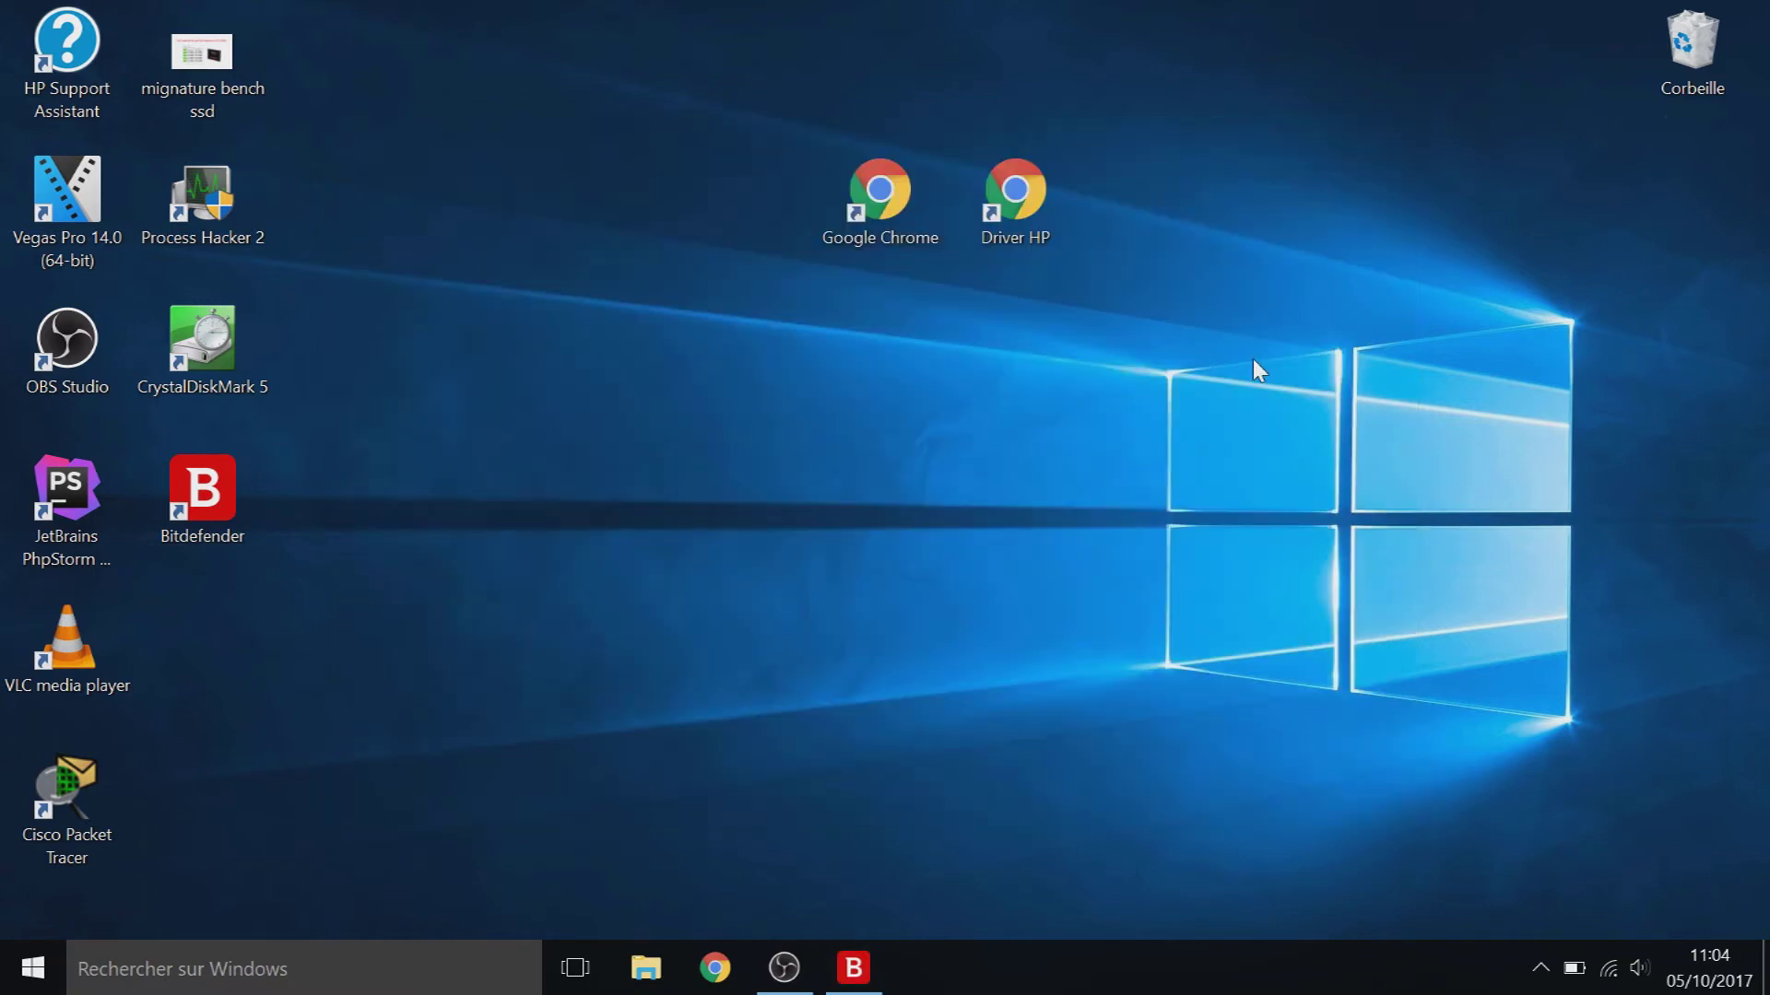
pyautogui.click(306, 979)
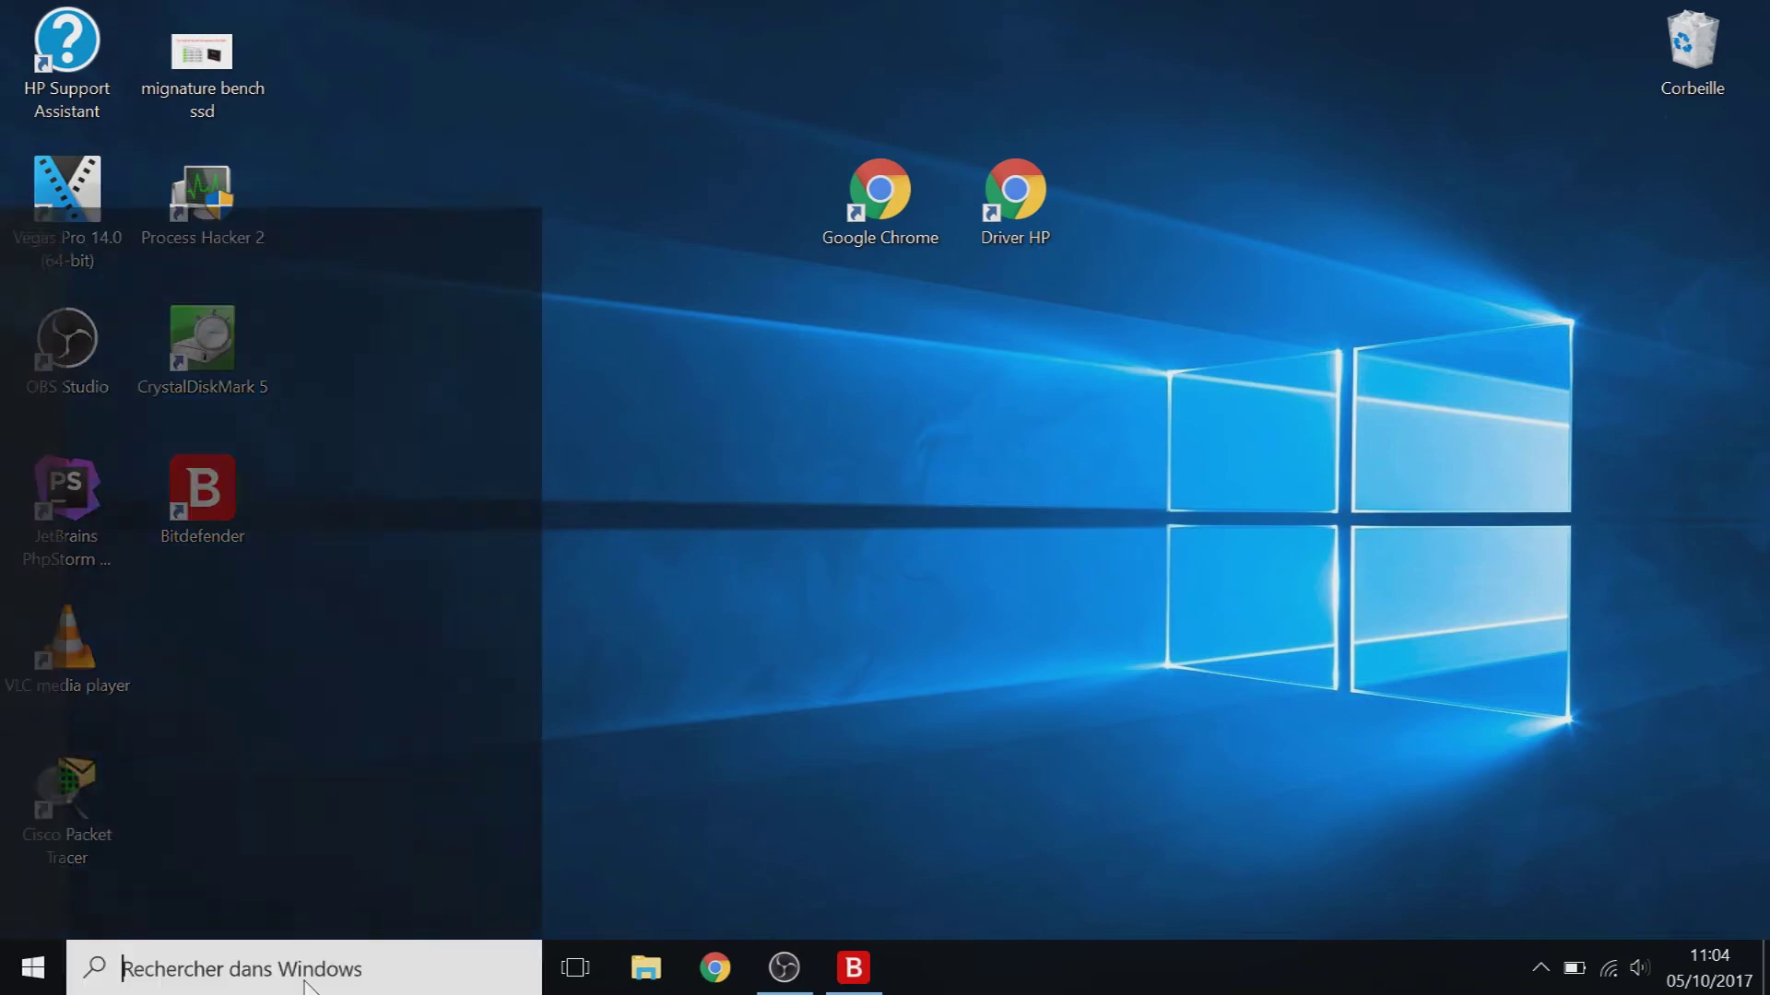
pyautogui.write('windows de')
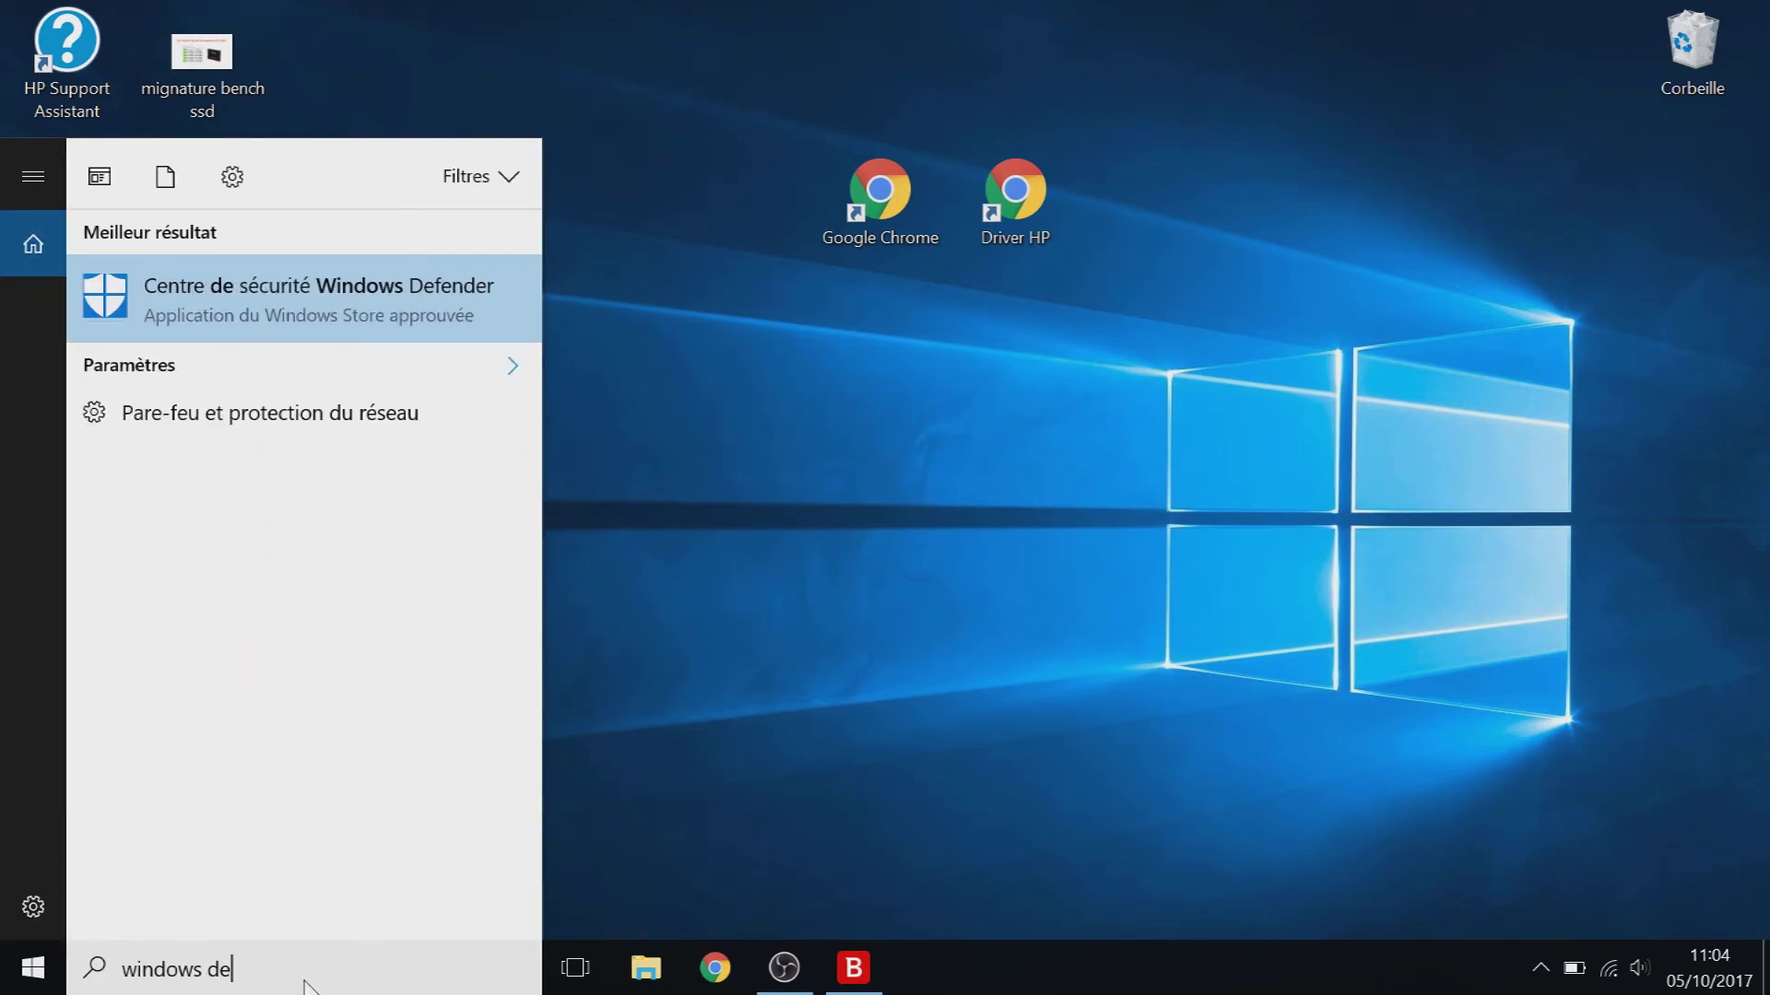
pyautogui.press('Return')
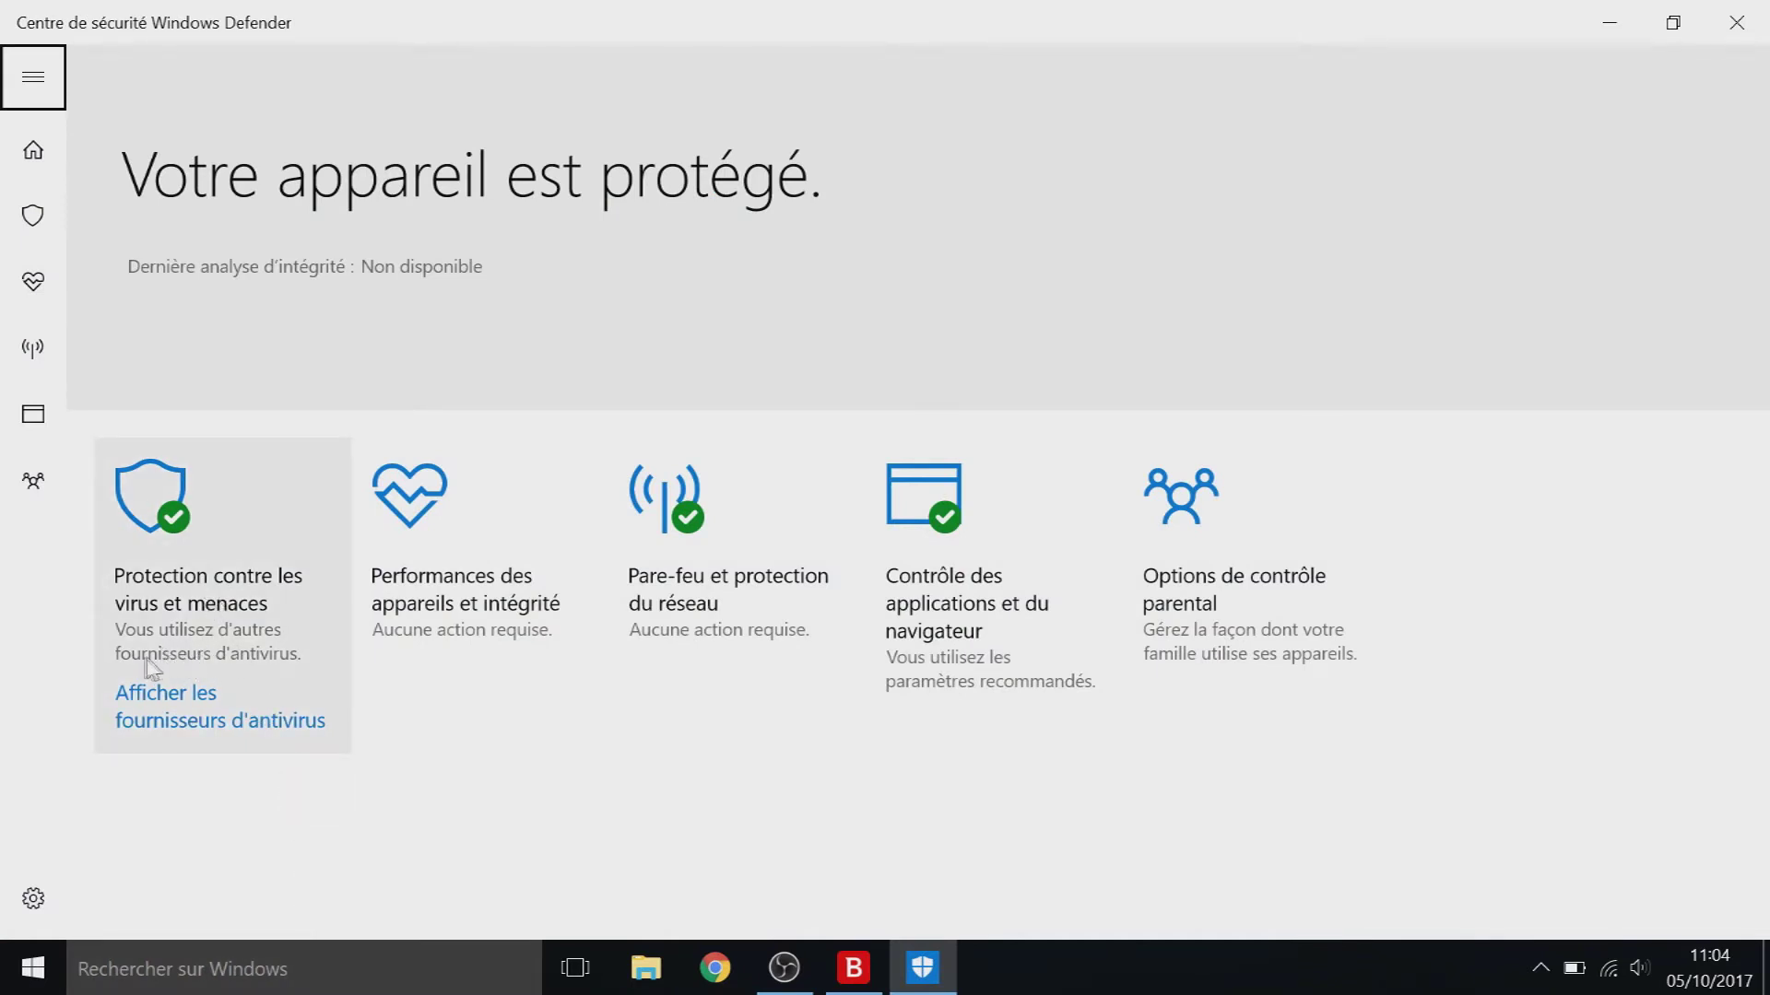
pyautogui.click(255, 615)
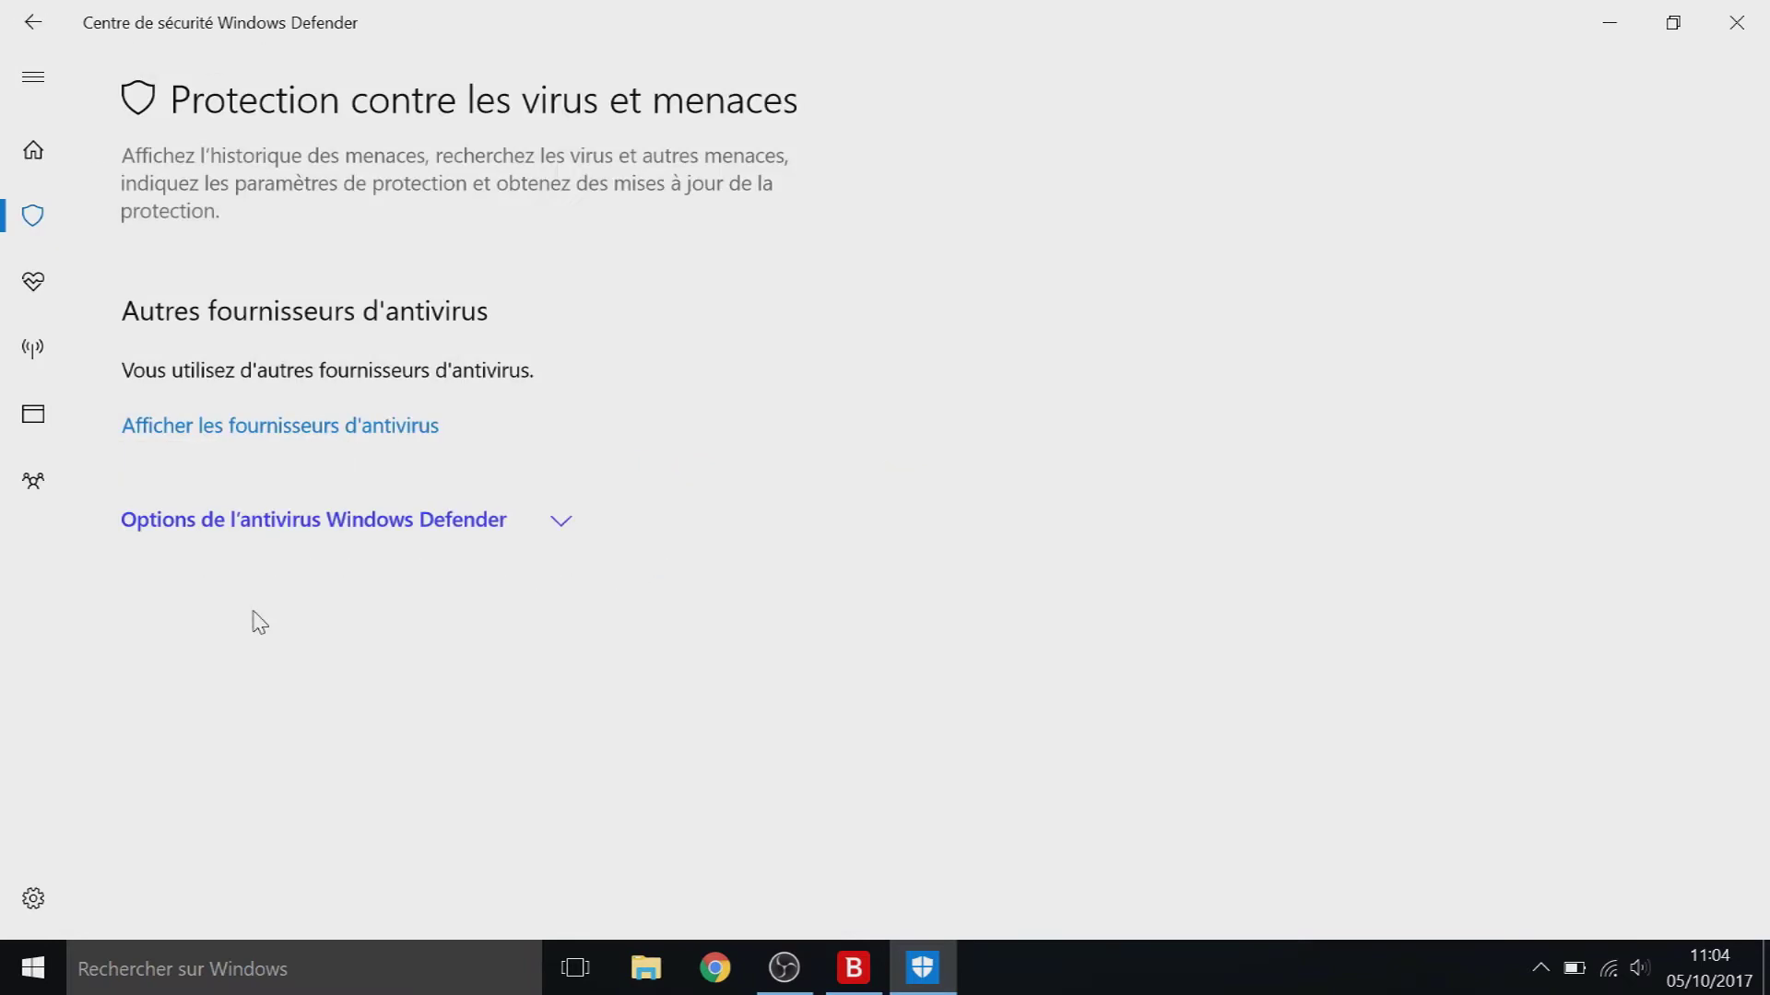
# Step: Search Windows for "pare", view the Pare-feu Windows status and close its window
pyautogui.click(245, 963)
pyautogui.write('pare')
pyautogui.press('Down')
pyautogui.press('Down')
pyautogui.press('Return')
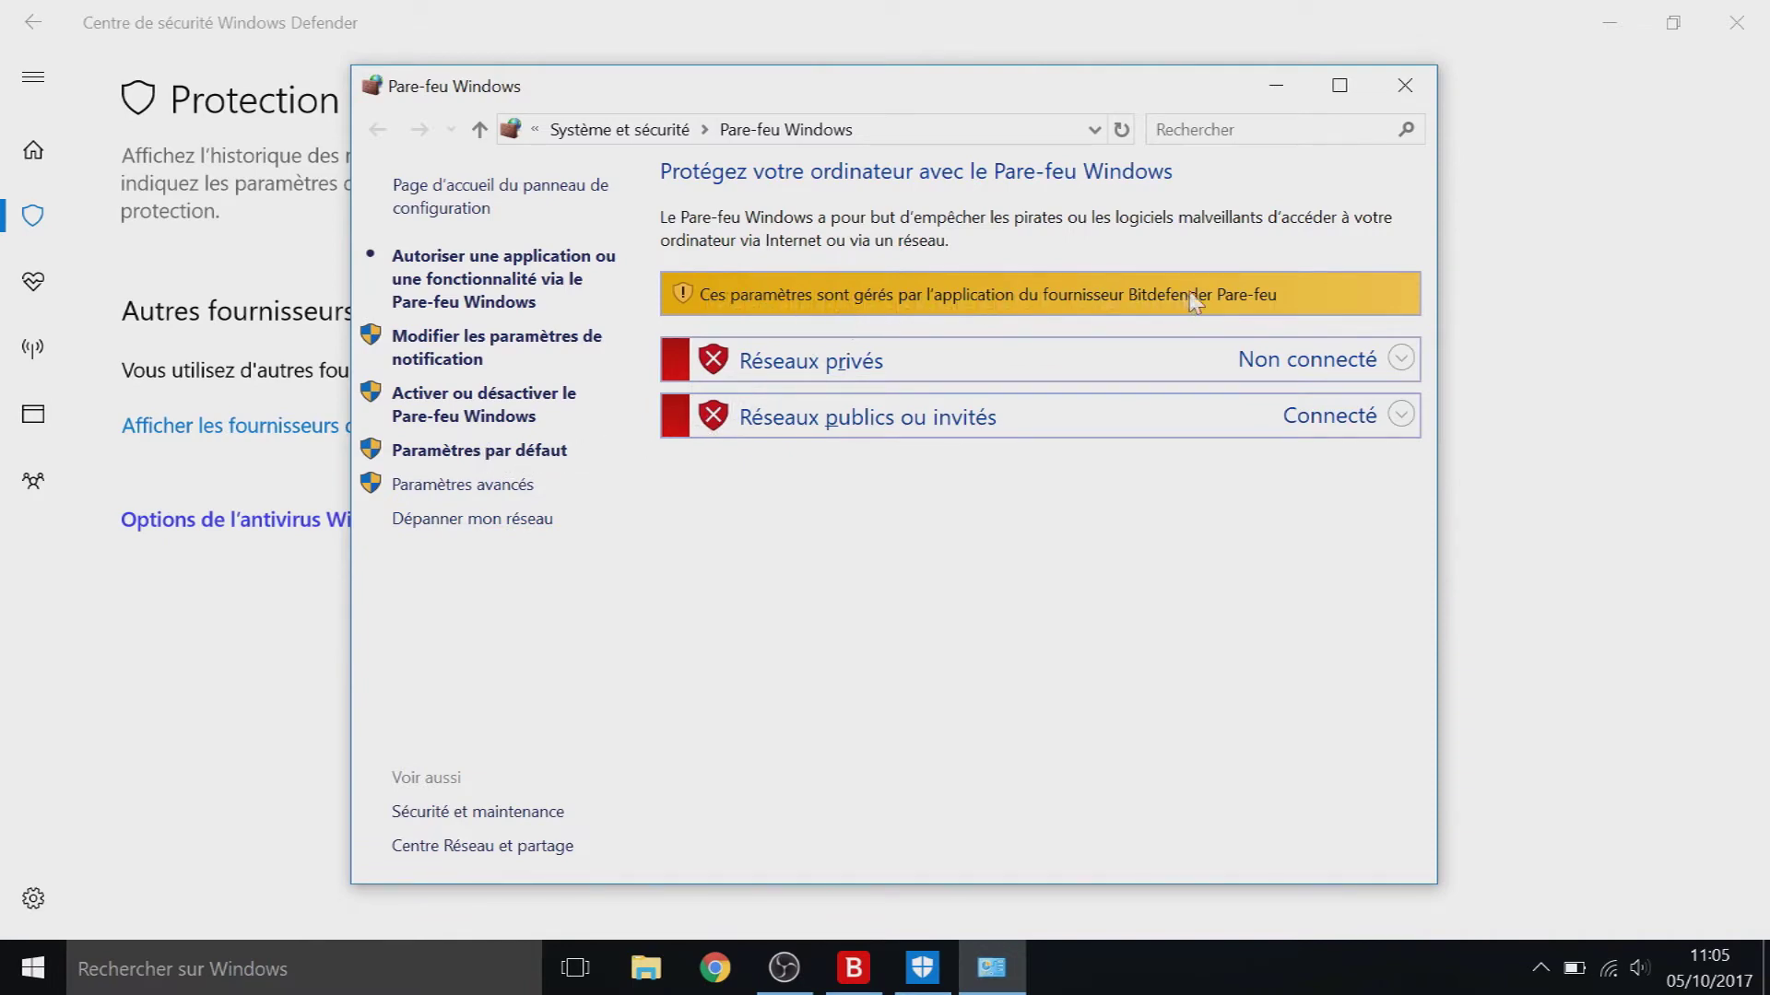
pyautogui.click(1406, 88)
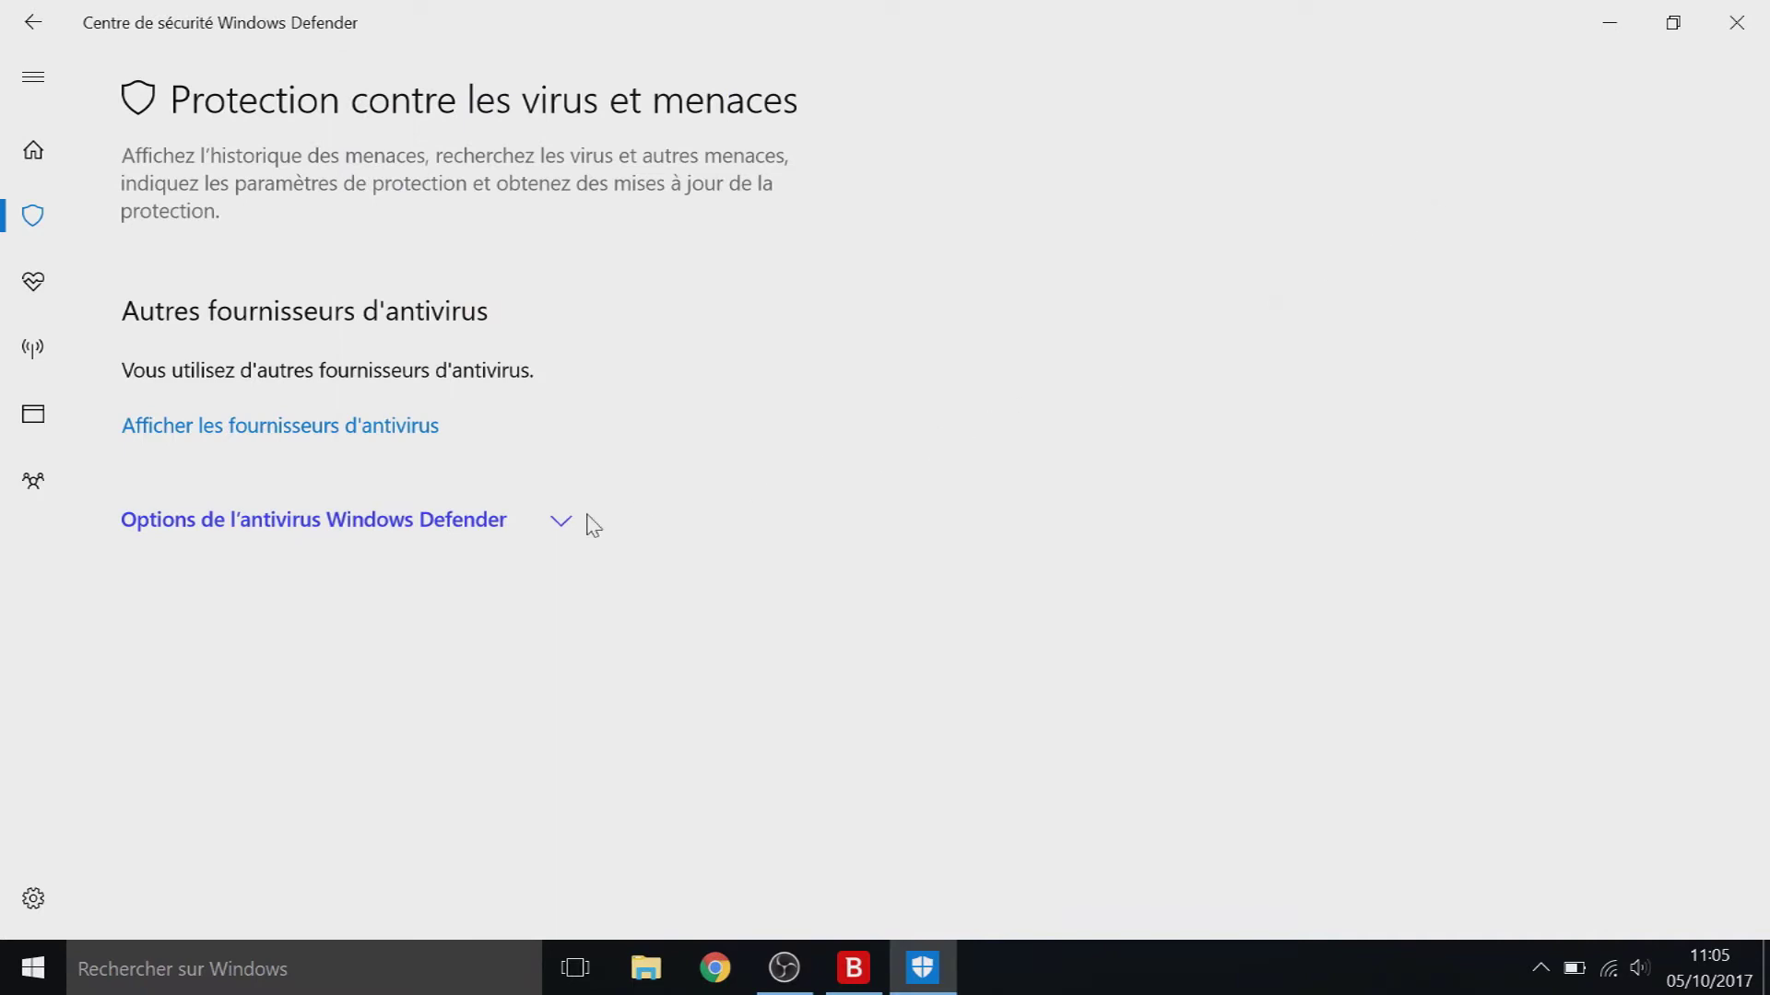
# Step: Expand the Windows Defender antivirus options and turn on periodic scanning (Analyse périodique)
pyautogui.click(553, 528)
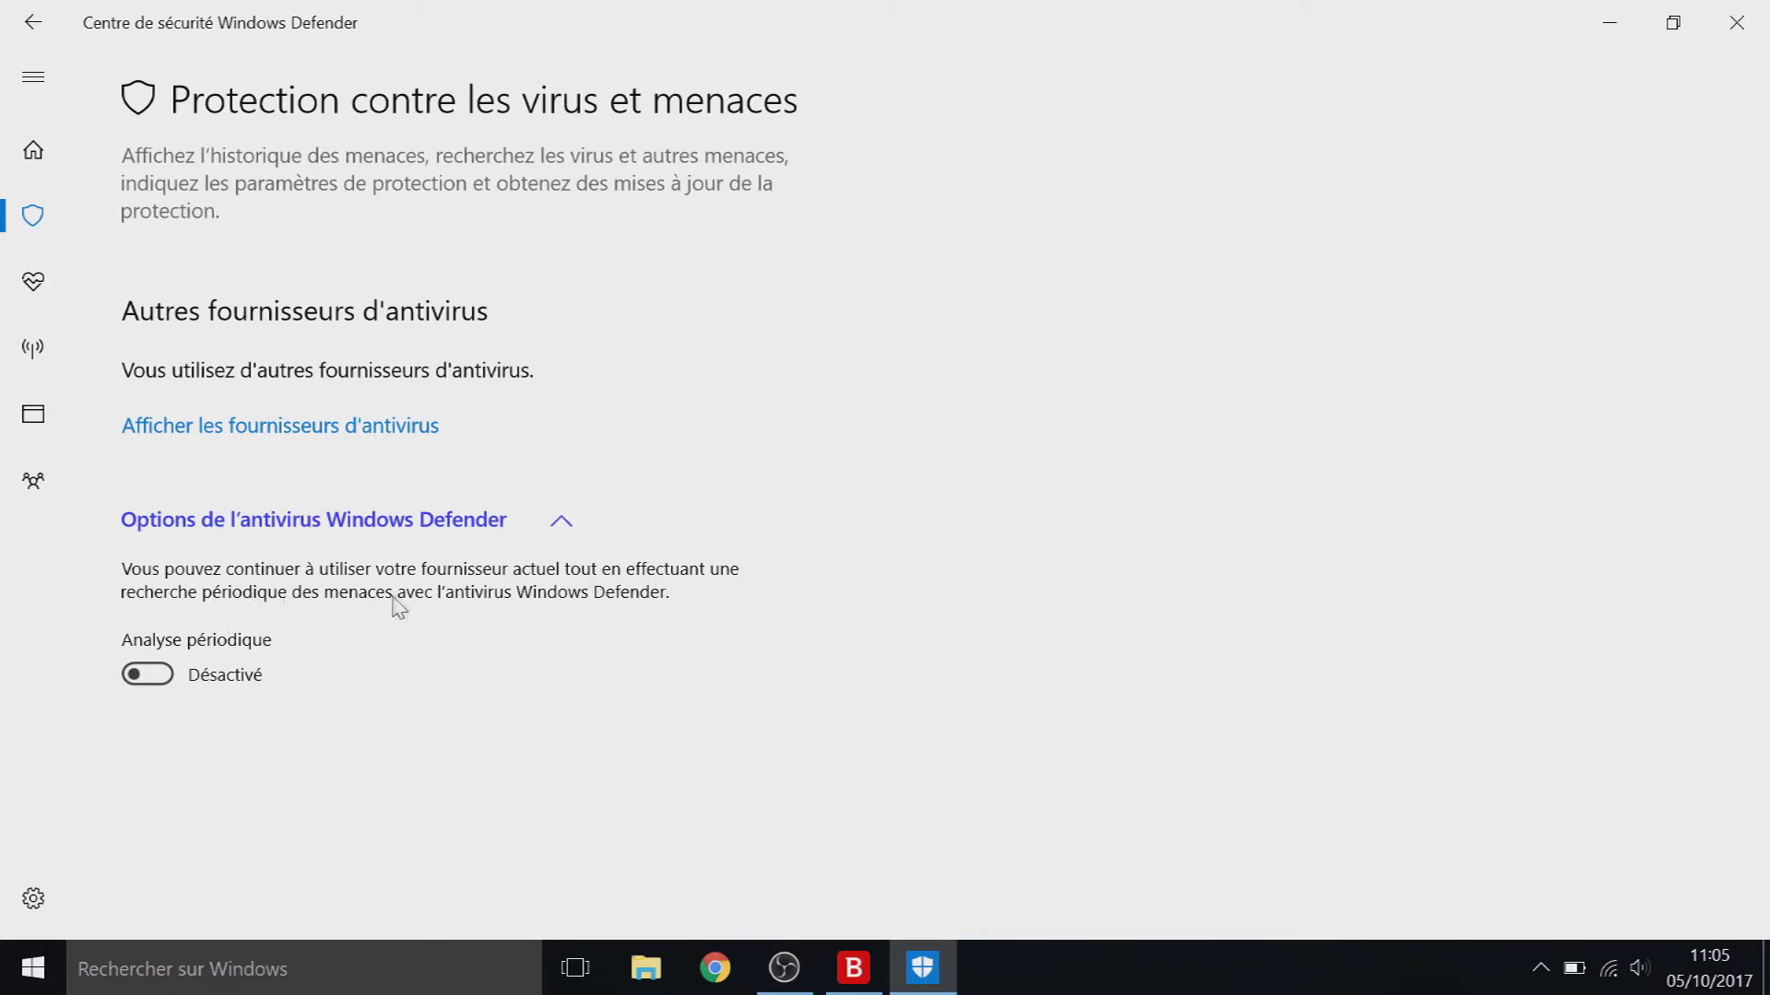
pyautogui.click(148, 675)
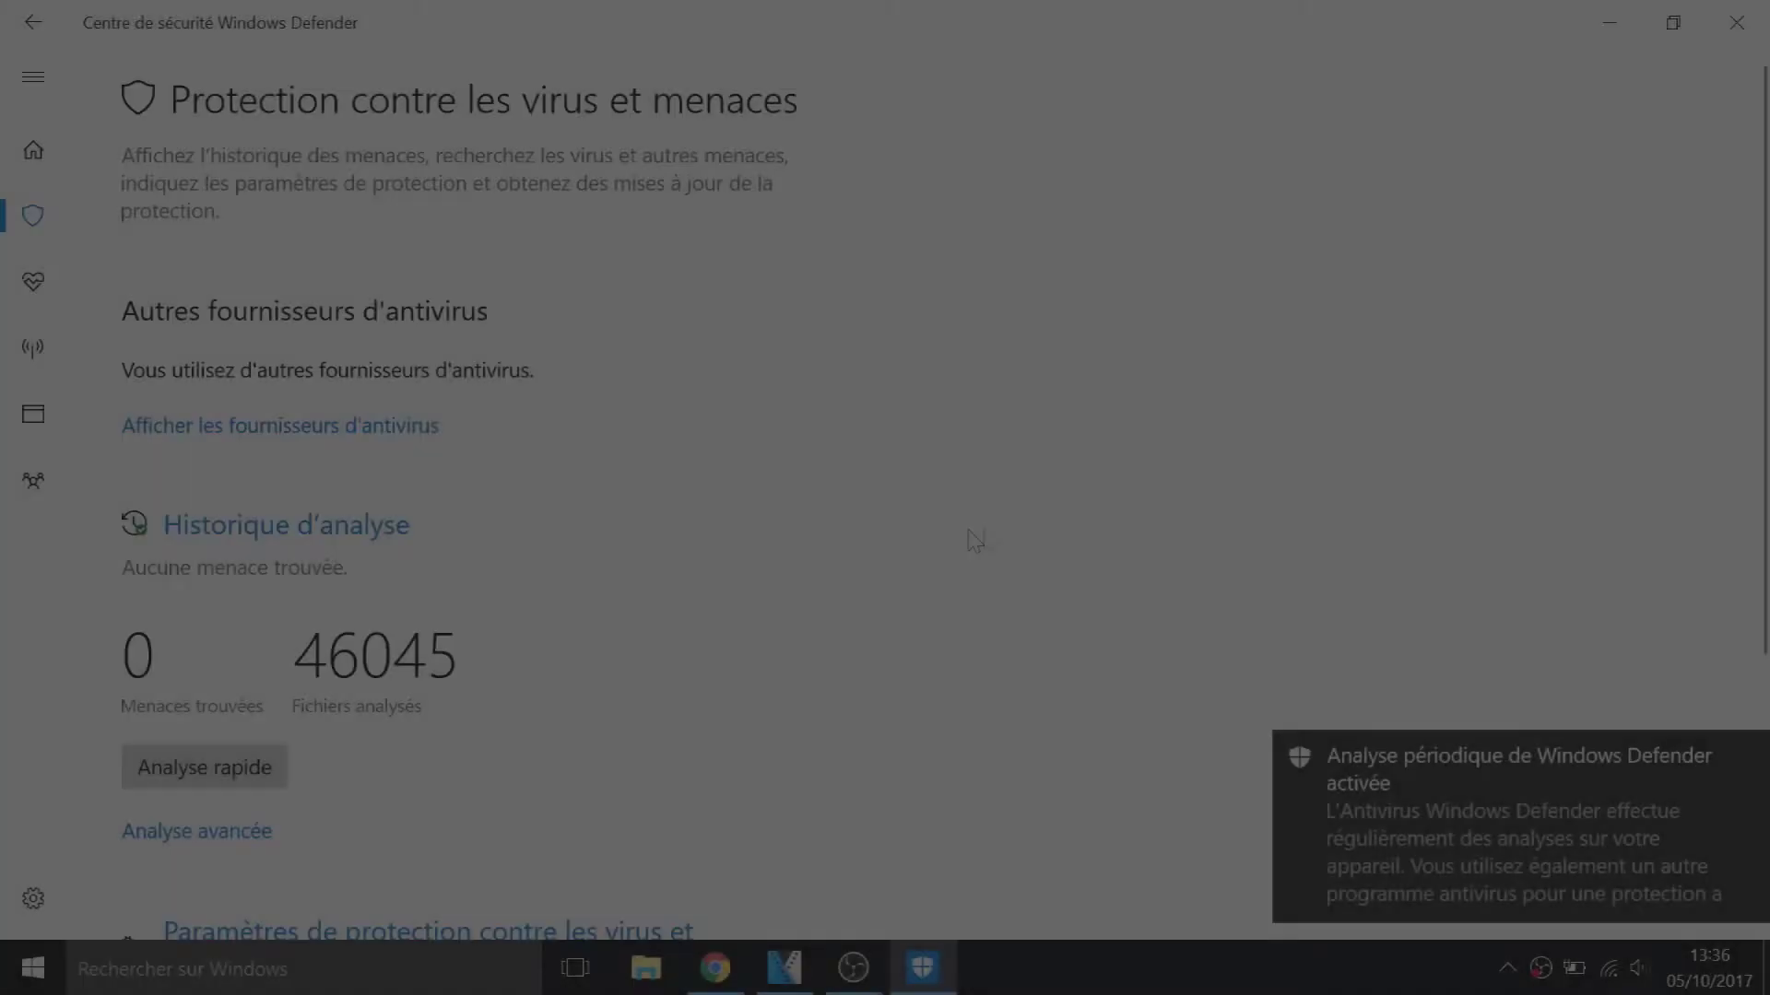
# Step: Expand the Windows Defender antivirus options again and turn off periodic scanning
pyautogui.scroll(-3, 1143, 549)
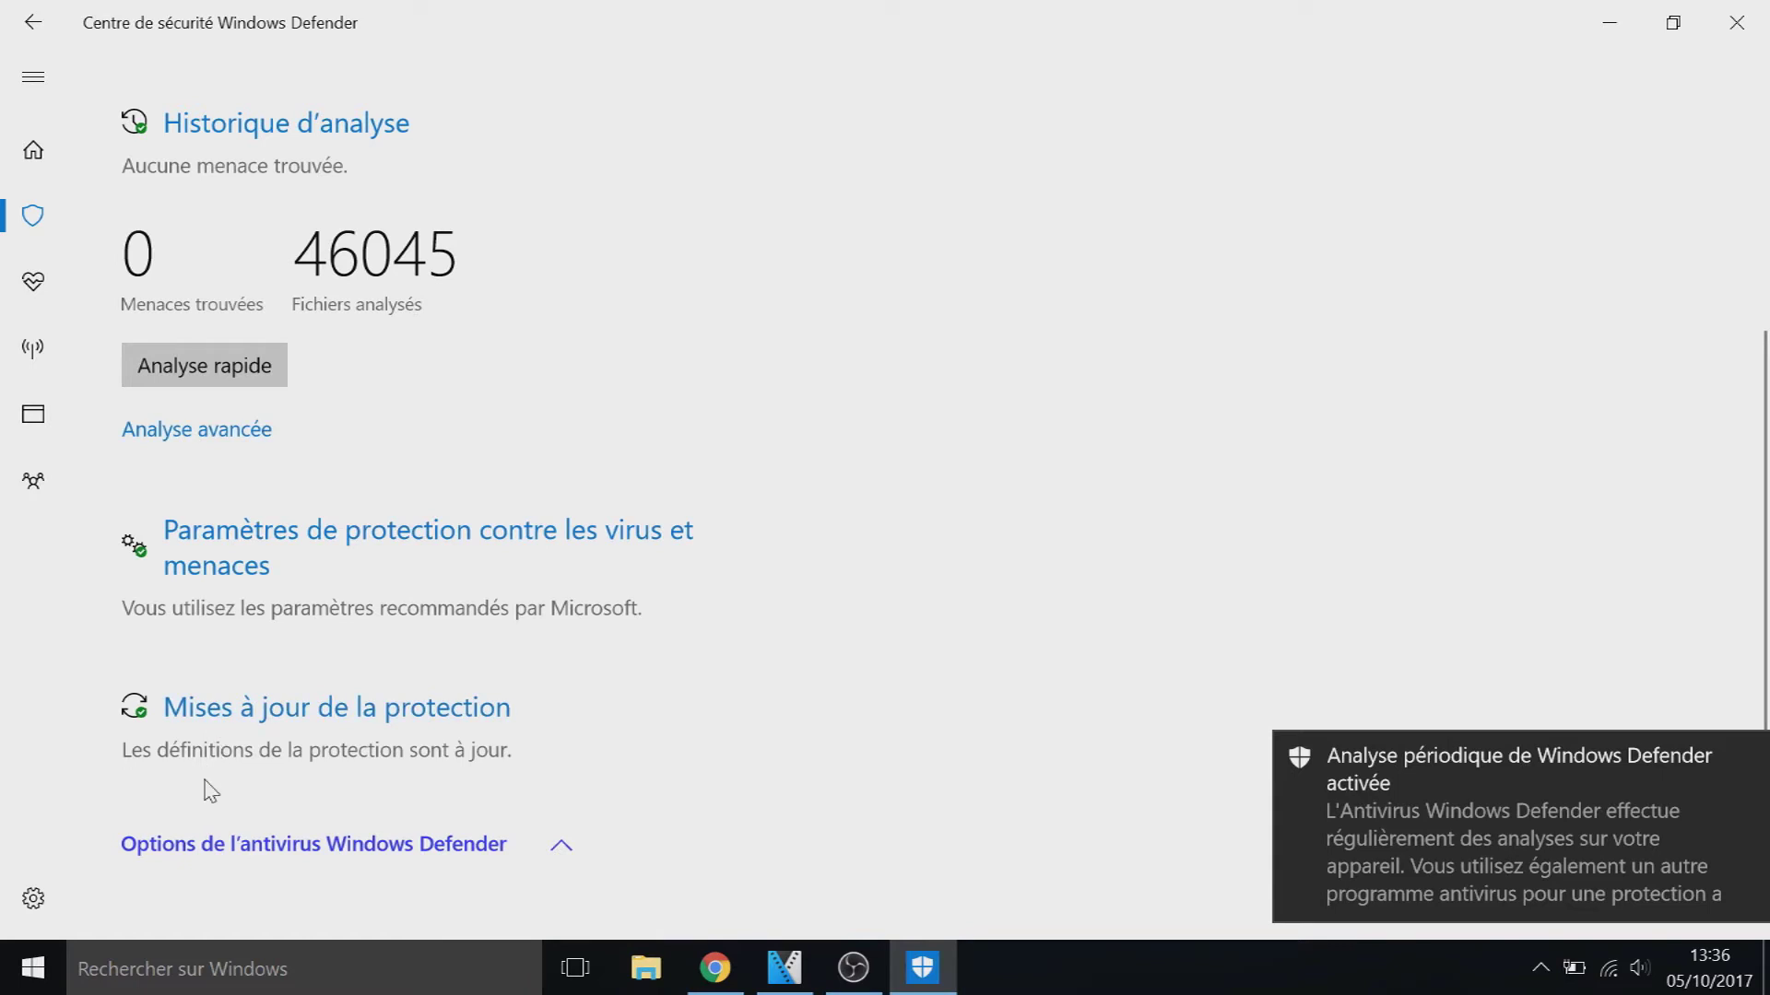
pyautogui.click(553, 850)
pyautogui.scroll(-2, 719, 747)
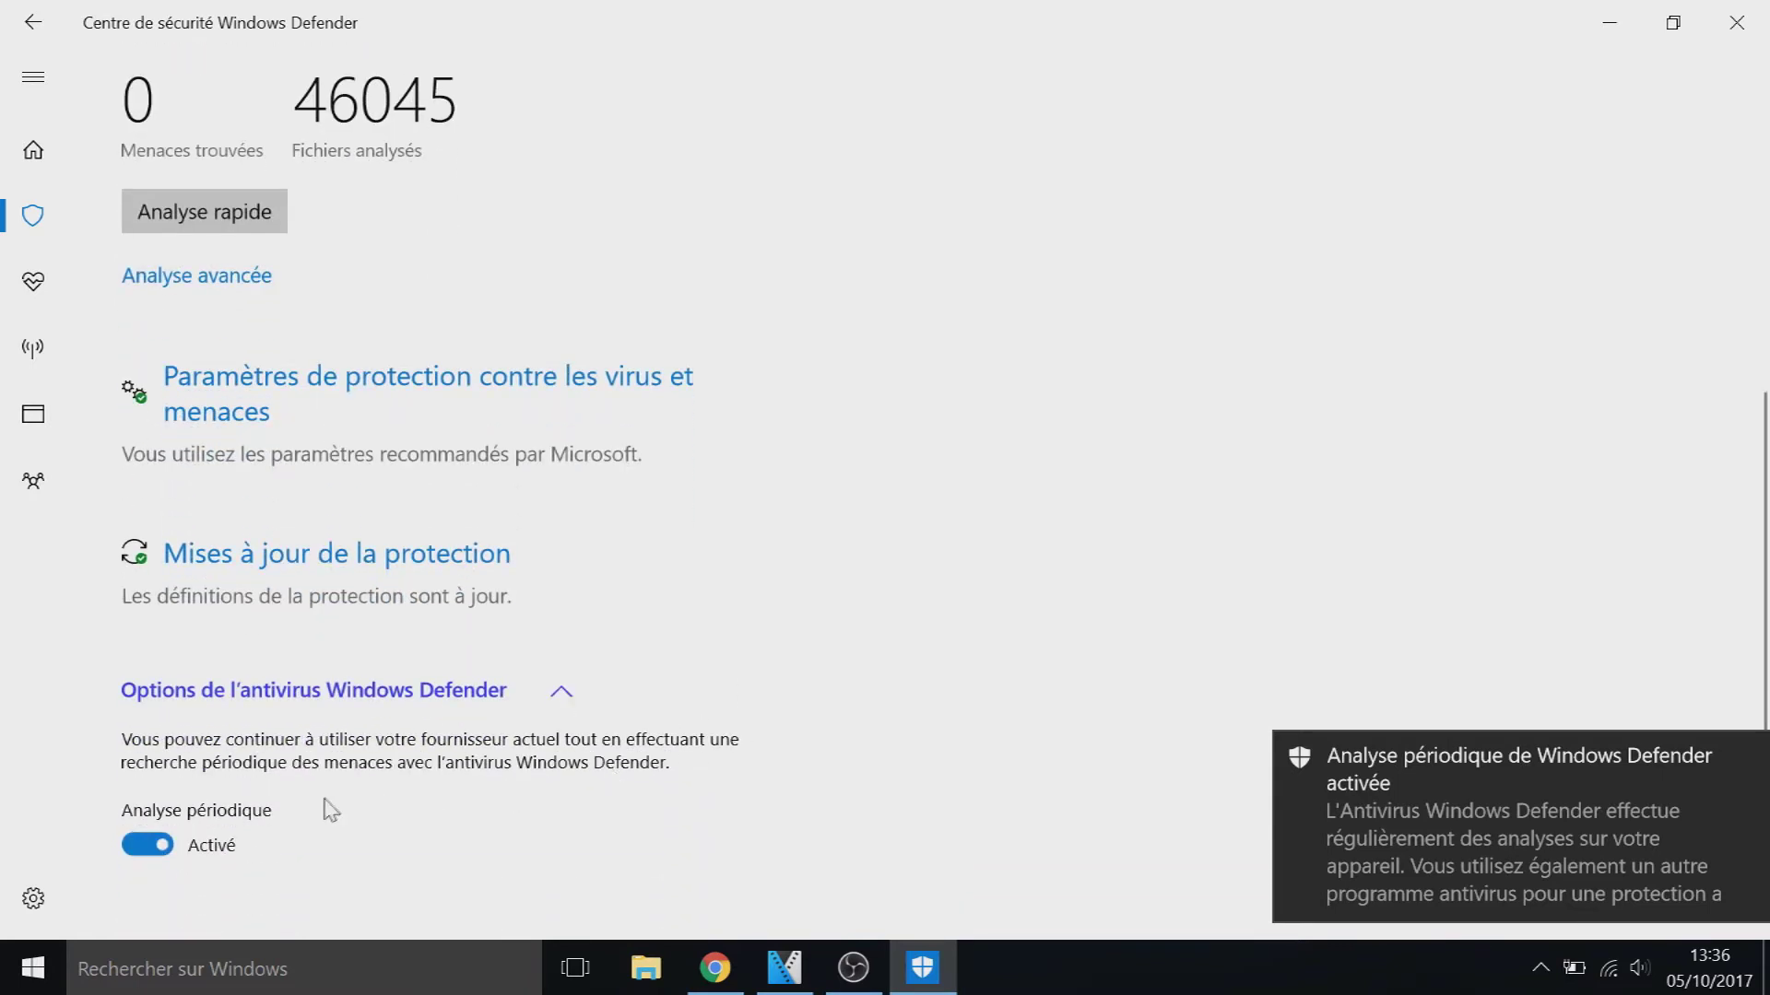
pyautogui.click(152, 845)
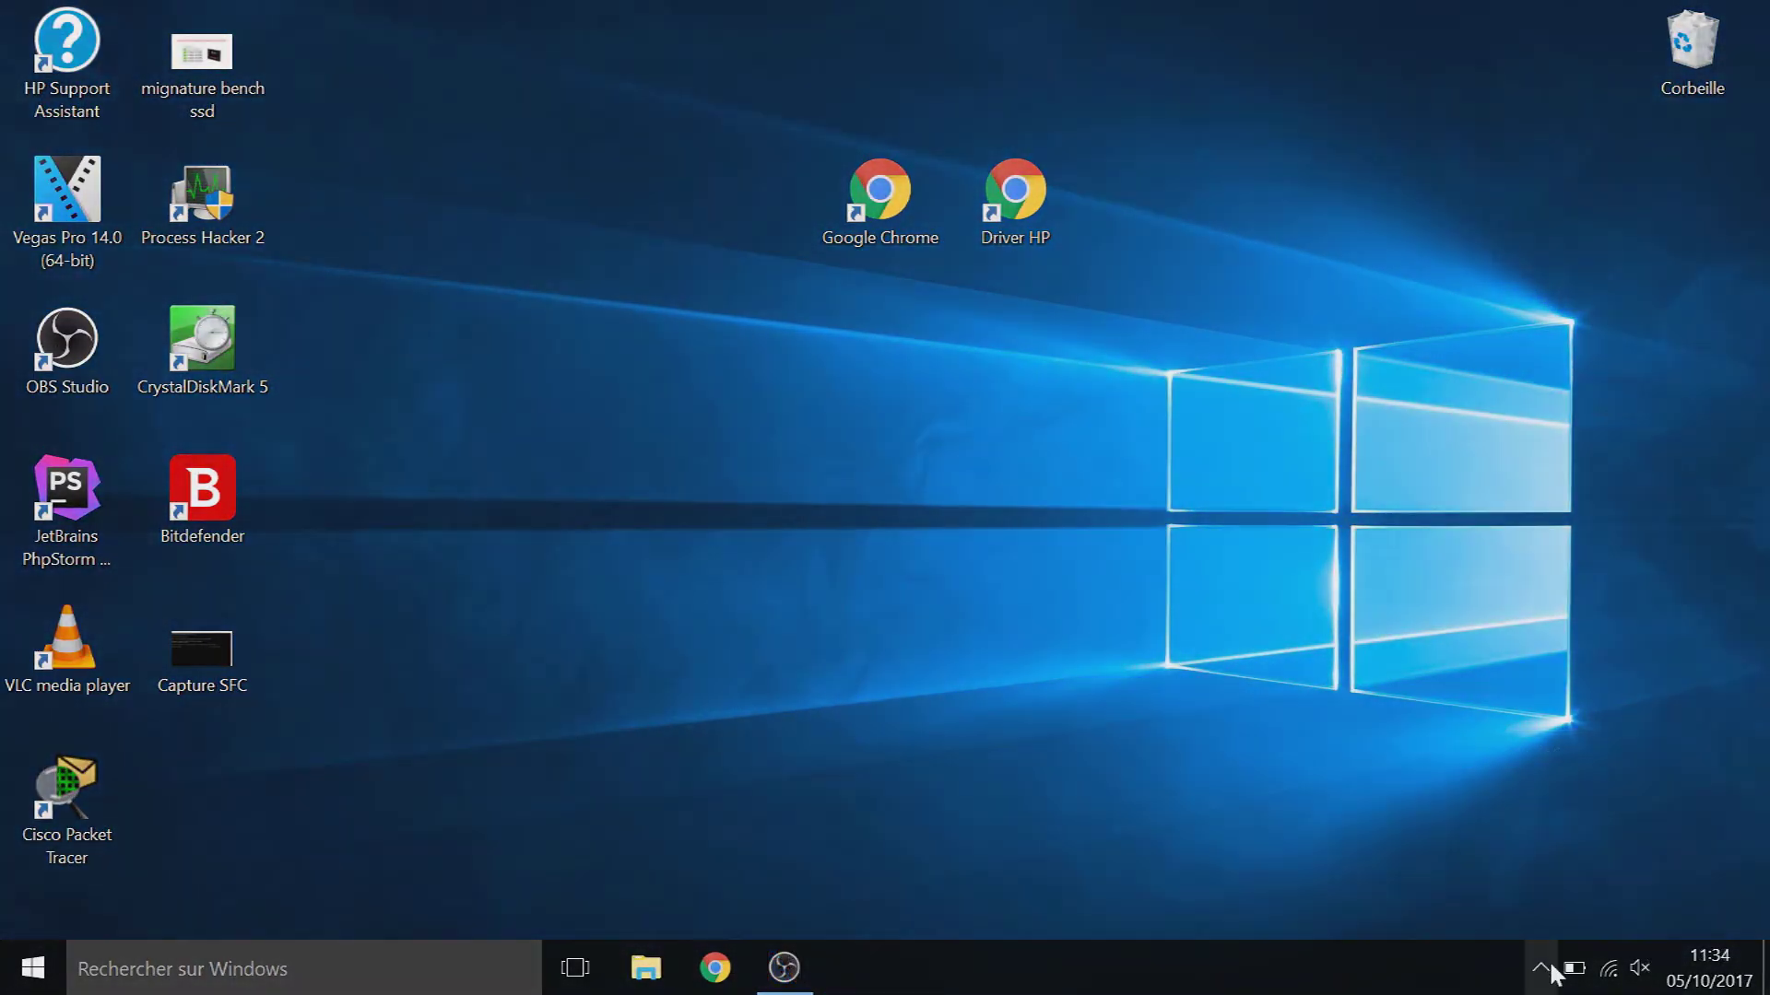
# Step: Bring back the Bitdefender system scan window, view the file path of the detected Application.BitCoinMiner.SX and close its details
pyautogui.click(1540, 968)
pyautogui.rightClick(1596, 912)
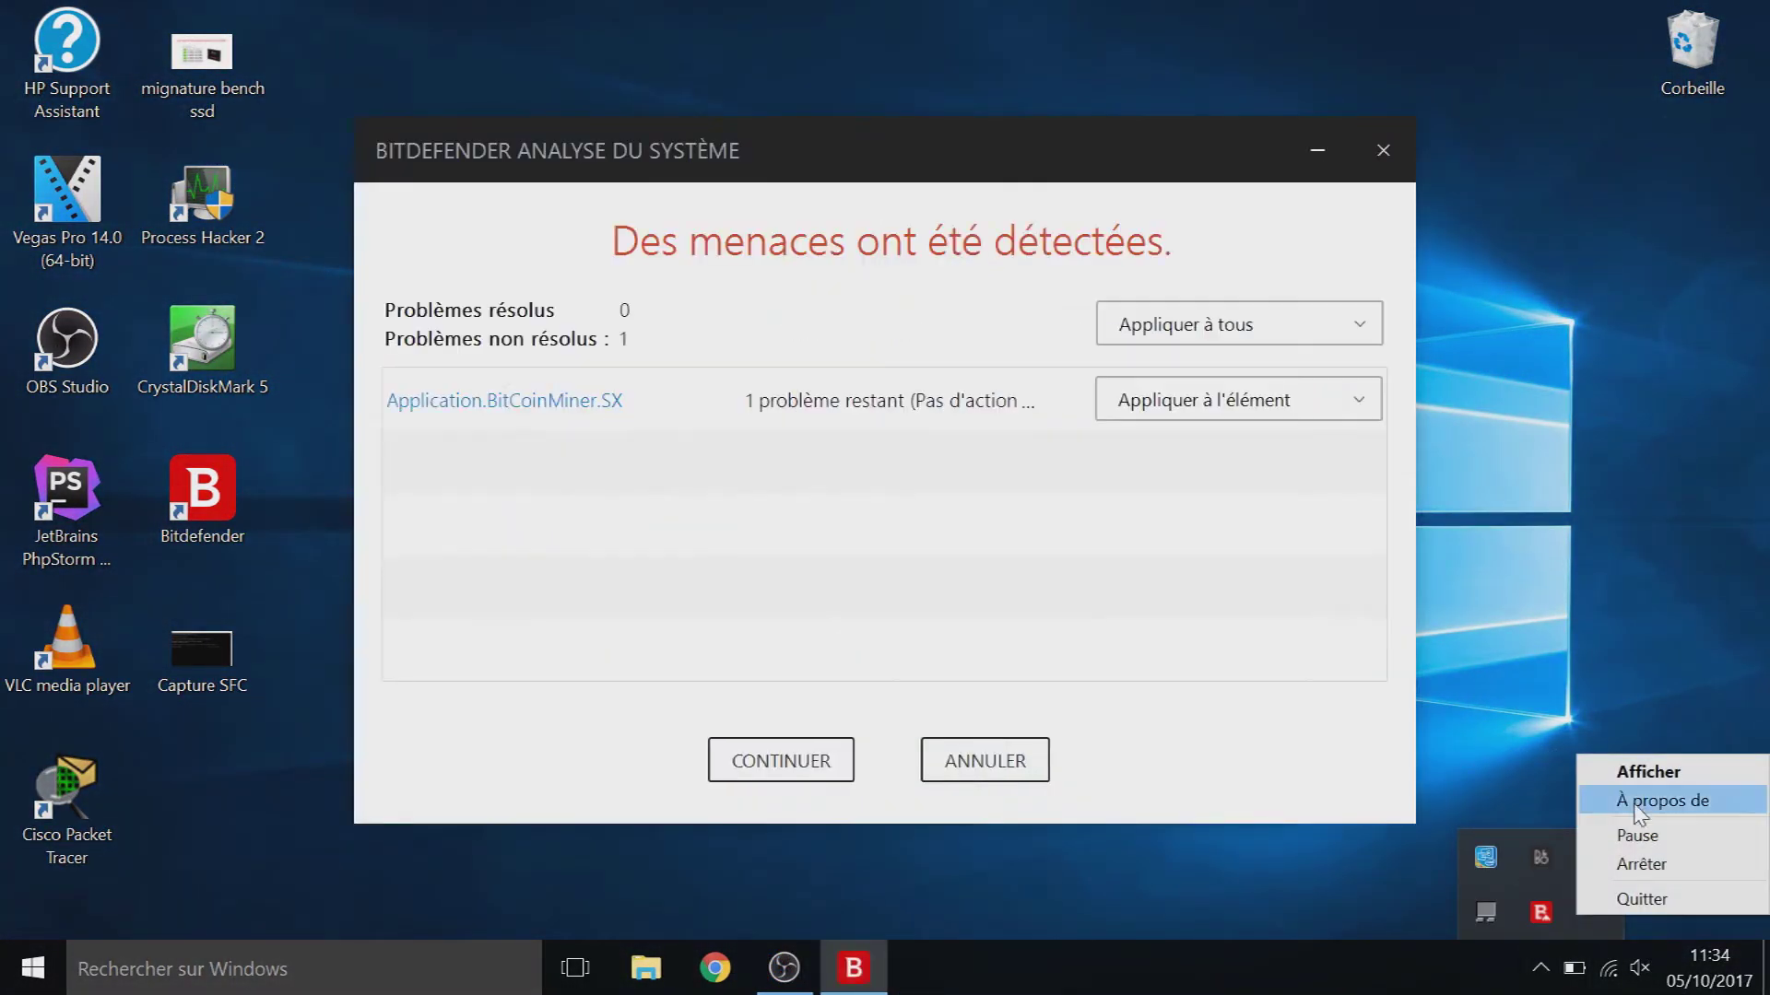
pyautogui.click(1250, 638)
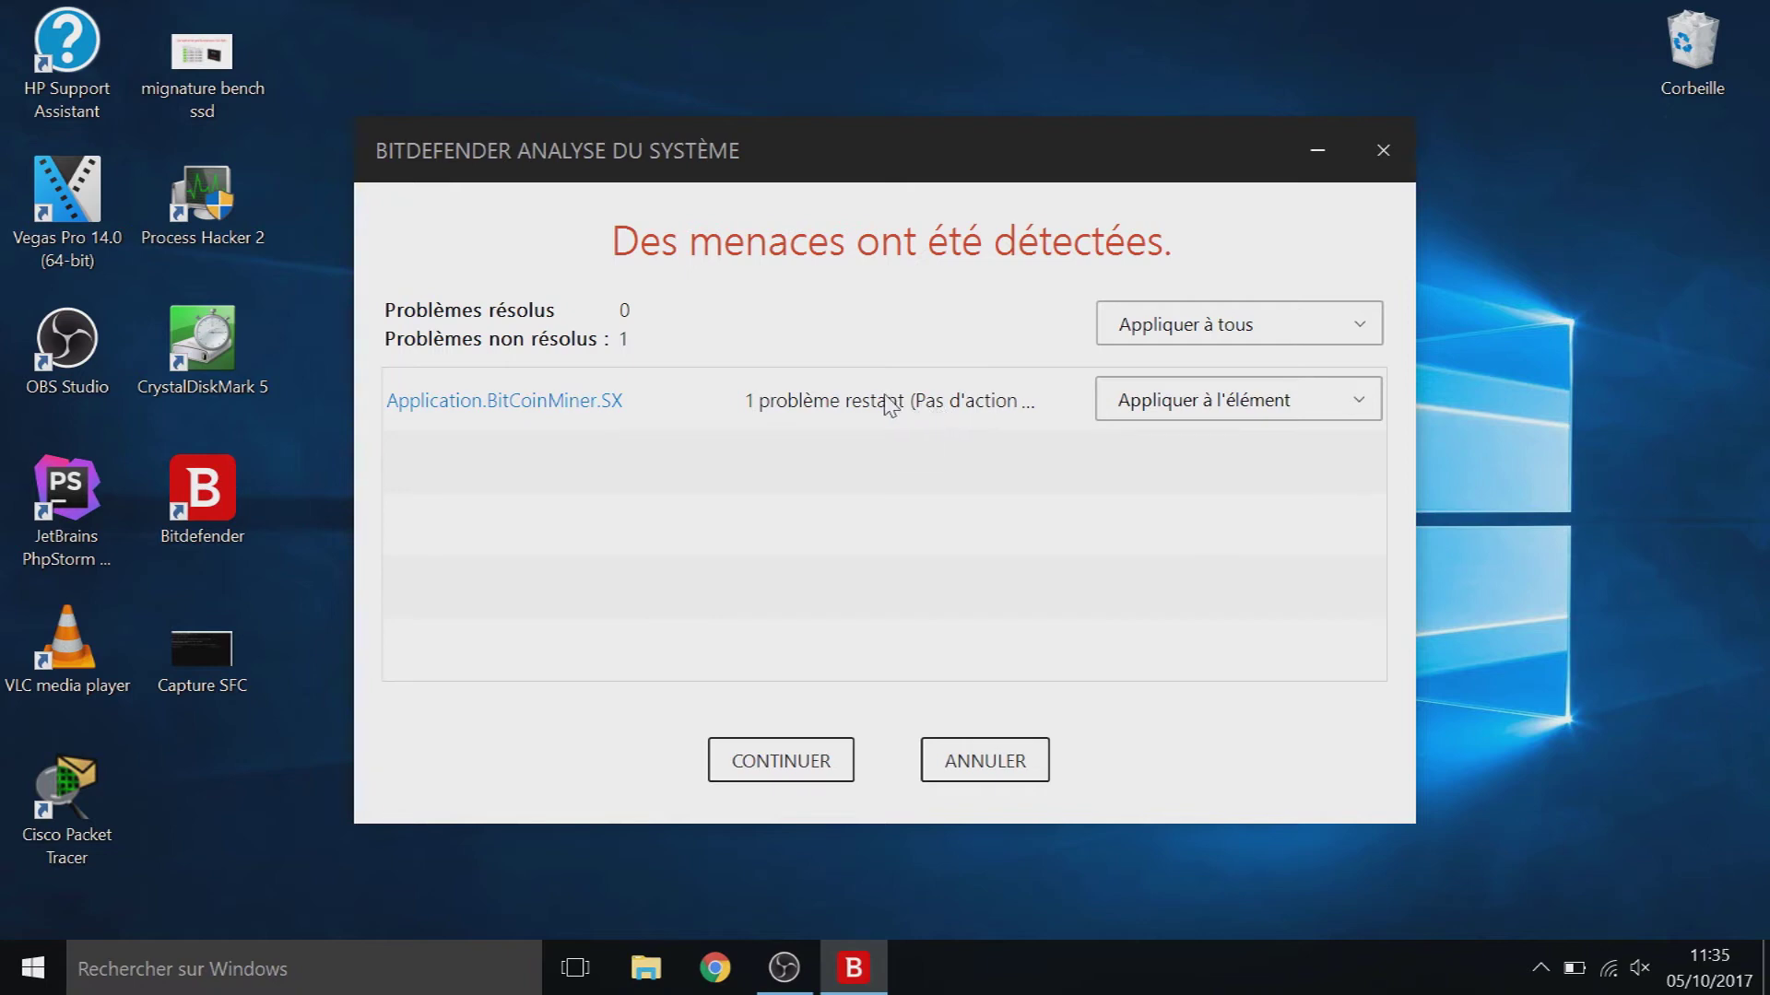
pyautogui.click(1207, 405)
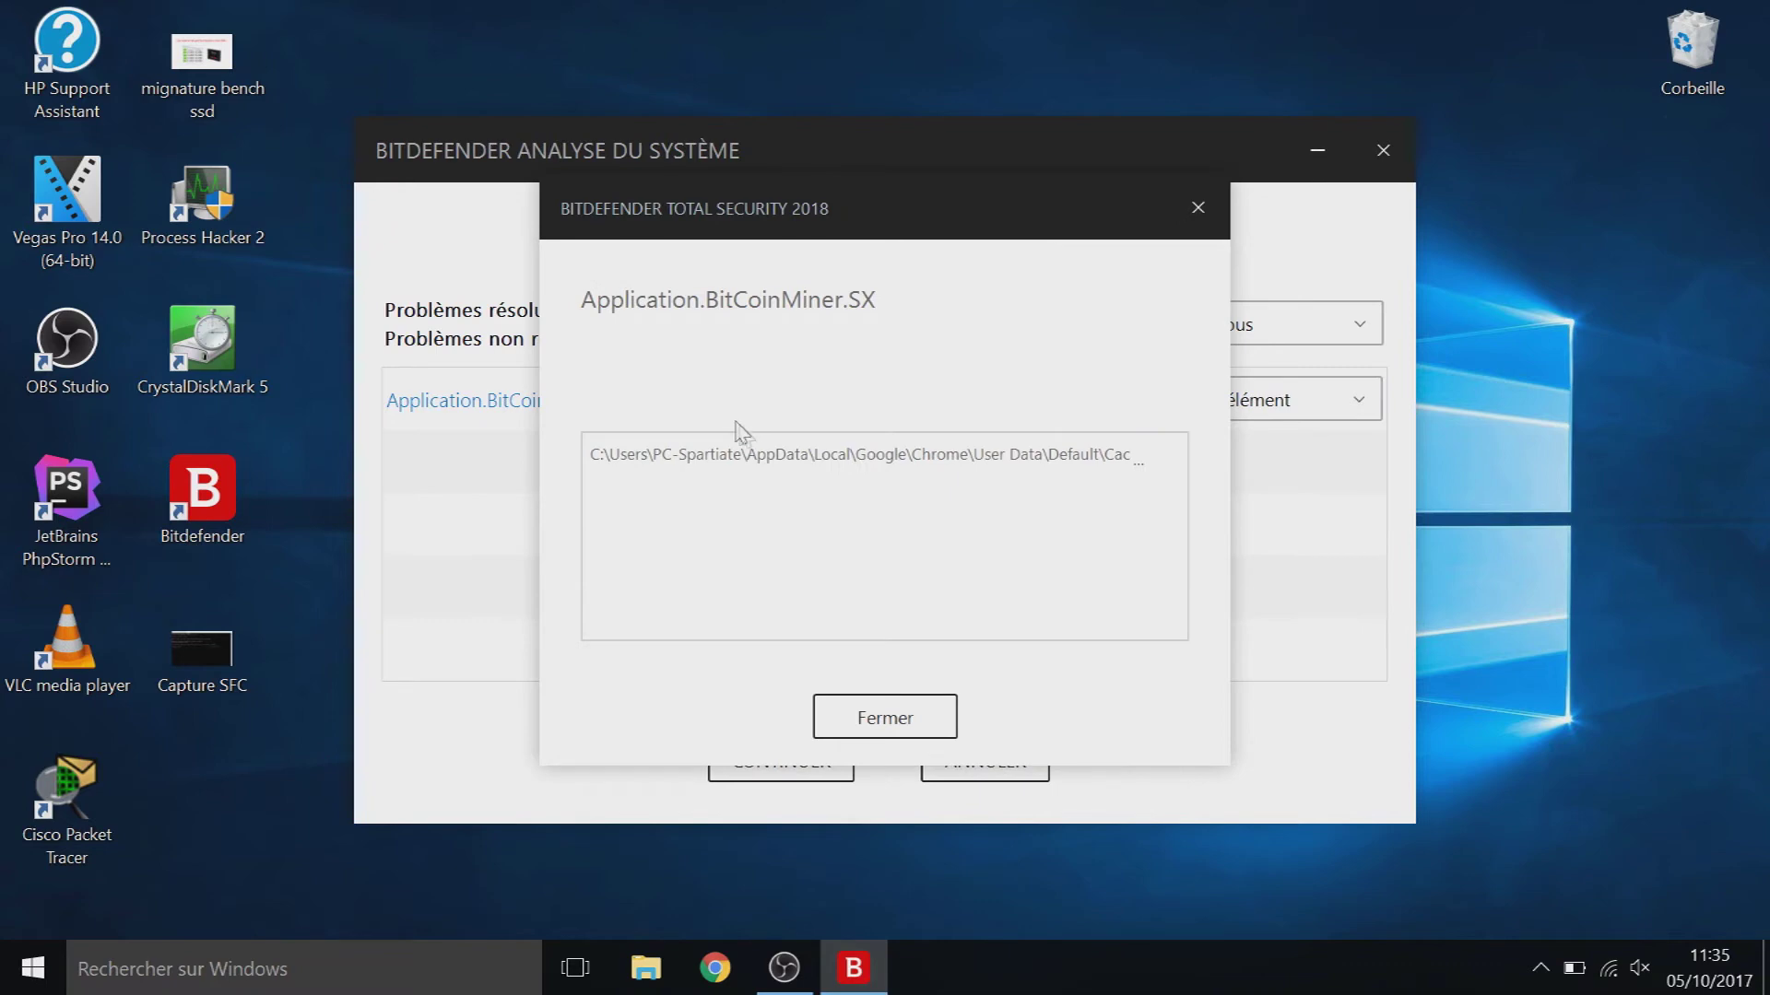
pyautogui.click(915, 446)
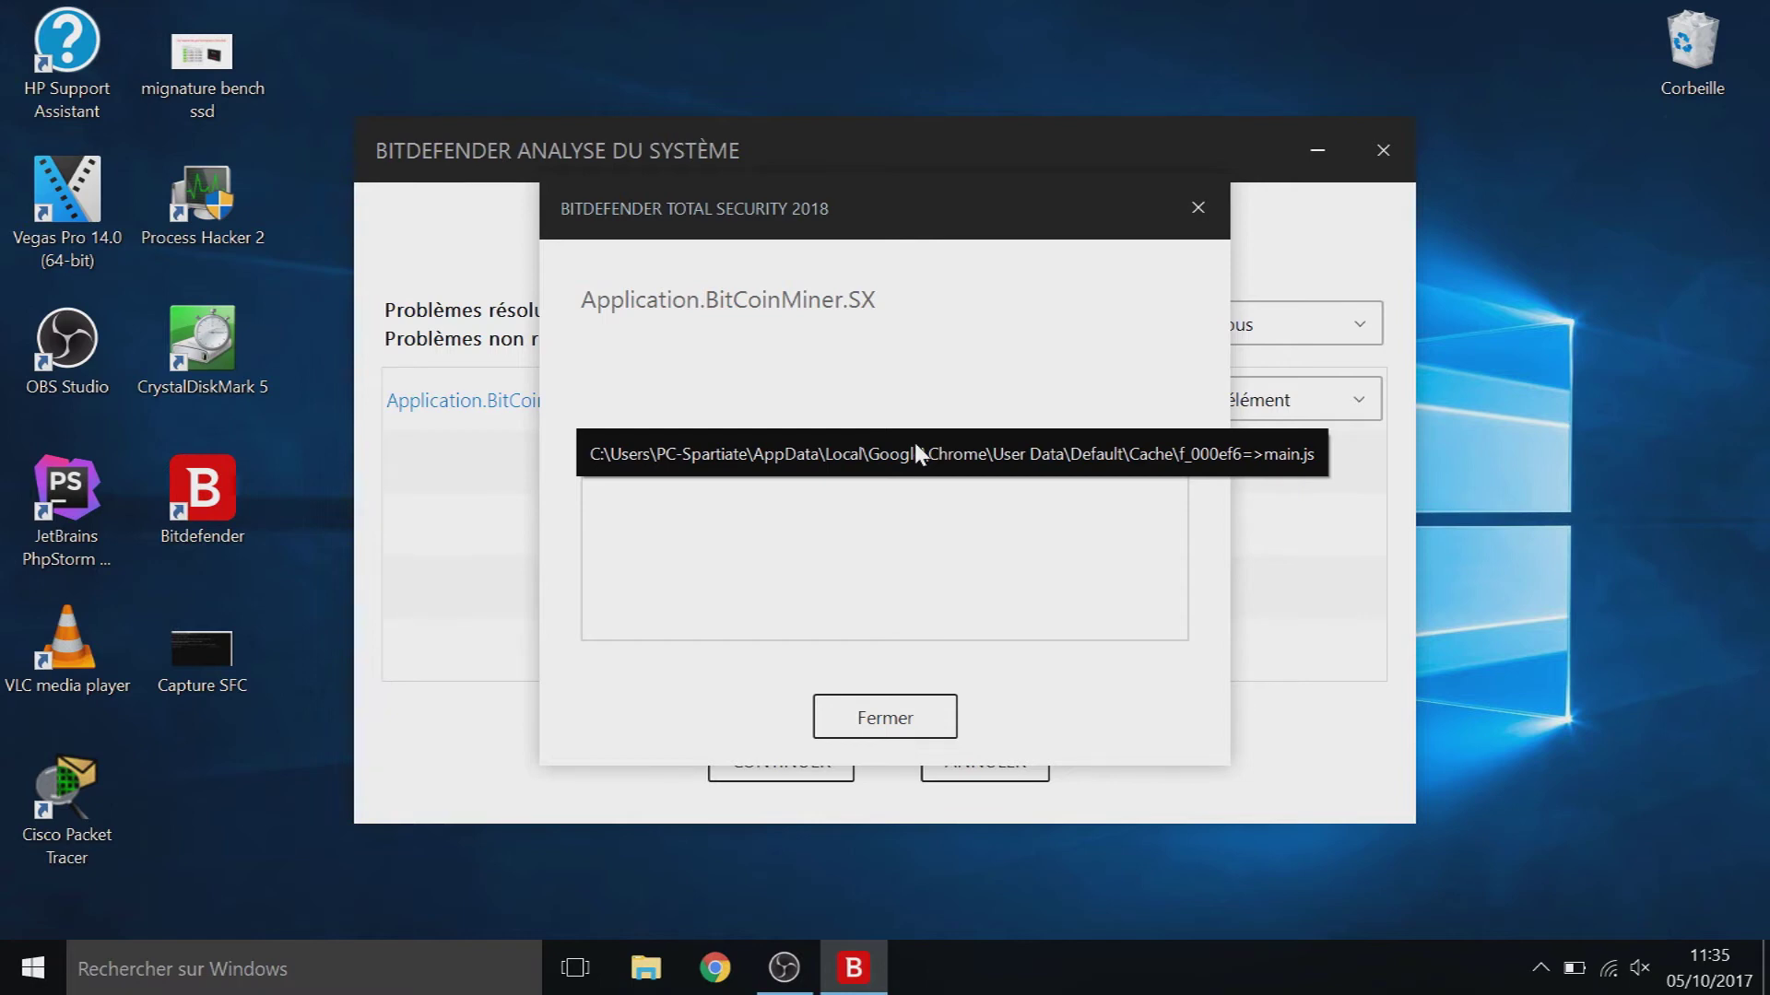
pyautogui.click(912, 718)
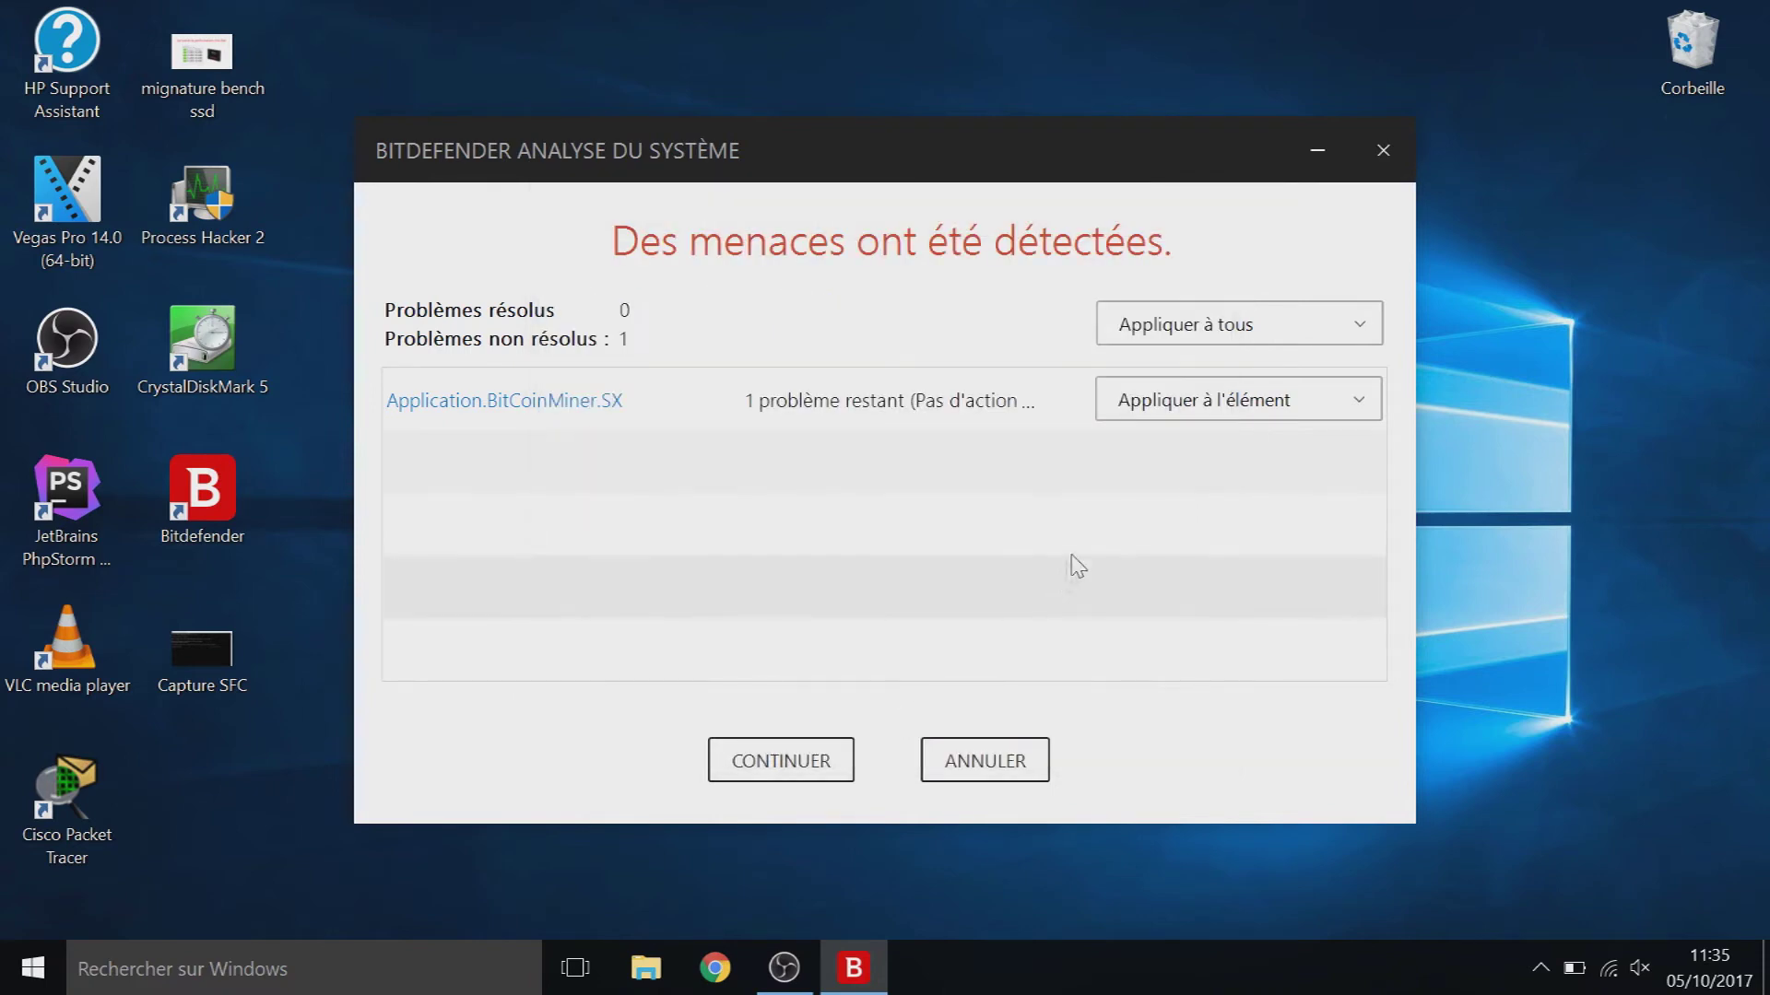
# Step: Apply the Supprimer action to all detected threats, continue and close the scan summary
pyautogui.click(1346, 327)
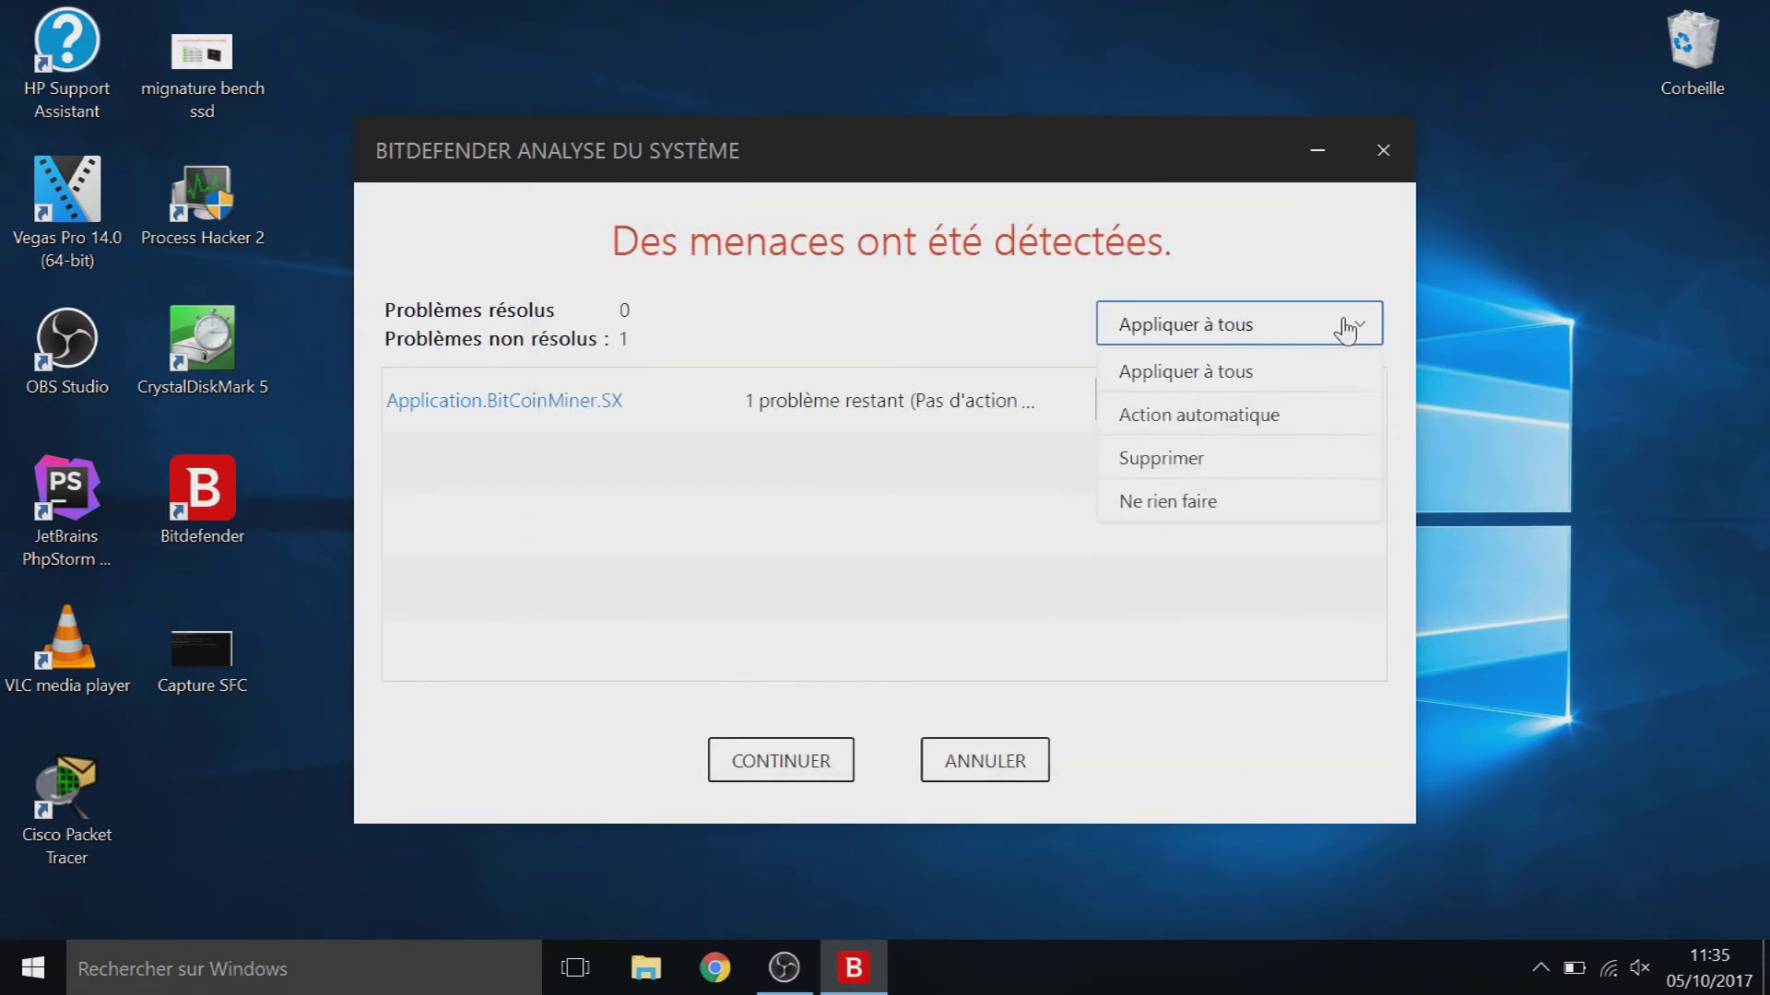
pyautogui.click(1198, 456)
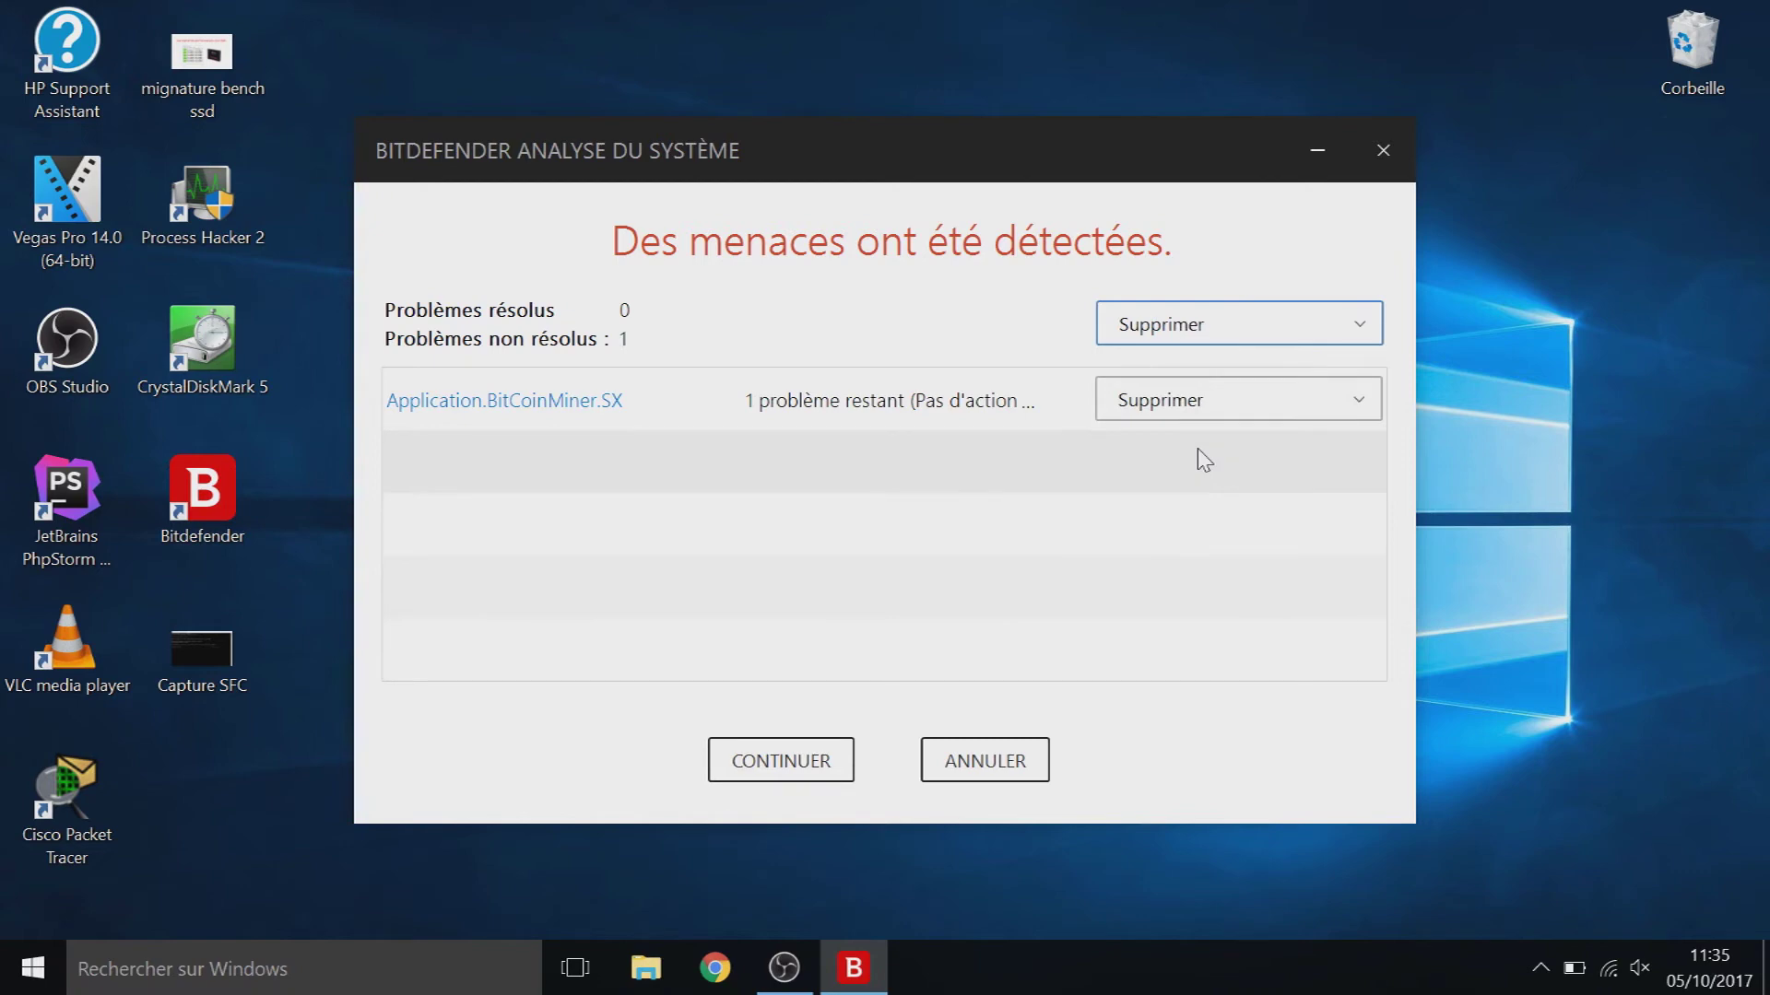
pyautogui.click(795, 764)
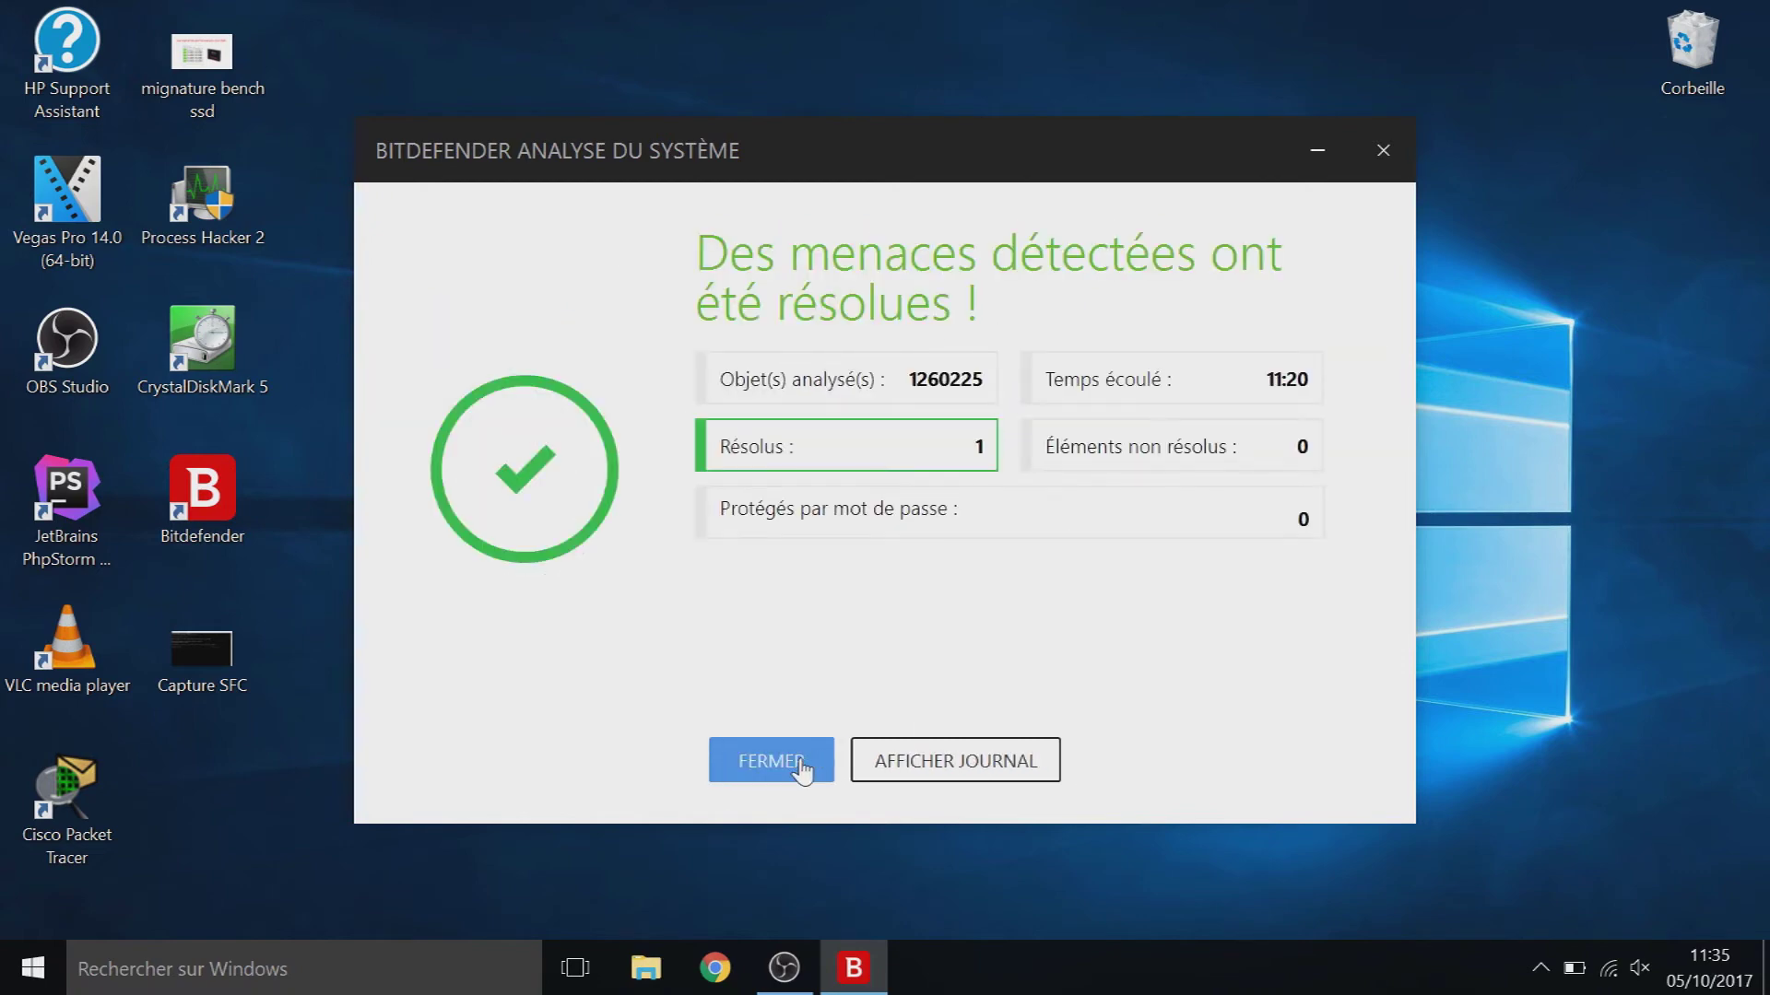
pyautogui.click(771, 761)
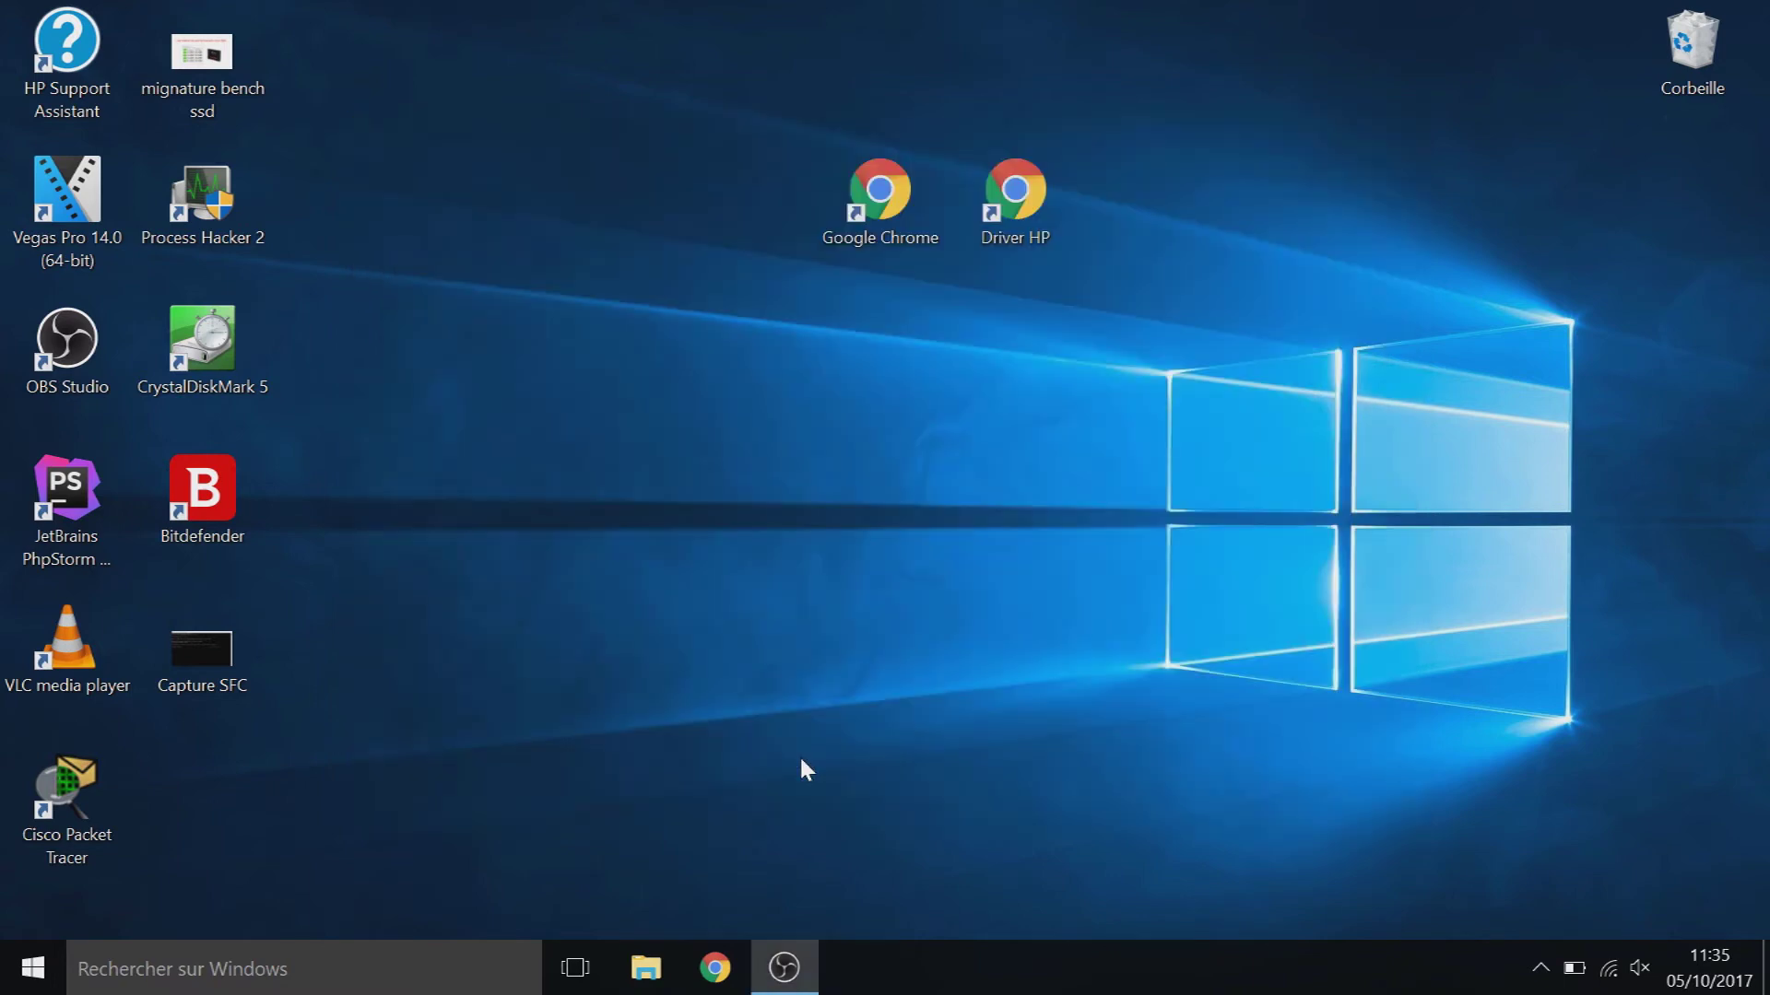
# Step: Reopen Bitdefender, view the threats blocked by file protection and return to the Protection overview
pyautogui.click(207, 530)
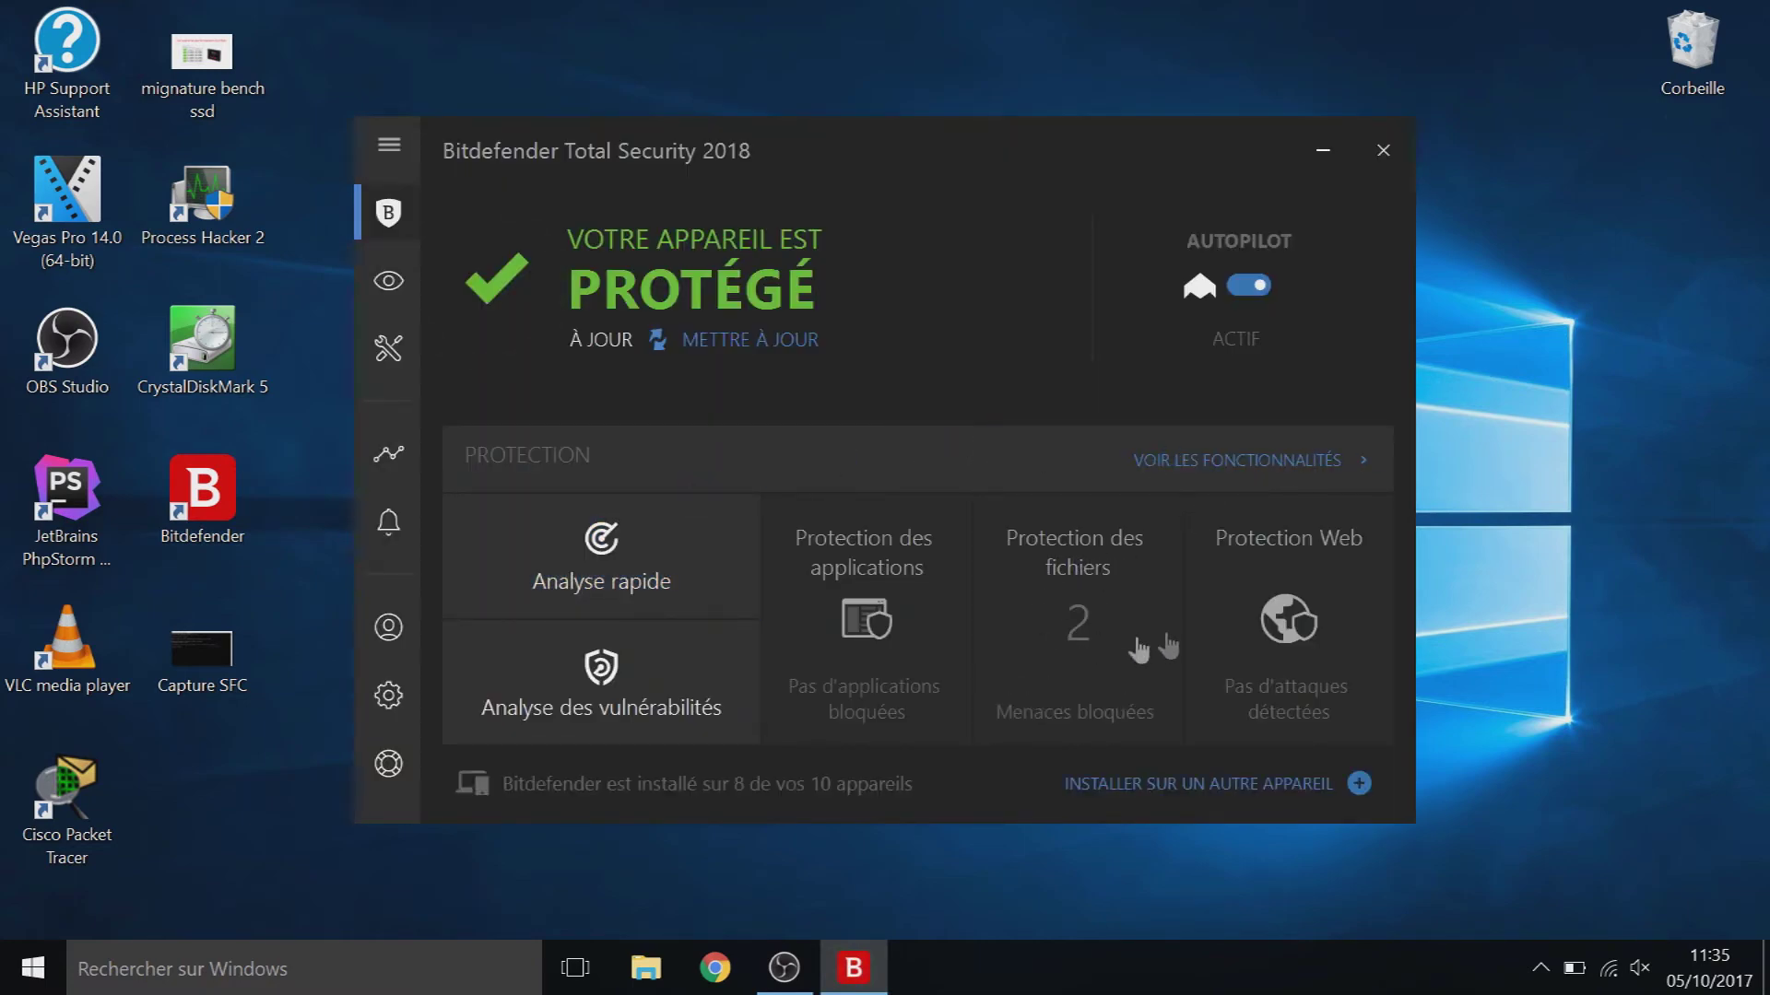
pyautogui.click(1088, 585)
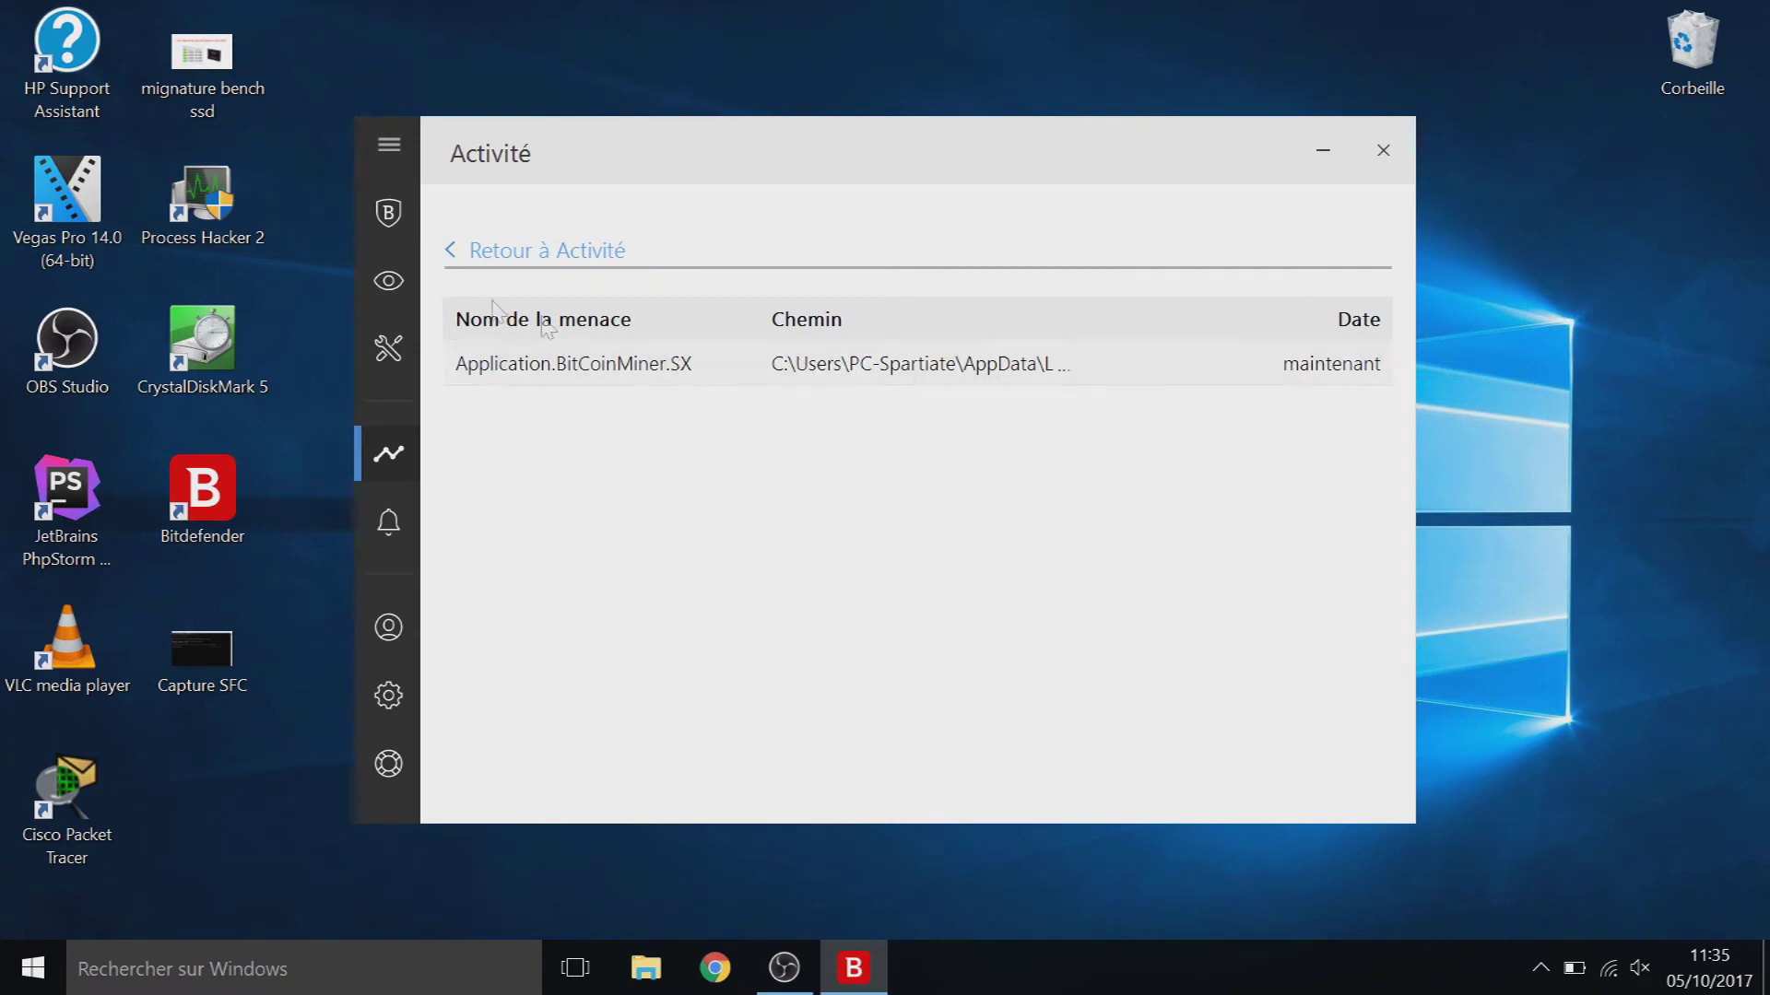
pyautogui.click(391, 161)
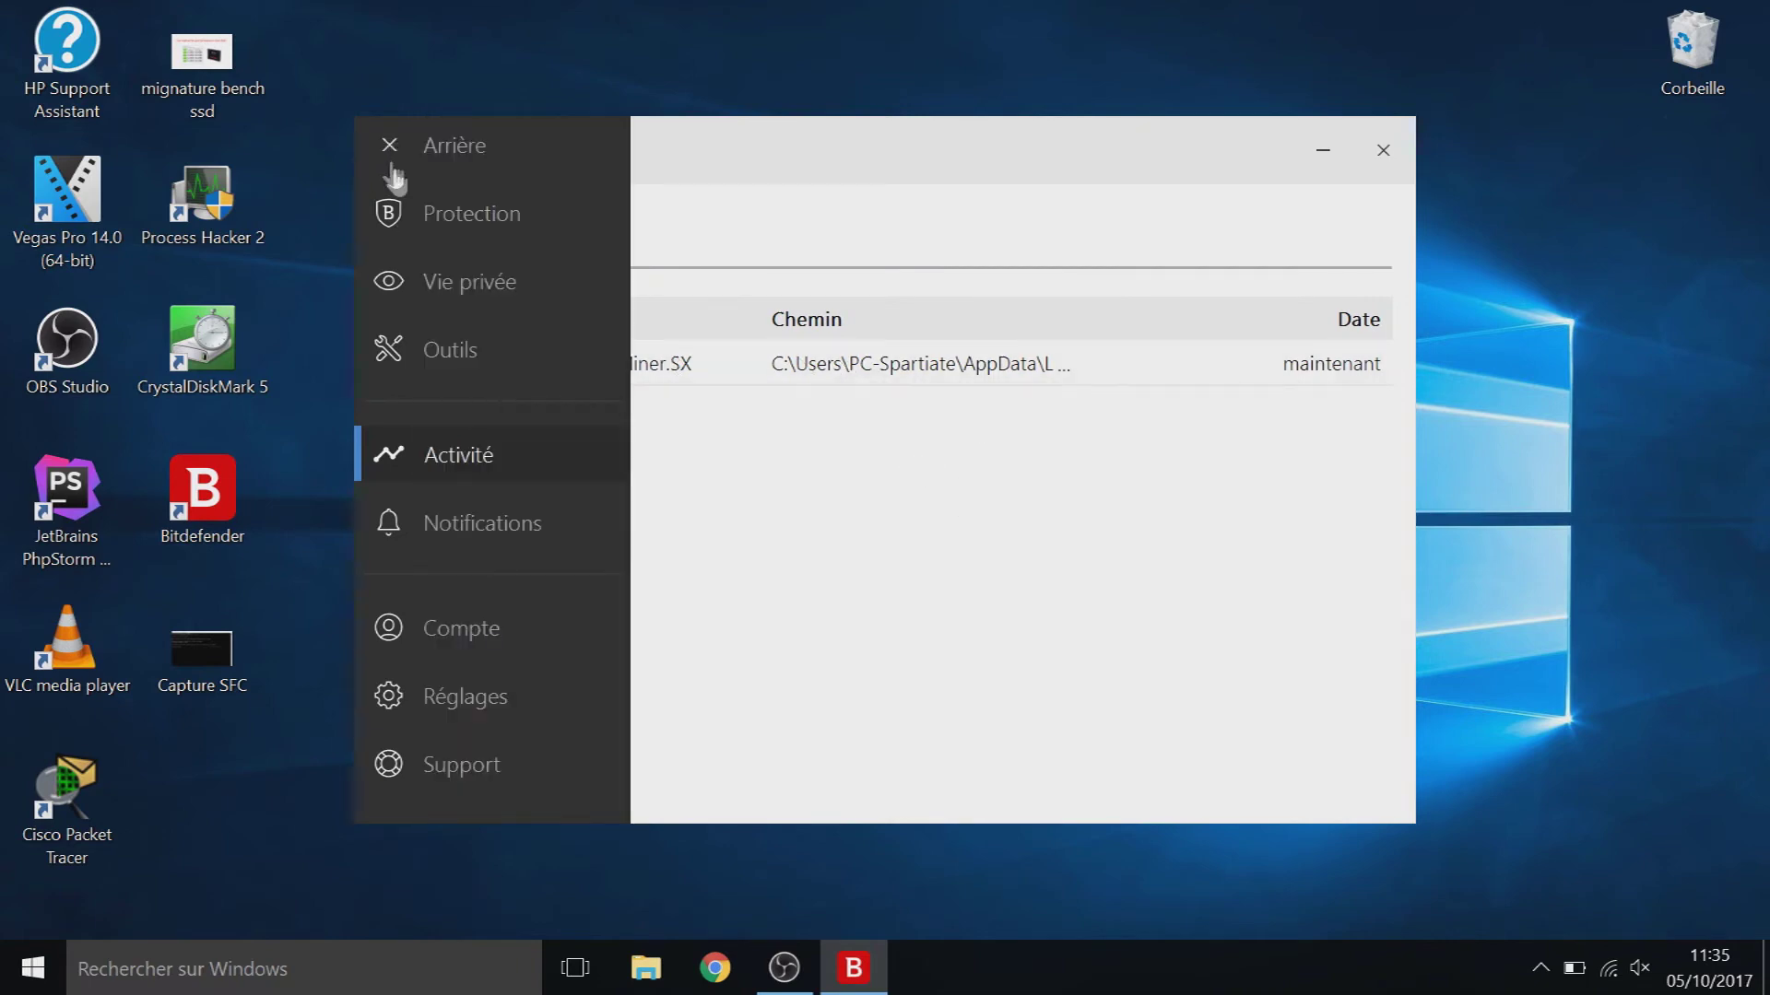
pyautogui.click(463, 230)
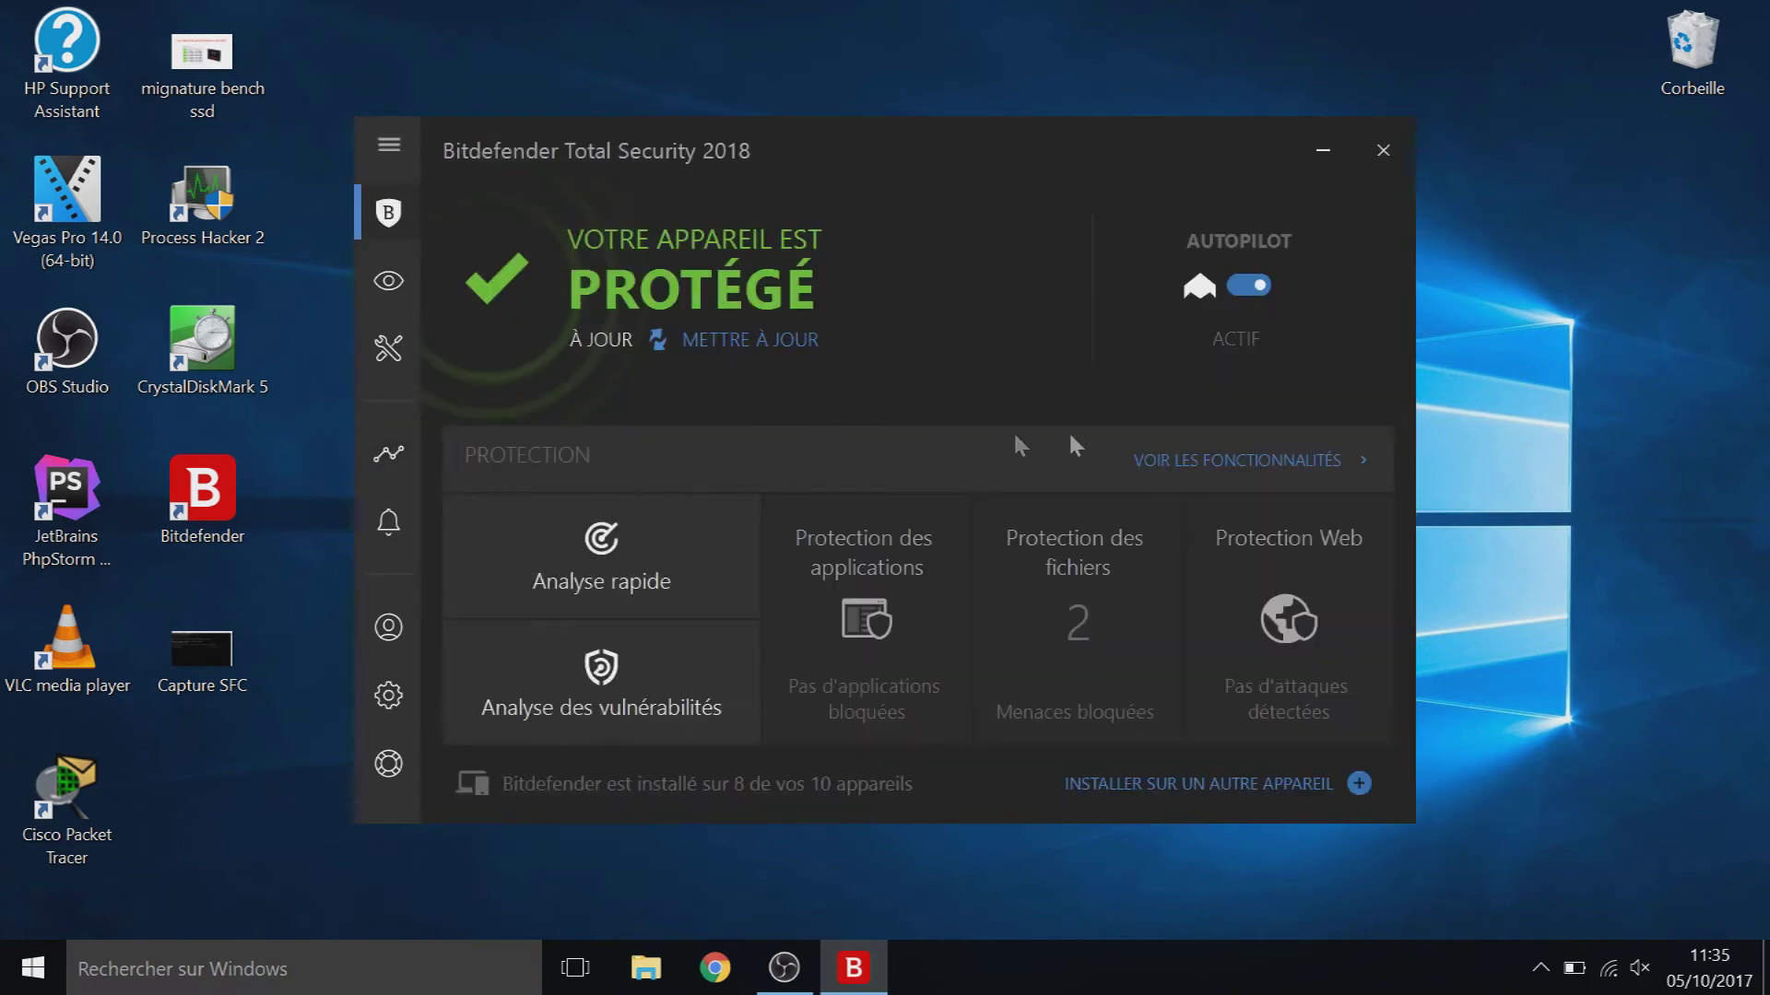
# Step: Examine the quarantined files in the antivirus settings and return to the Protection overview
pyautogui.click(1216, 459)
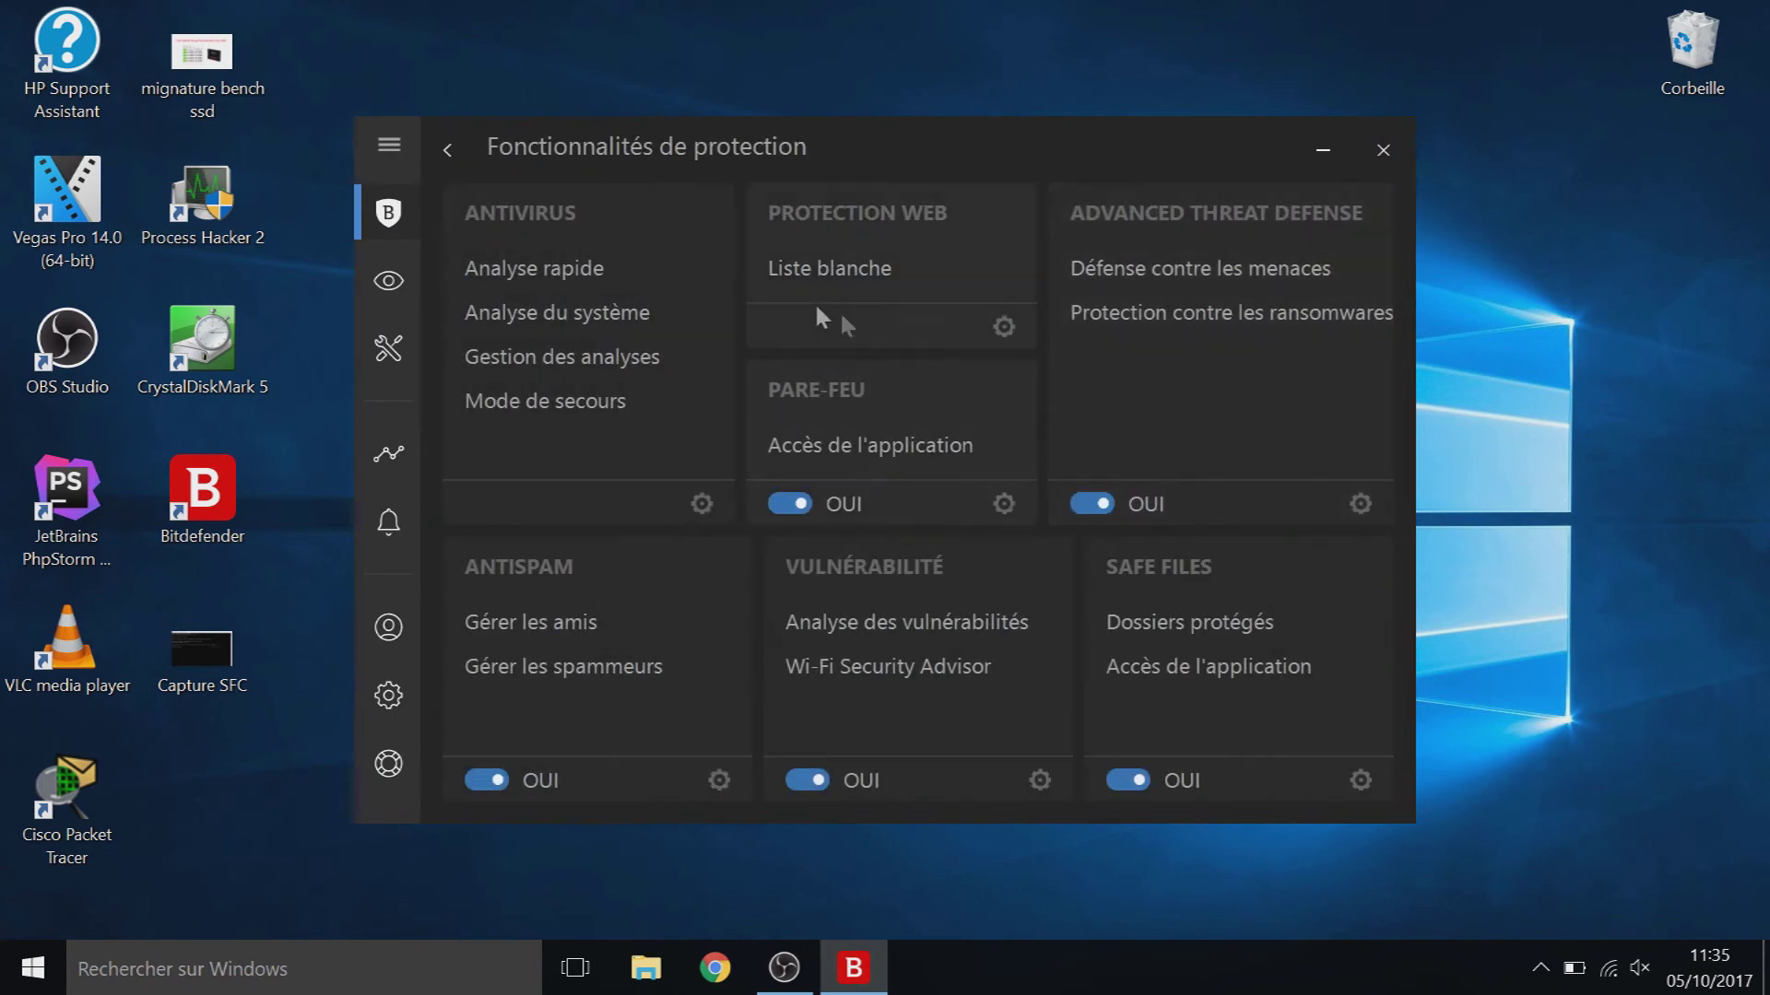
pyautogui.click(703, 505)
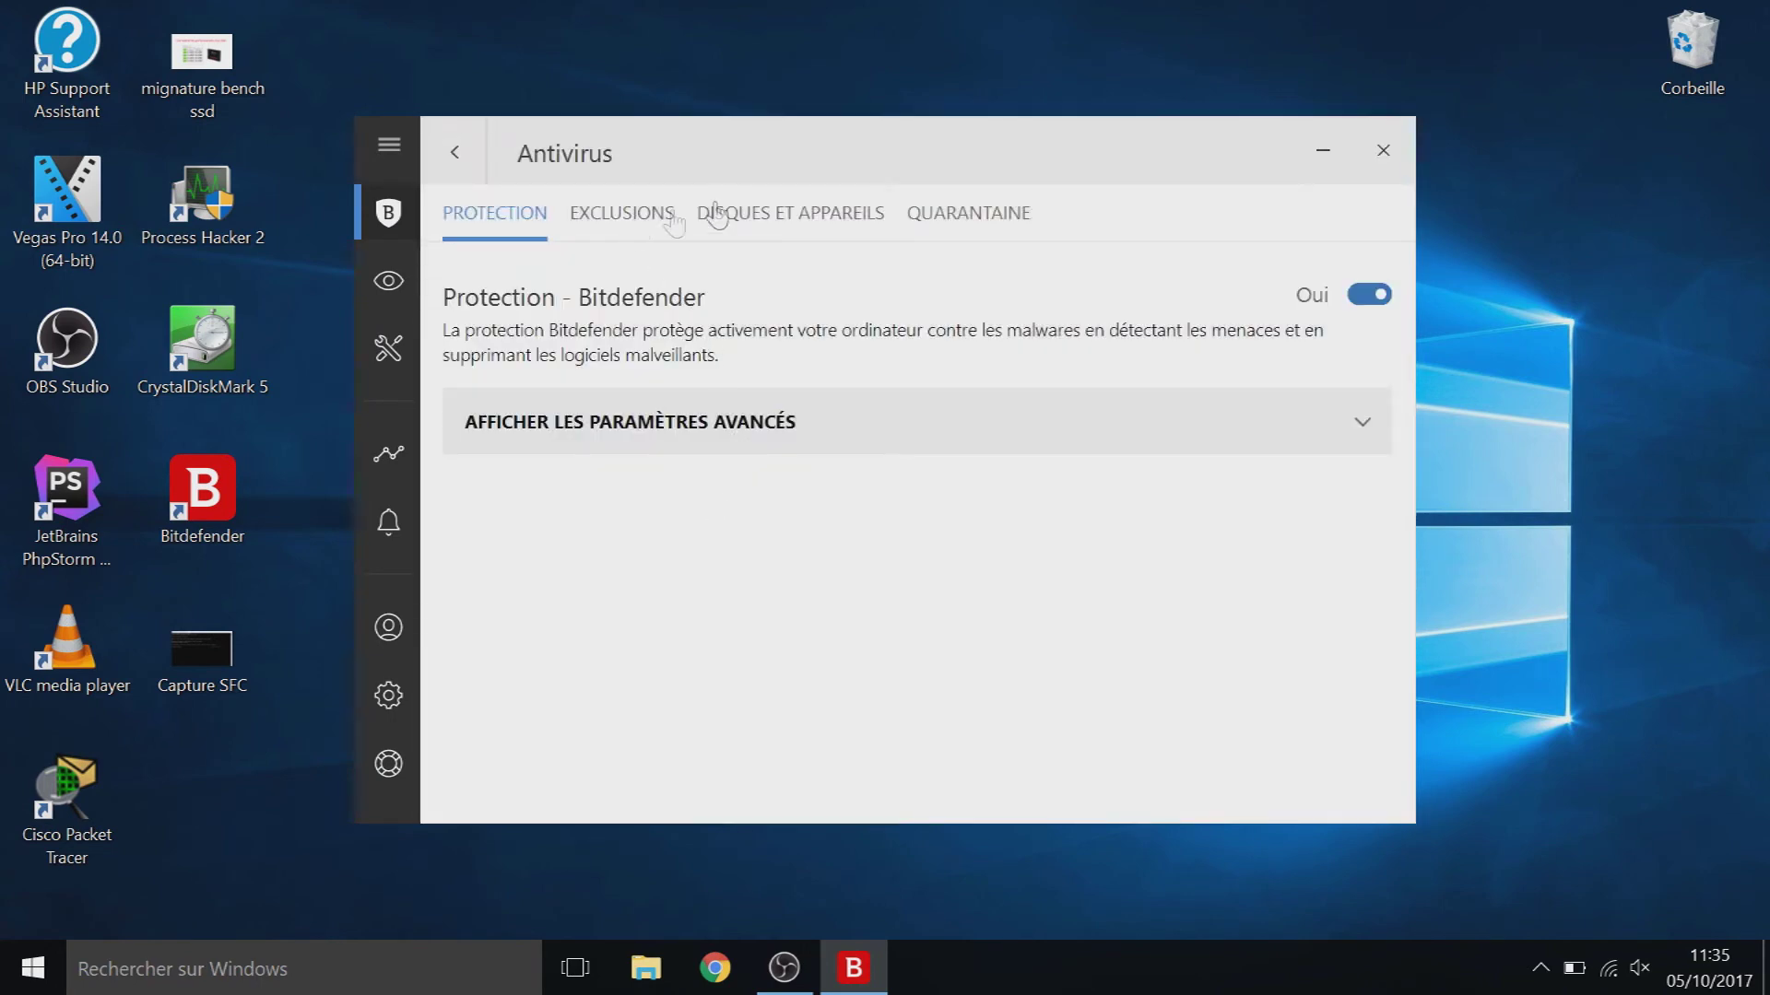
pyautogui.click(947, 218)
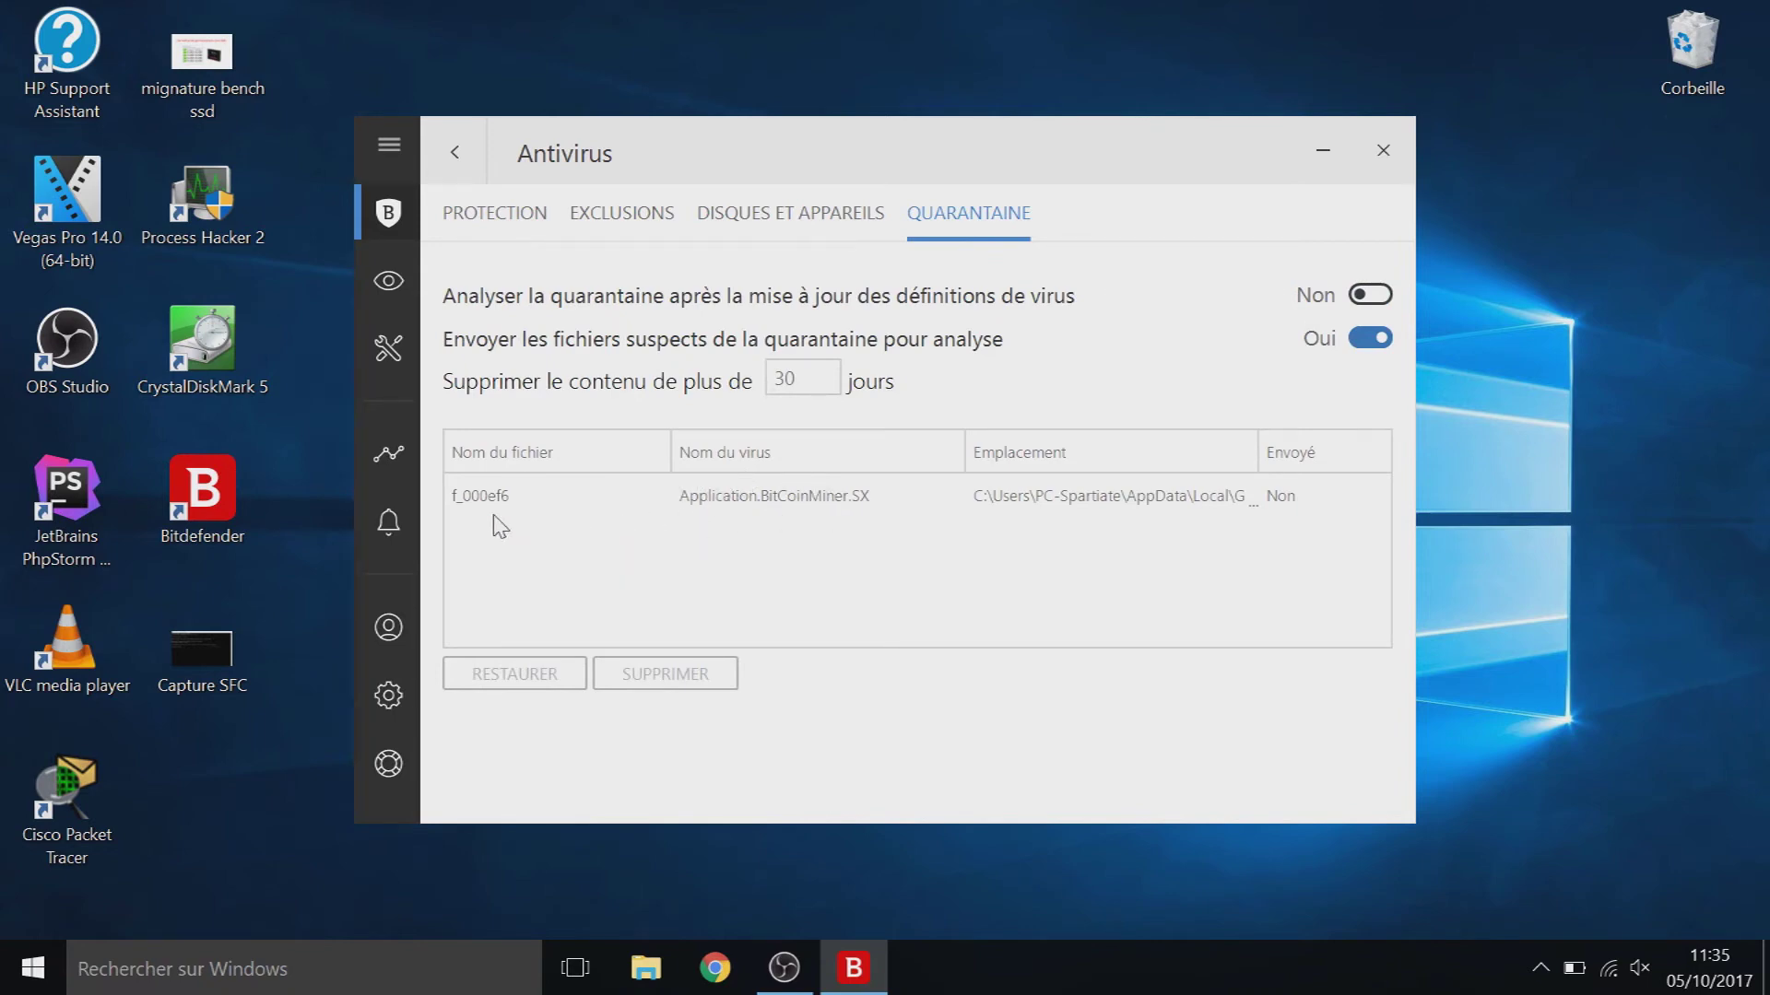
pyautogui.click(397, 229)
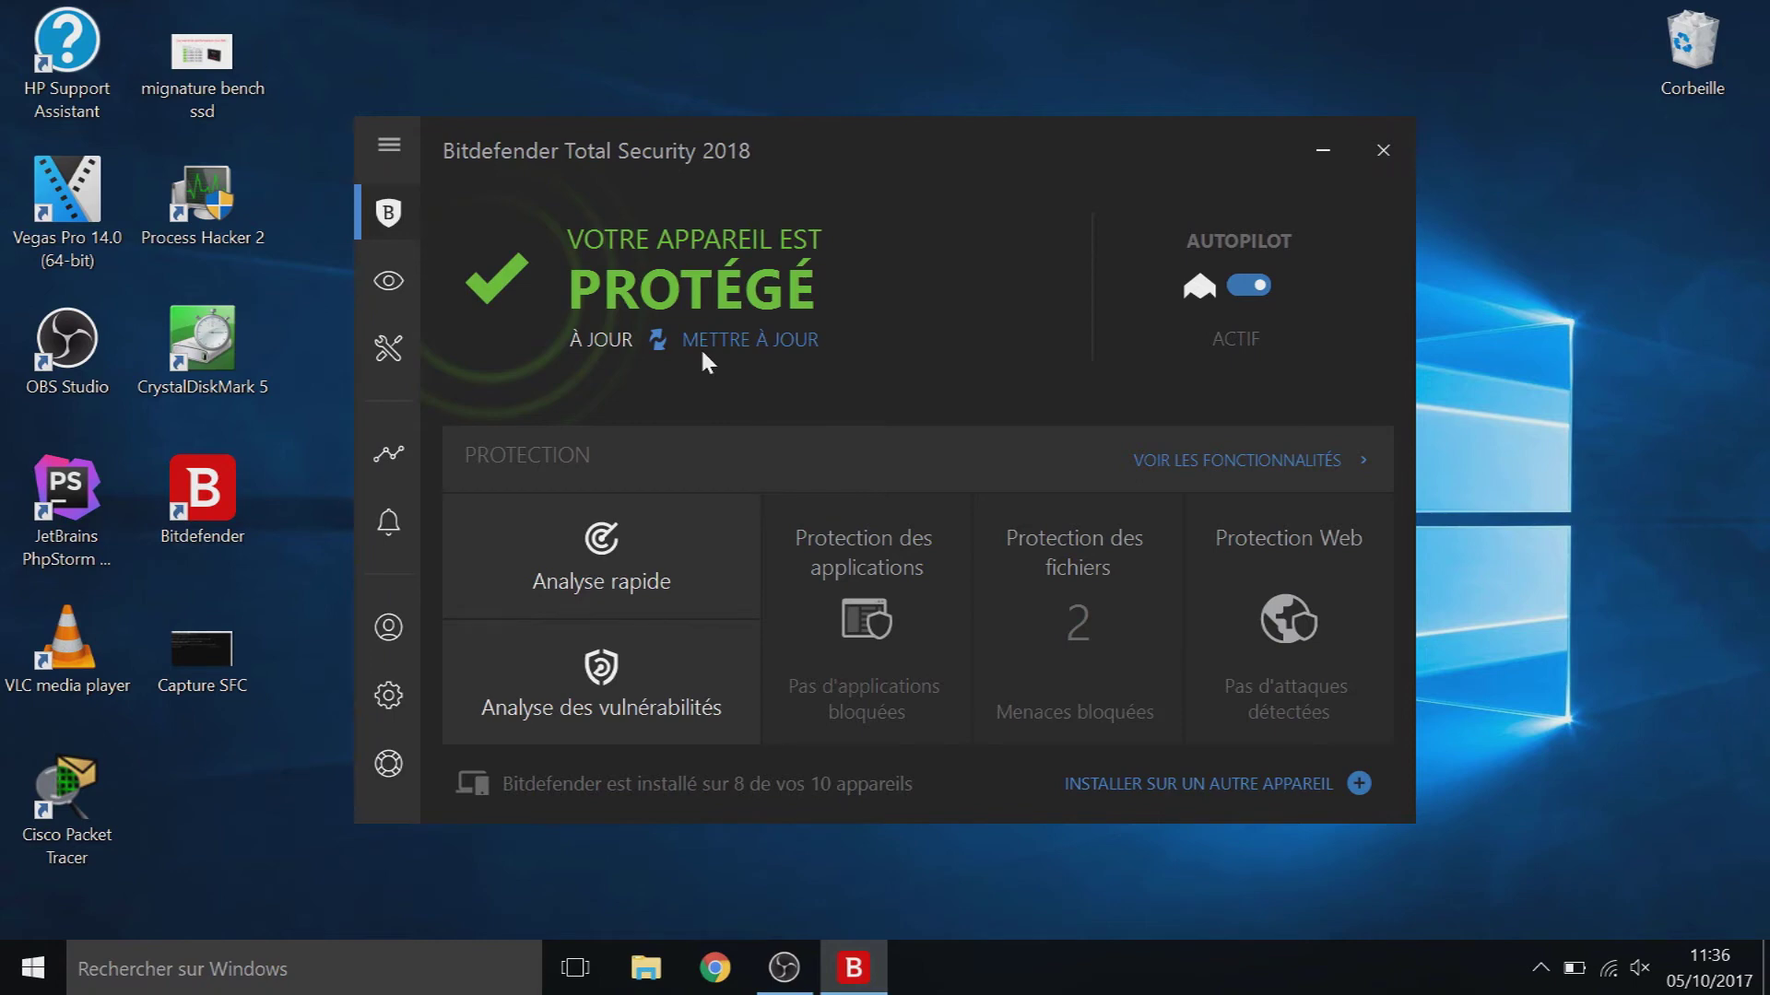
# Step: Review the critical and warning notifications, correct the automatic media execution warning, acknowledge it and show the information notifications
pyautogui.click(388, 535)
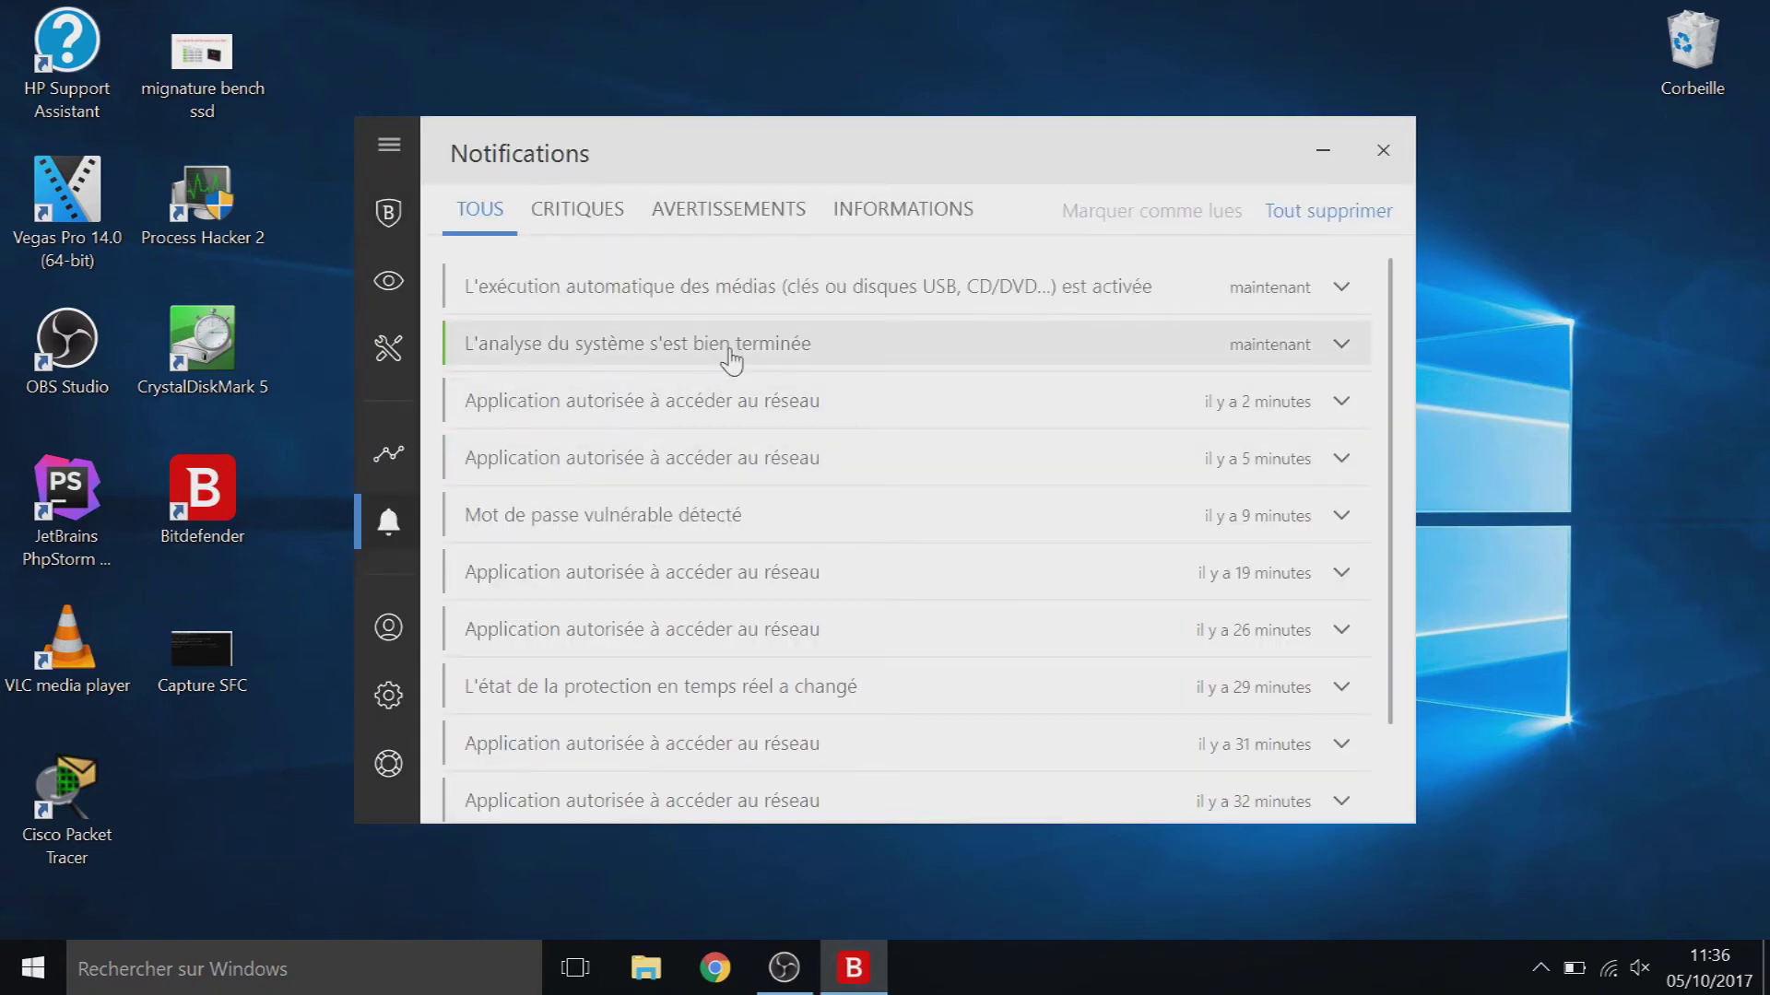
pyautogui.click(577, 223)
pyautogui.click(729, 225)
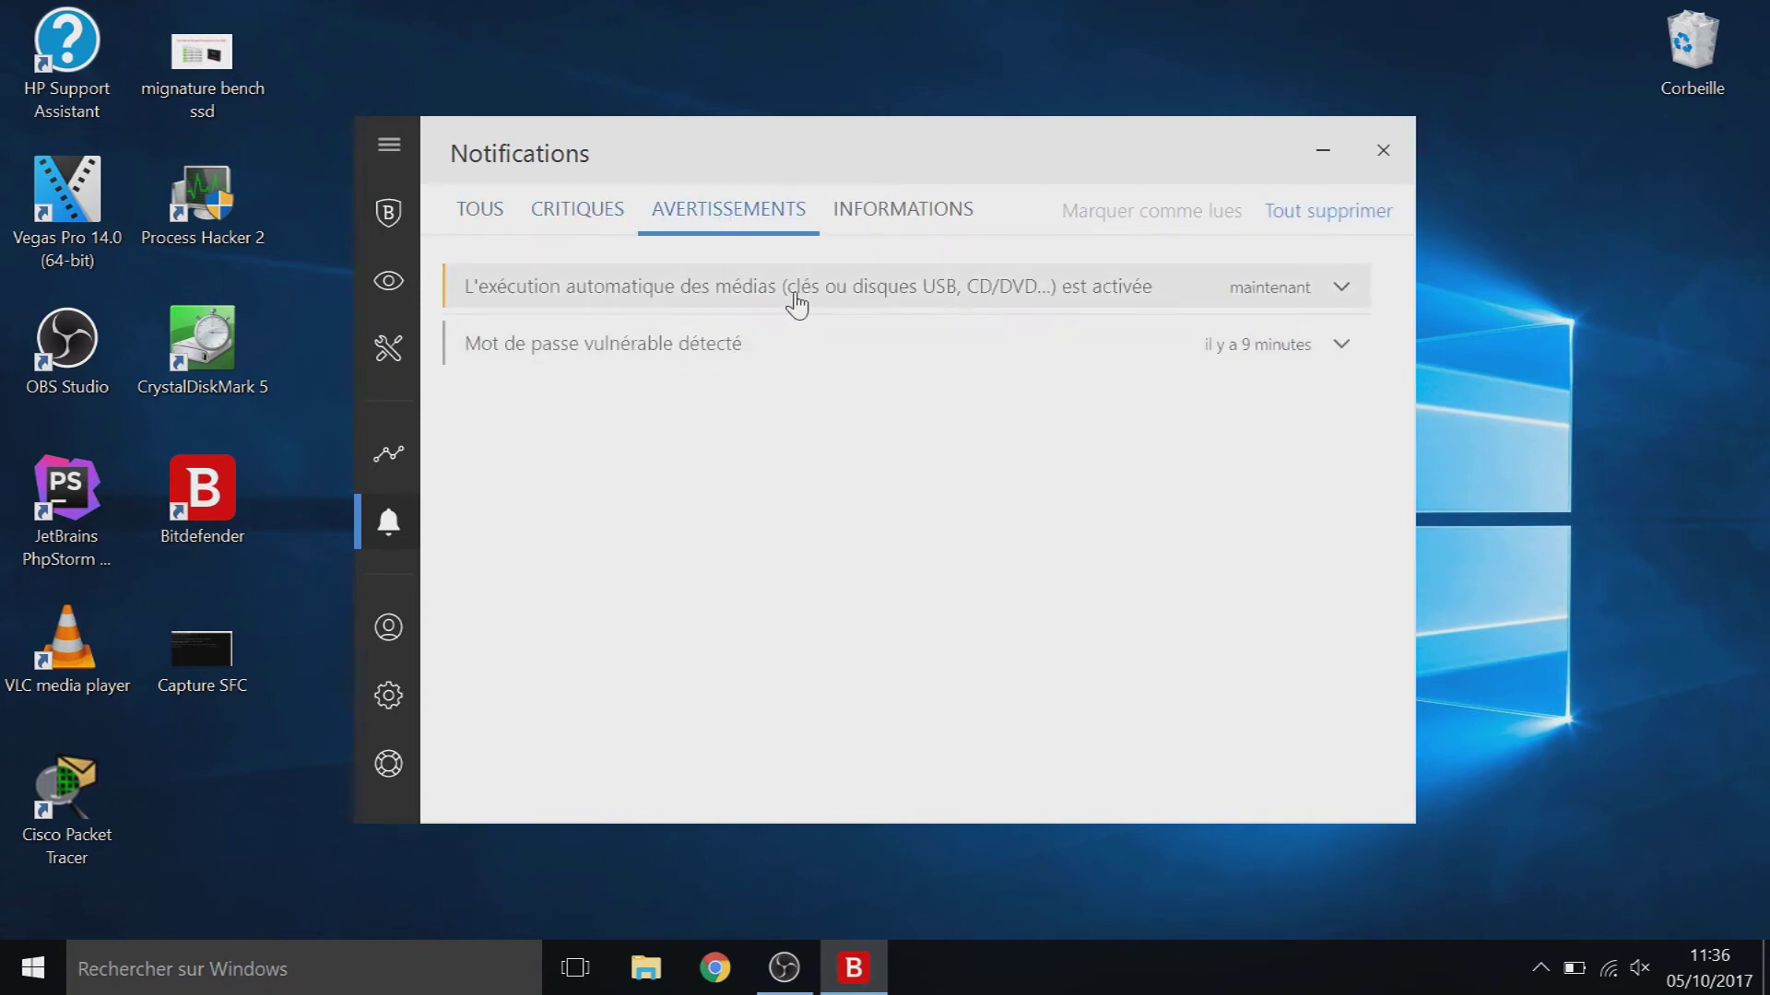
pyautogui.click(795, 295)
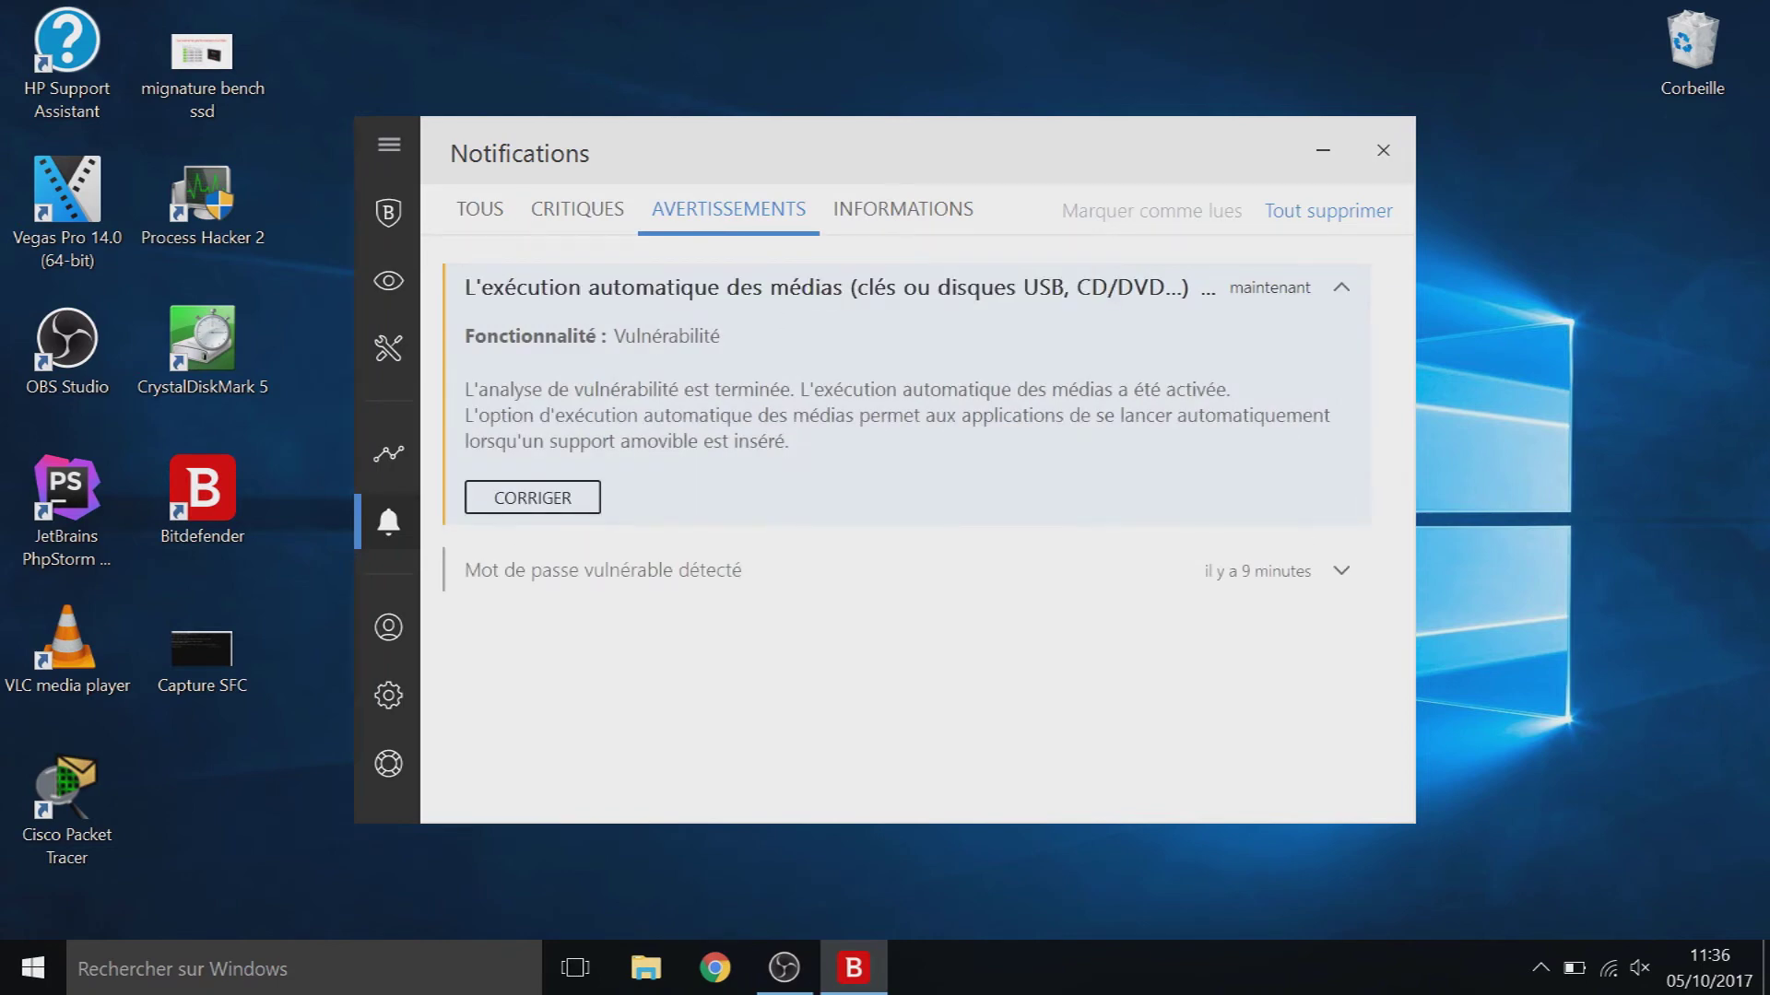
pyautogui.click(532, 498)
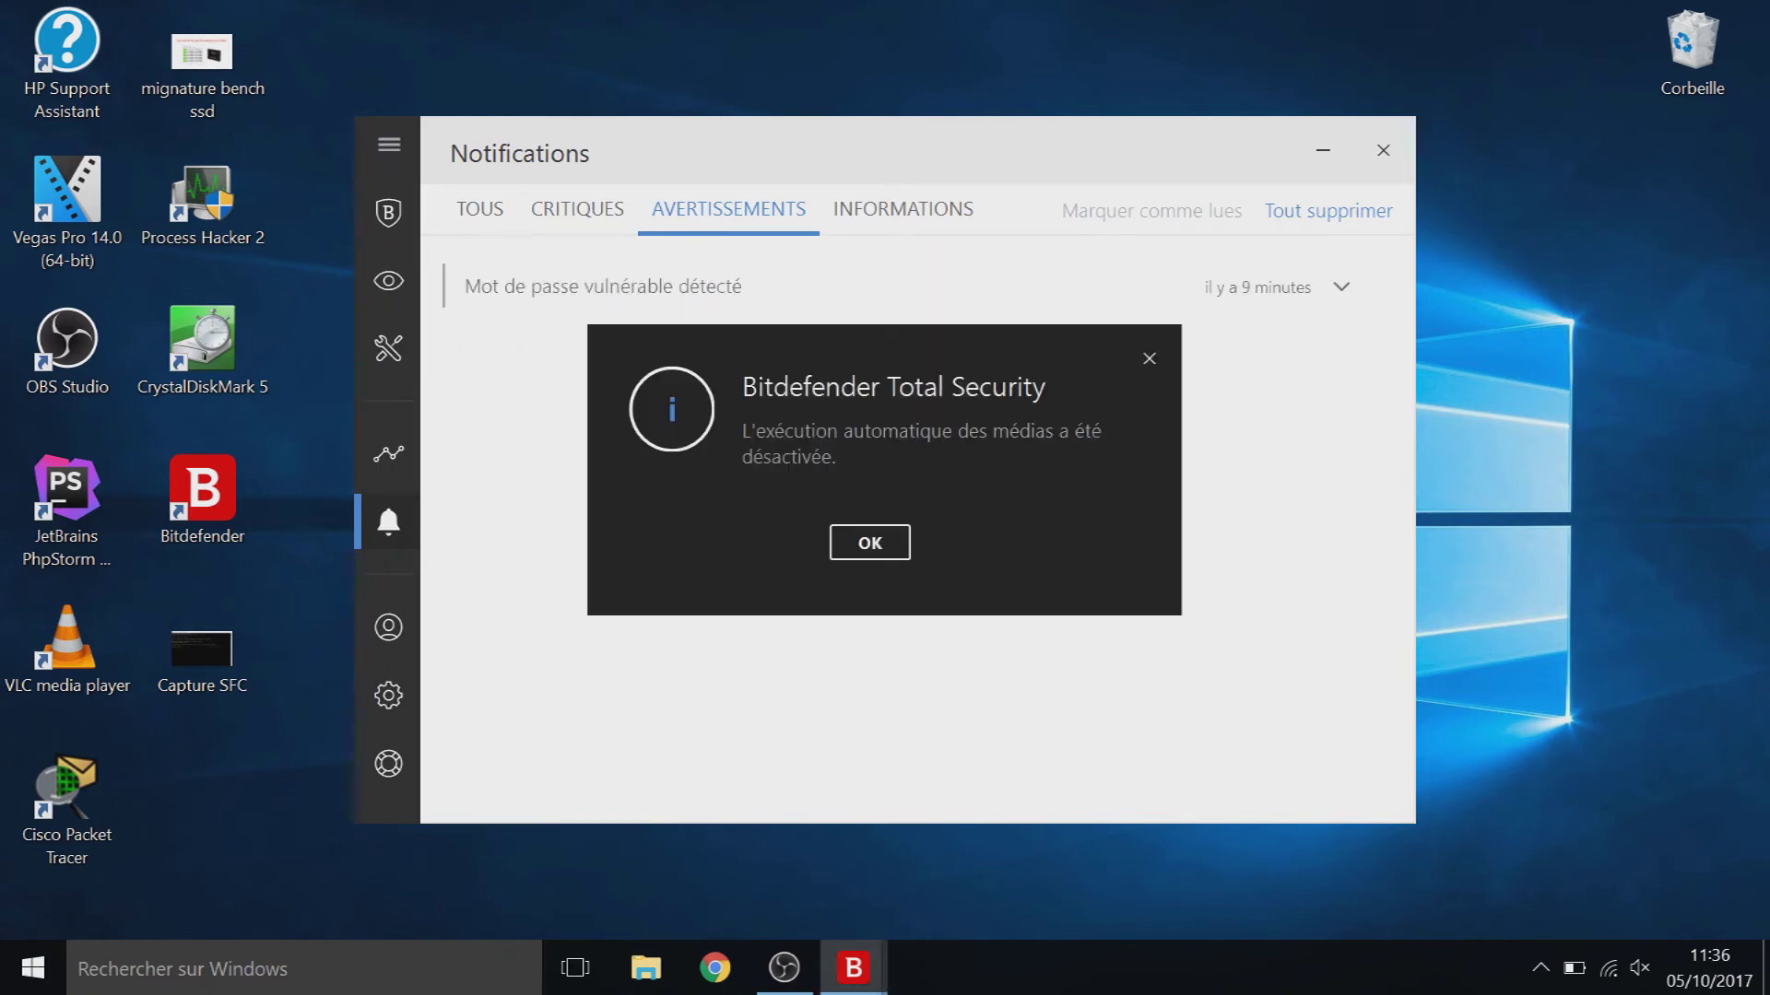
pyautogui.click(864, 544)
pyautogui.click(892, 226)
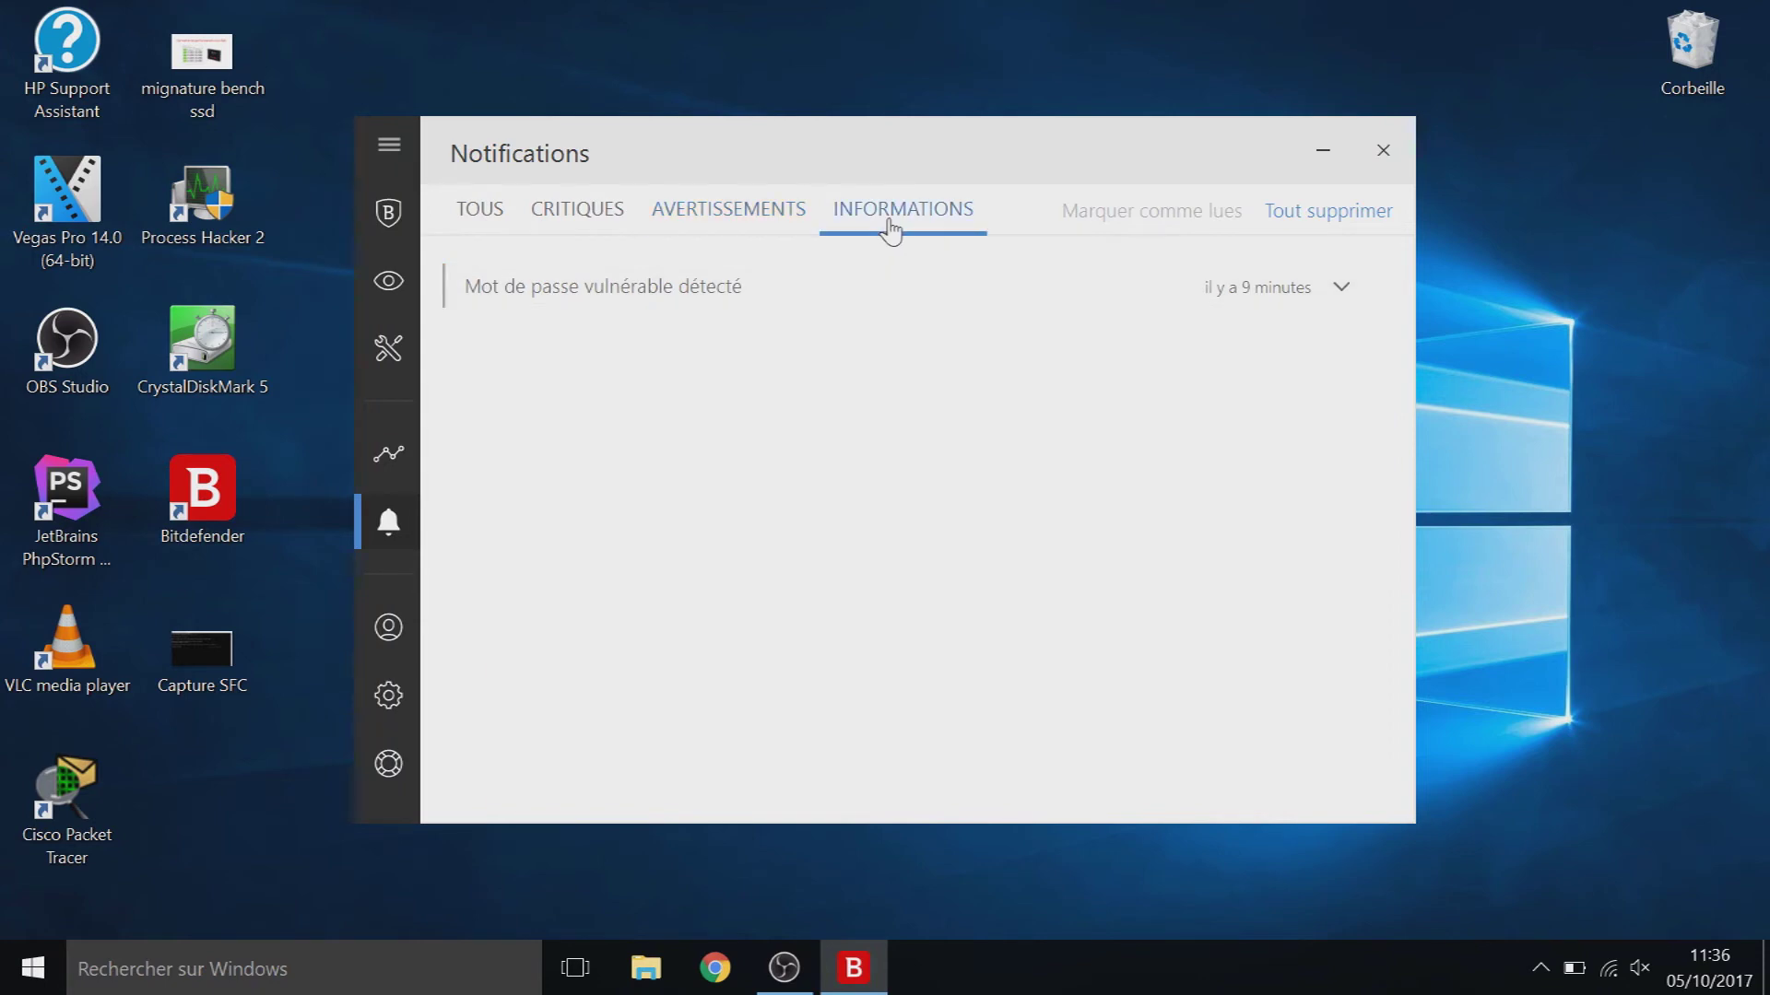
# Step: Show the complete list of notifications and close the Bitdefender window
pyautogui.click(503, 224)
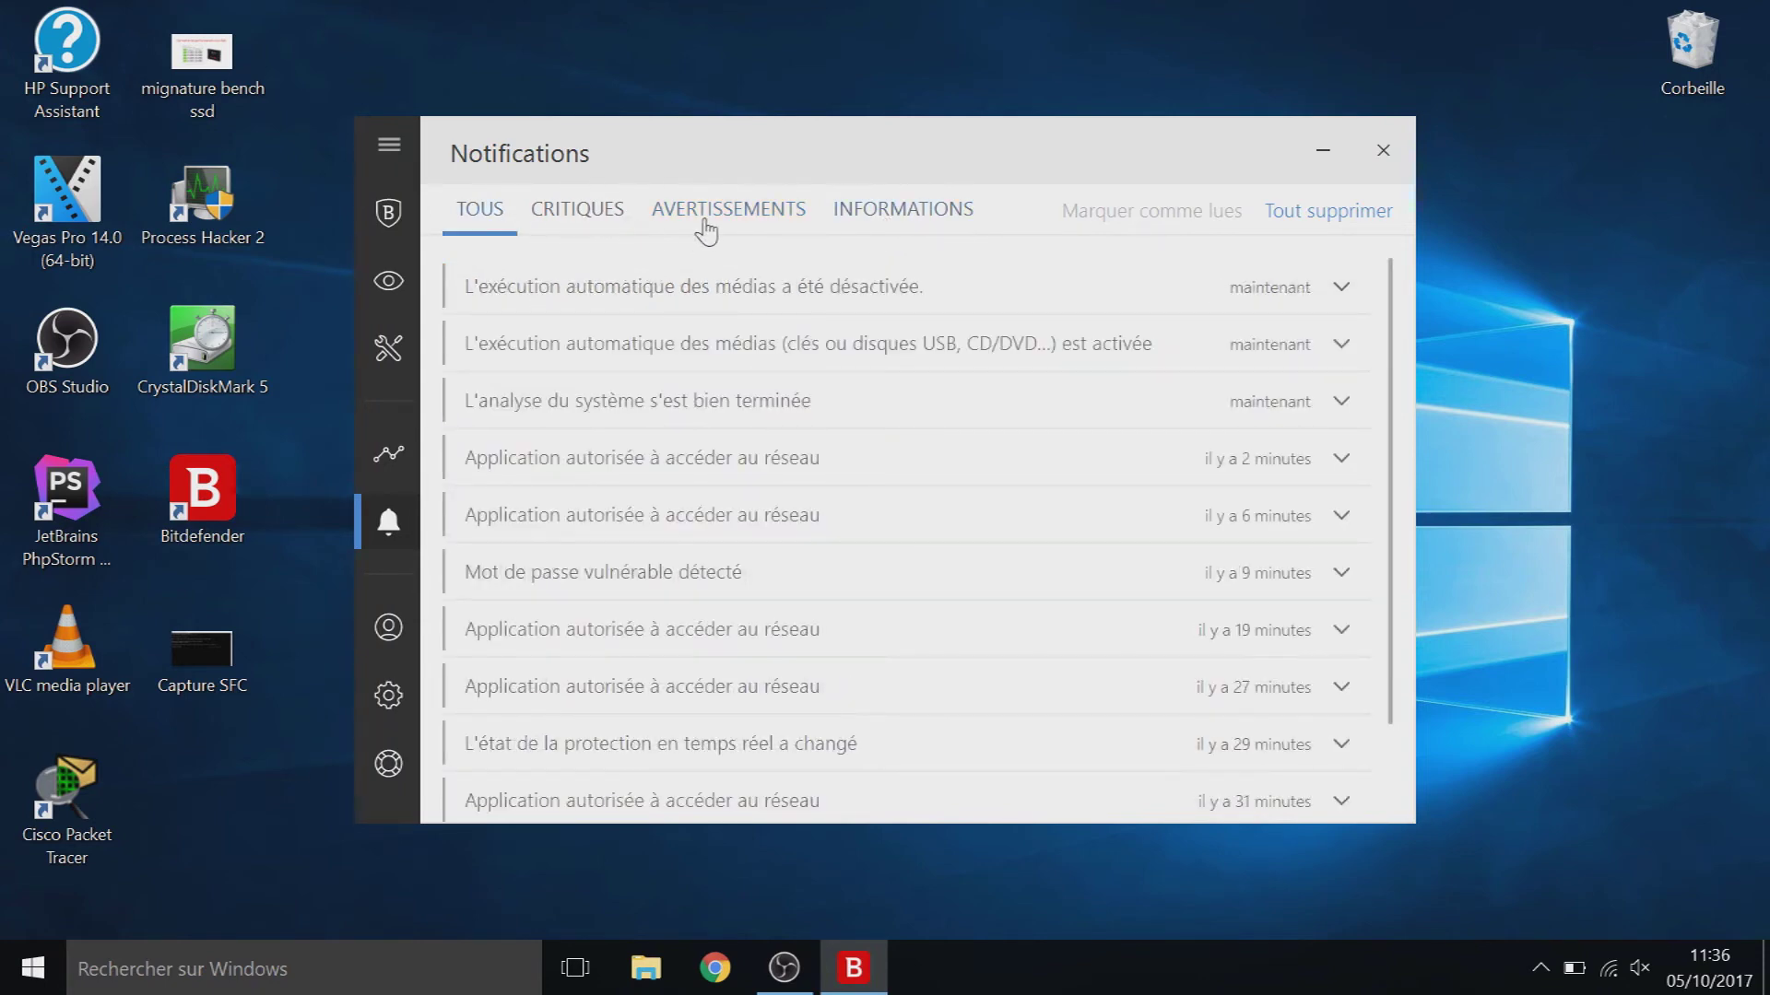
pyautogui.click(1383, 149)
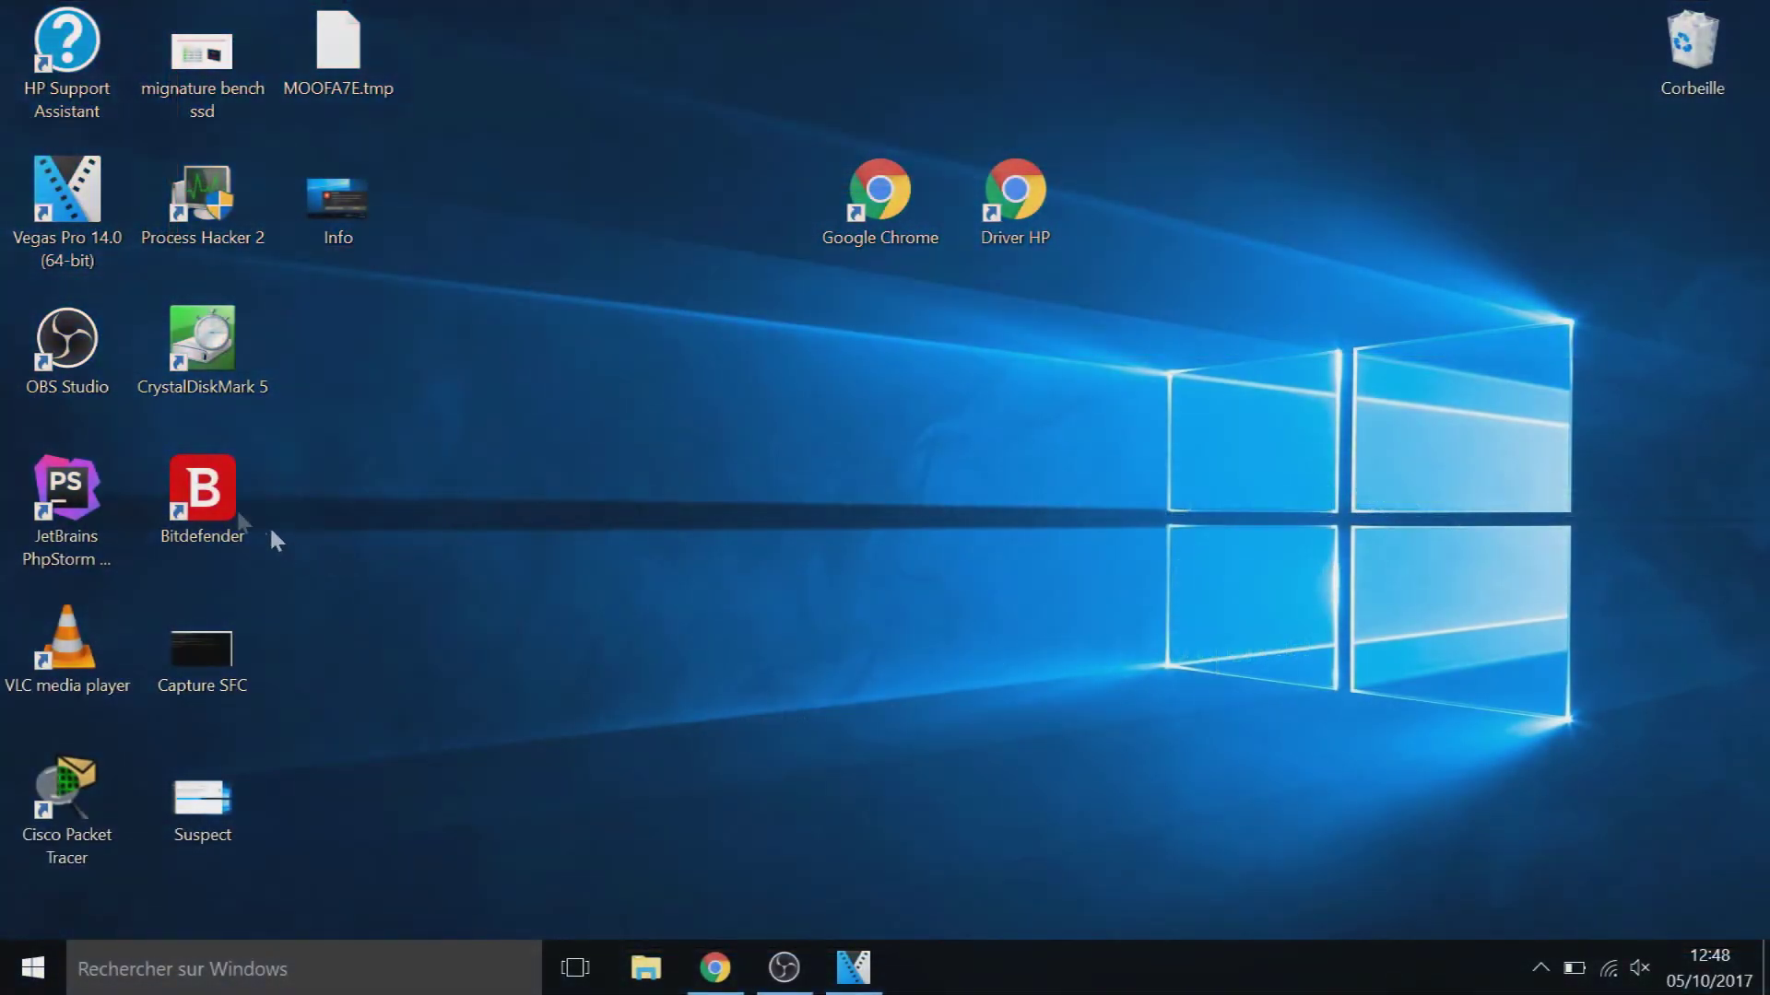
# Step: Reopen Bitdefender and read the critical notification about the application access blocked by Safe Files
pyautogui.doubleClick(235, 513)
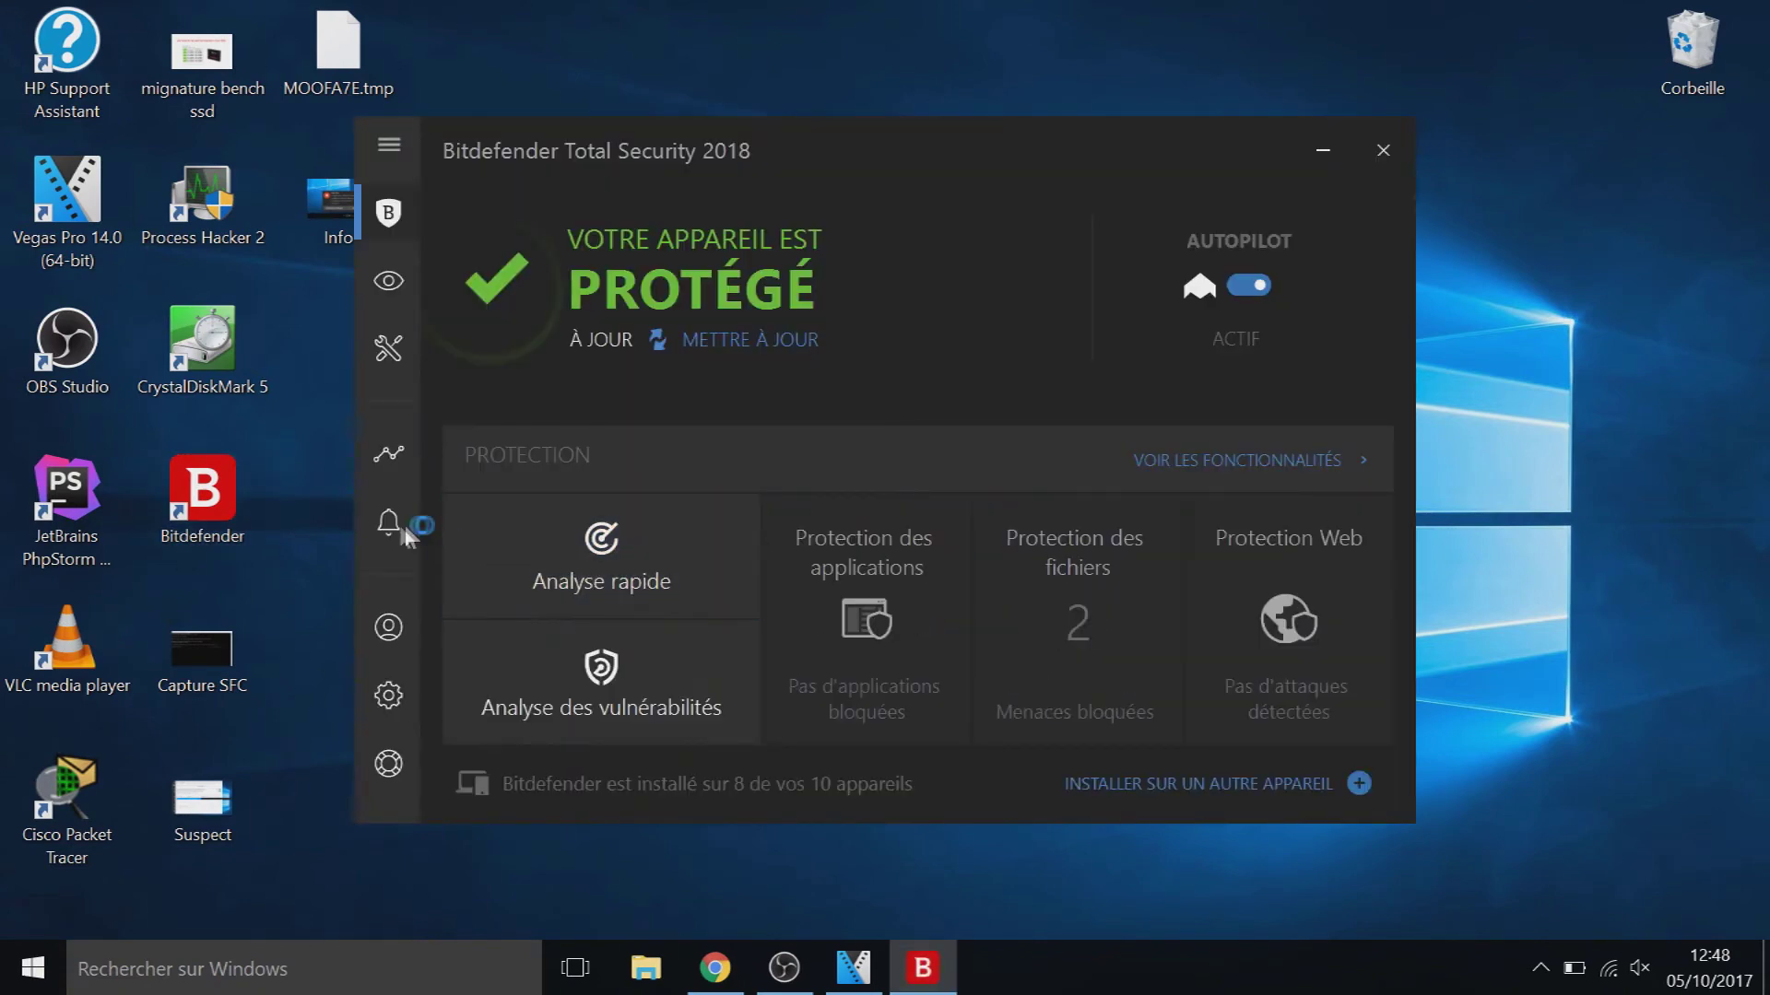
pyautogui.click(388, 524)
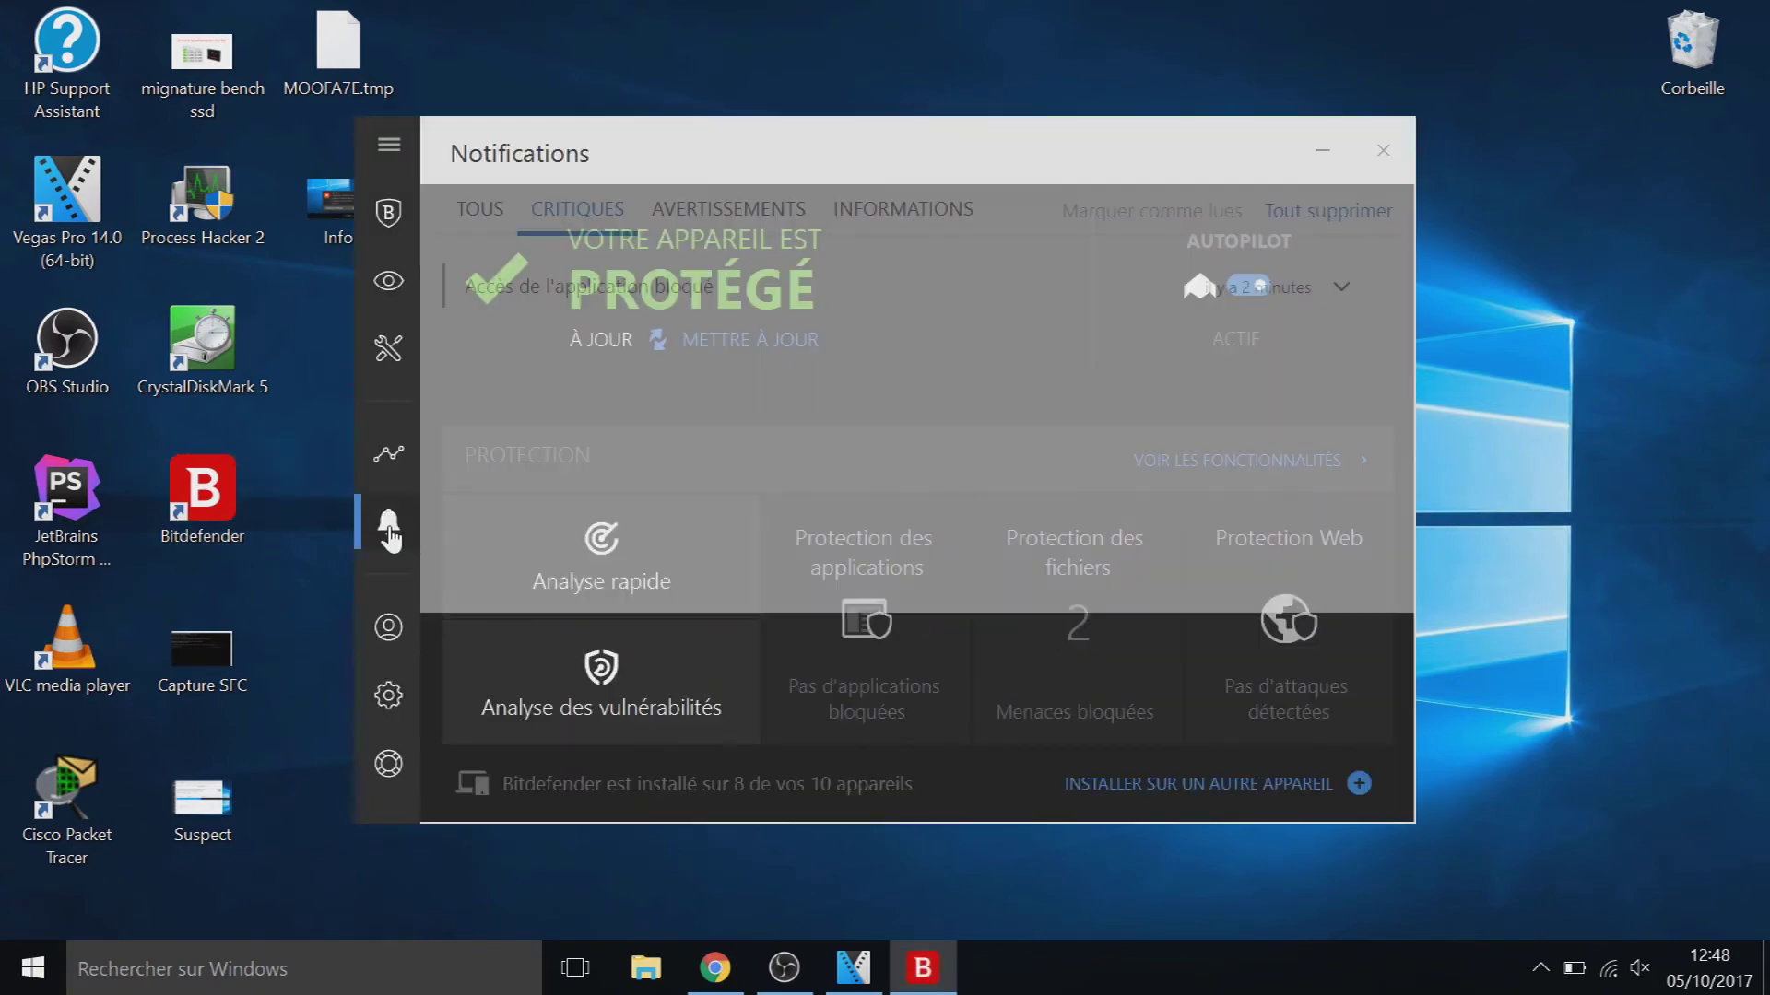
pyautogui.click(752, 293)
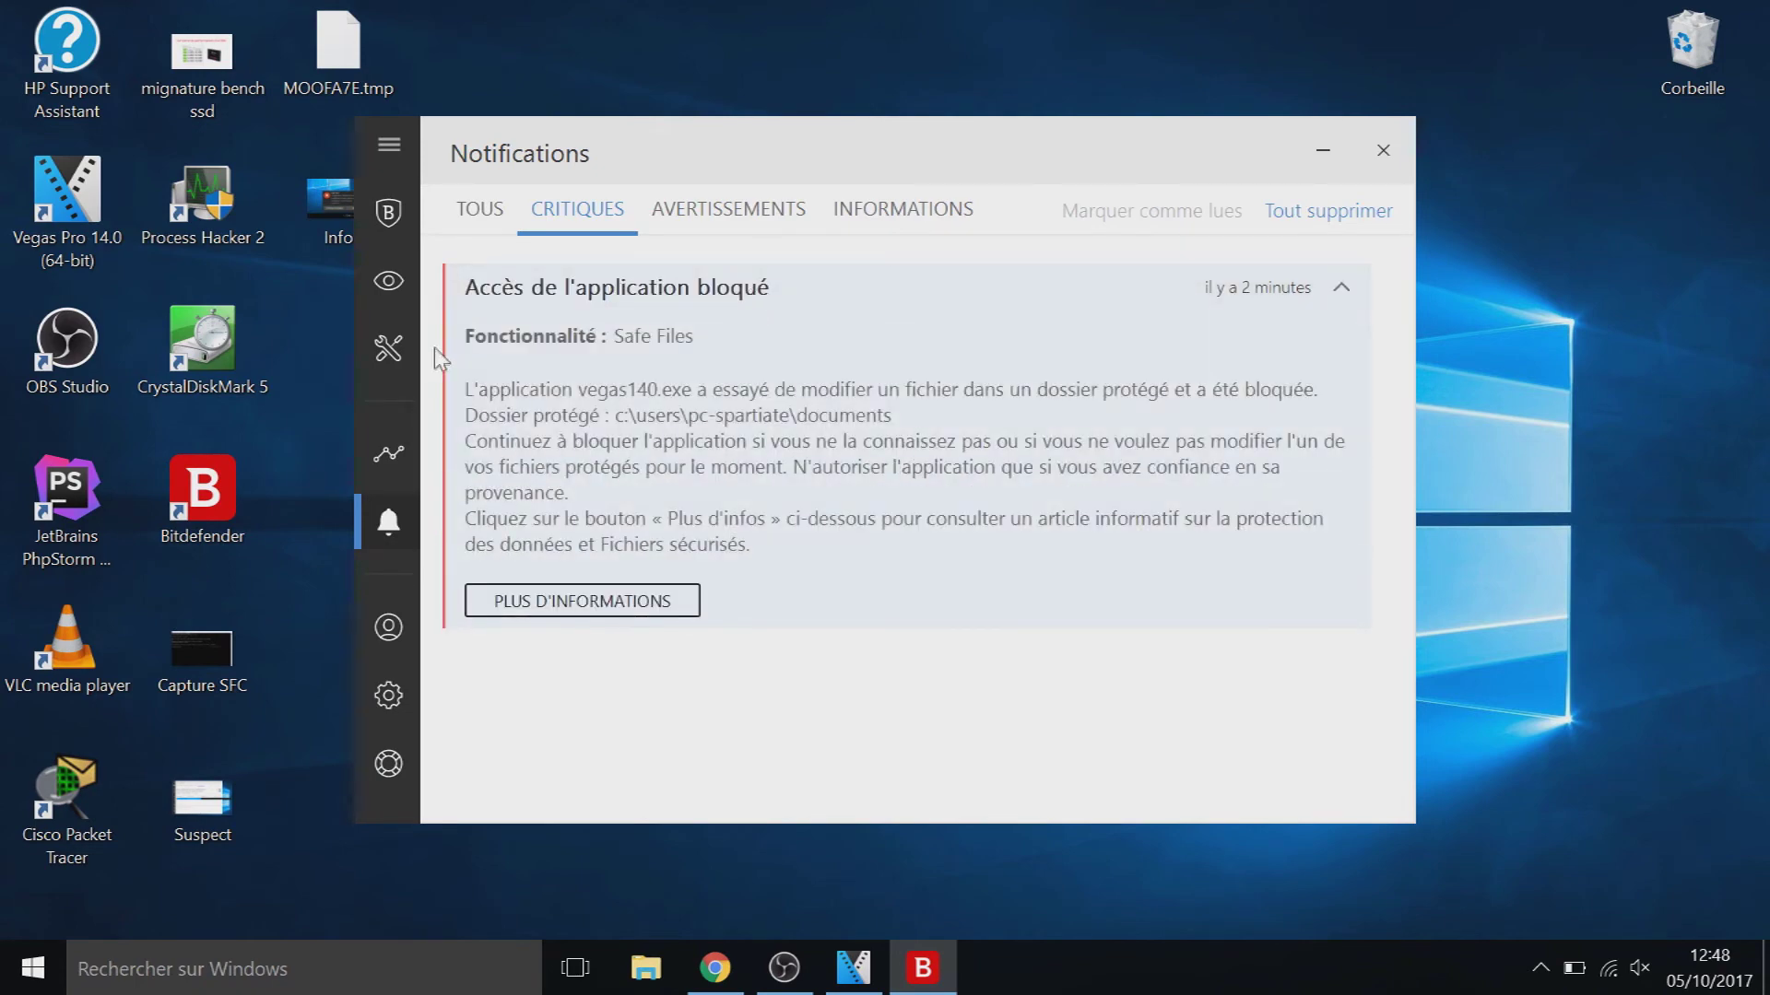
# Step: Set VEGAS Pro to Autorisé in the Safe Files application access list and close Bitdefender
pyautogui.click(388, 213)
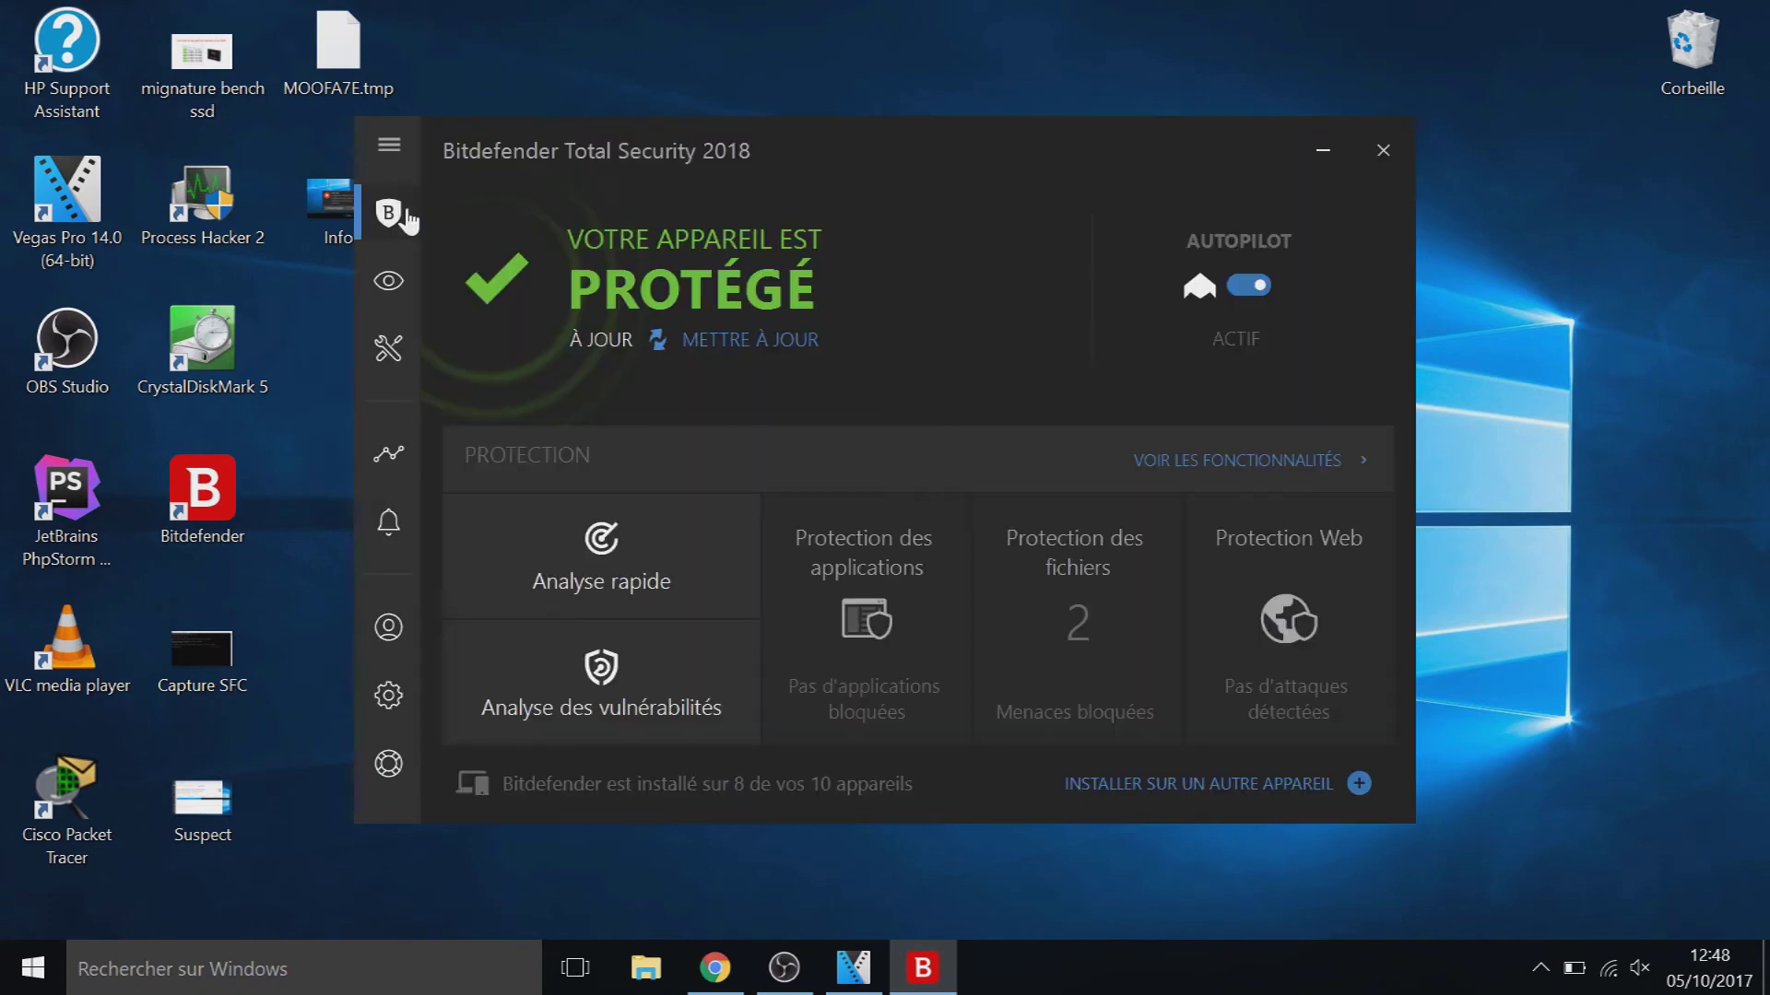
pyautogui.click(1341, 489)
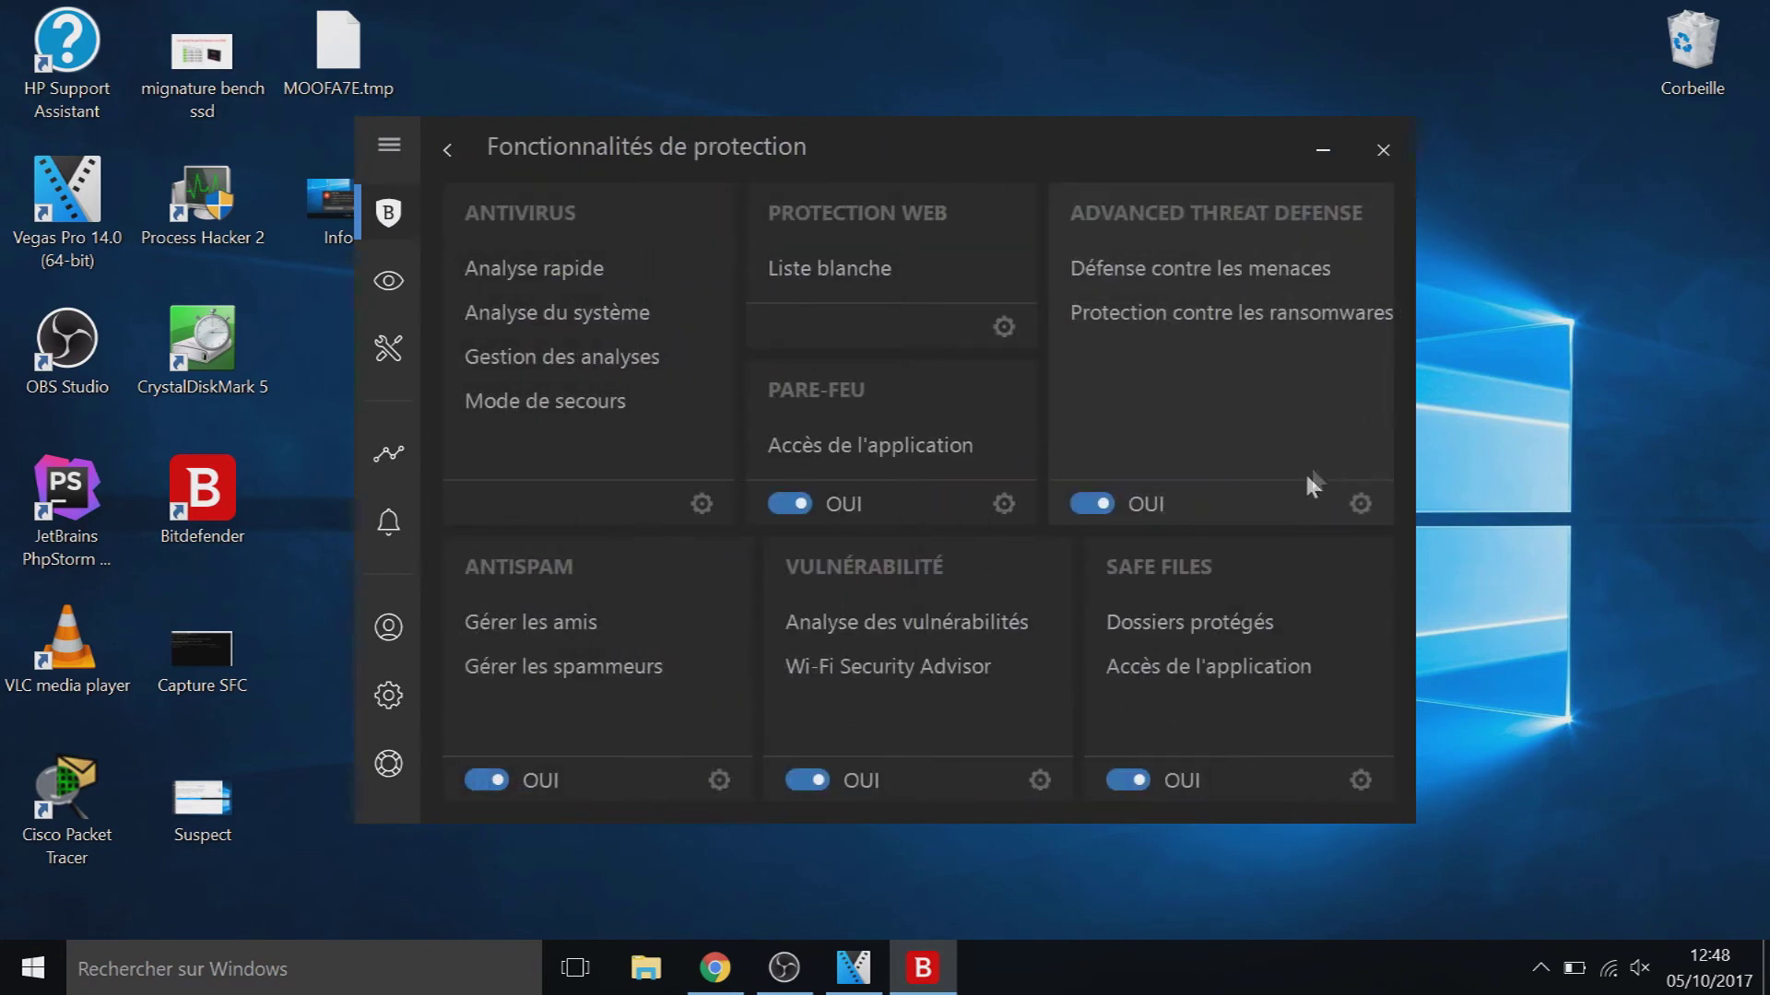
pyautogui.click(1223, 682)
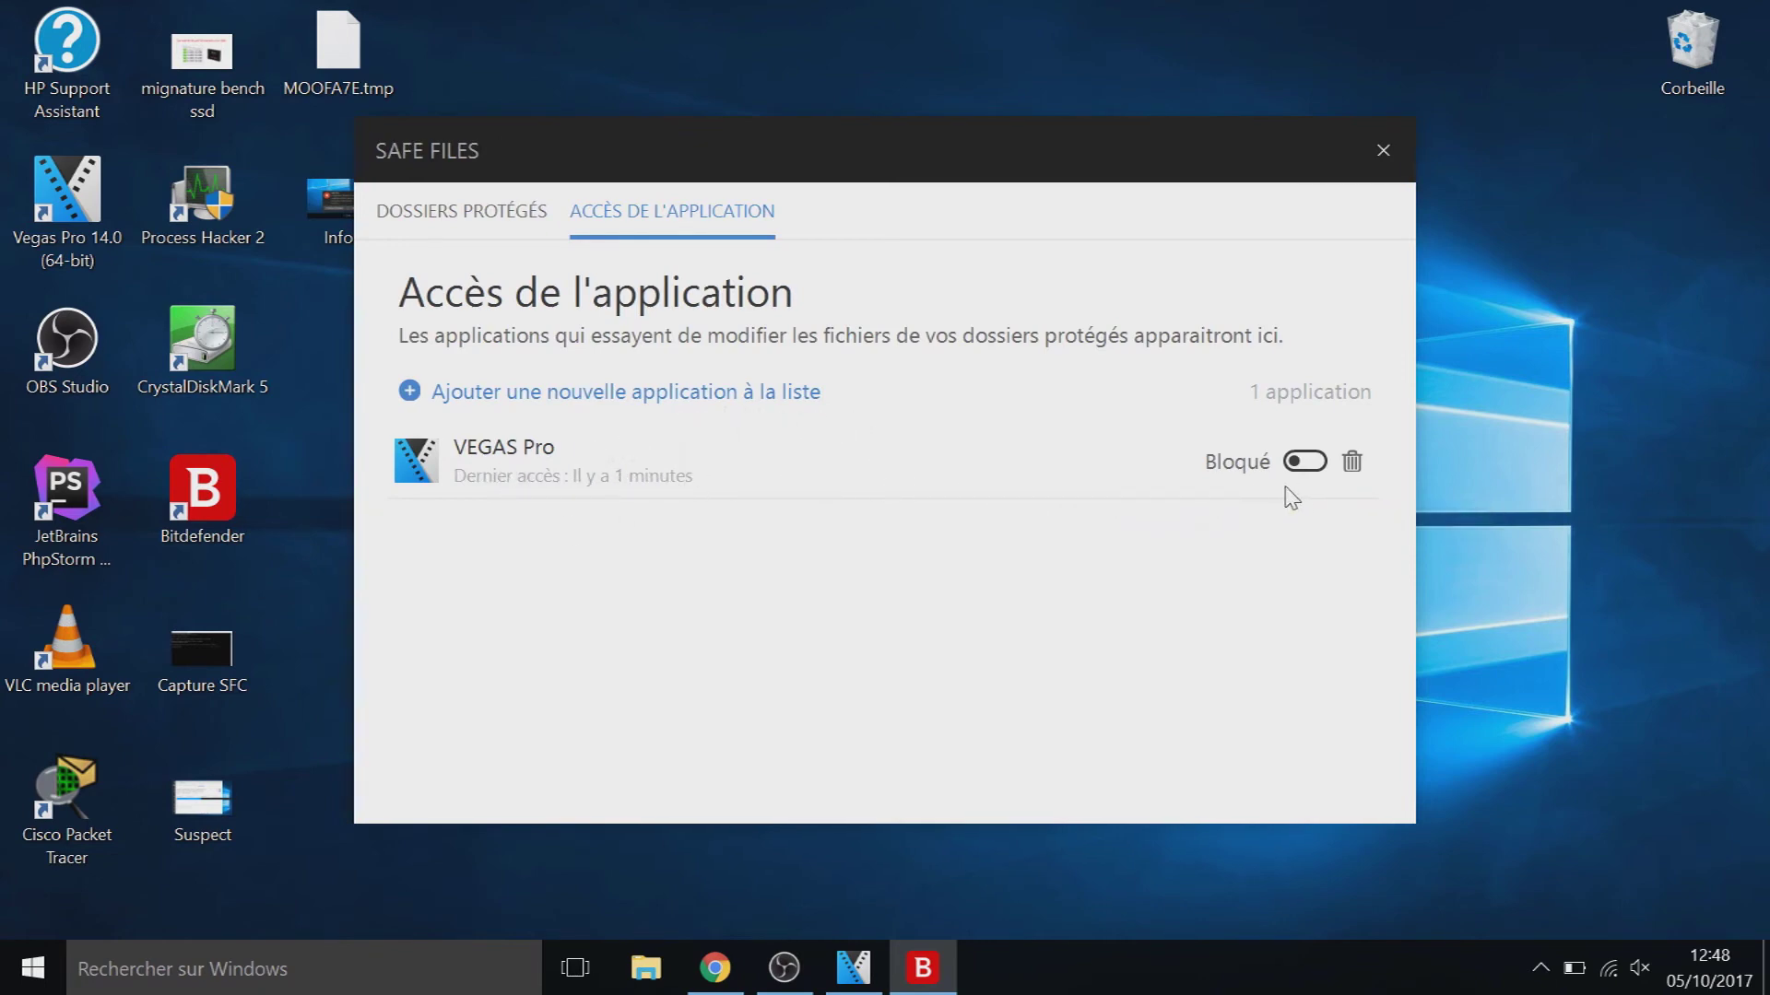
pyautogui.click(1313, 464)
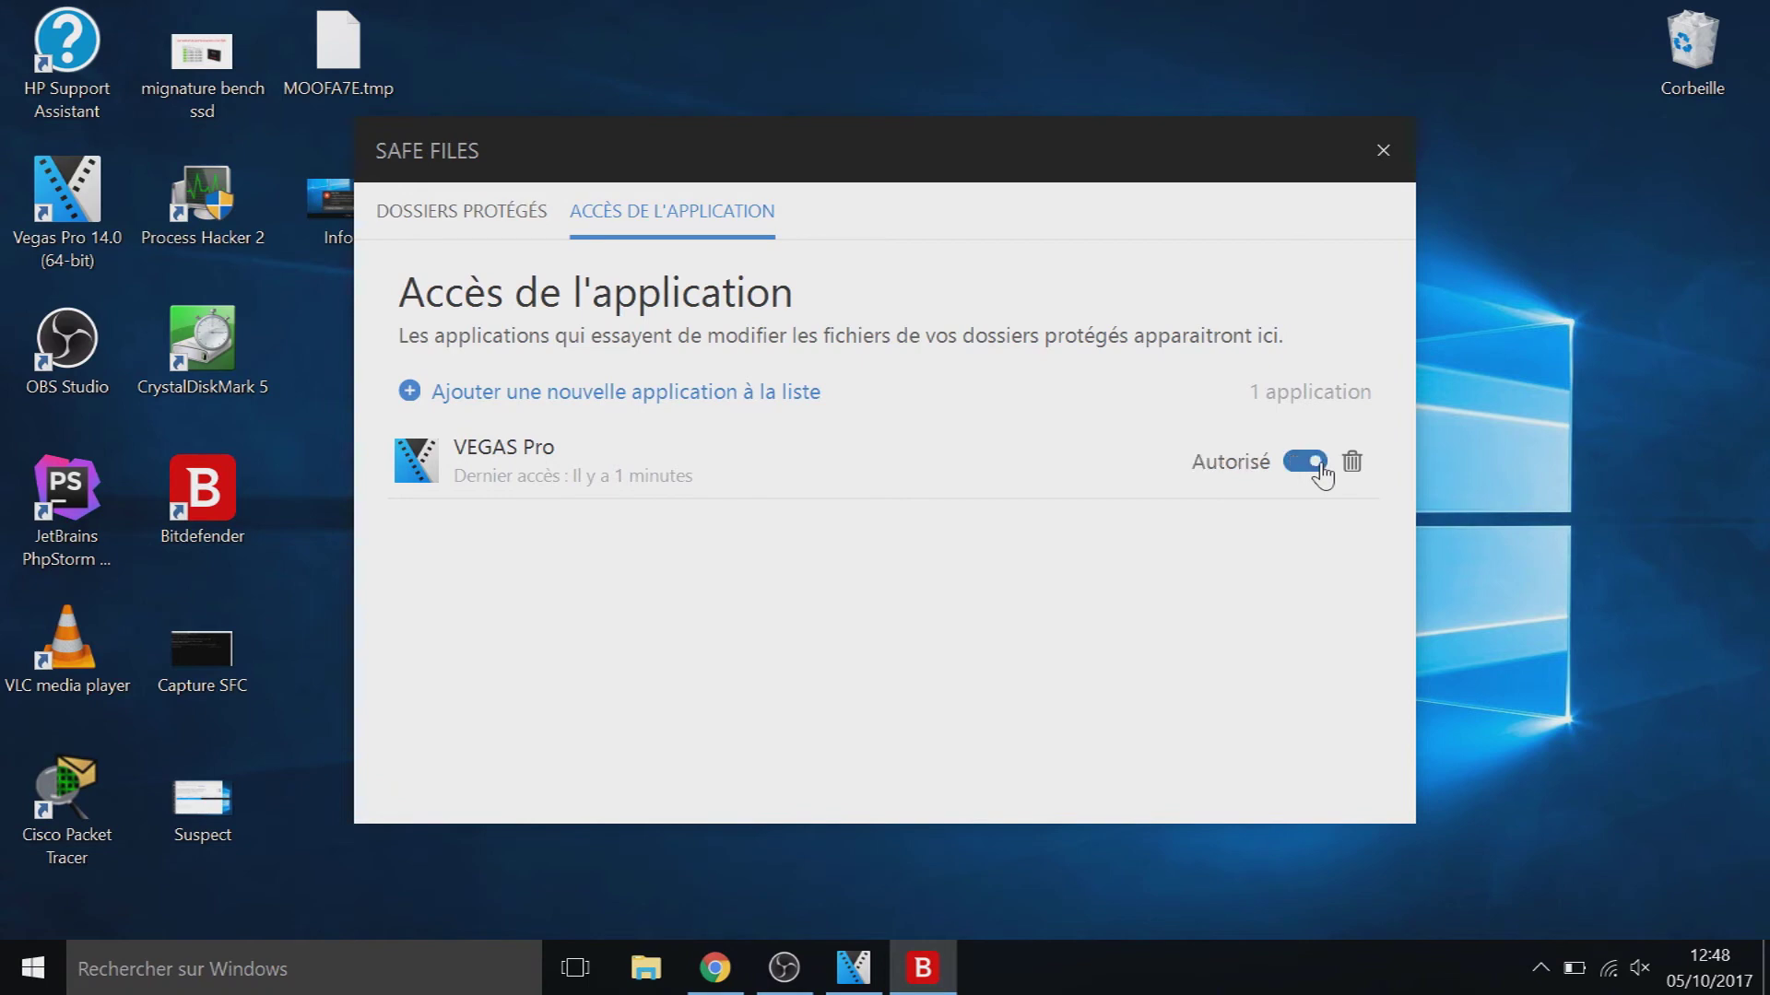
pyautogui.click(1383, 151)
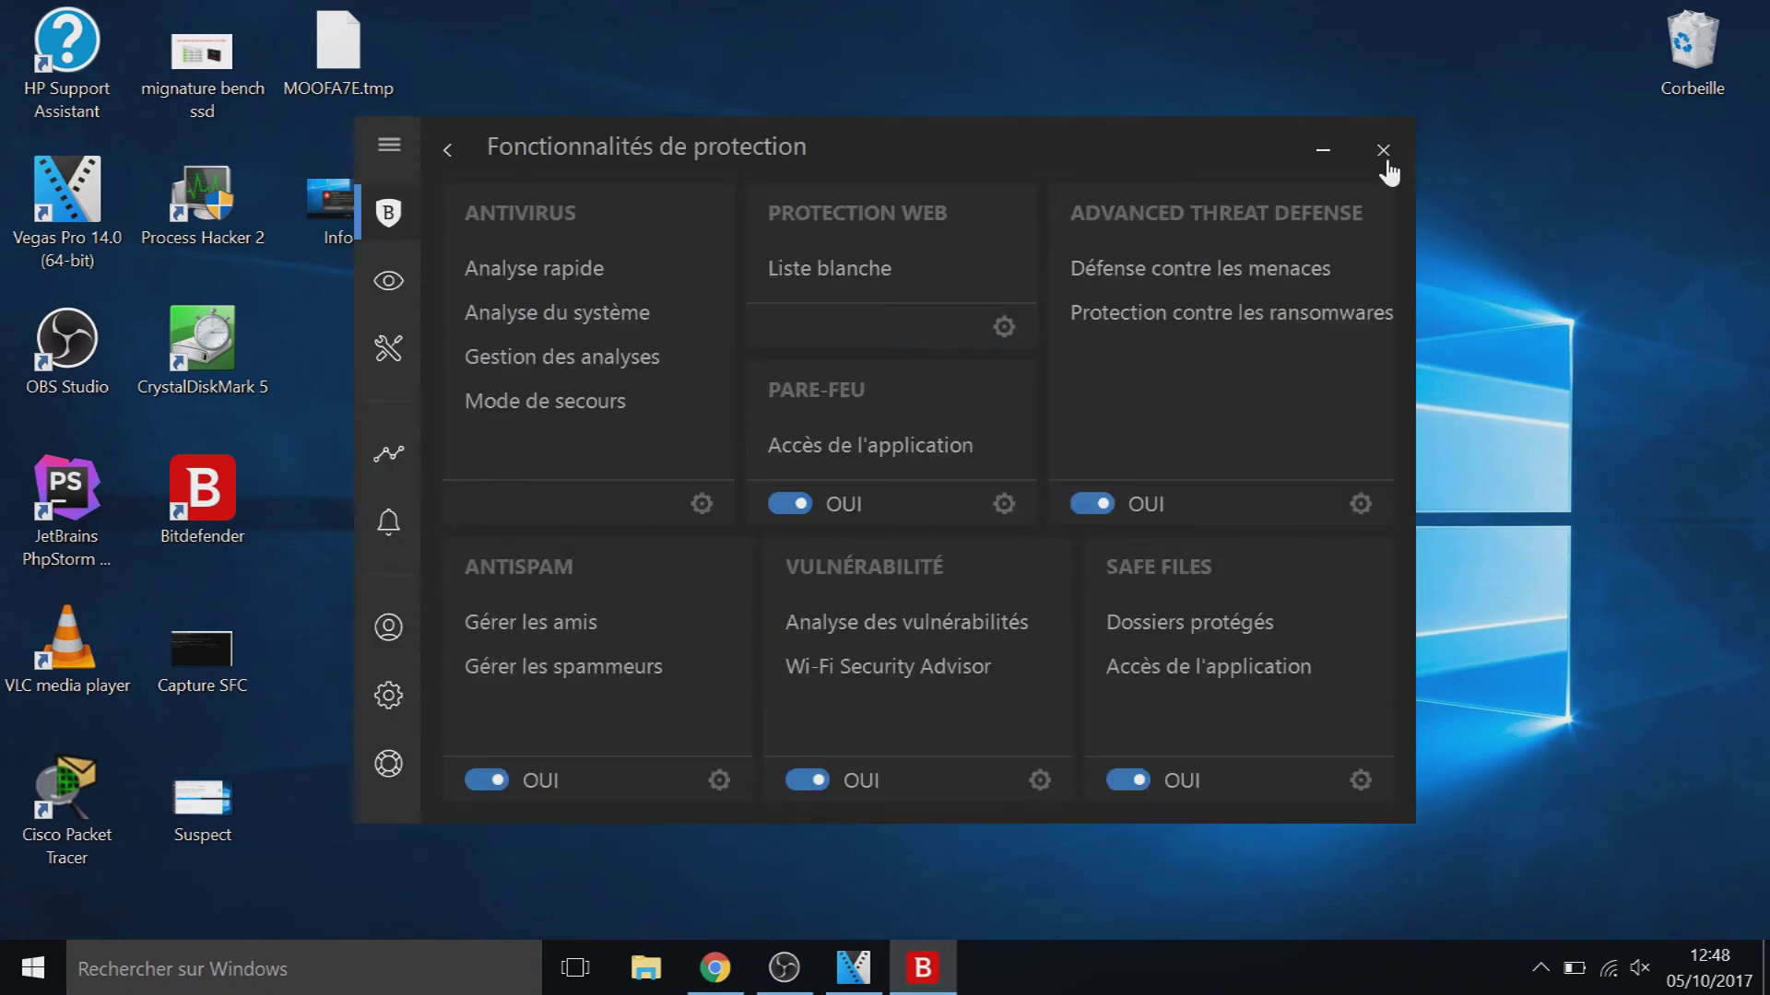
pyautogui.click(1384, 153)
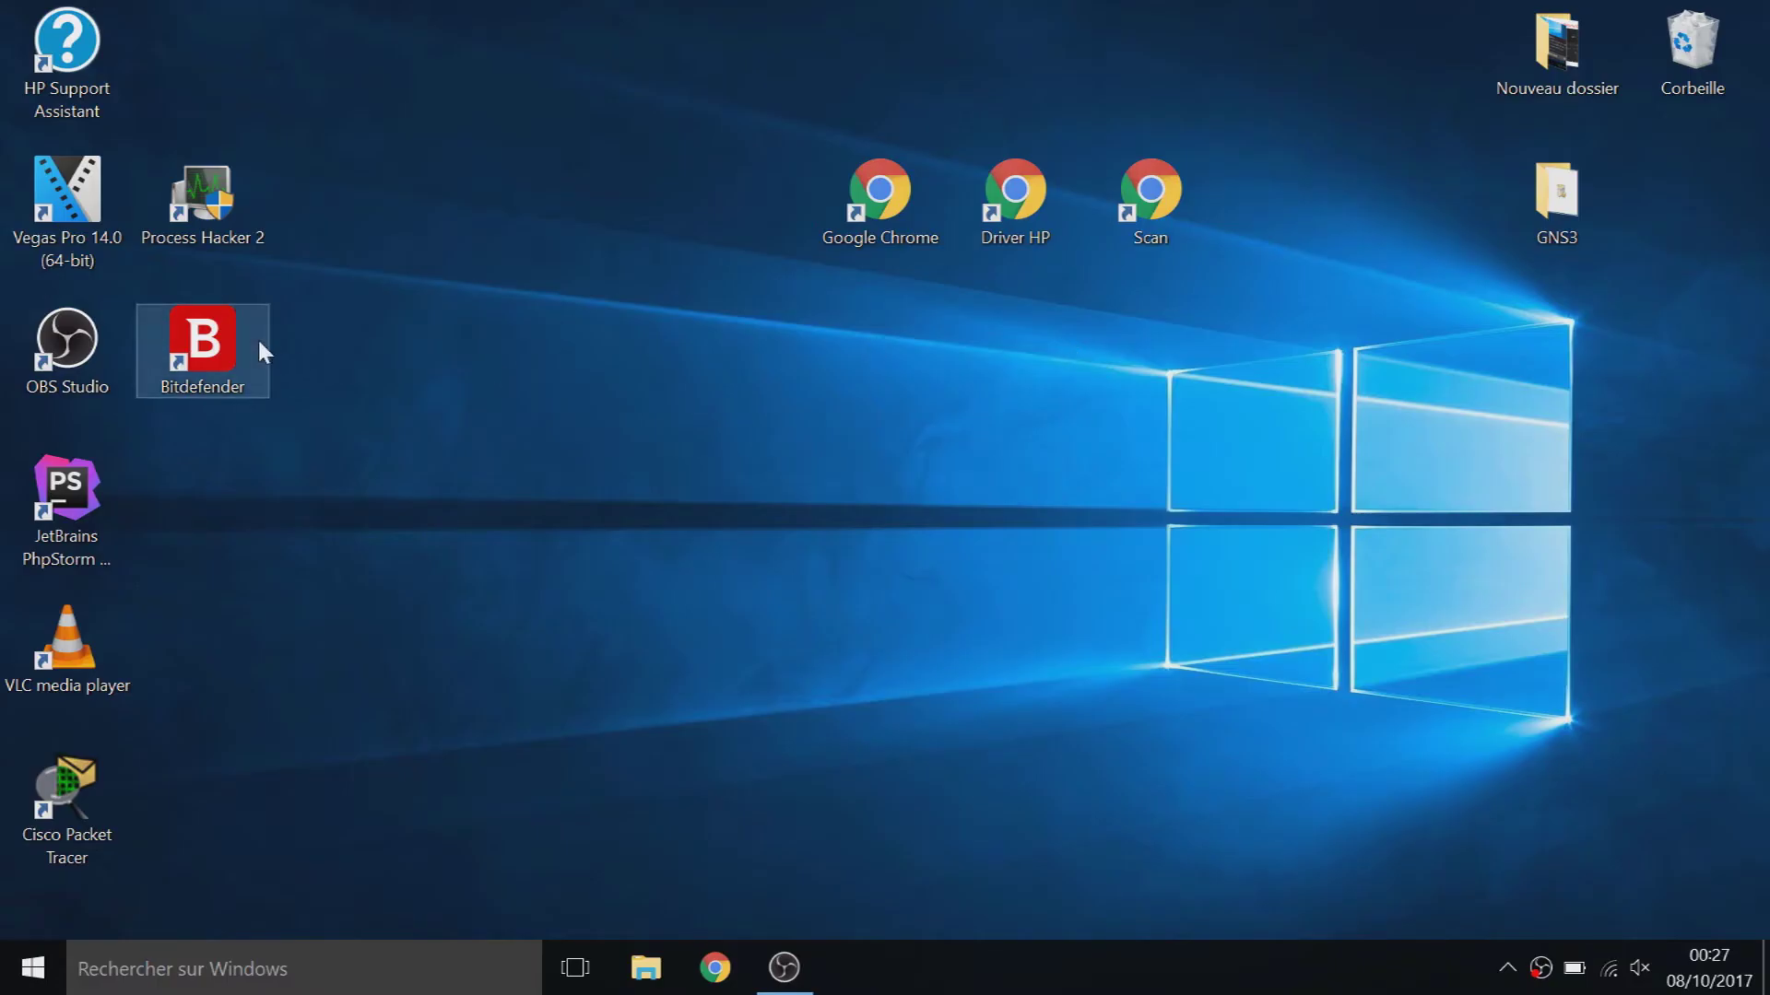
# Step: Reopen Bitdefender, examine the freebox network's details in Wi-Fi Security Advisor and return to the public Wi-Fi list
pyautogui.doubleClick(229, 334)
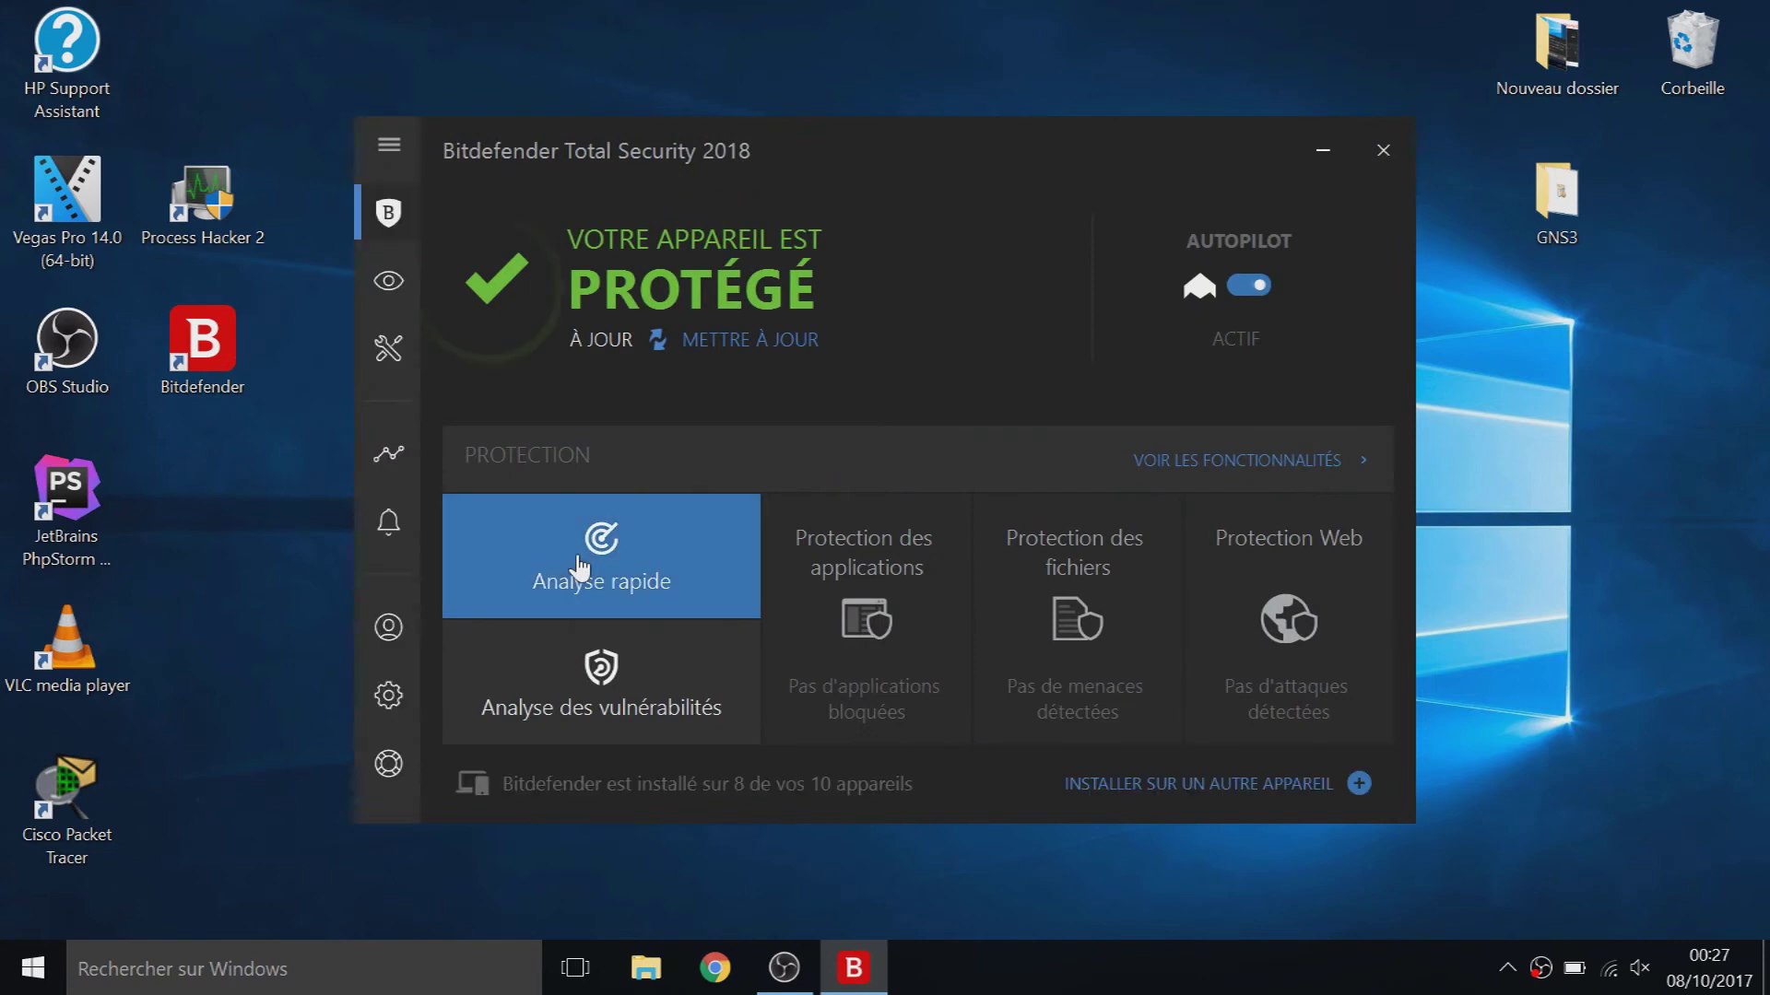
pyautogui.click(387, 284)
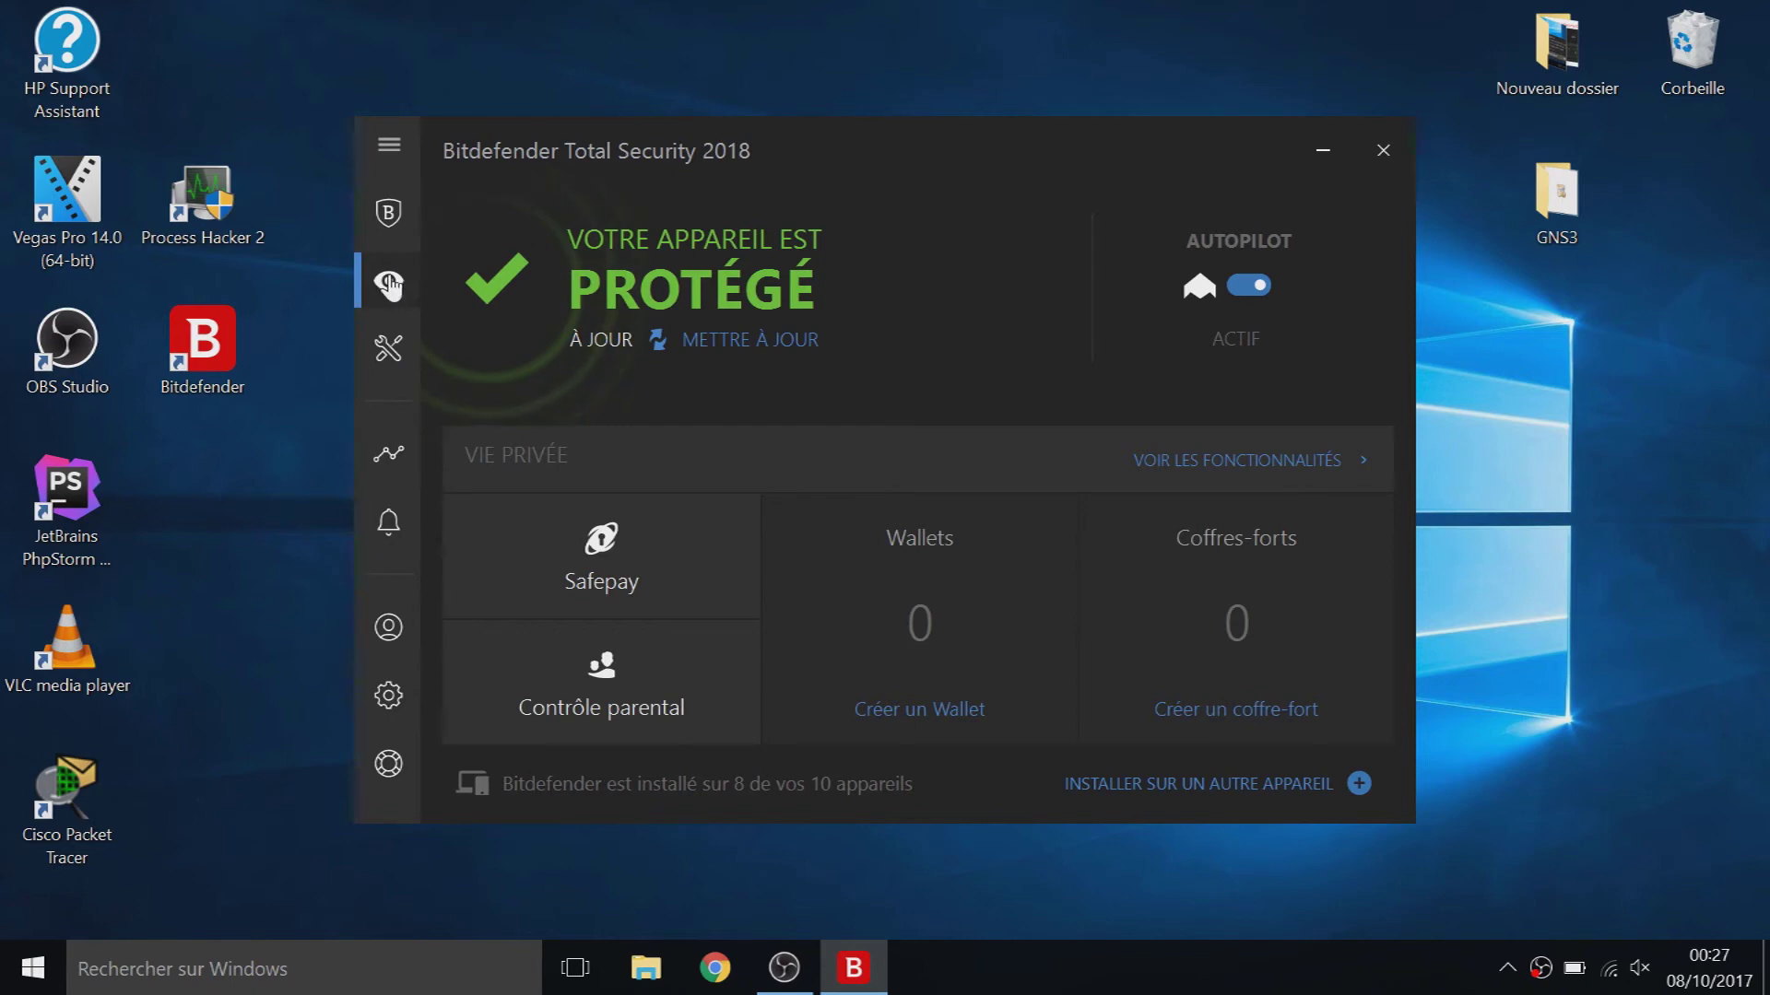
pyautogui.click(392, 217)
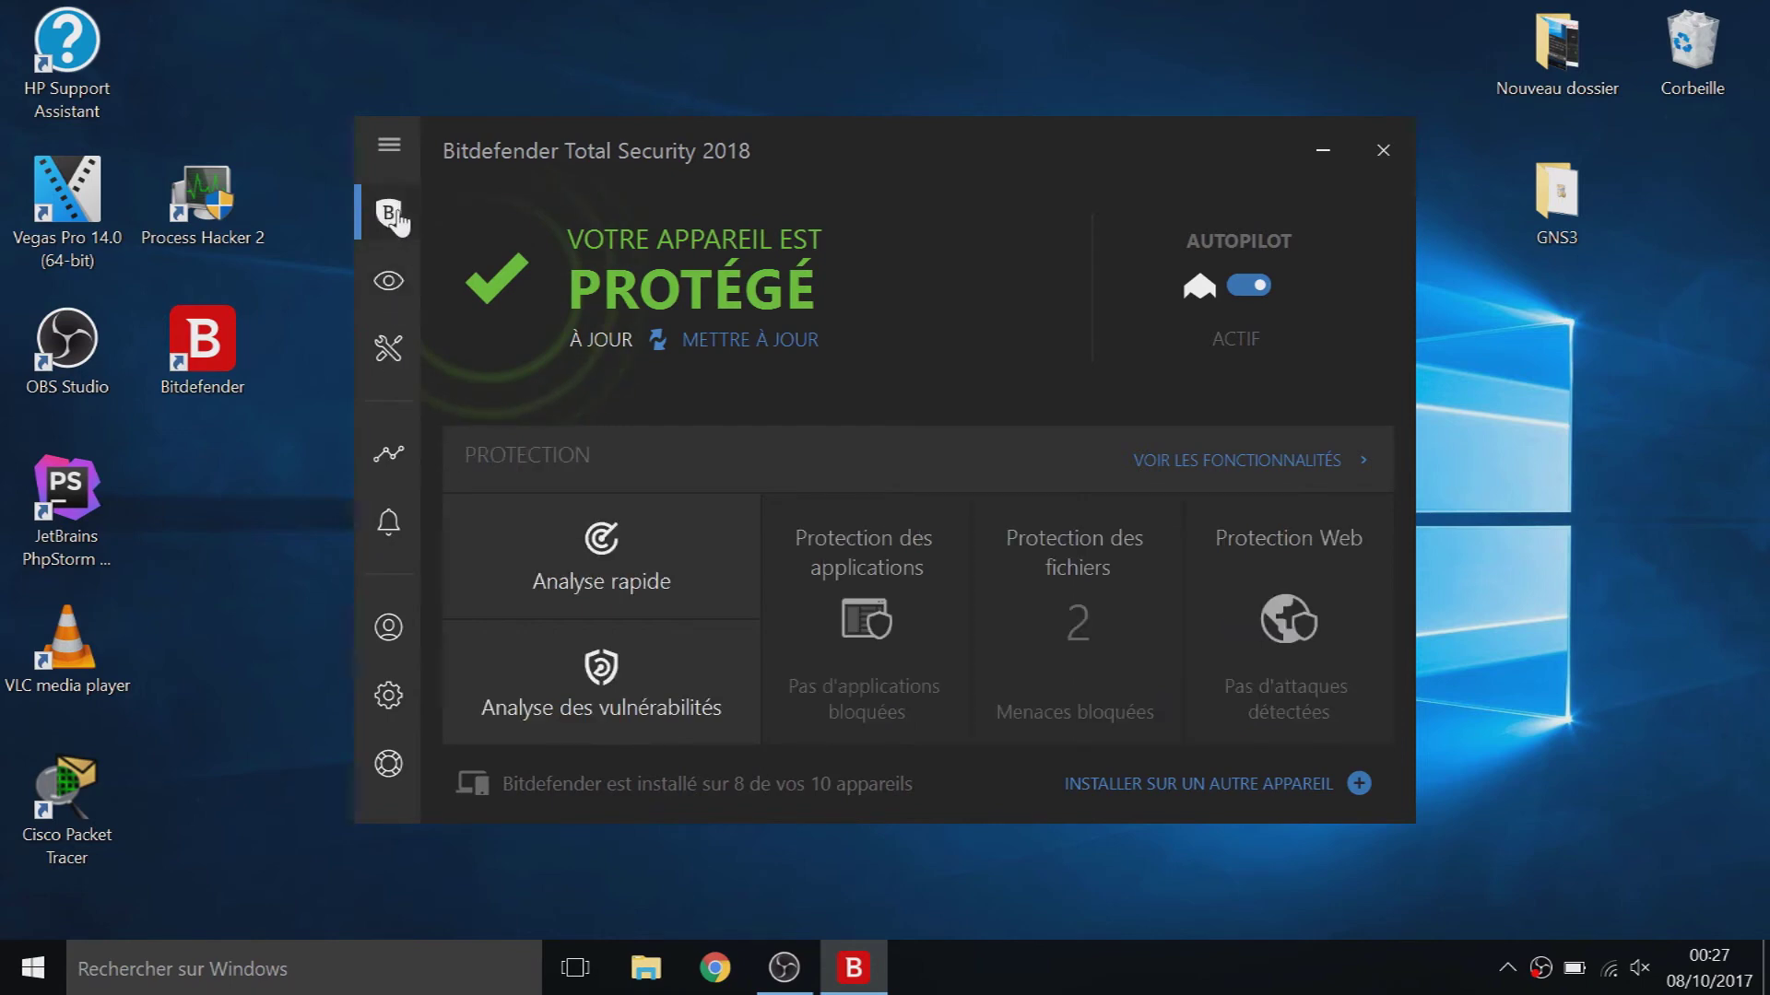
pyautogui.click(1156, 461)
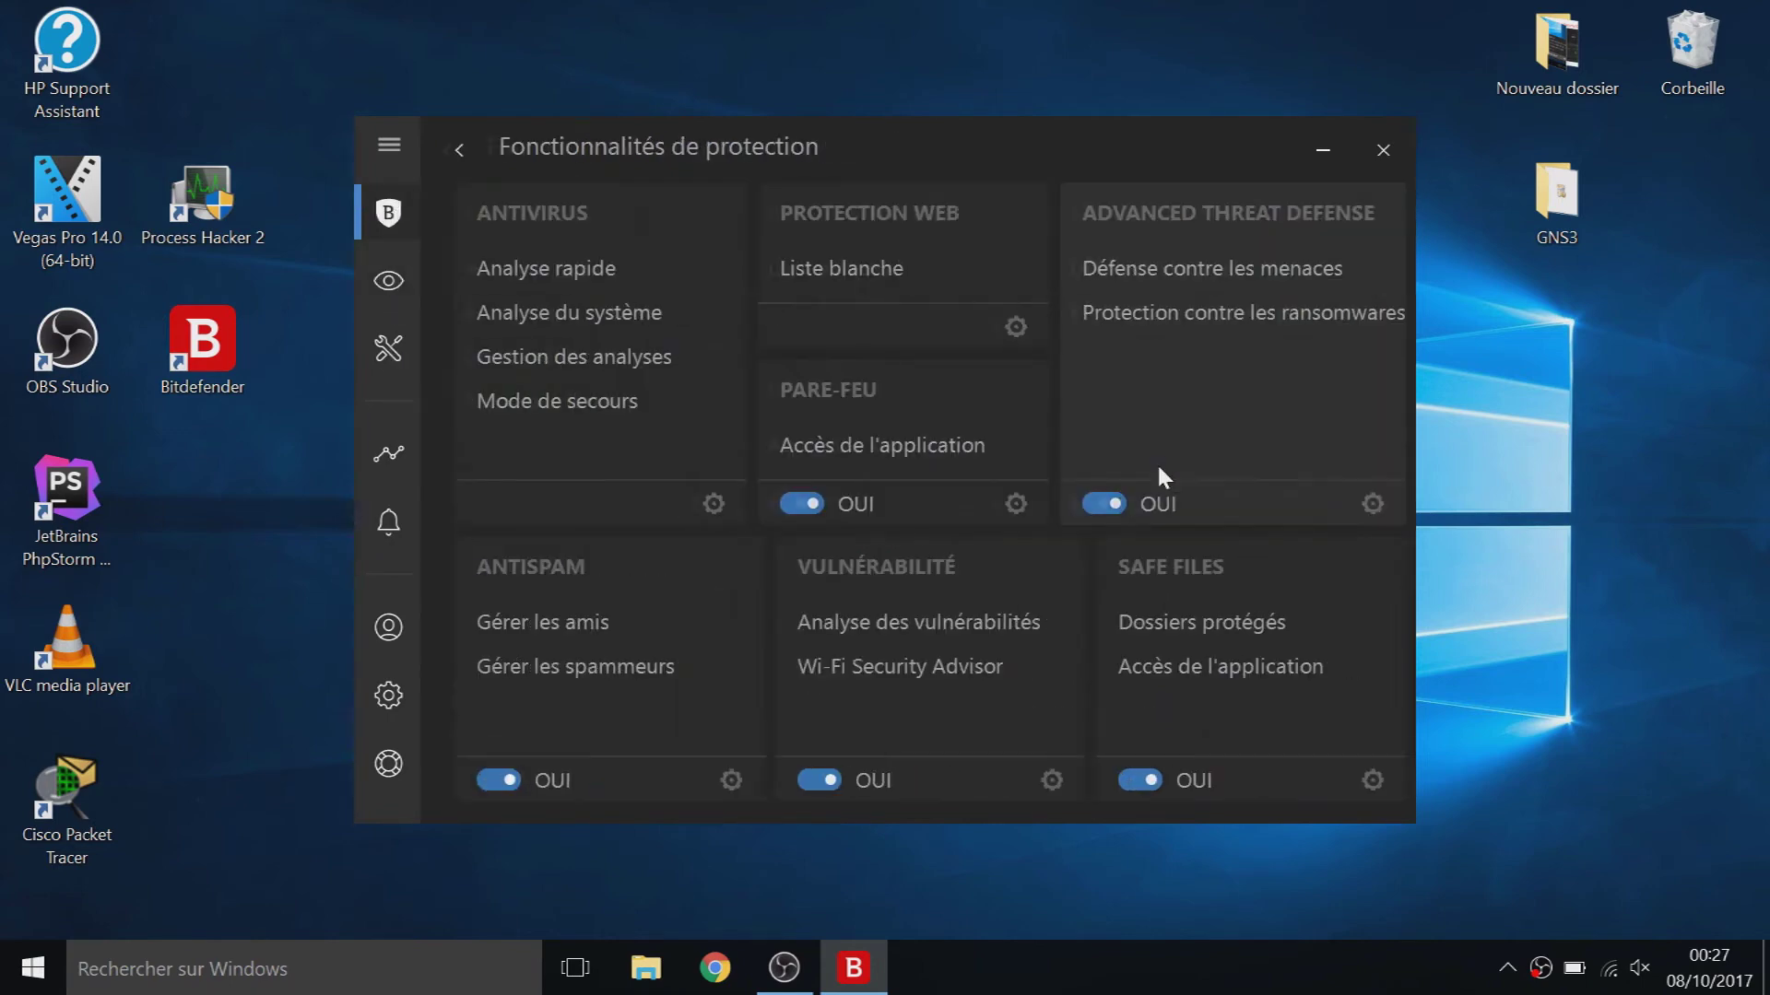
pyautogui.click(958, 667)
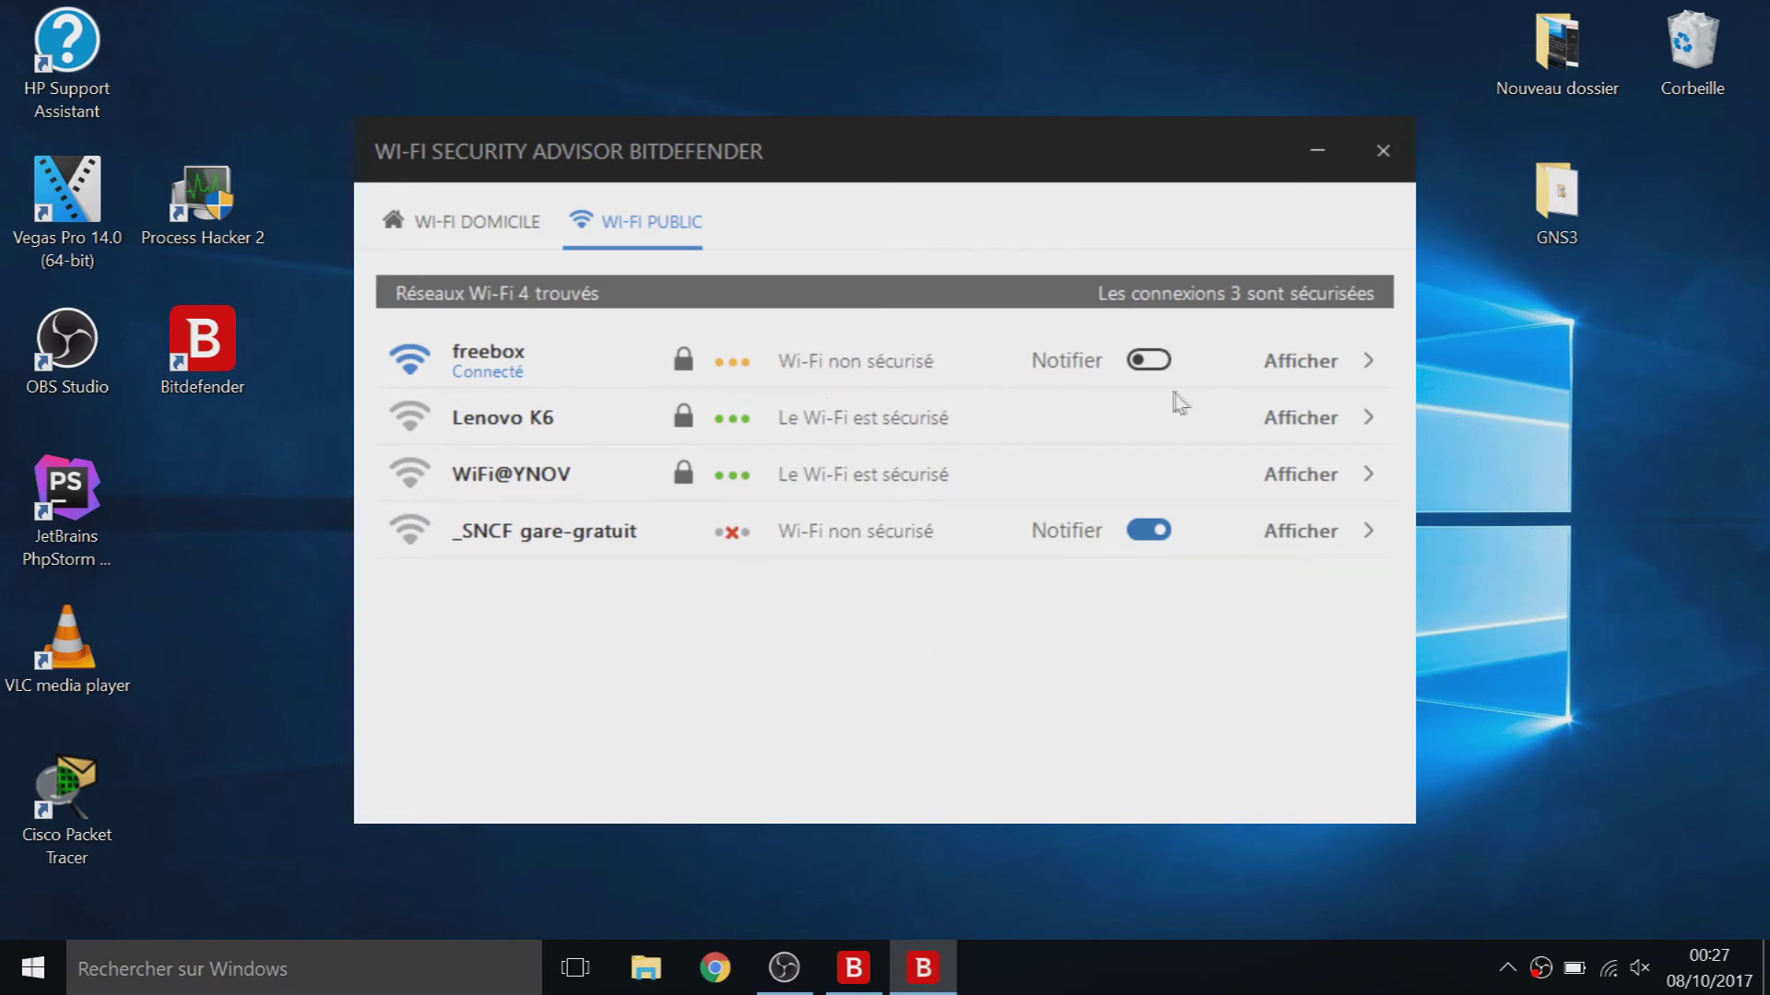
pyautogui.click(1321, 362)
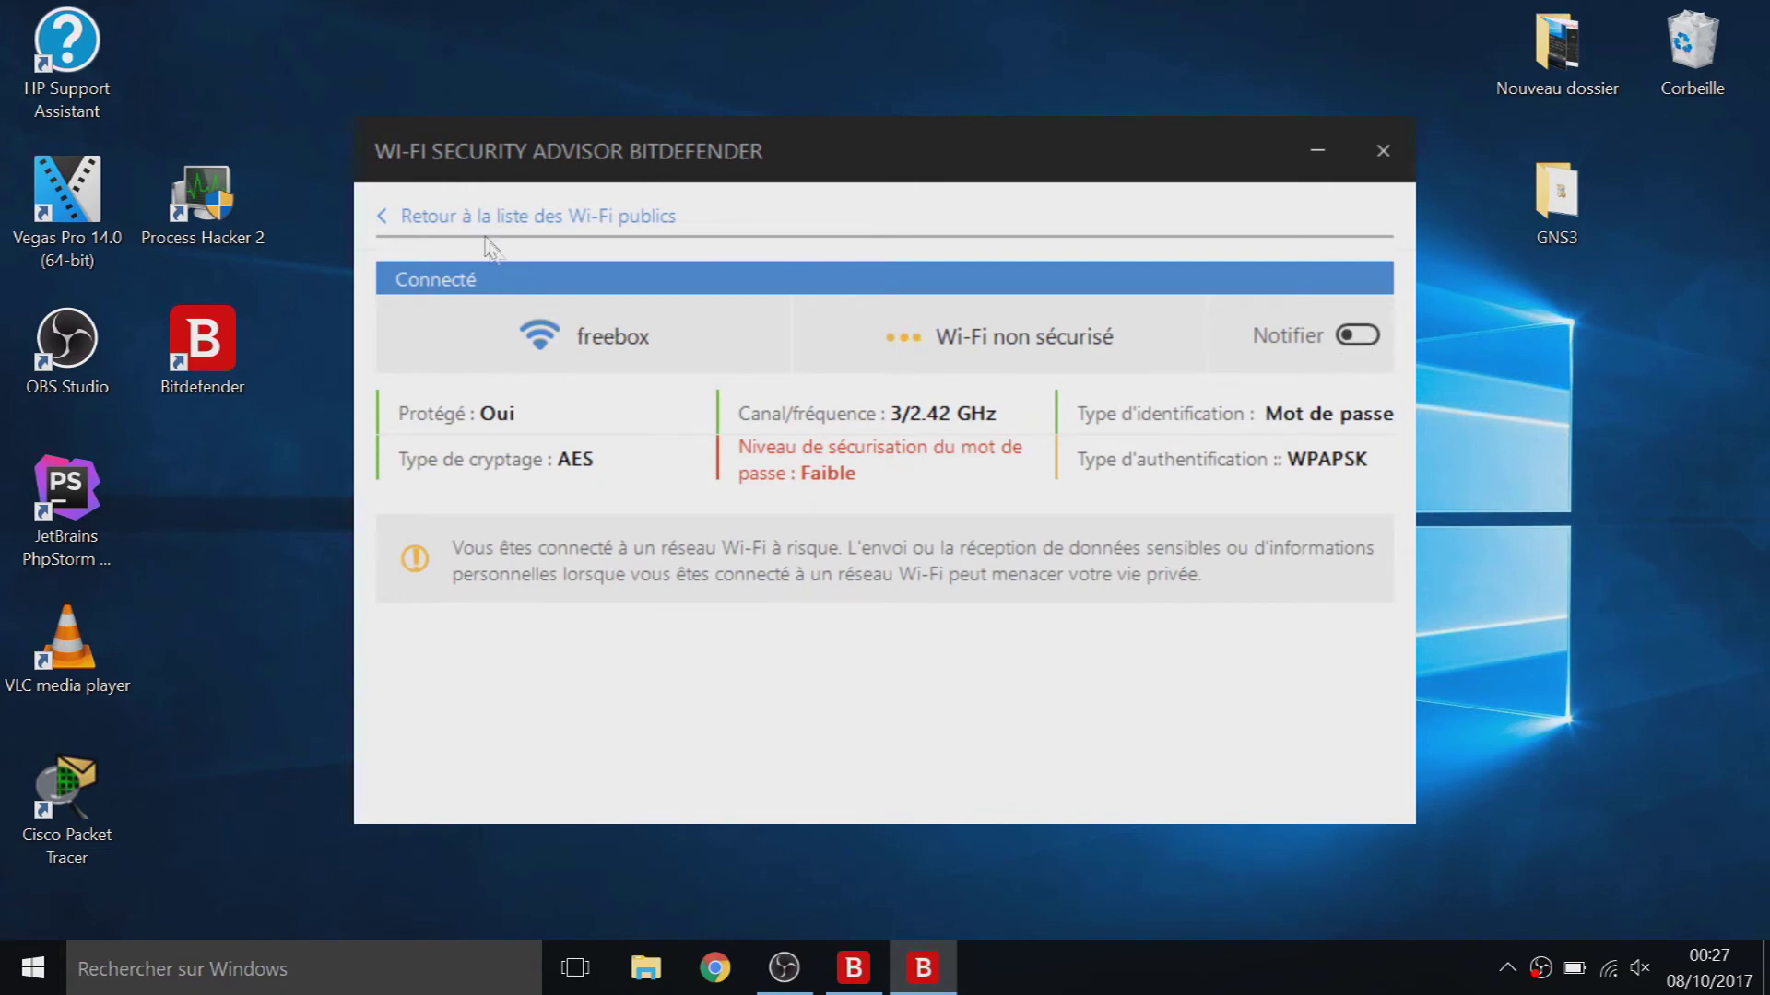
pyautogui.click(477, 218)
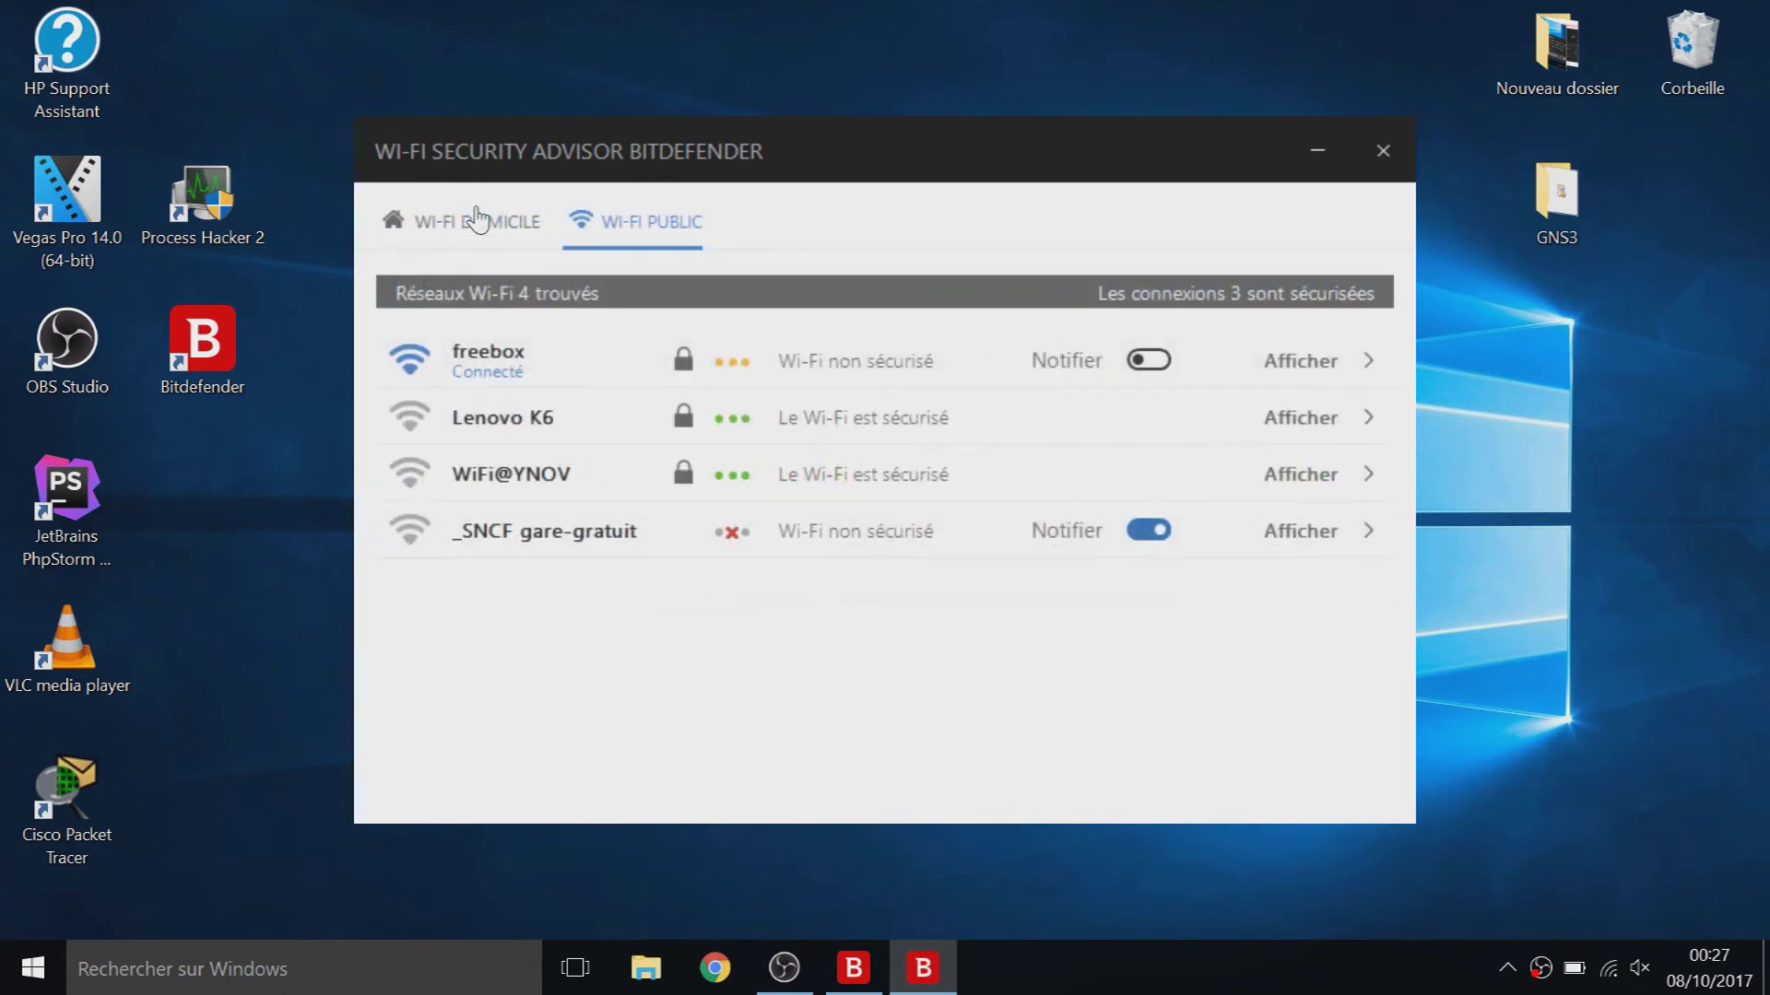
# Step: View the networks offered as home Wi-Fi, dismiss the selection and close Wi-Fi Security Advisor
pyautogui.click(476, 218)
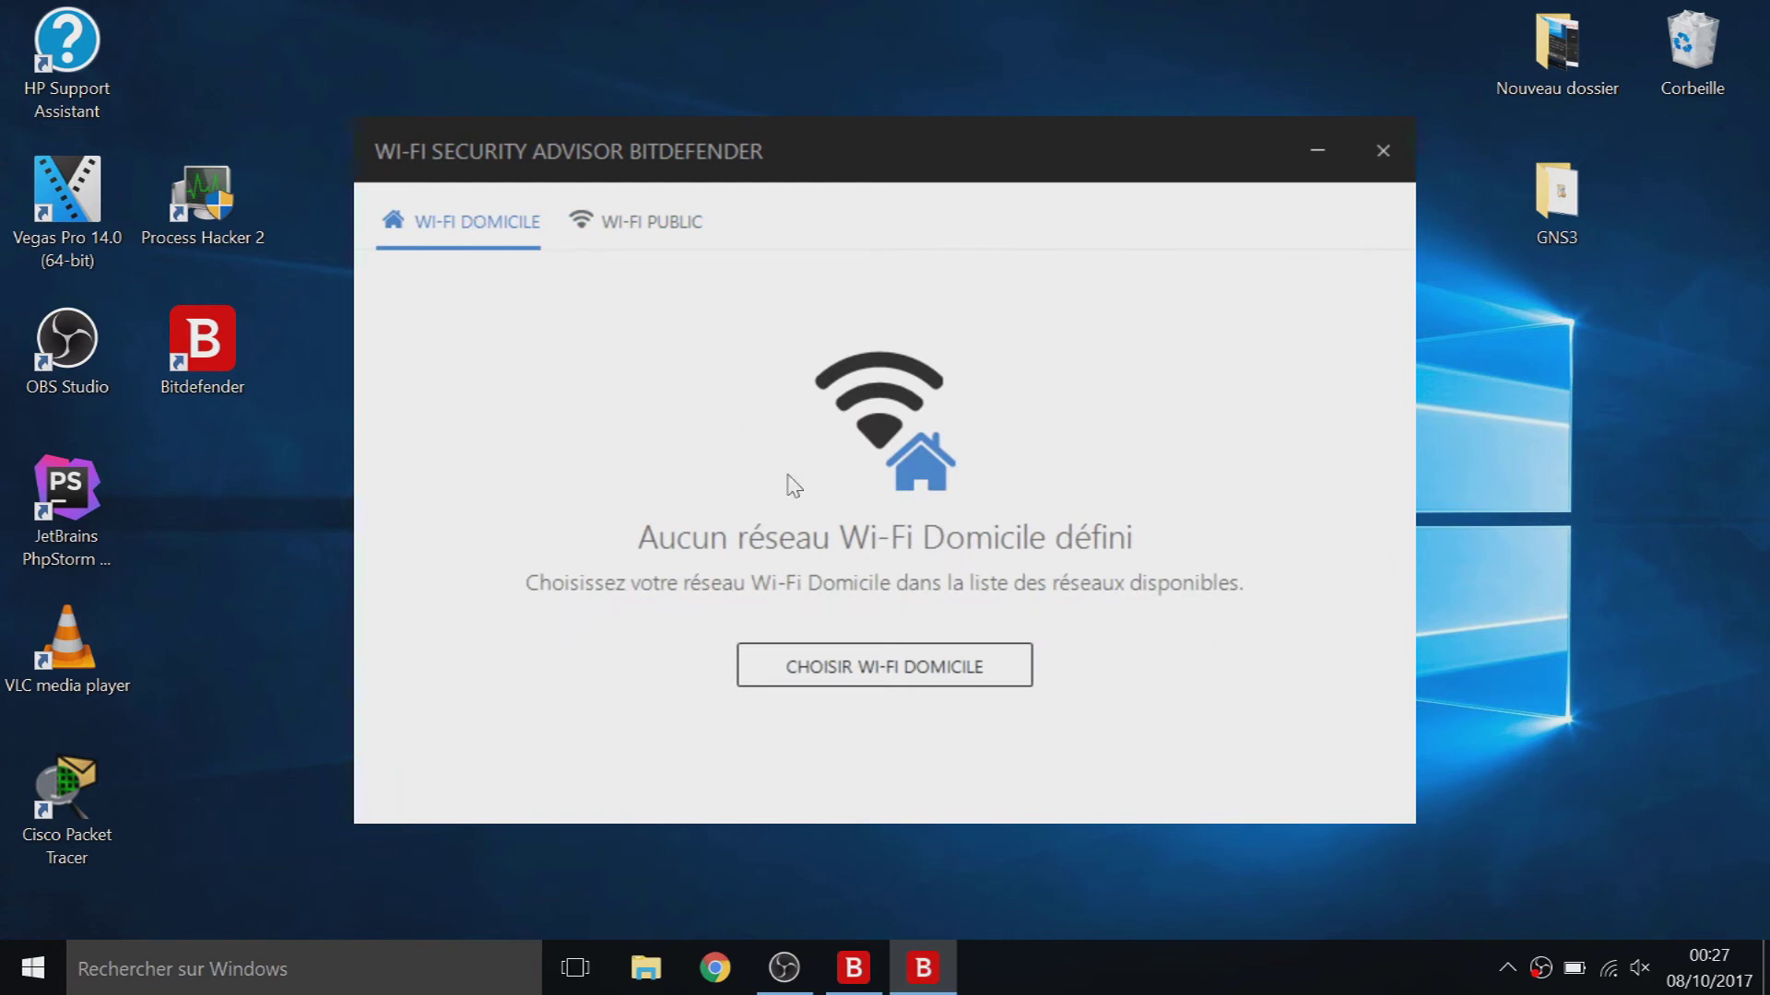
pyautogui.click(838, 684)
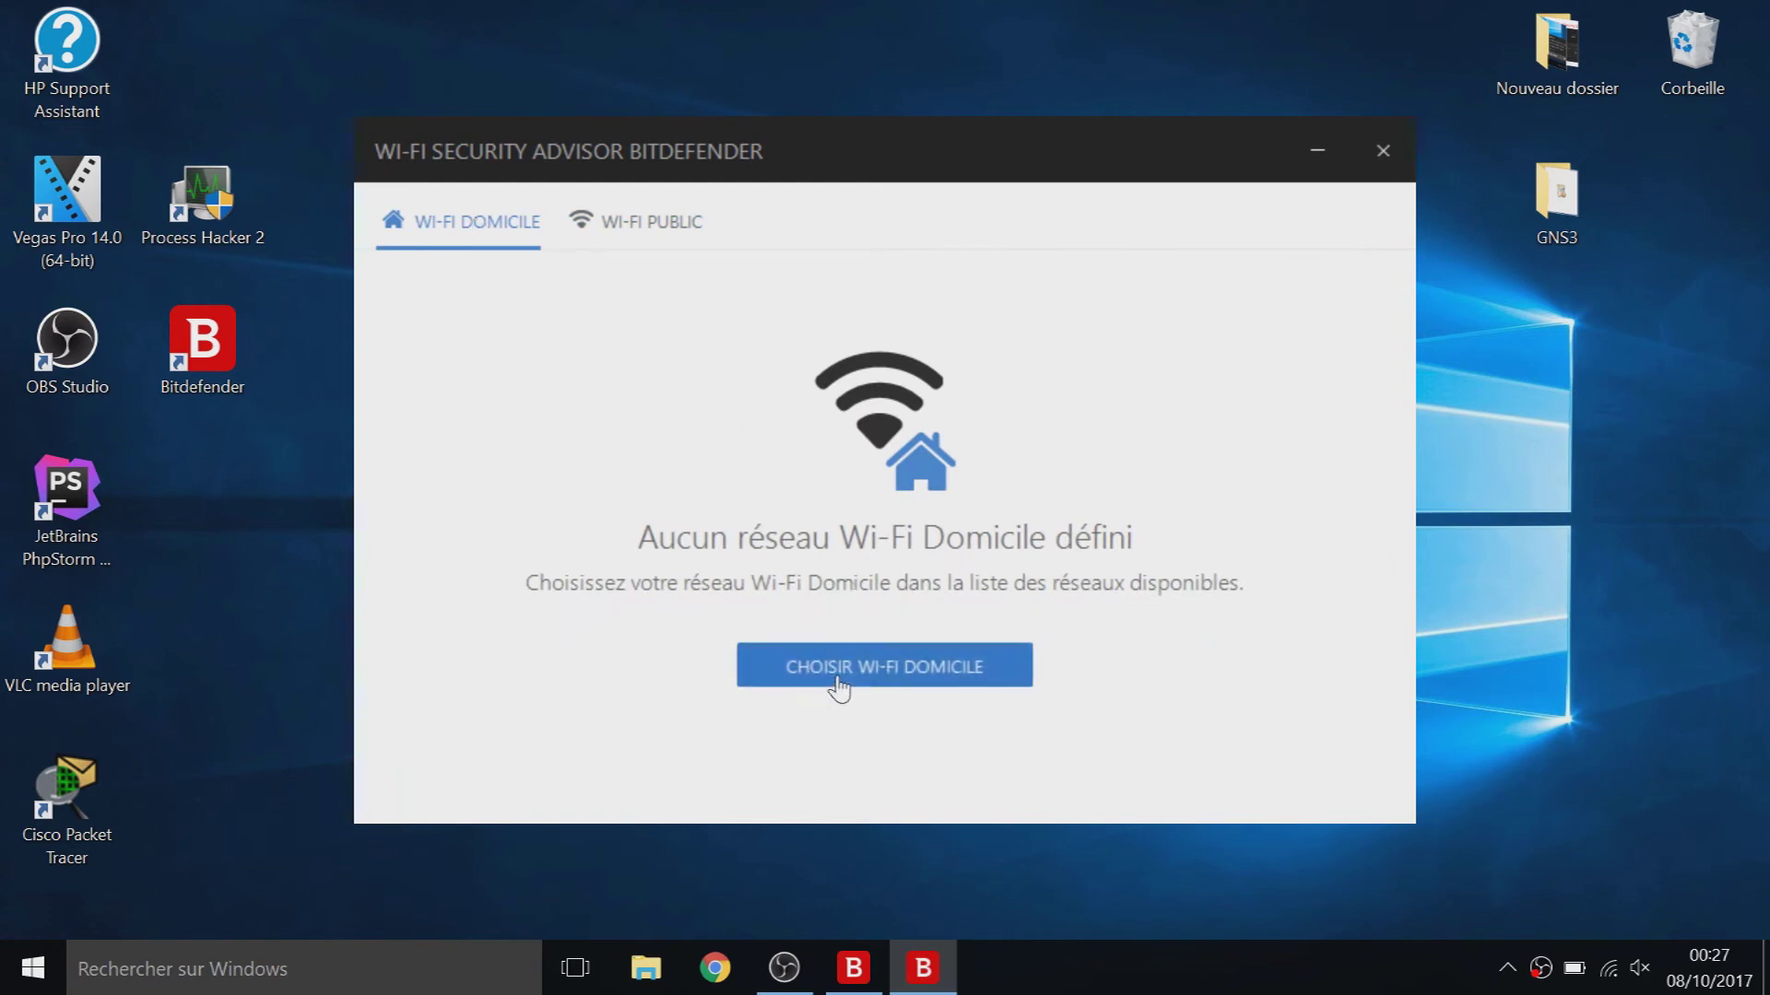
pyautogui.moveTo(824, 426)
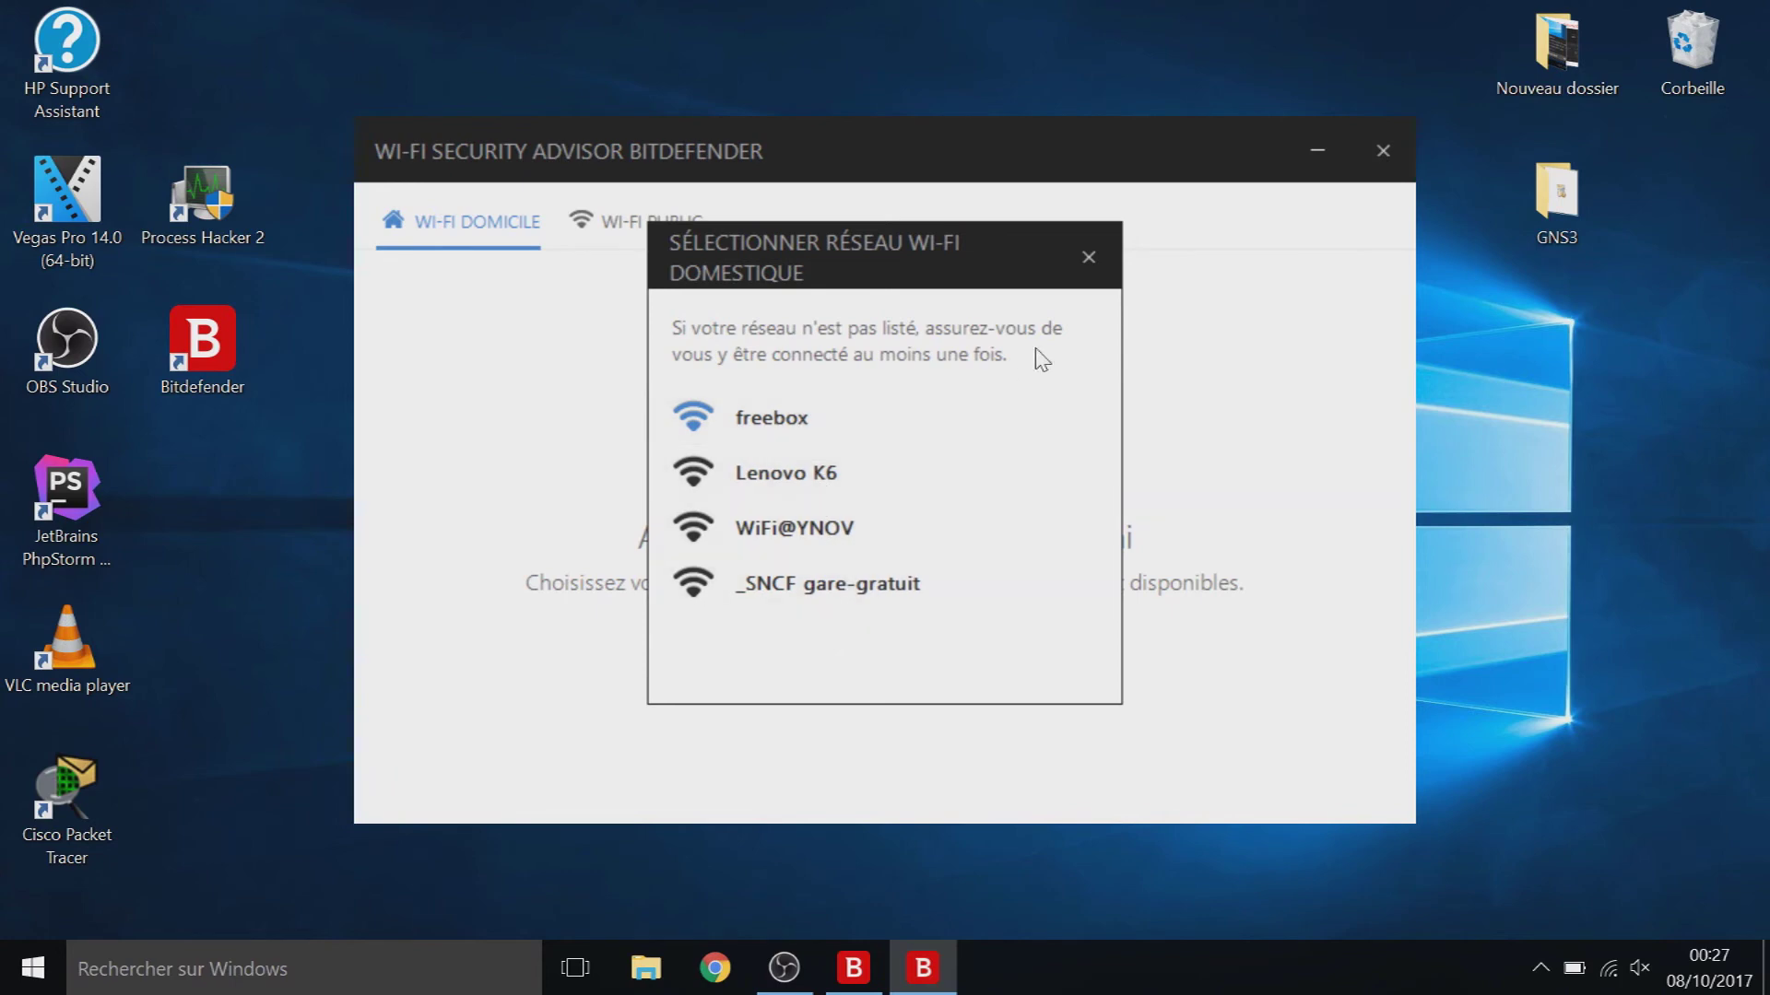
pyautogui.click(1086, 259)
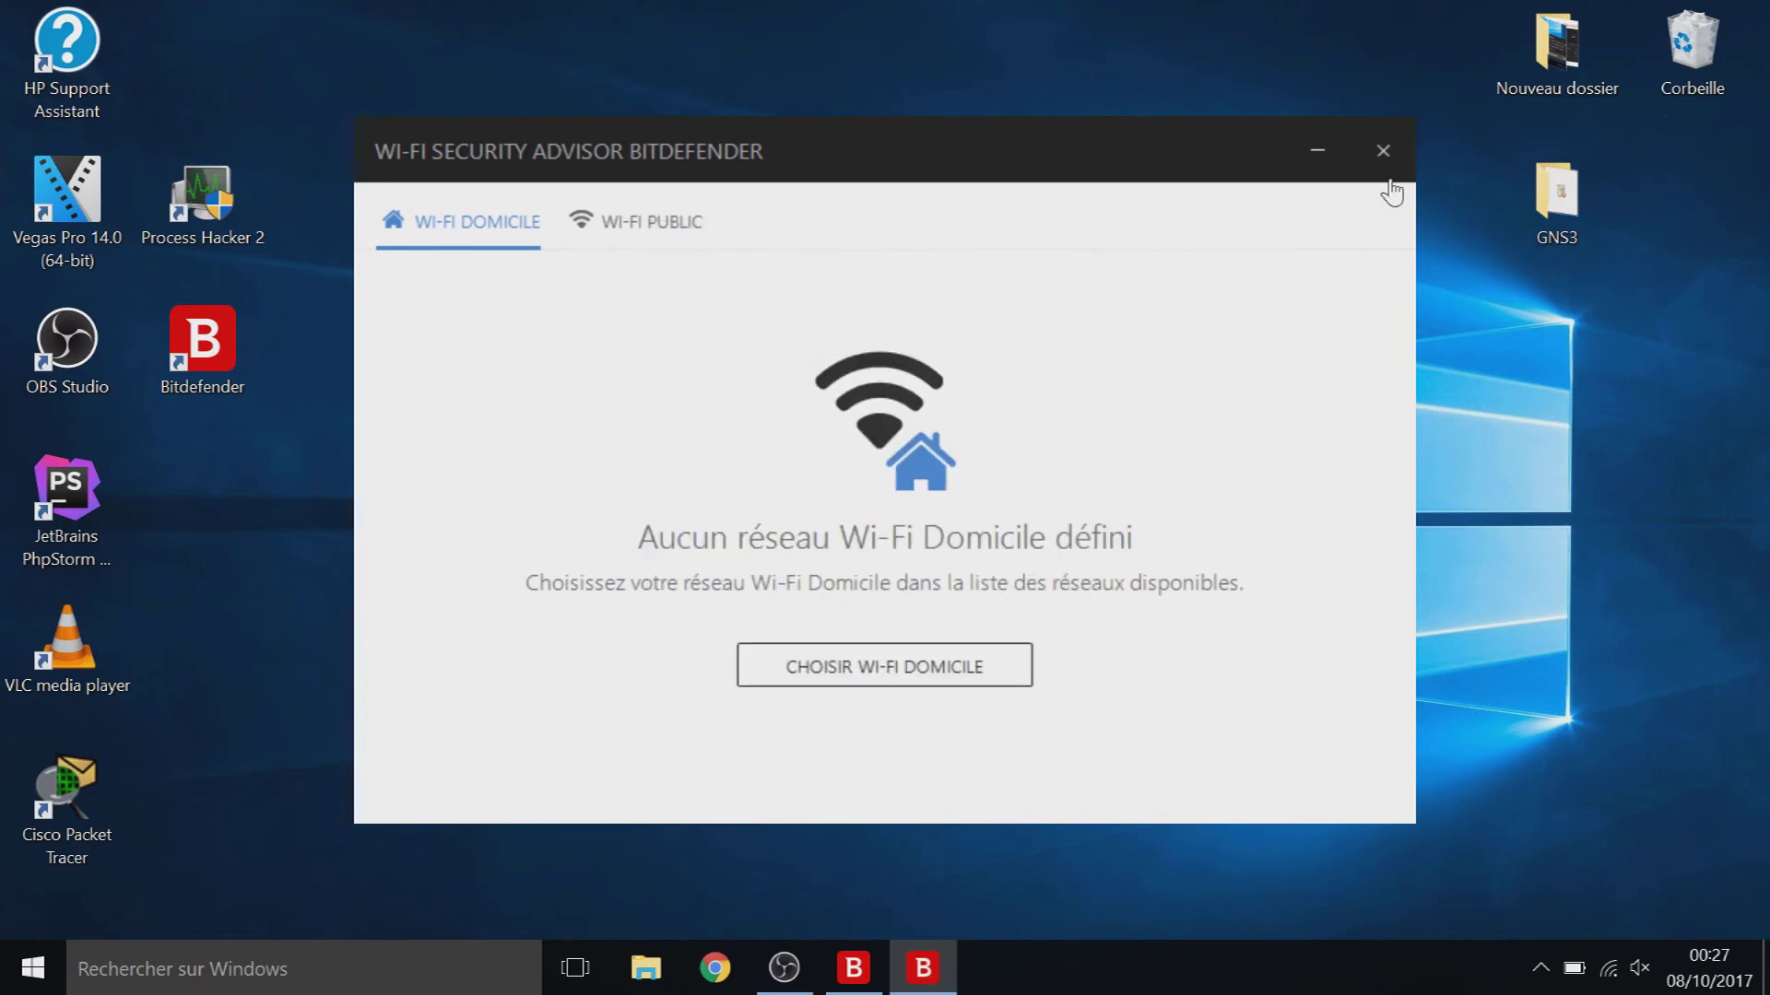
pyautogui.click(1383, 151)
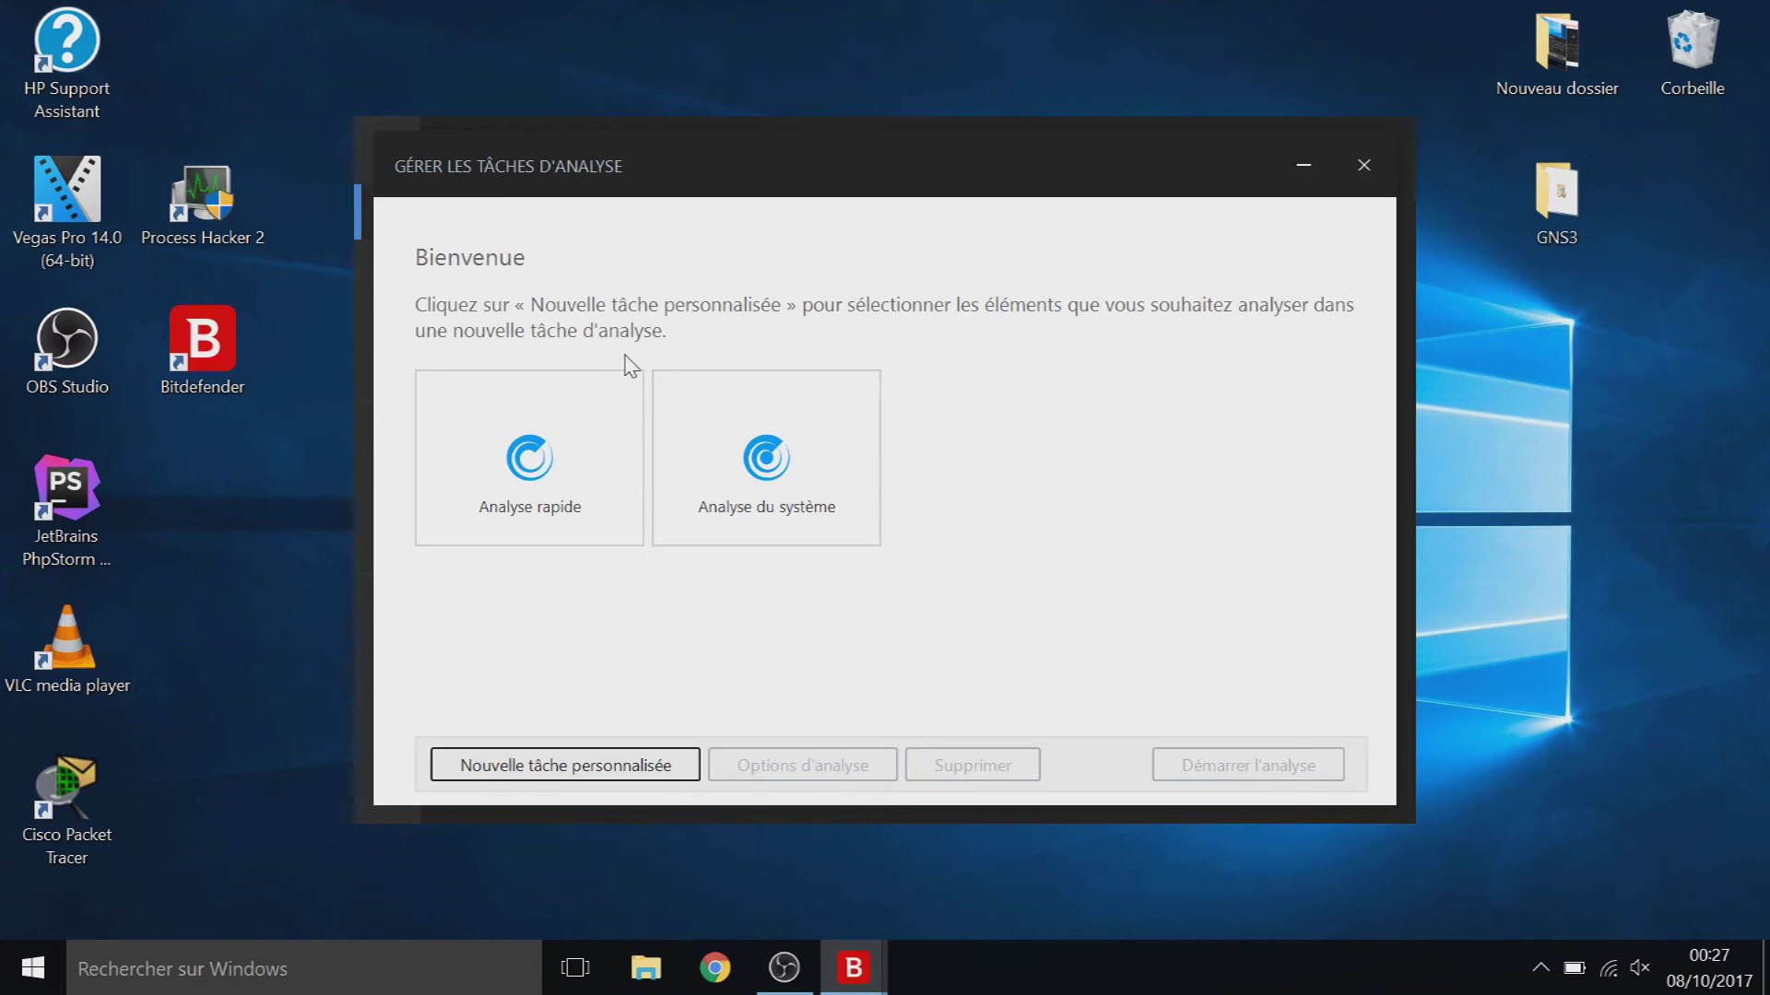
# Step: Start a new custom scan task from scan management and look over its advanced and standard options
pyautogui.click(593, 769)
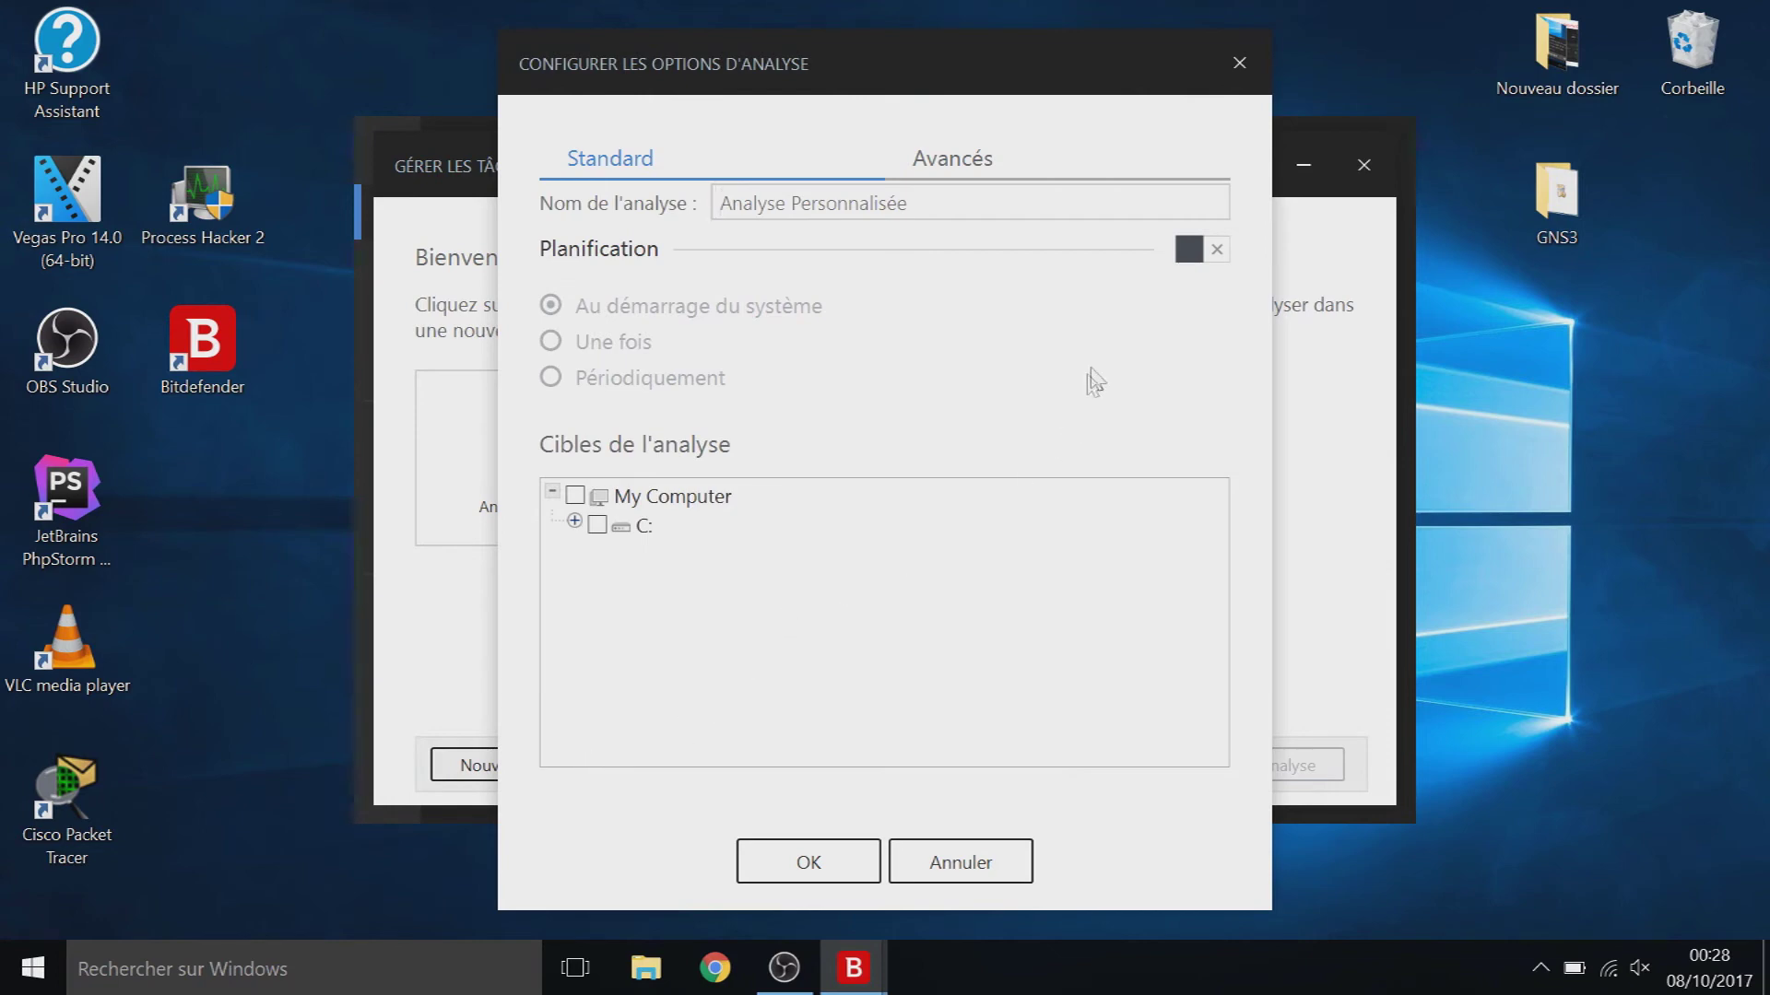
pyautogui.click(991, 175)
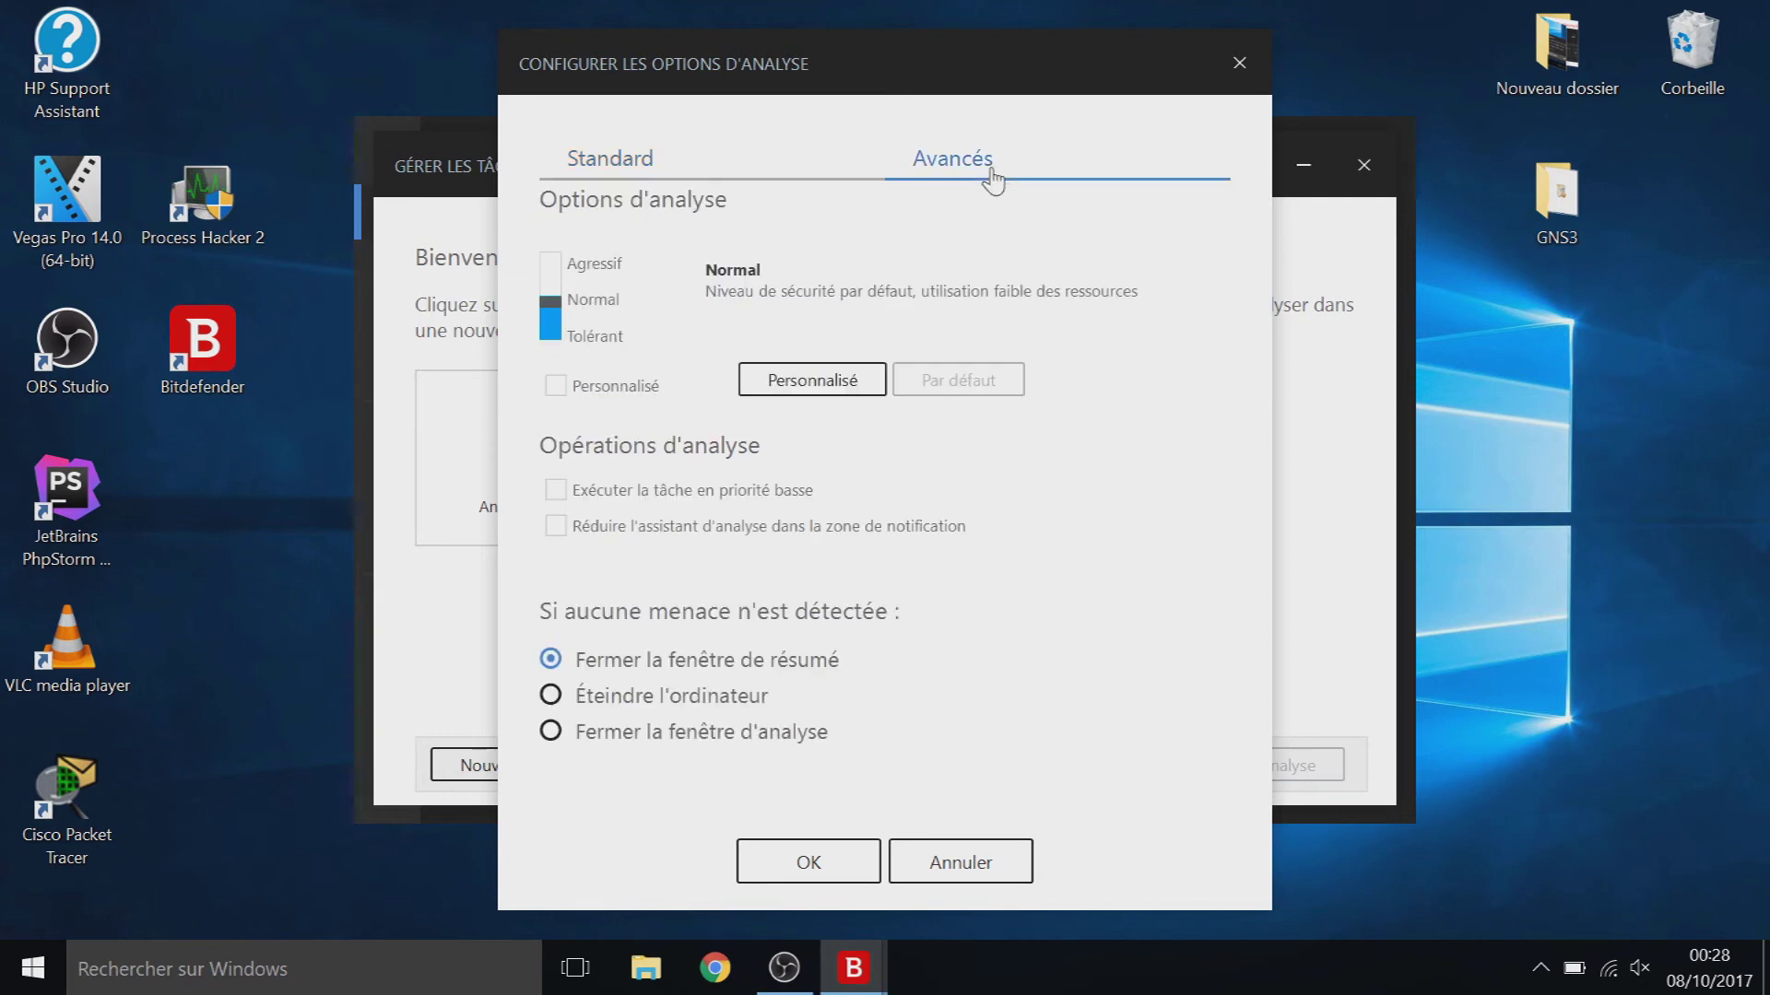
pyautogui.click(643, 154)
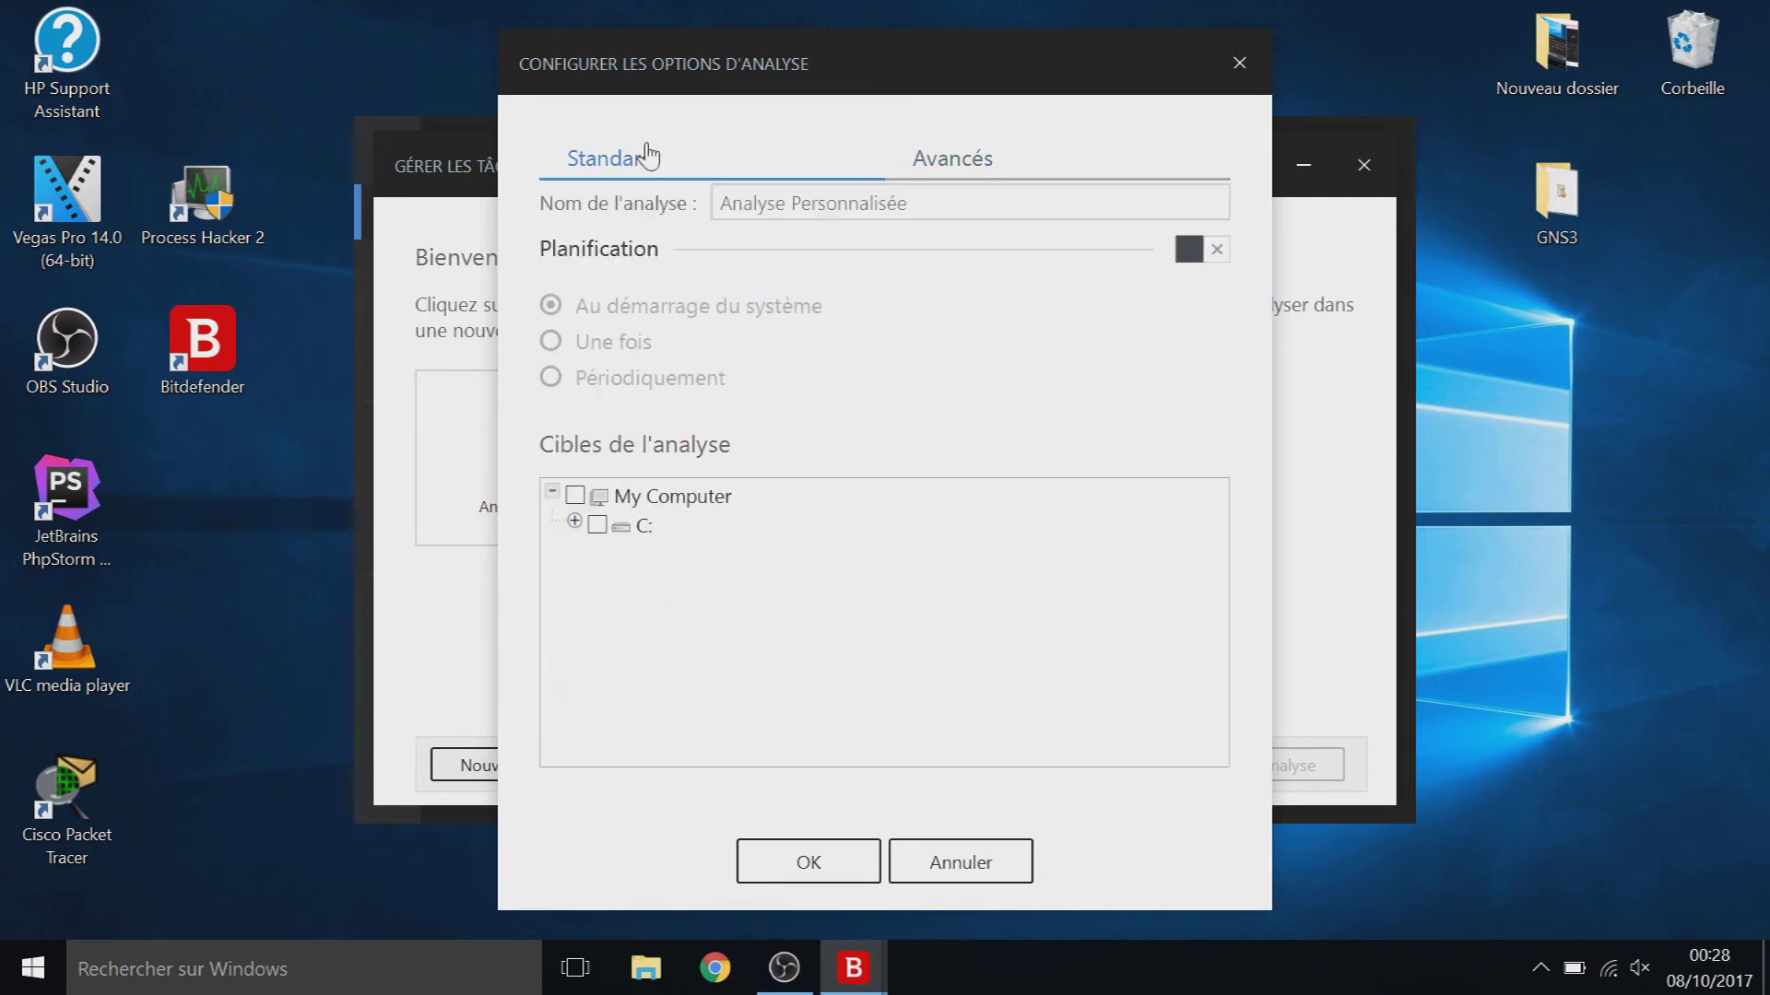
# Step: Enable scheduling for the custom scan, try the periodic and one-time options, and choose Au démarrage du système
pyautogui.click(1192, 252)
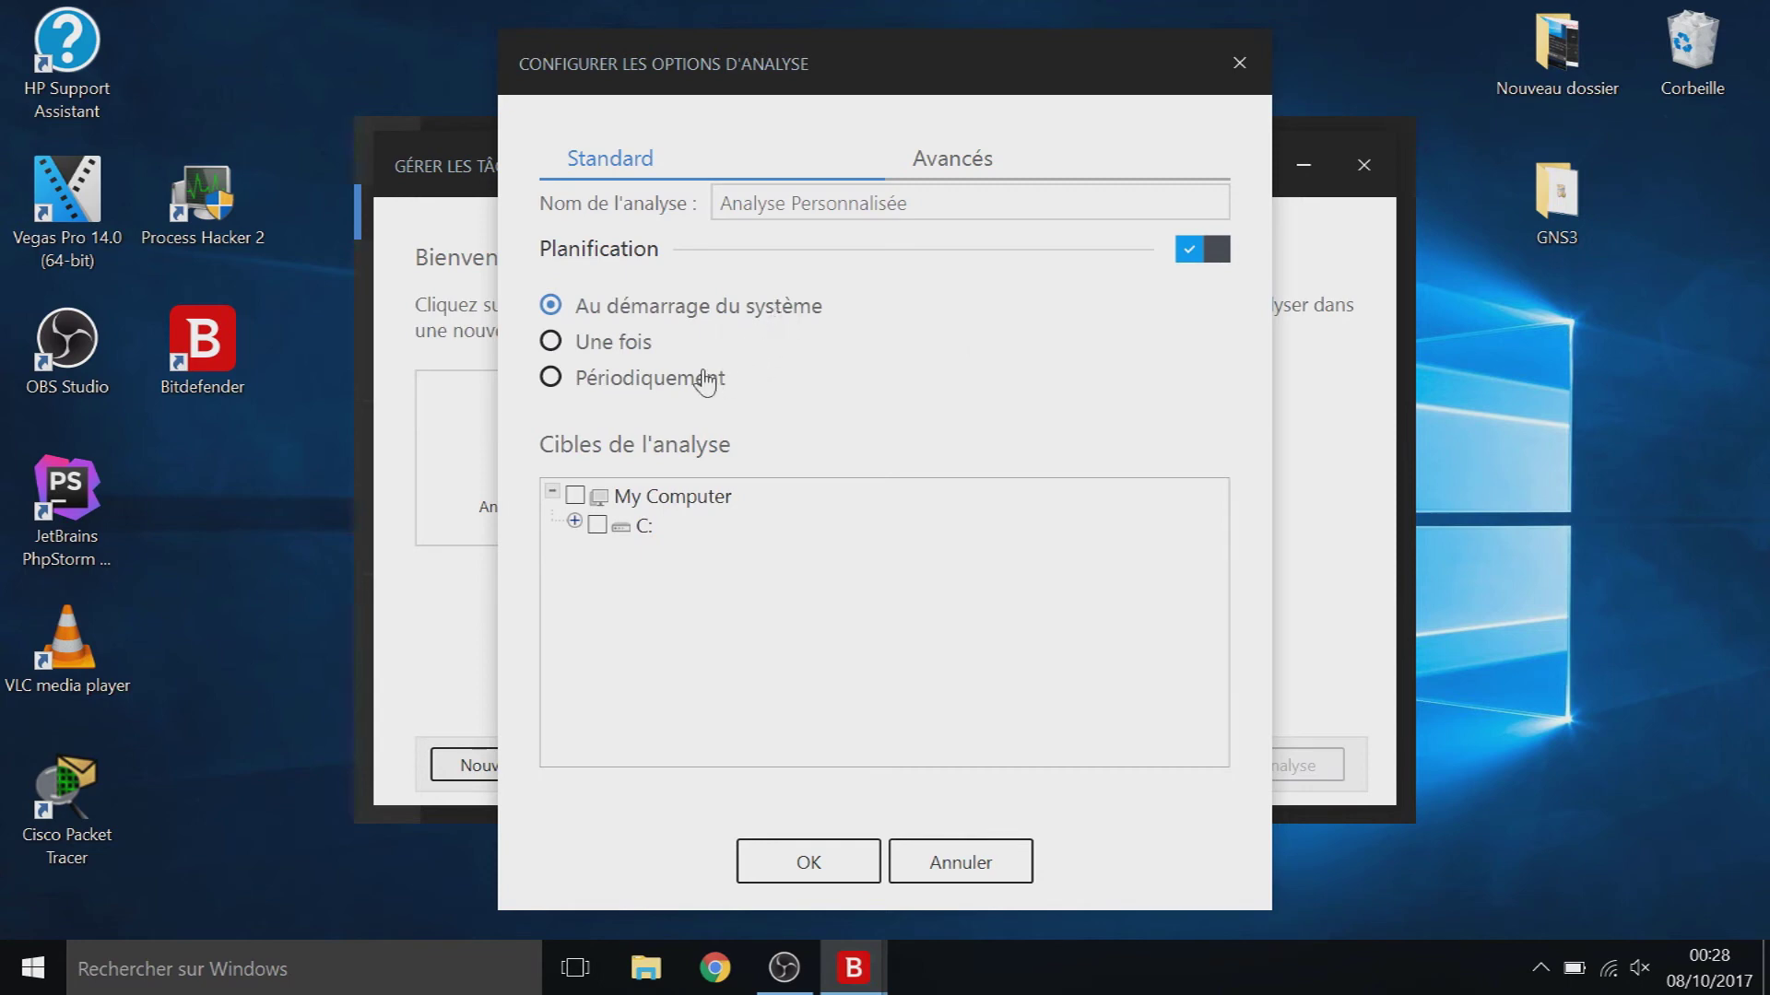
pyautogui.click(548, 380)
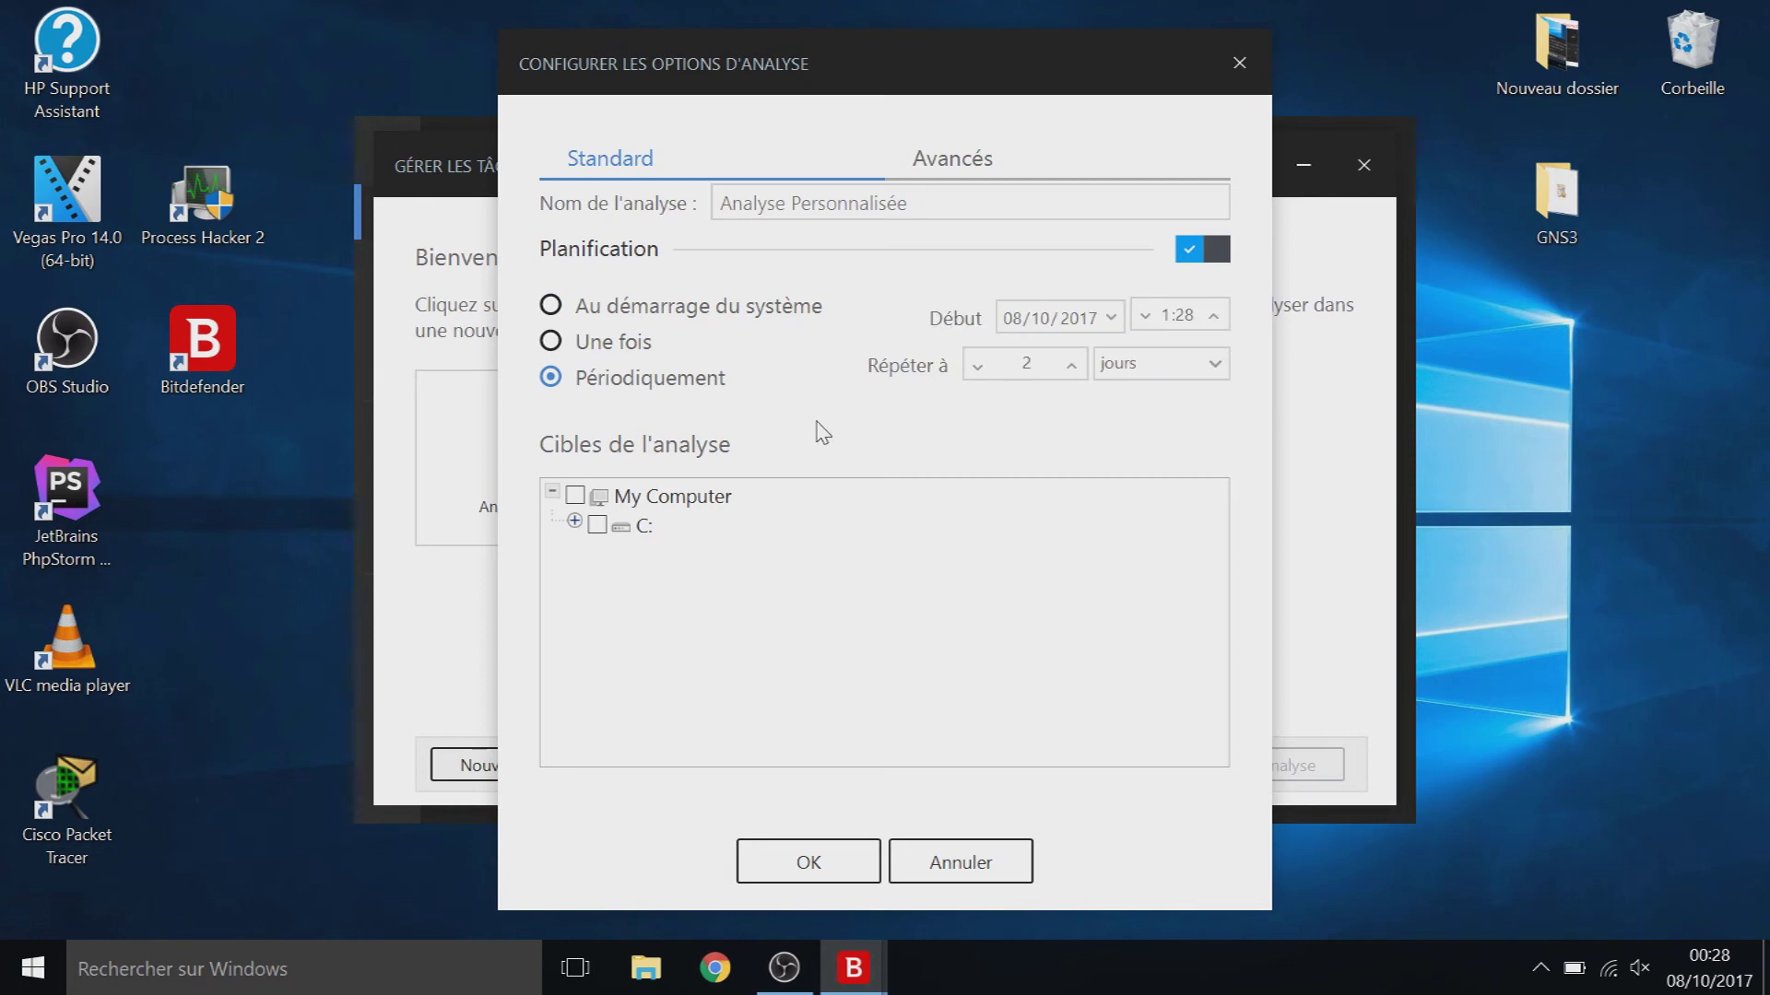
pyautogui.click(553, 345)
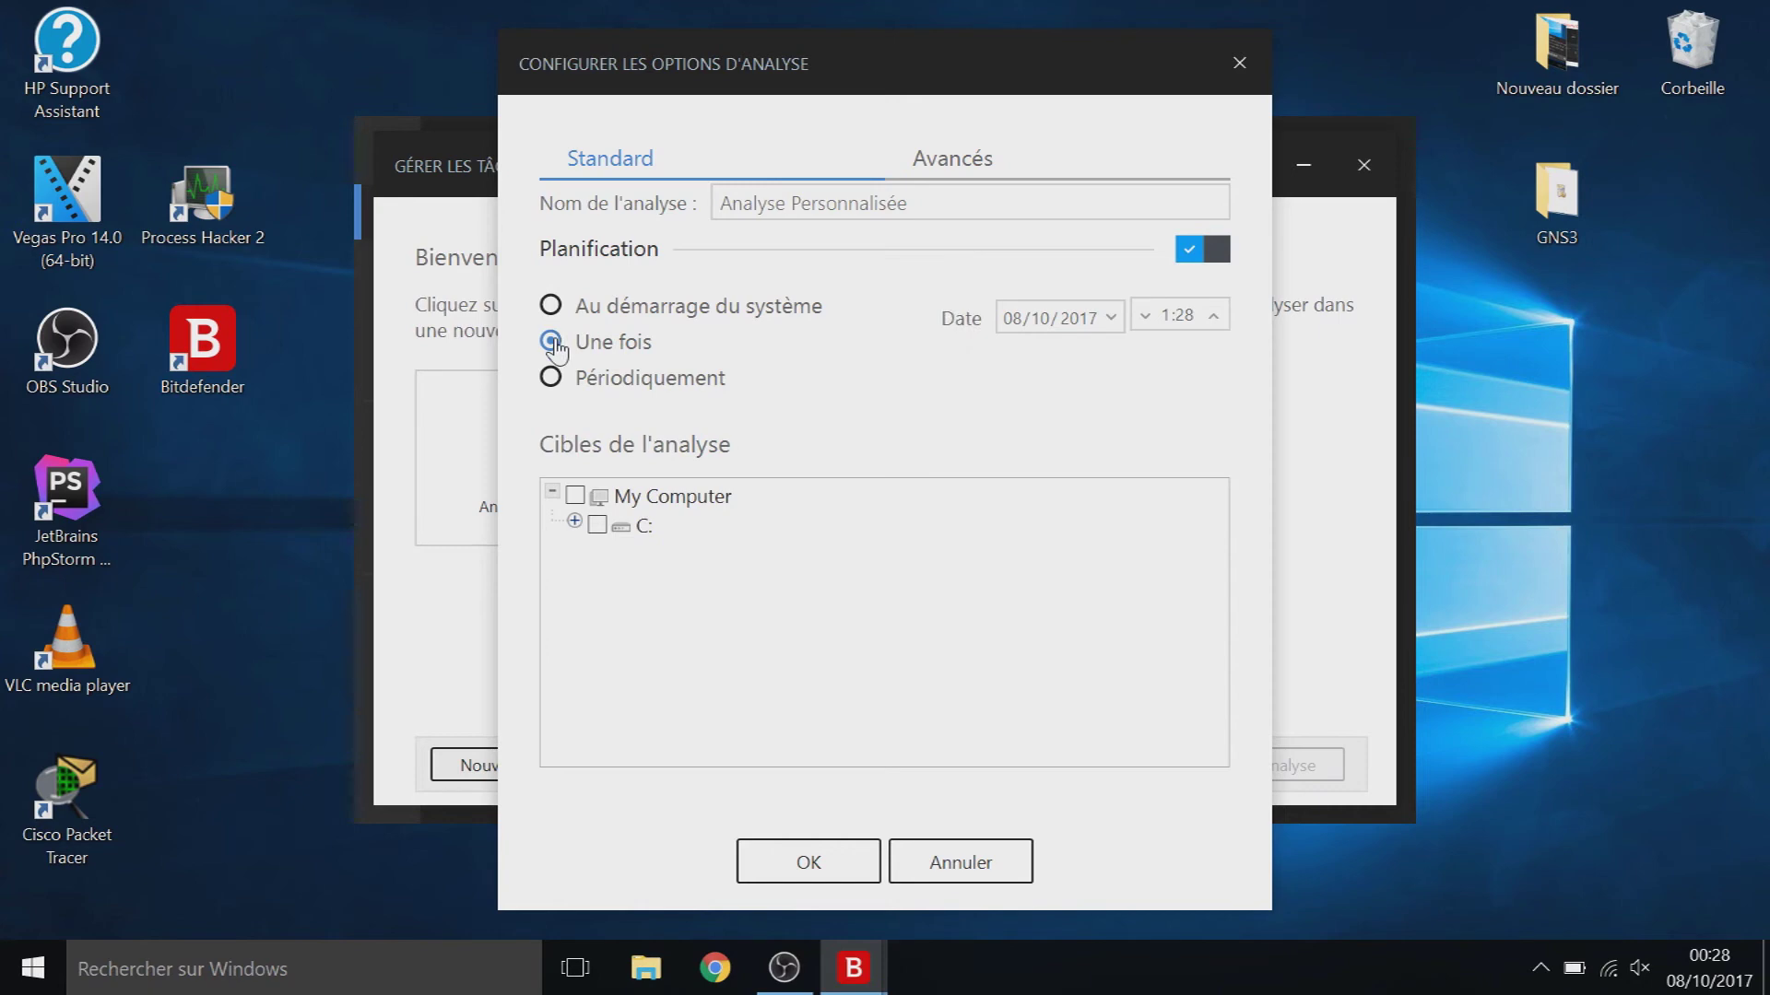
pyautogui.click(551, 378)
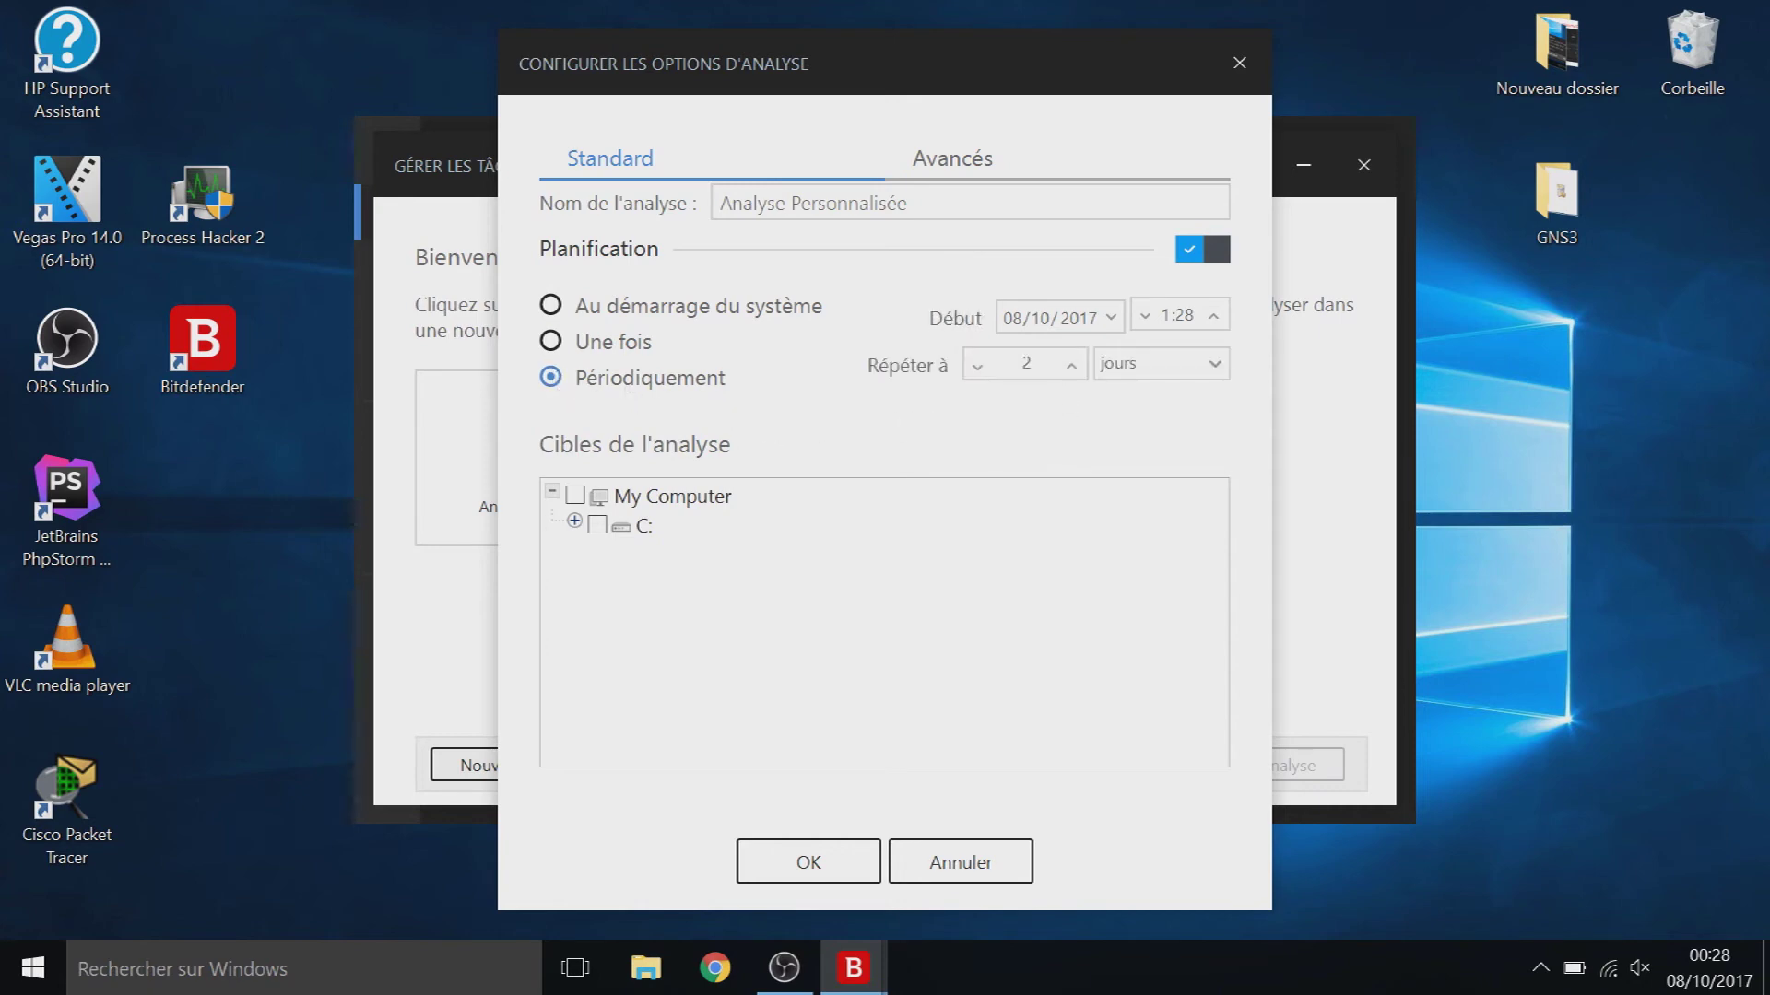
pyautogui.click(974, 368)
pyautogui.click(550, 307)
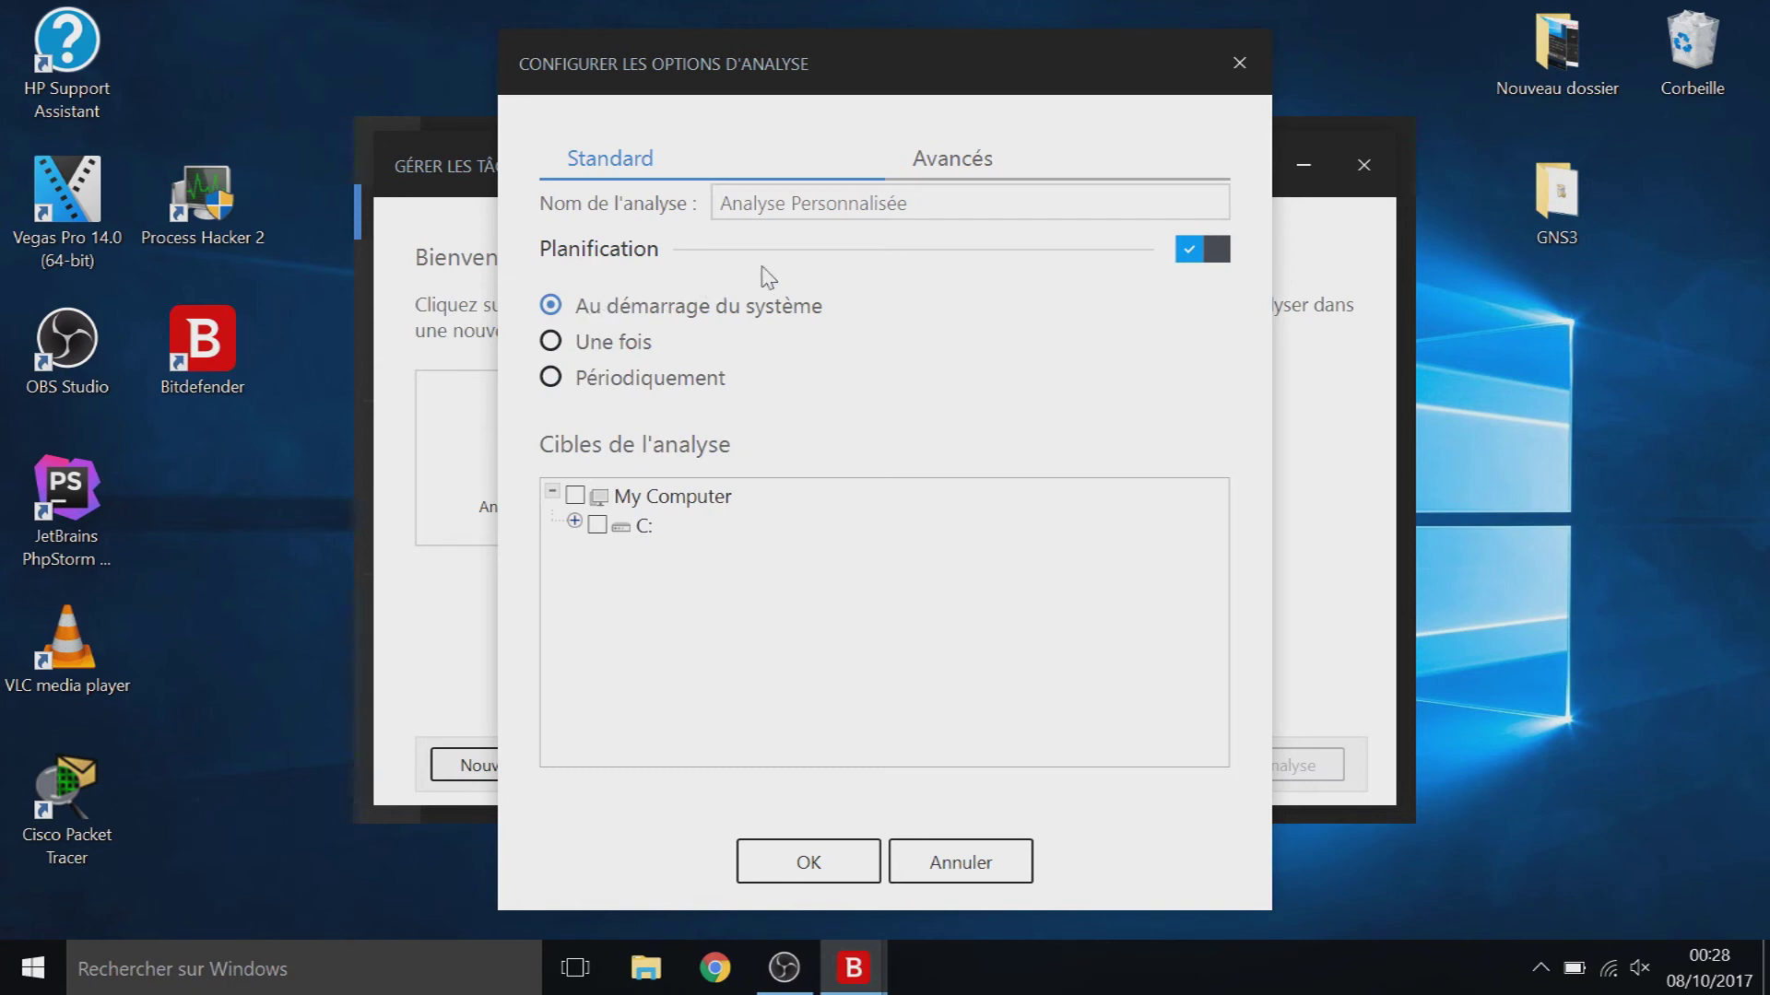
# Step: Review the archive and miscellaneous settings in the custom scan's personalised advanced options and confirm the dialog
pyautogui.click(966, 157)
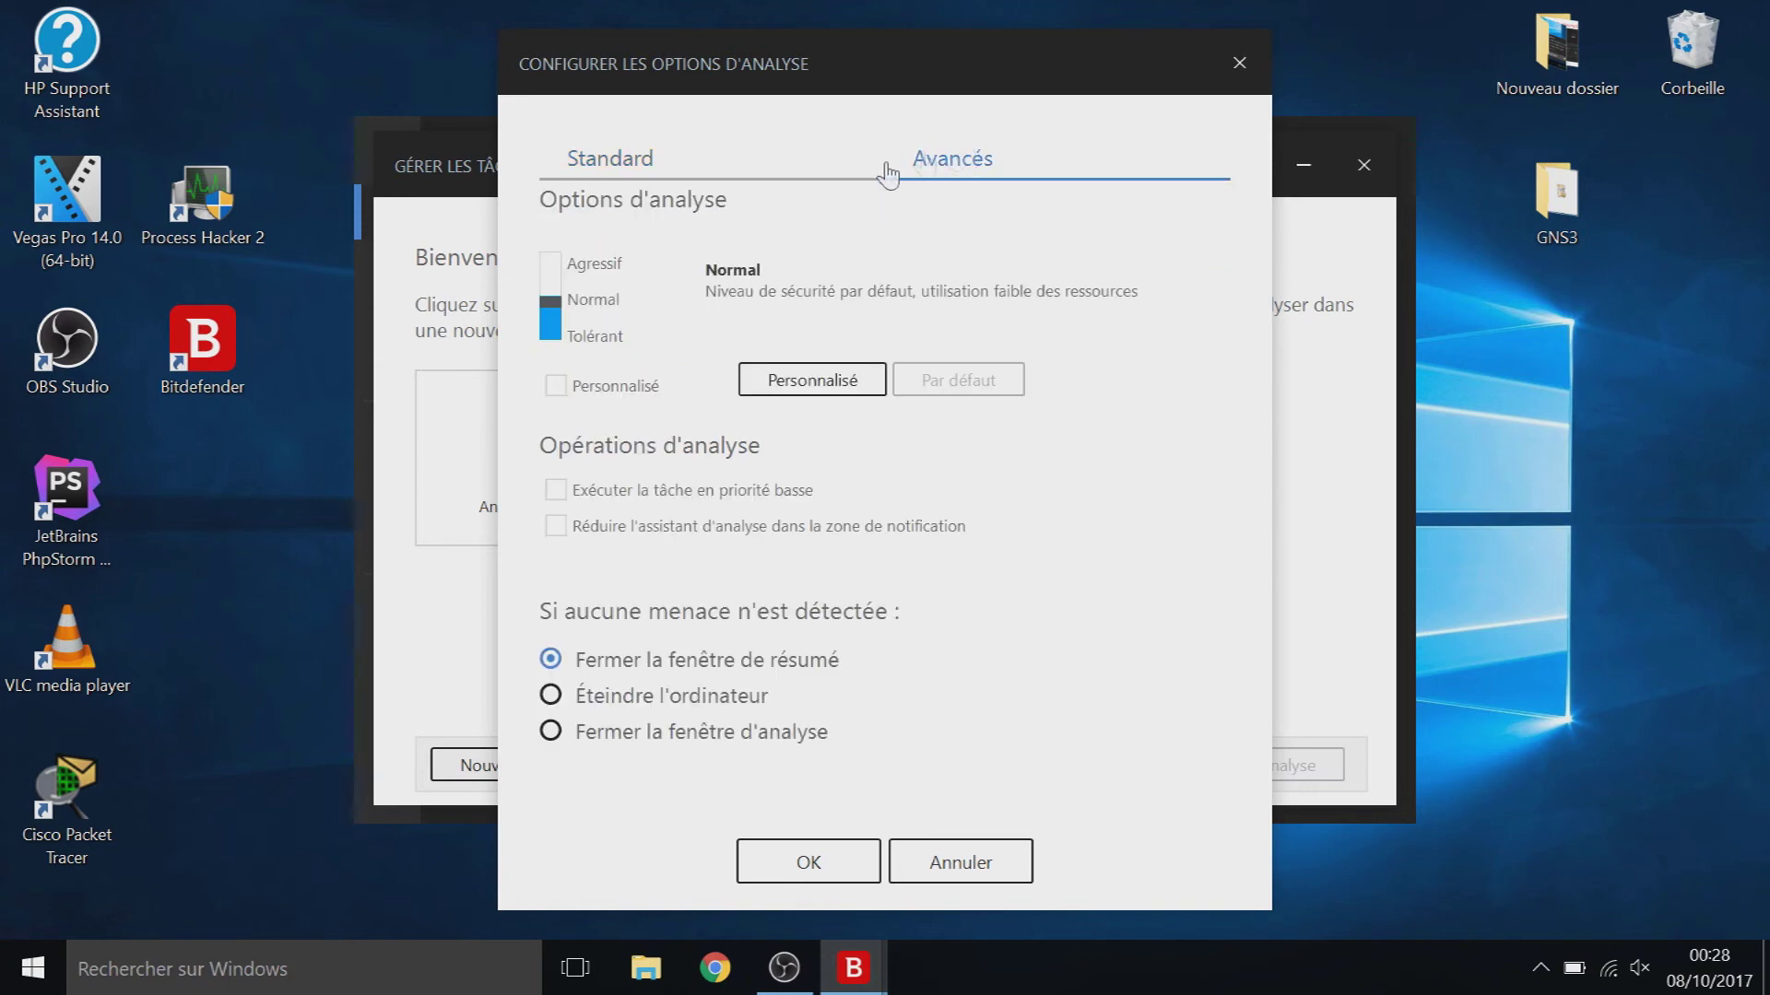
pyautogui.click(802, 379)
pyautogui.click(855, 335)
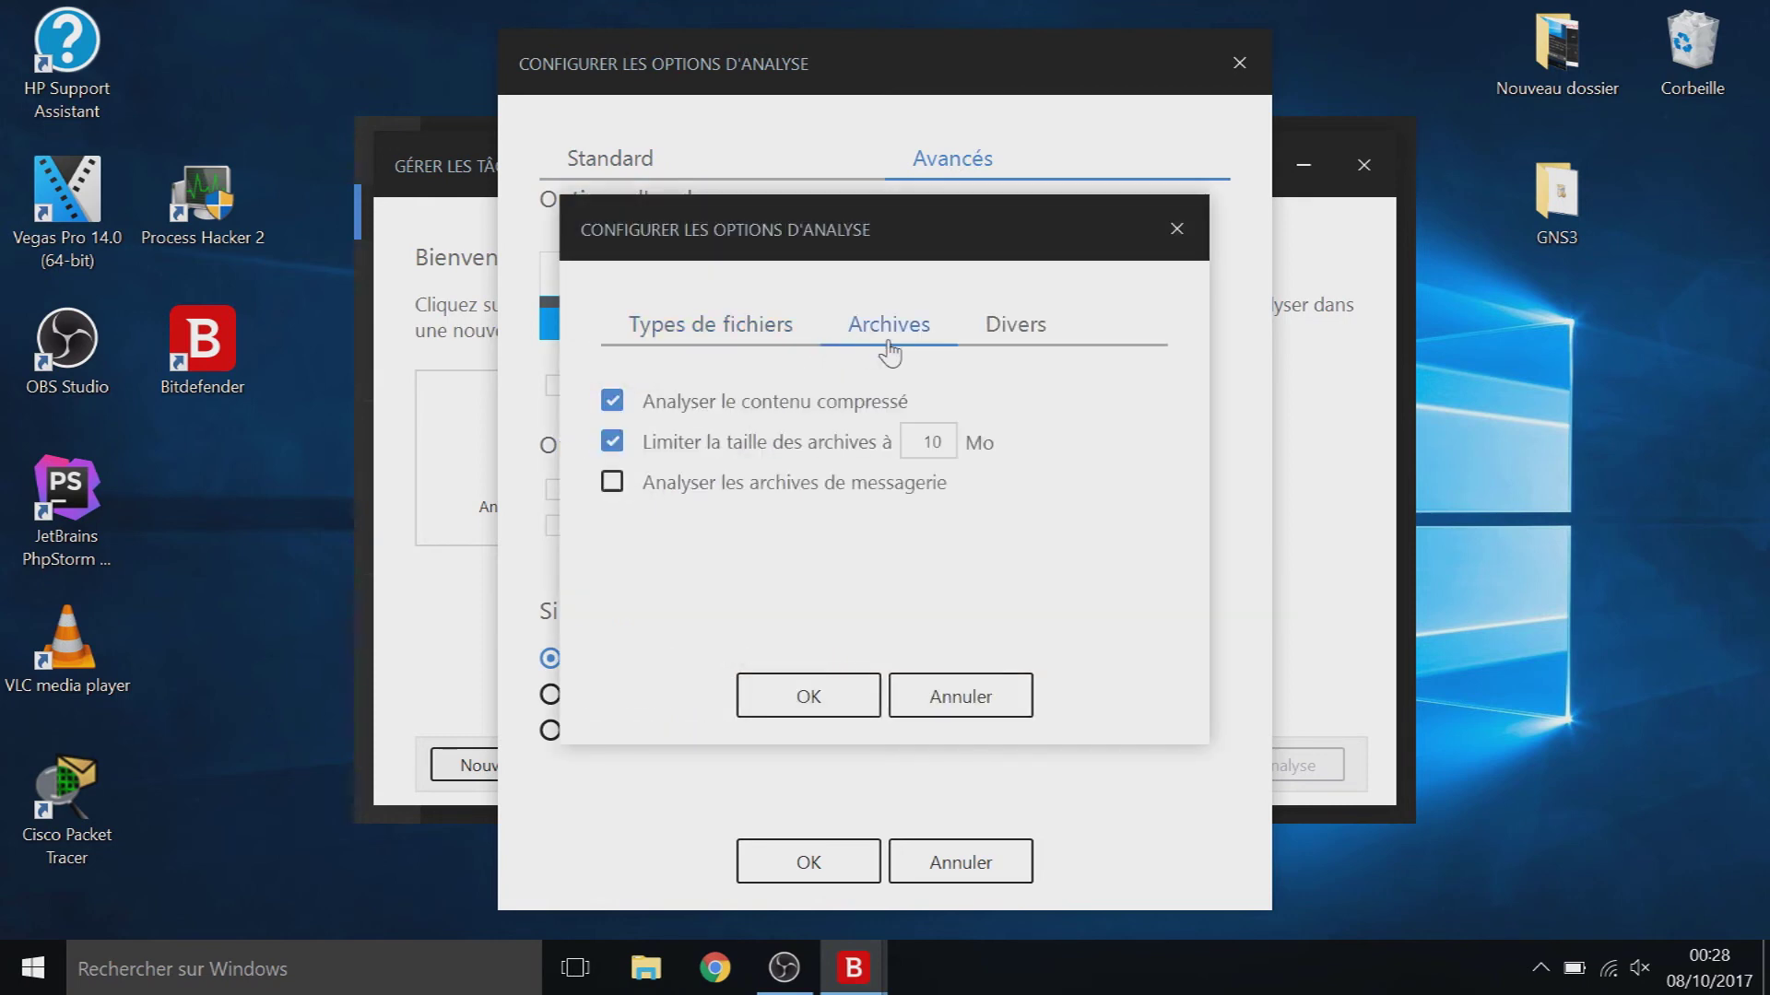
pyautogui.click(1014, 339)
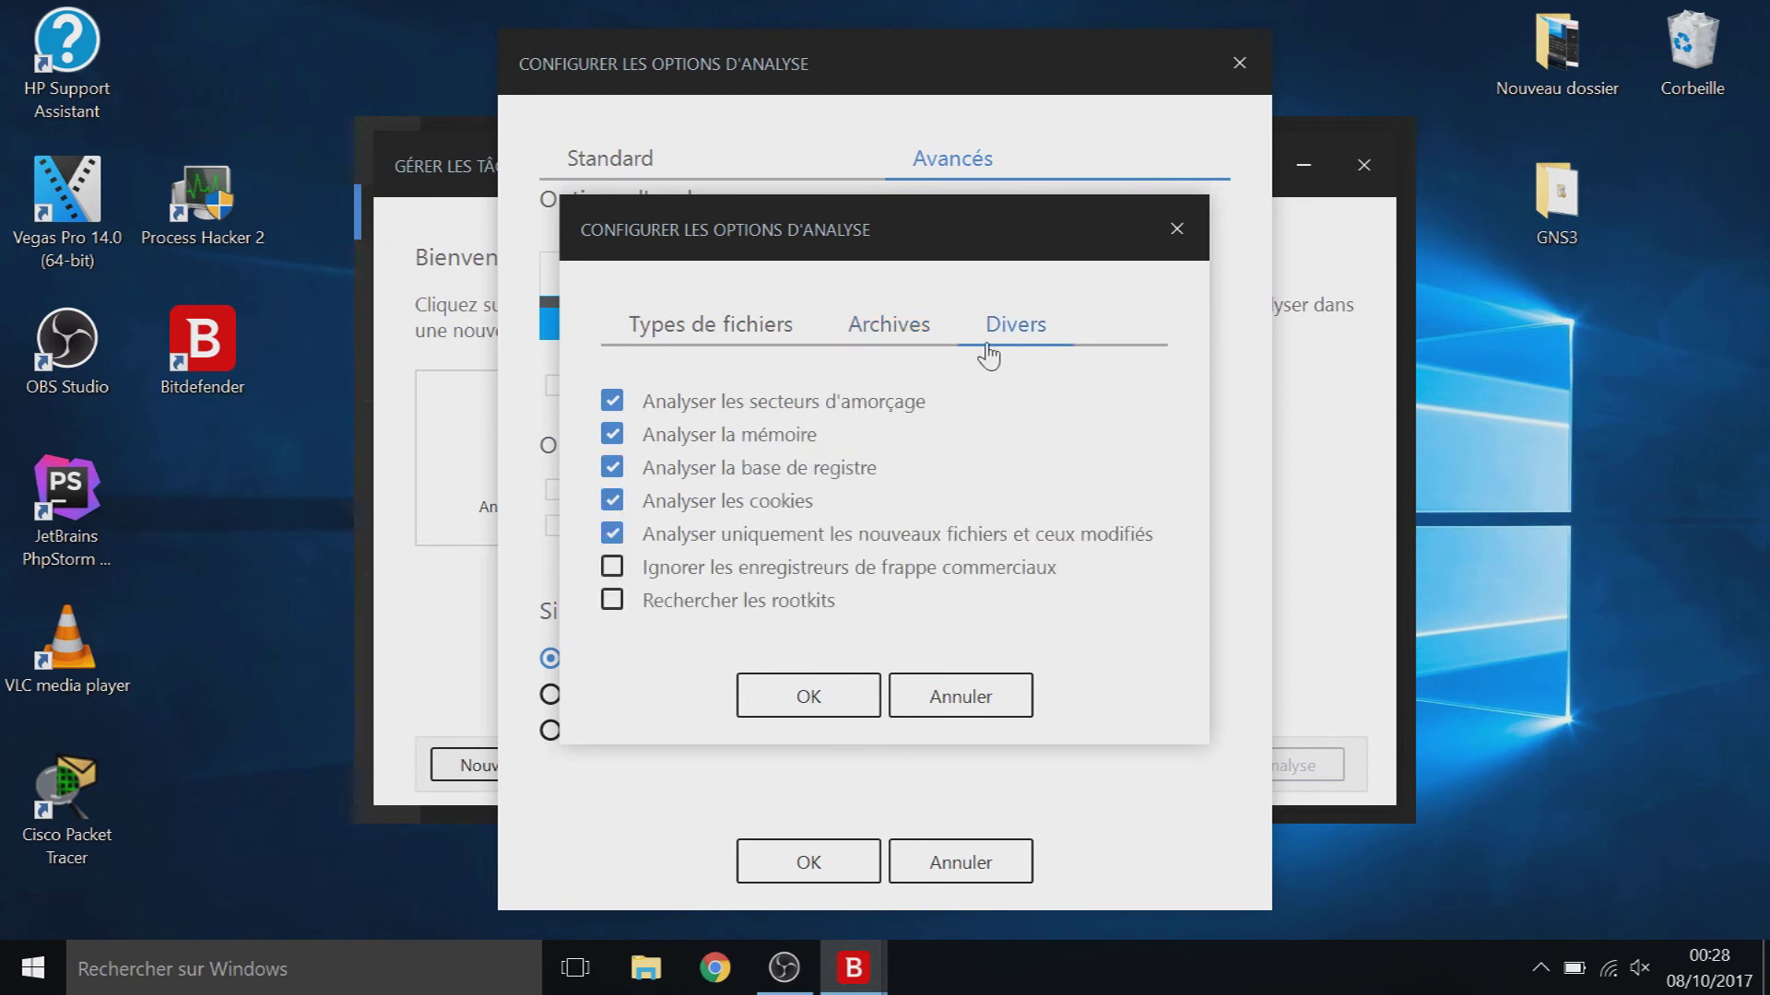
pyautogui.click(808, 696)
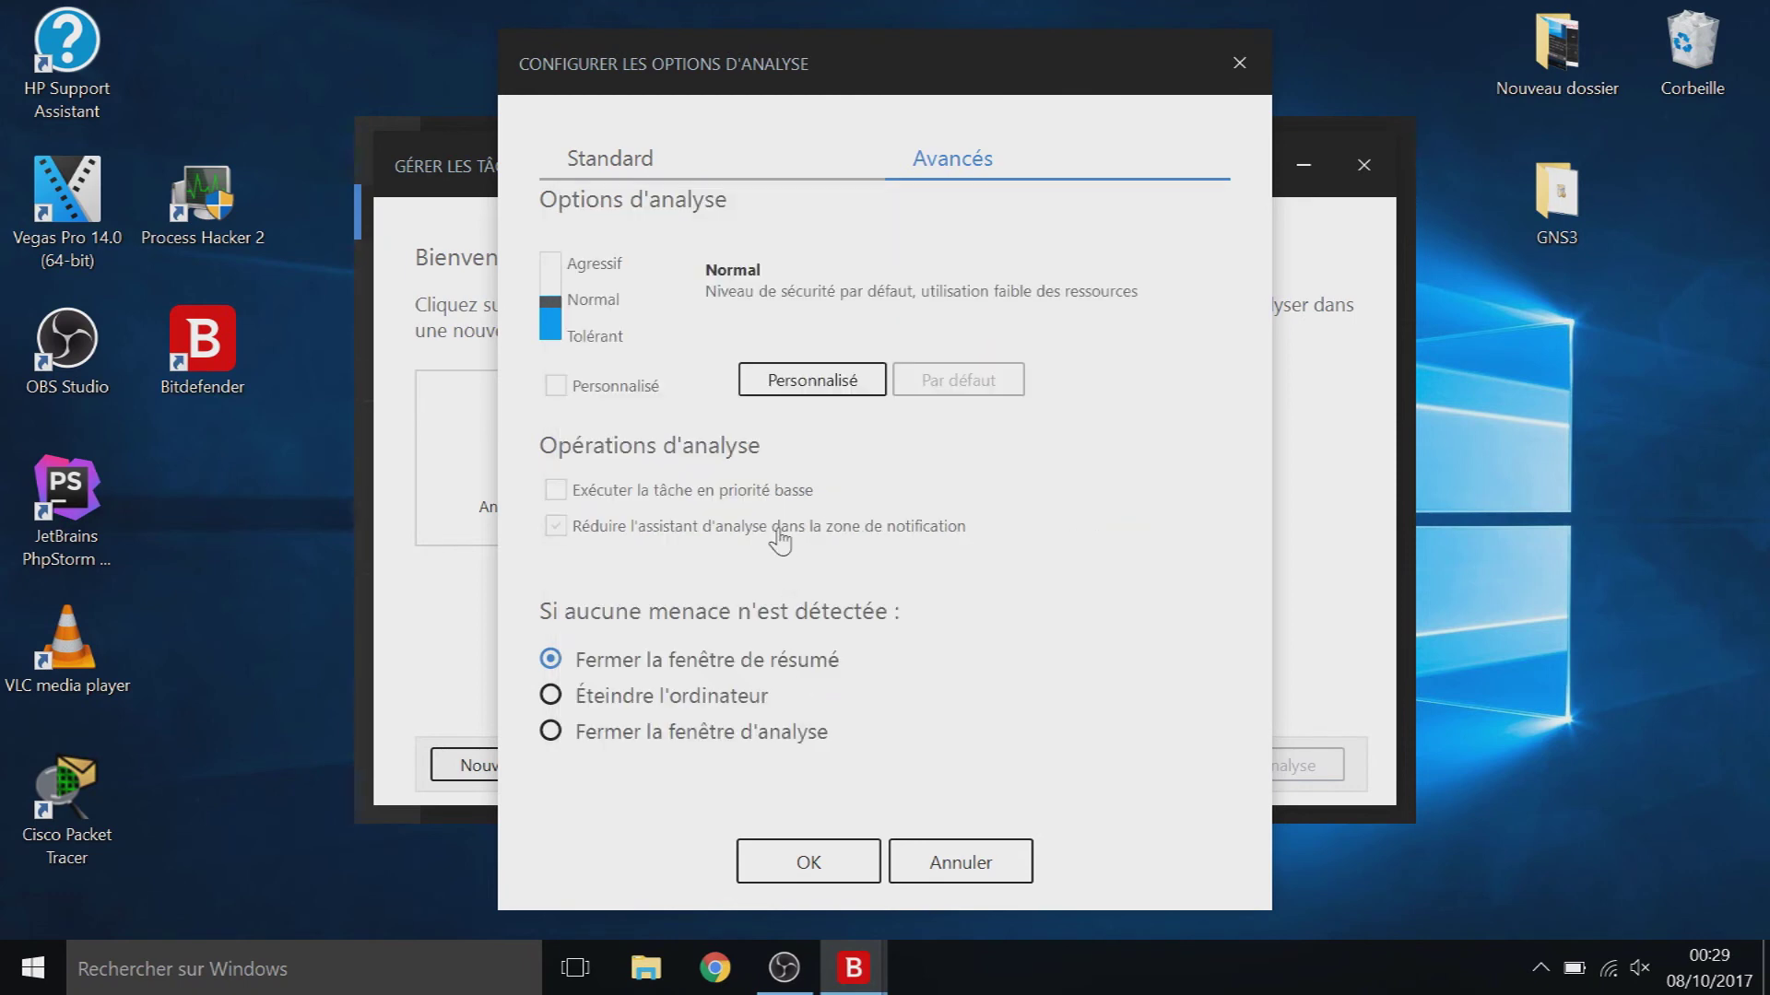
# Step: Set the custom scan's level to Agressif and review its archive and miscellaneous settings in the personalised options
pyautogui.click(551, 264)
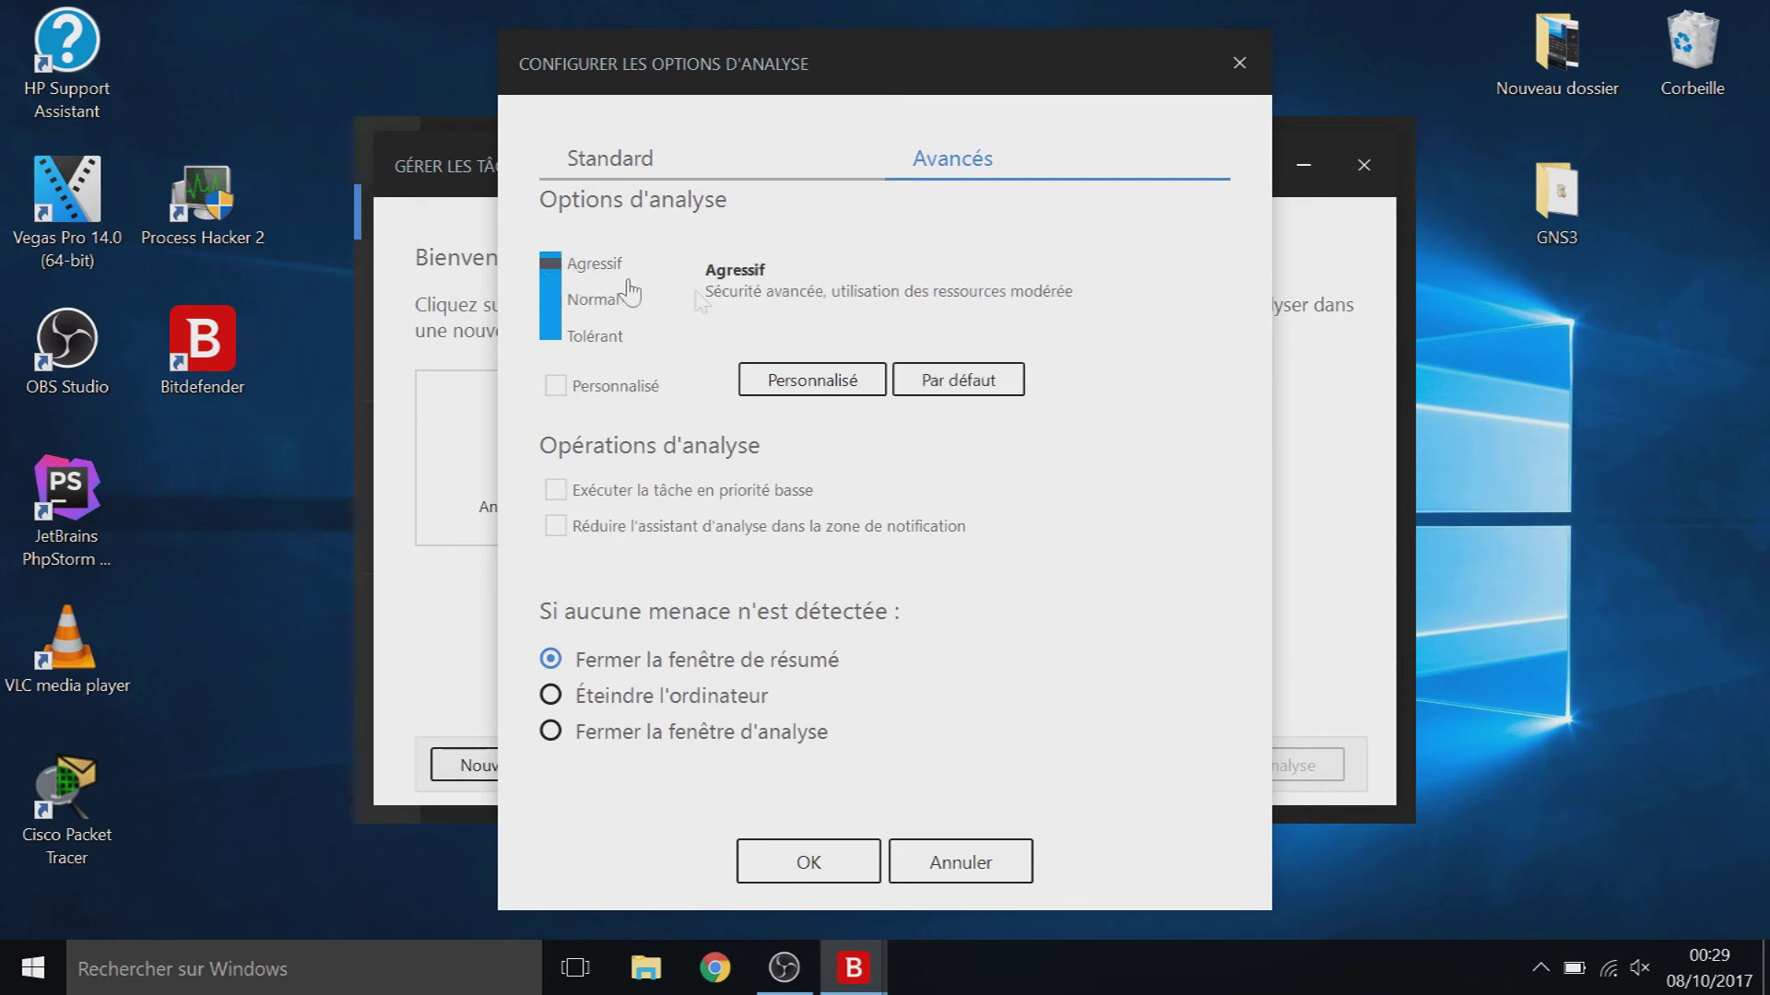
pyautogui.click(777, 380)
pyautogui.click(878, 328)
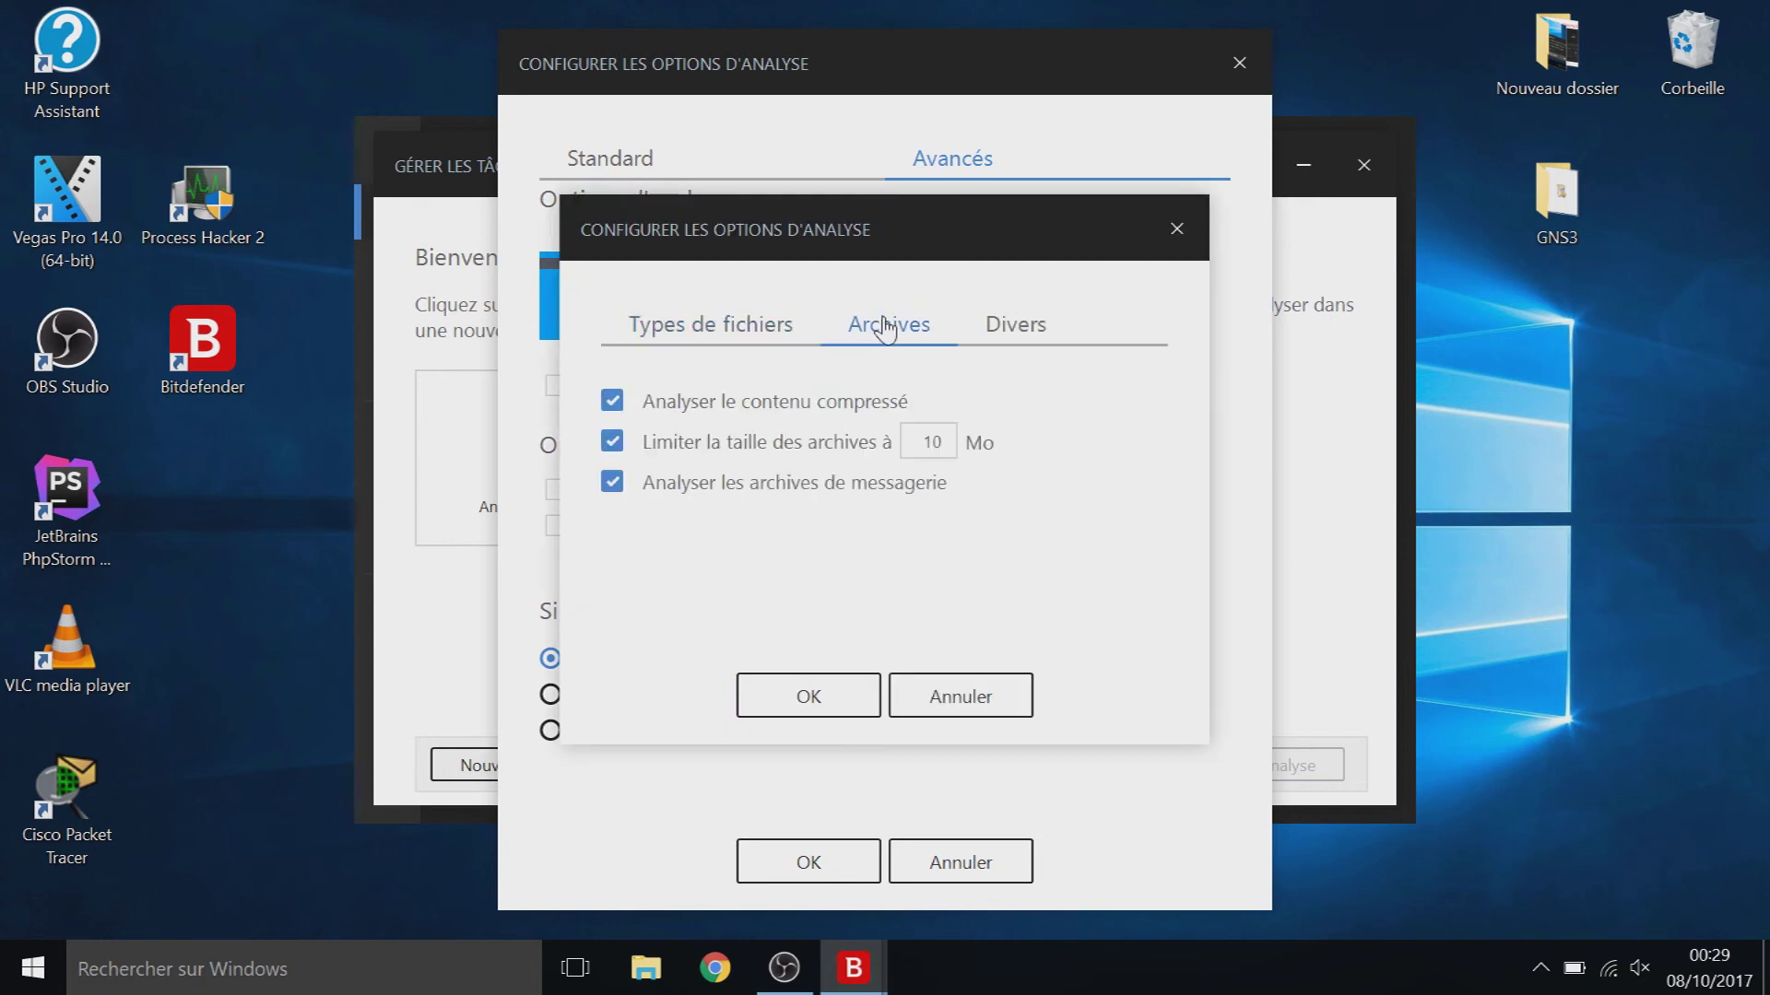
pyautogui.click(995, 330)
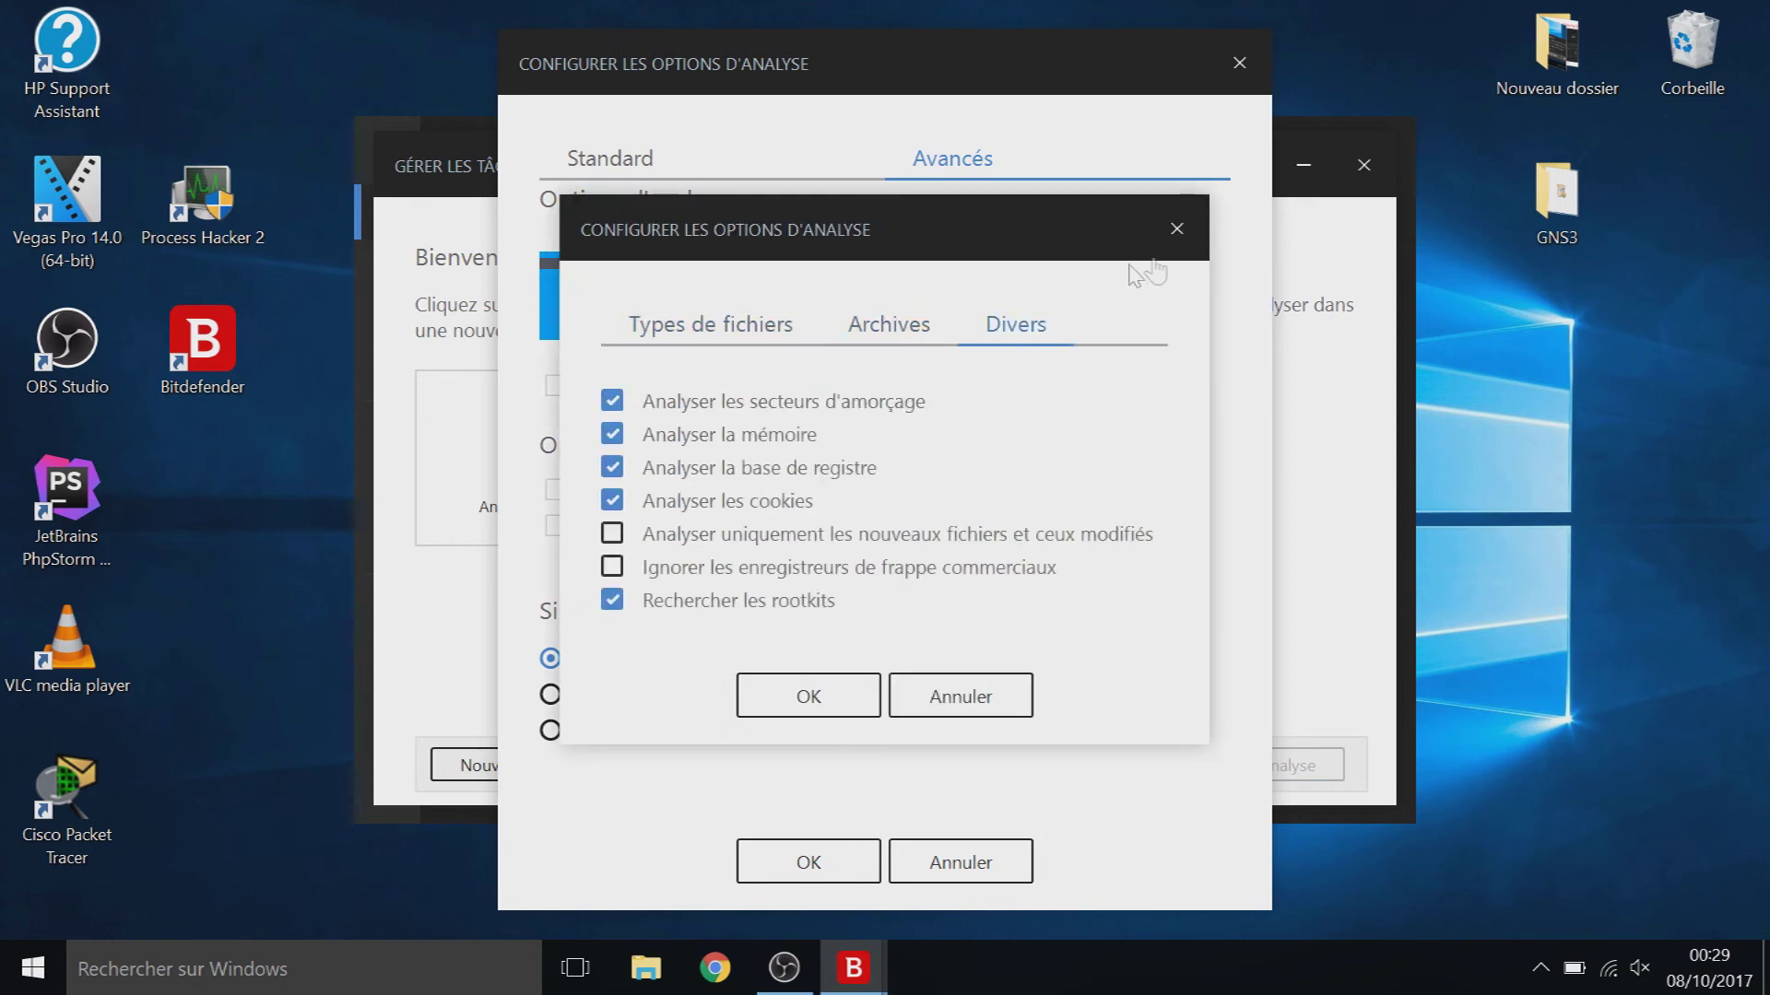
pyautogui.click(1177, 230)
# Step: Adjust the low-priority and notification-area scan operation options, try to save the custom scan task, and dismiss the message
pyautogui.click(1142, 493)
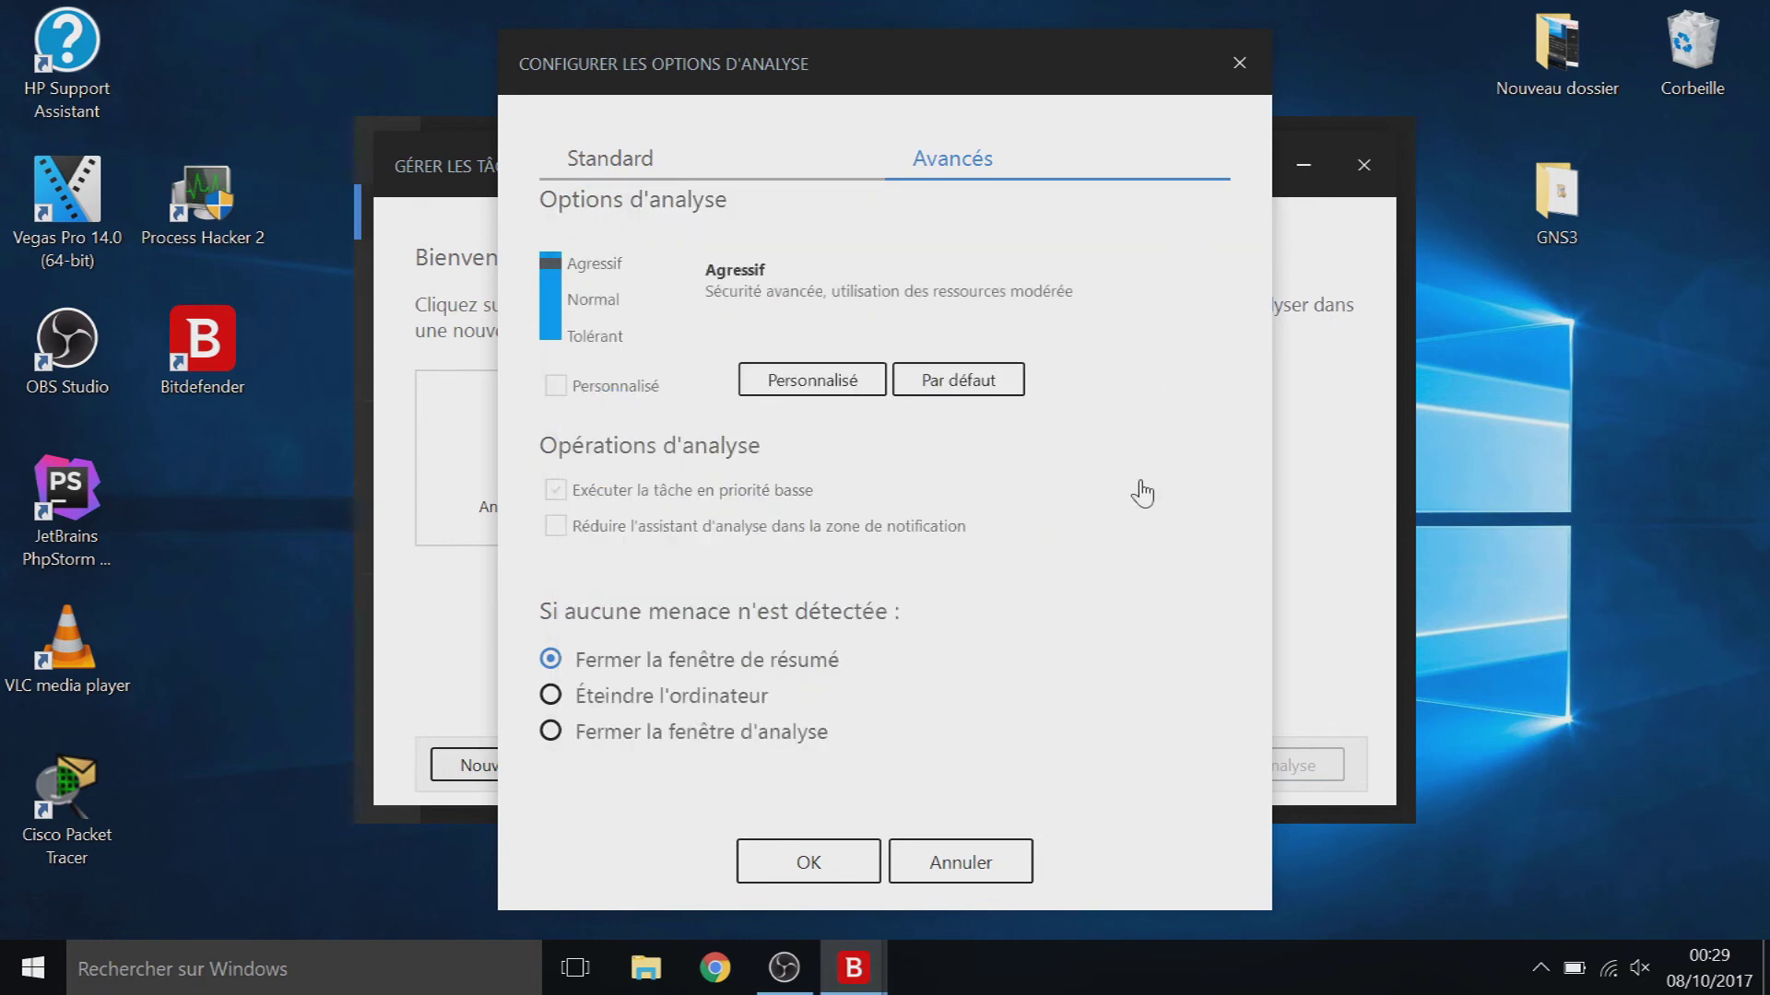
pyautogui.click(699, 502)
pyautogui.click(632, 528)
pyautogui.click(557, 528)
pyautogui.click(808, 865)
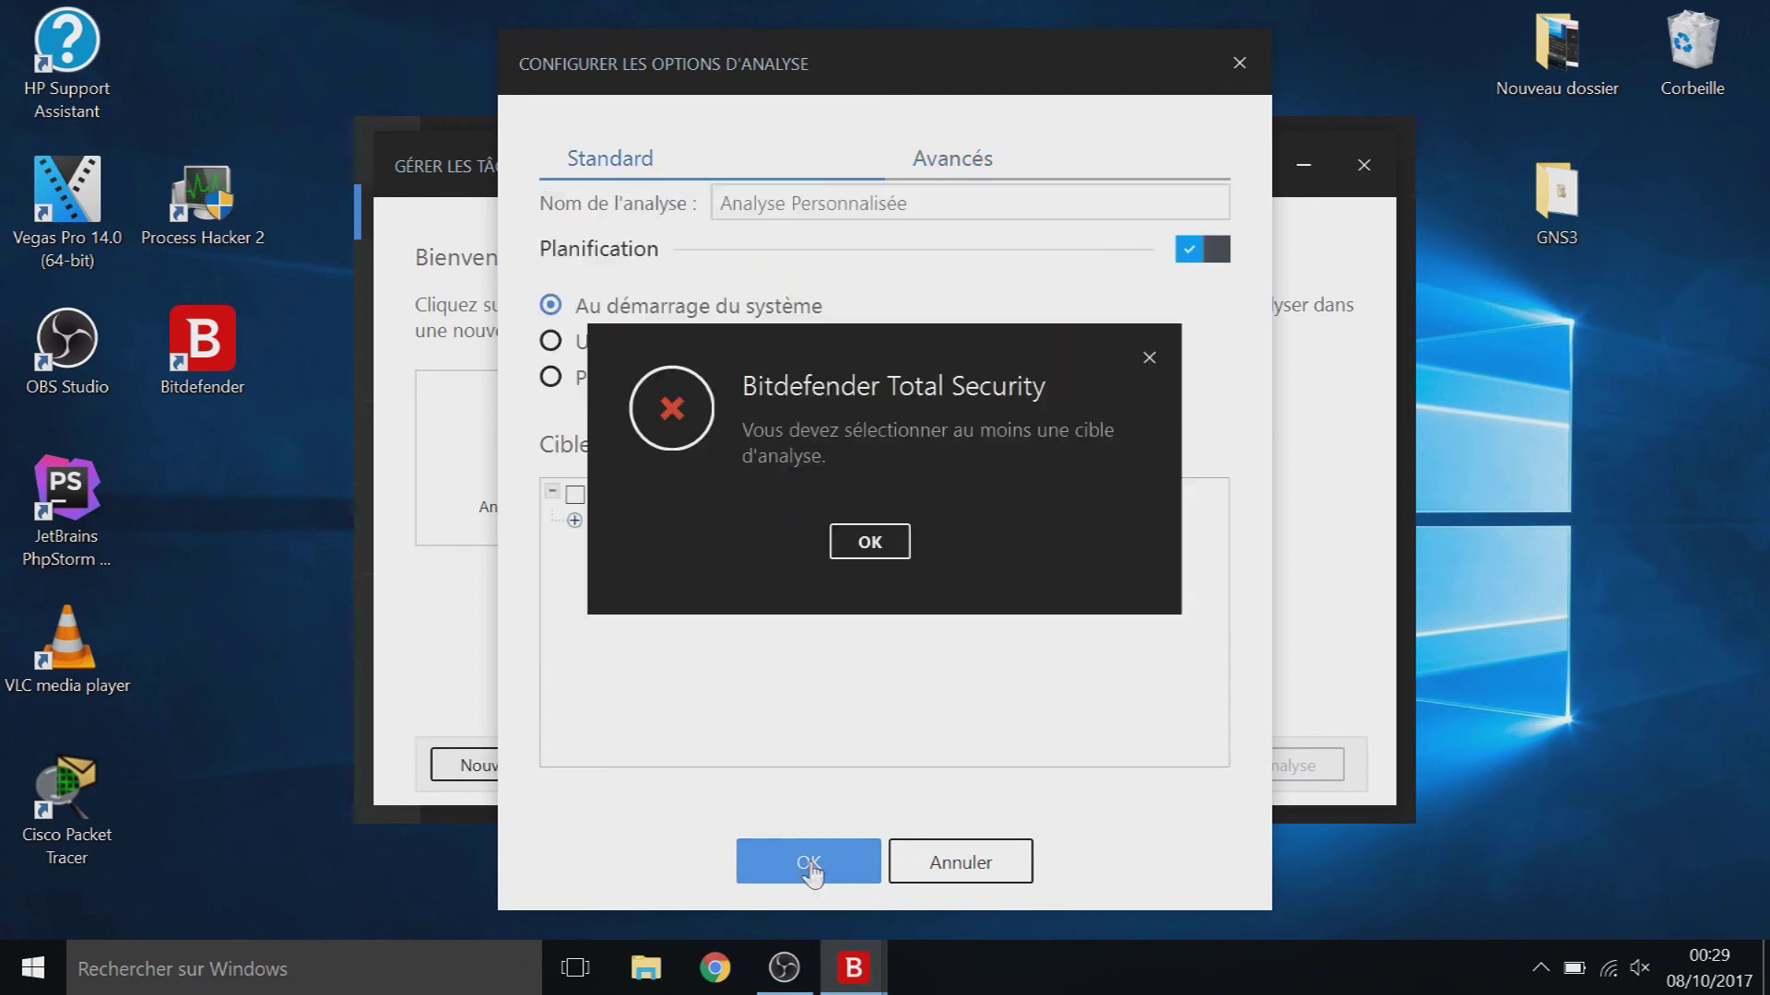
pyautogui.click(874, 550)
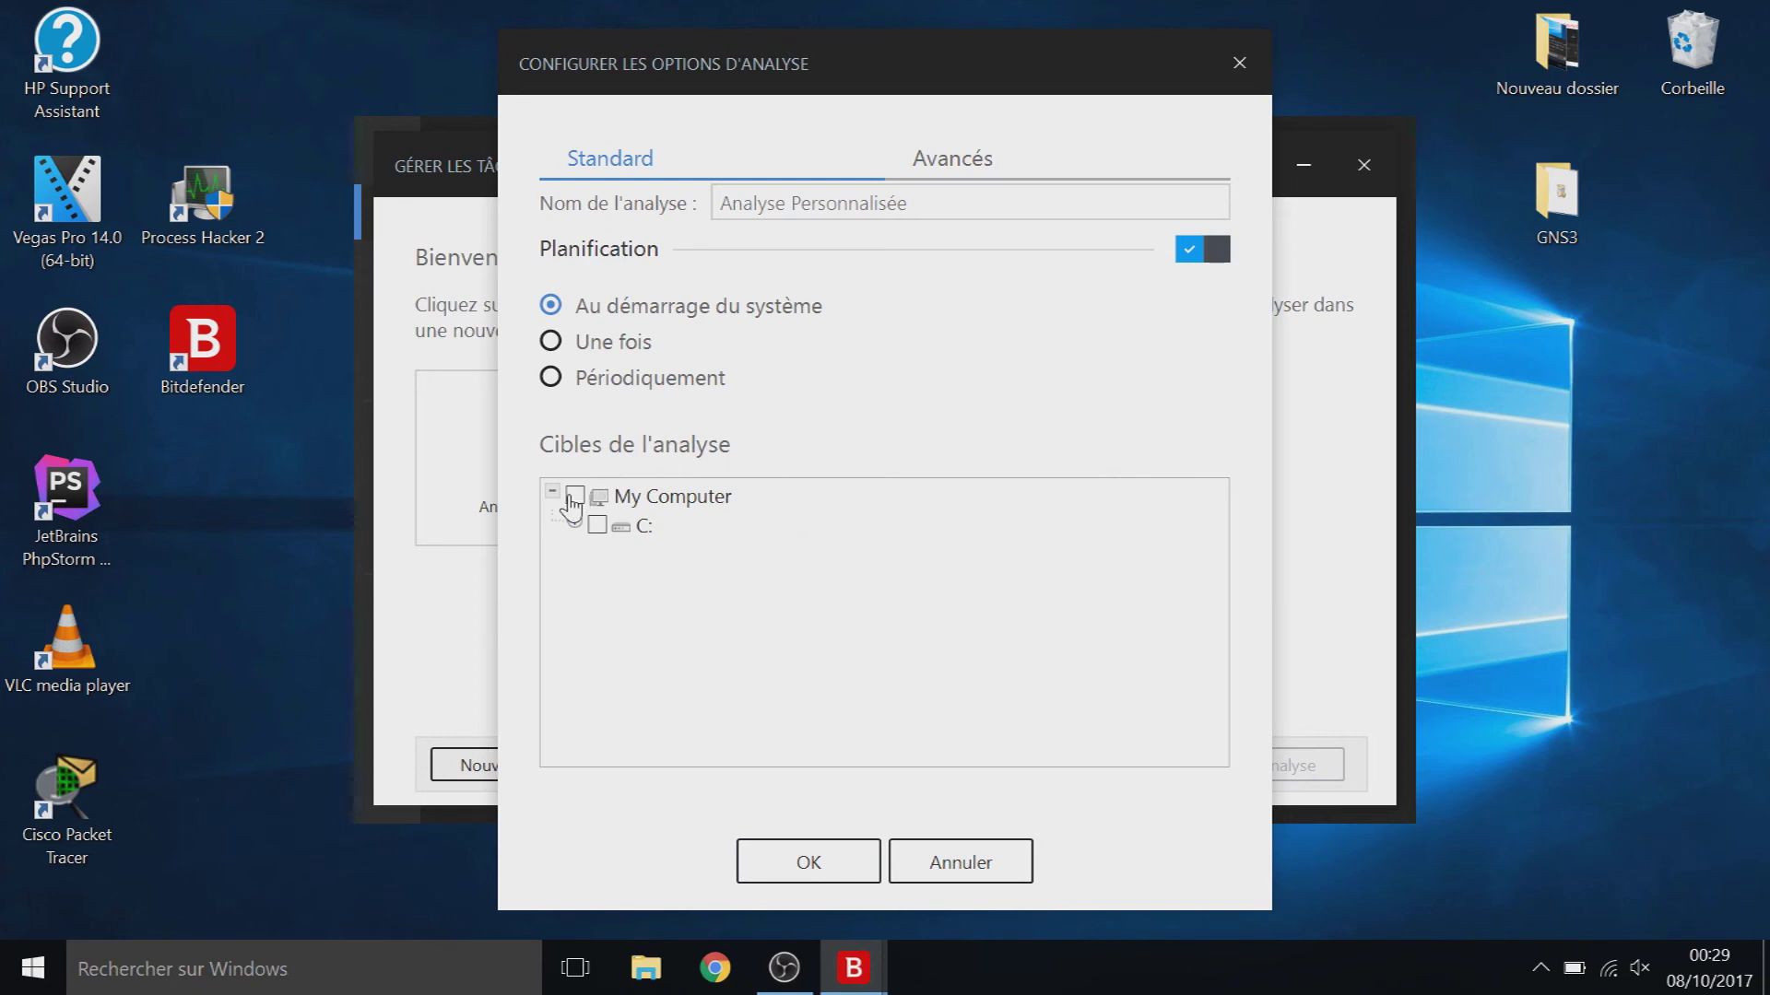
# Step: Look through the C: drive's folders in the scan targets, select My Computer as the target and save the task
pyautogui.click(576, 523)
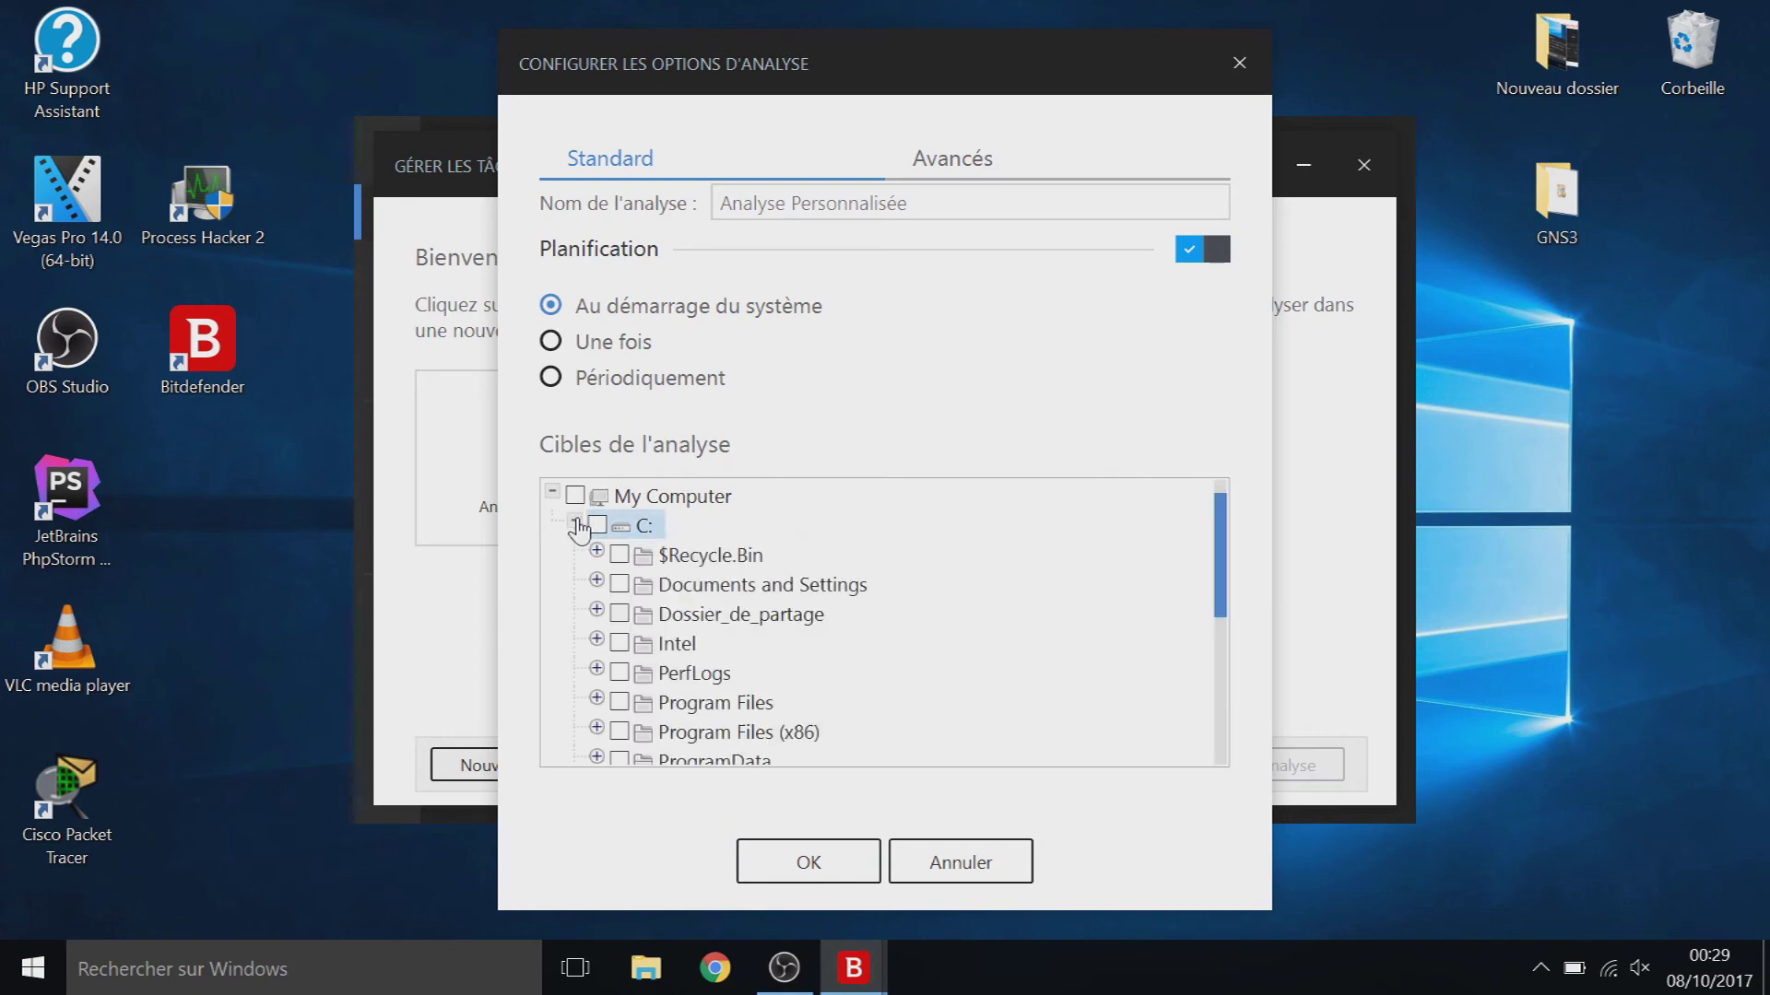
pyautogui.moveTo(1222, 544); pyautogui.dragTo(1247, 502)
pyautogui.click(574, 525)
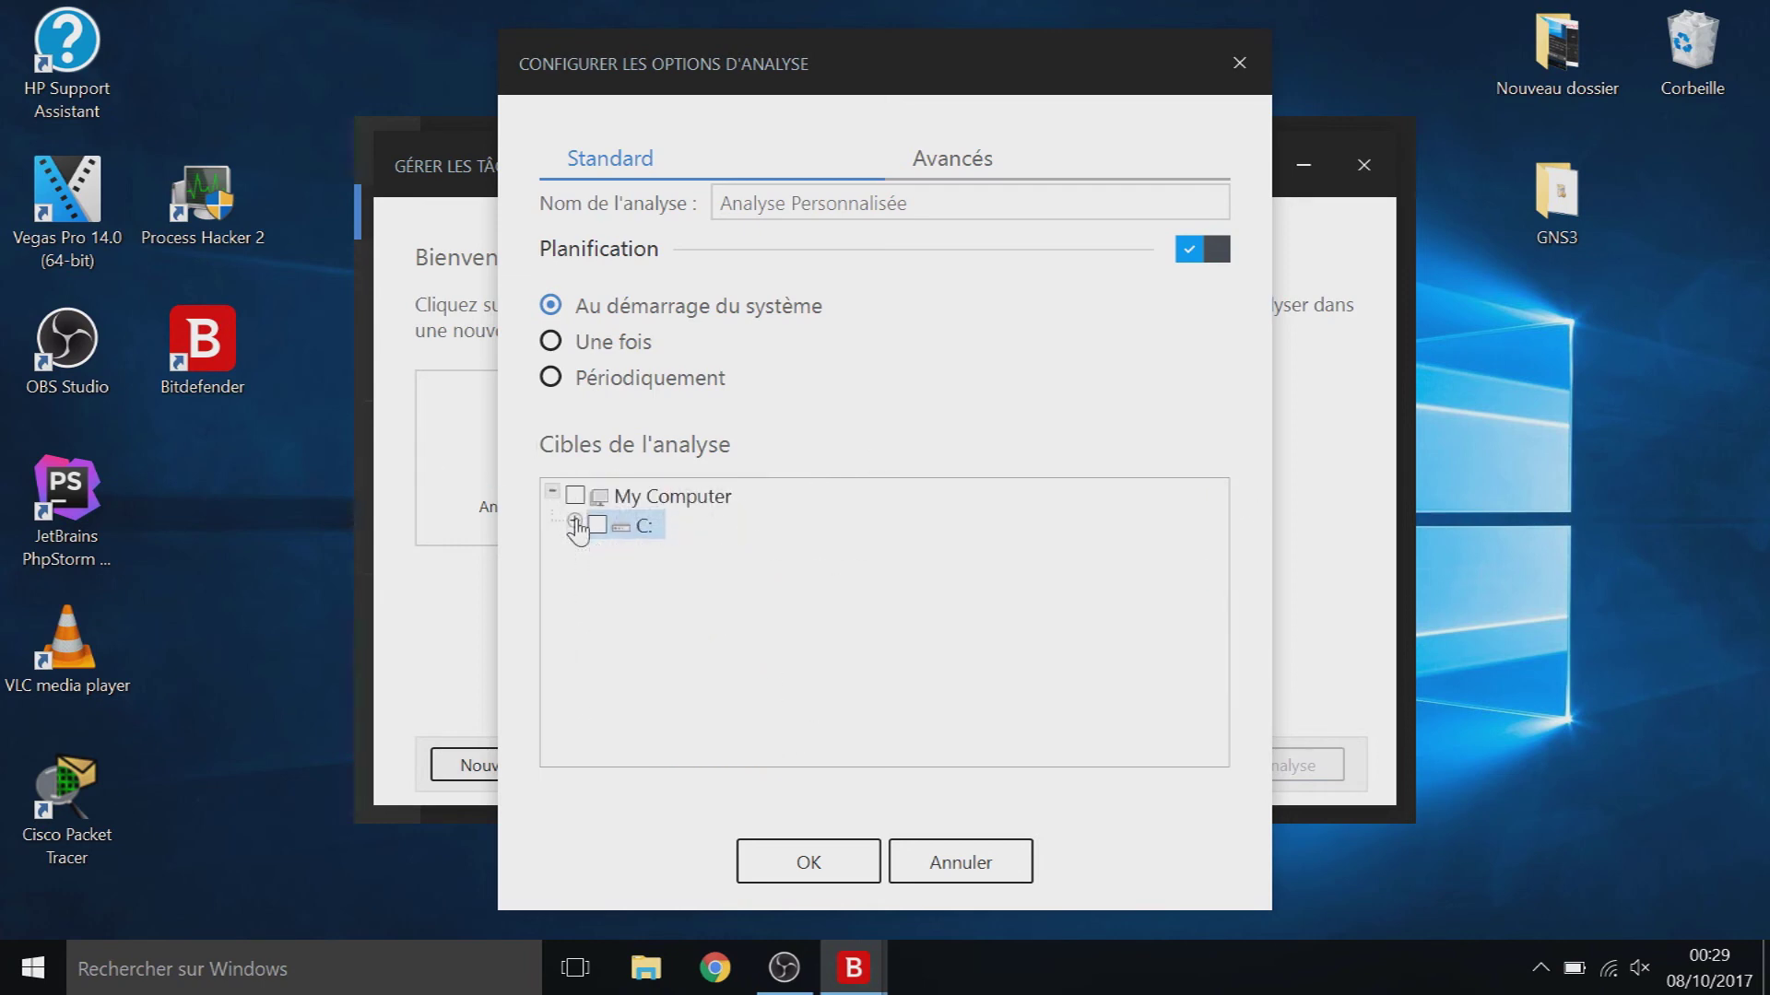
pyautogui.click(576, 496)
pyautogui.click(758, 860)
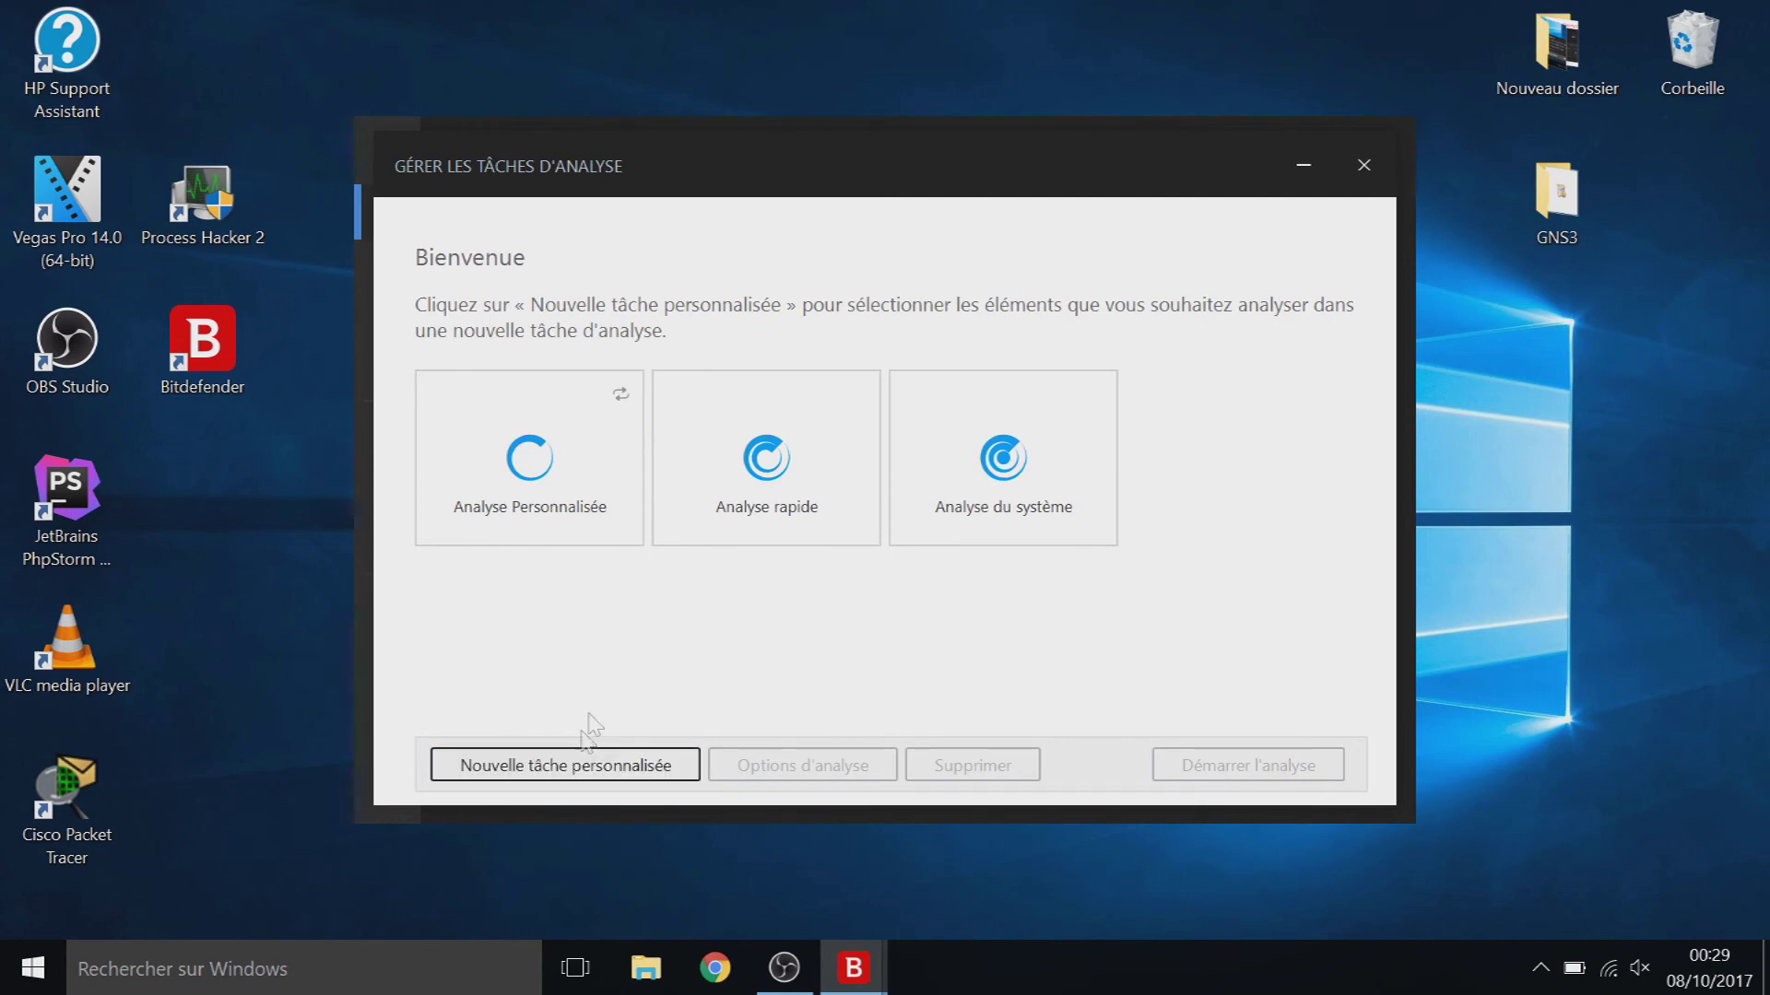
# Step: Look over the Analyse rapide, Analyse du système and Analyse Personnalisée tasks and close the scan task manager
pyautogui.click(735, 507)
pyautogui.click(1006, 458)
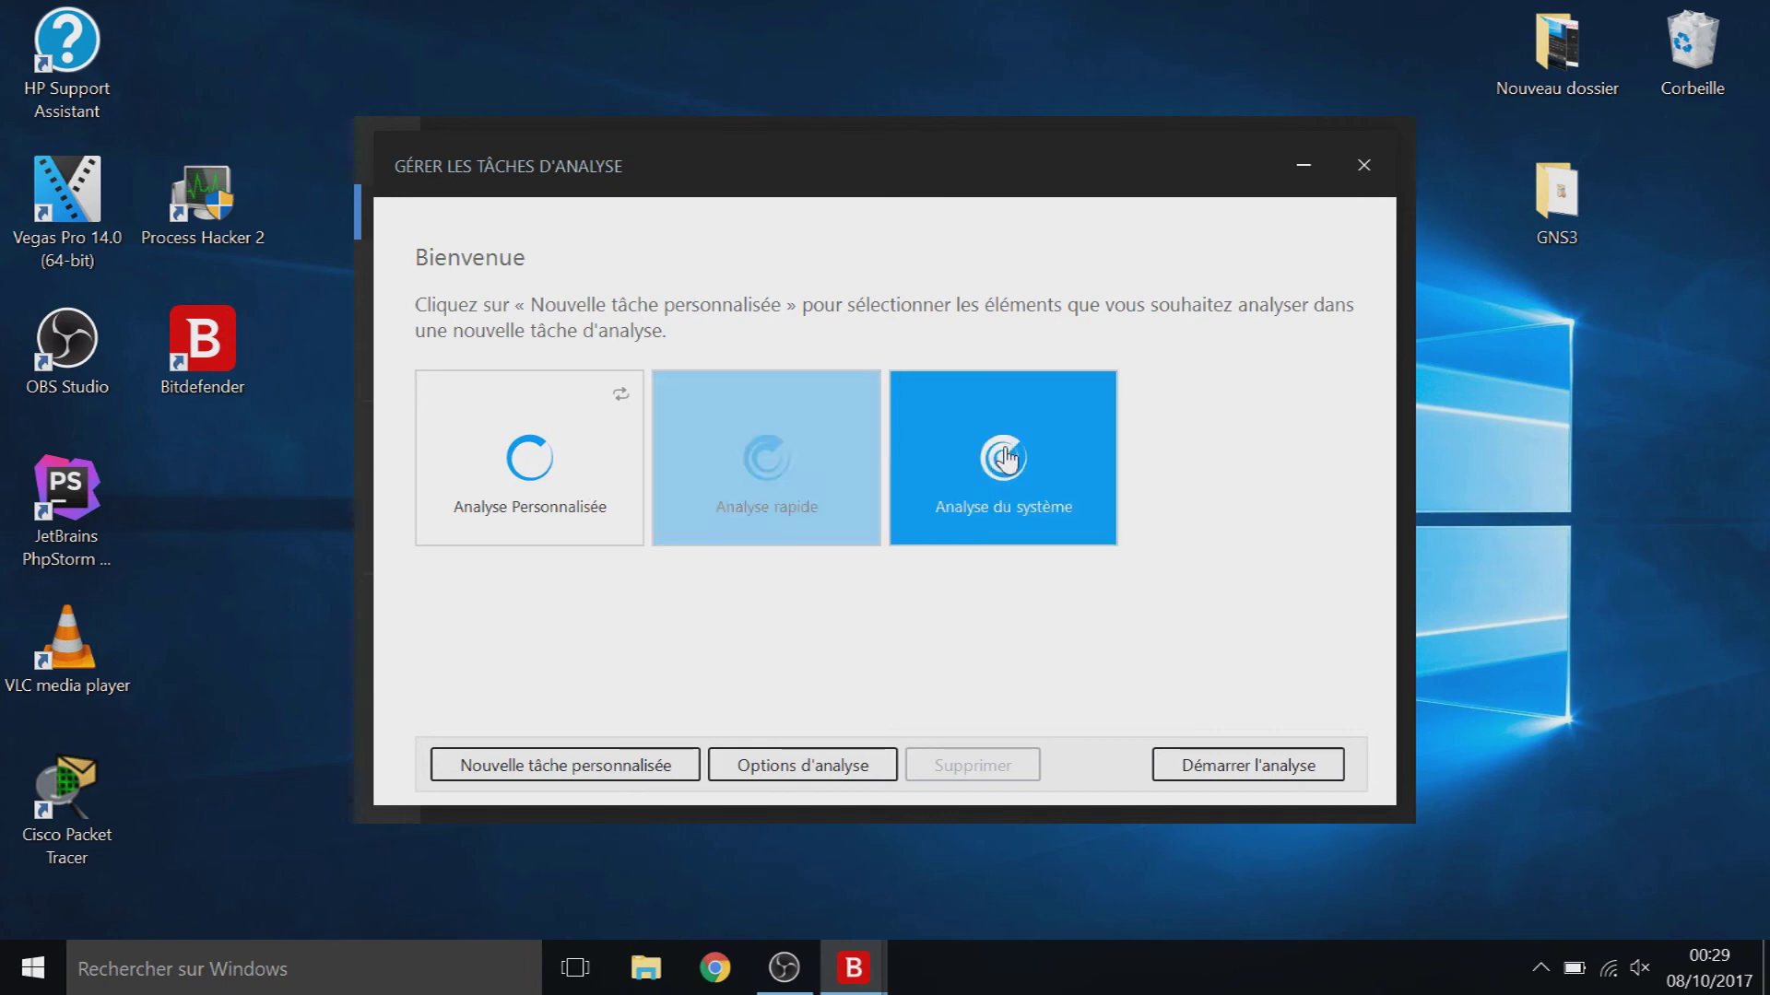
pyautogui.click(831, 461)
pyautogui.click(584, 458)
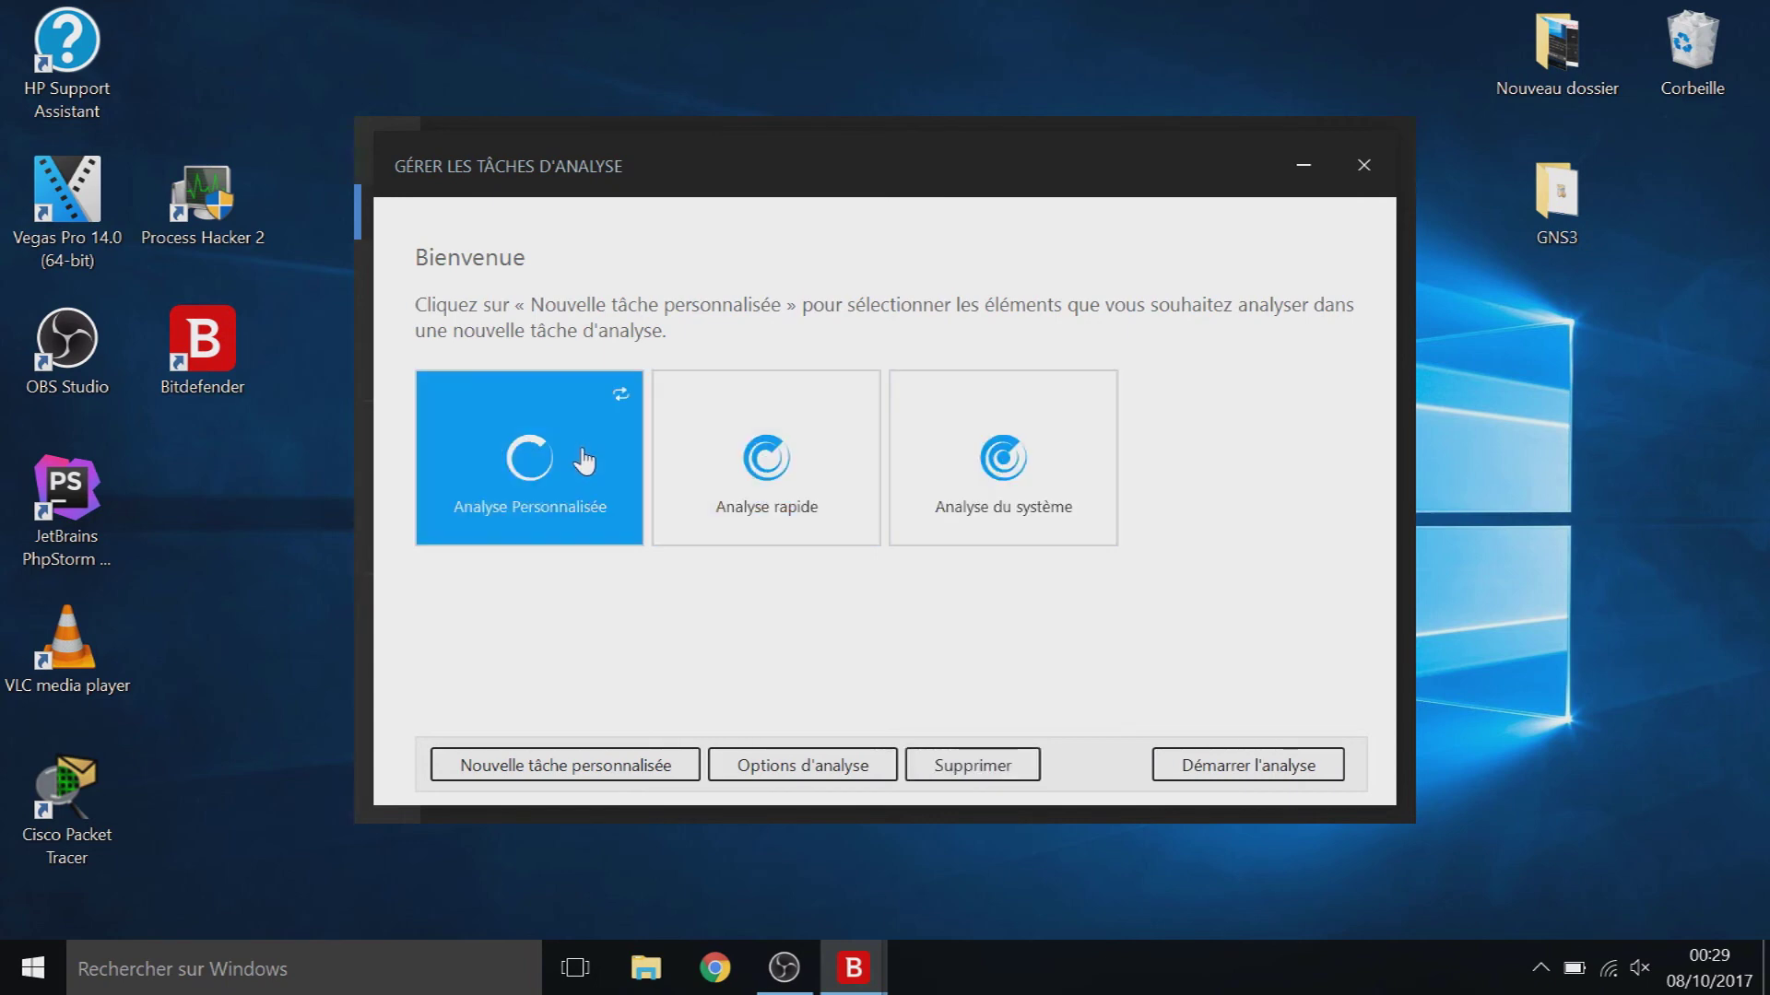
pyautogui.click(1365, 167)
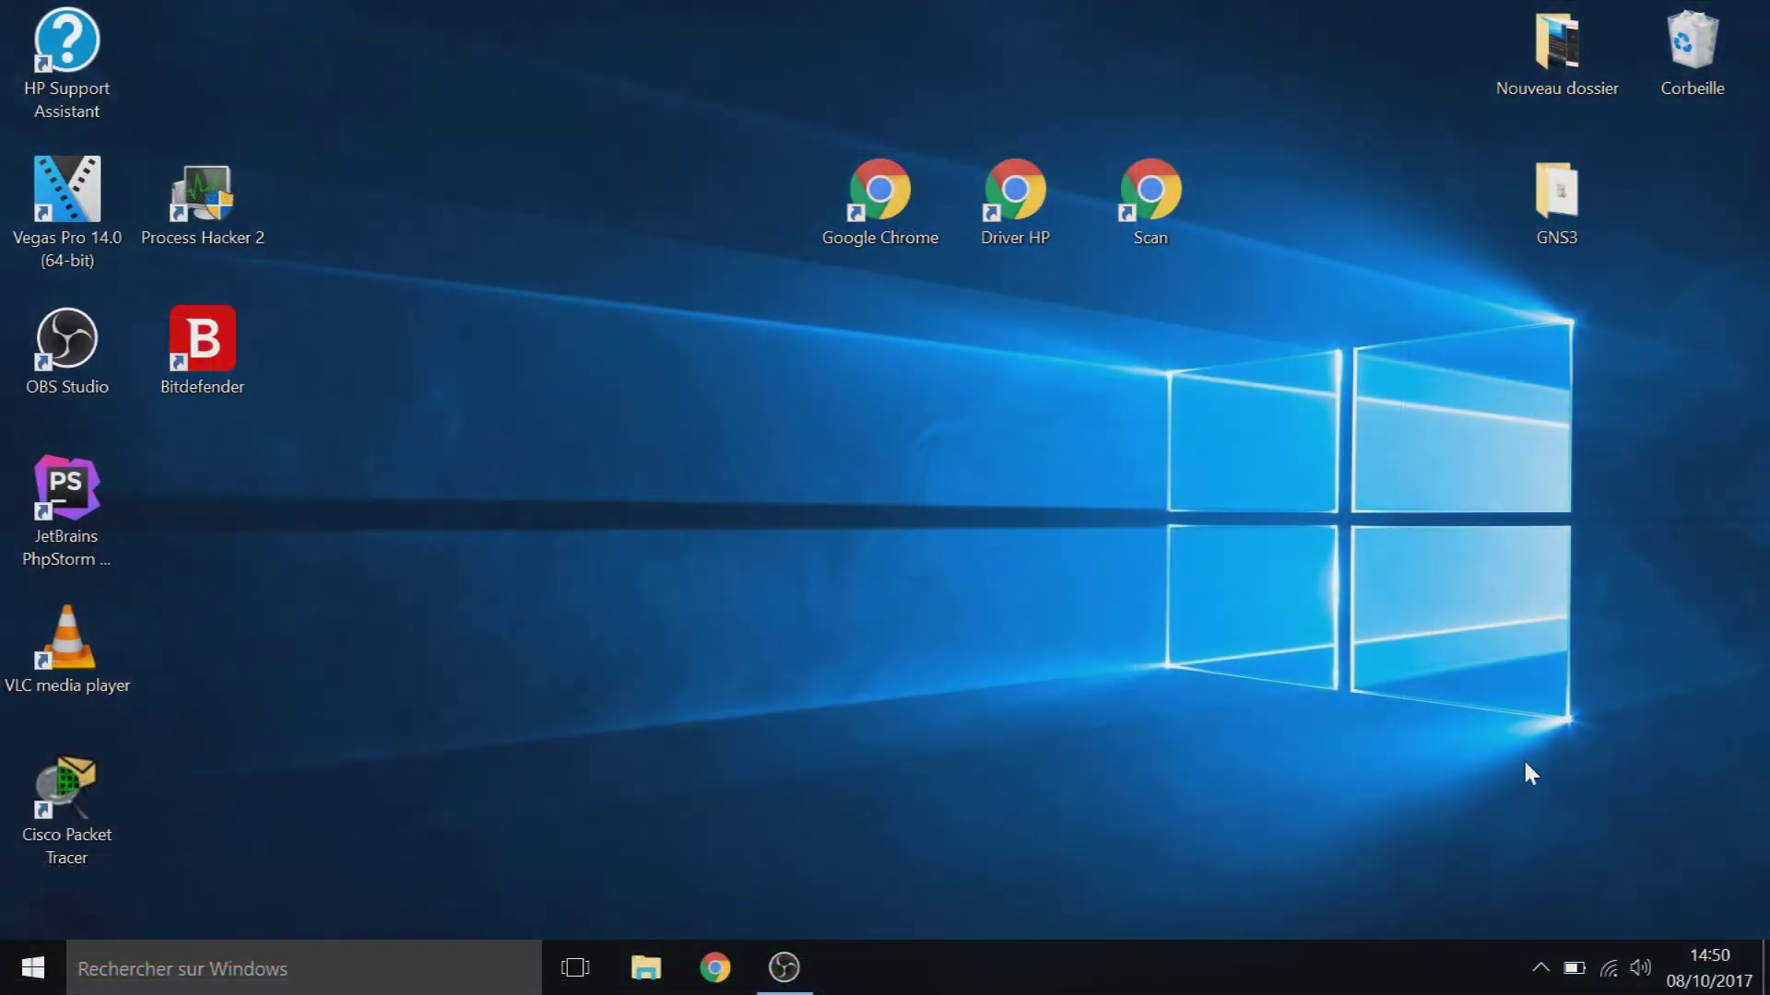
# Step: Display the progress window of the custom scan running in the Windows notification area
pyautogui.click(1536, 963)
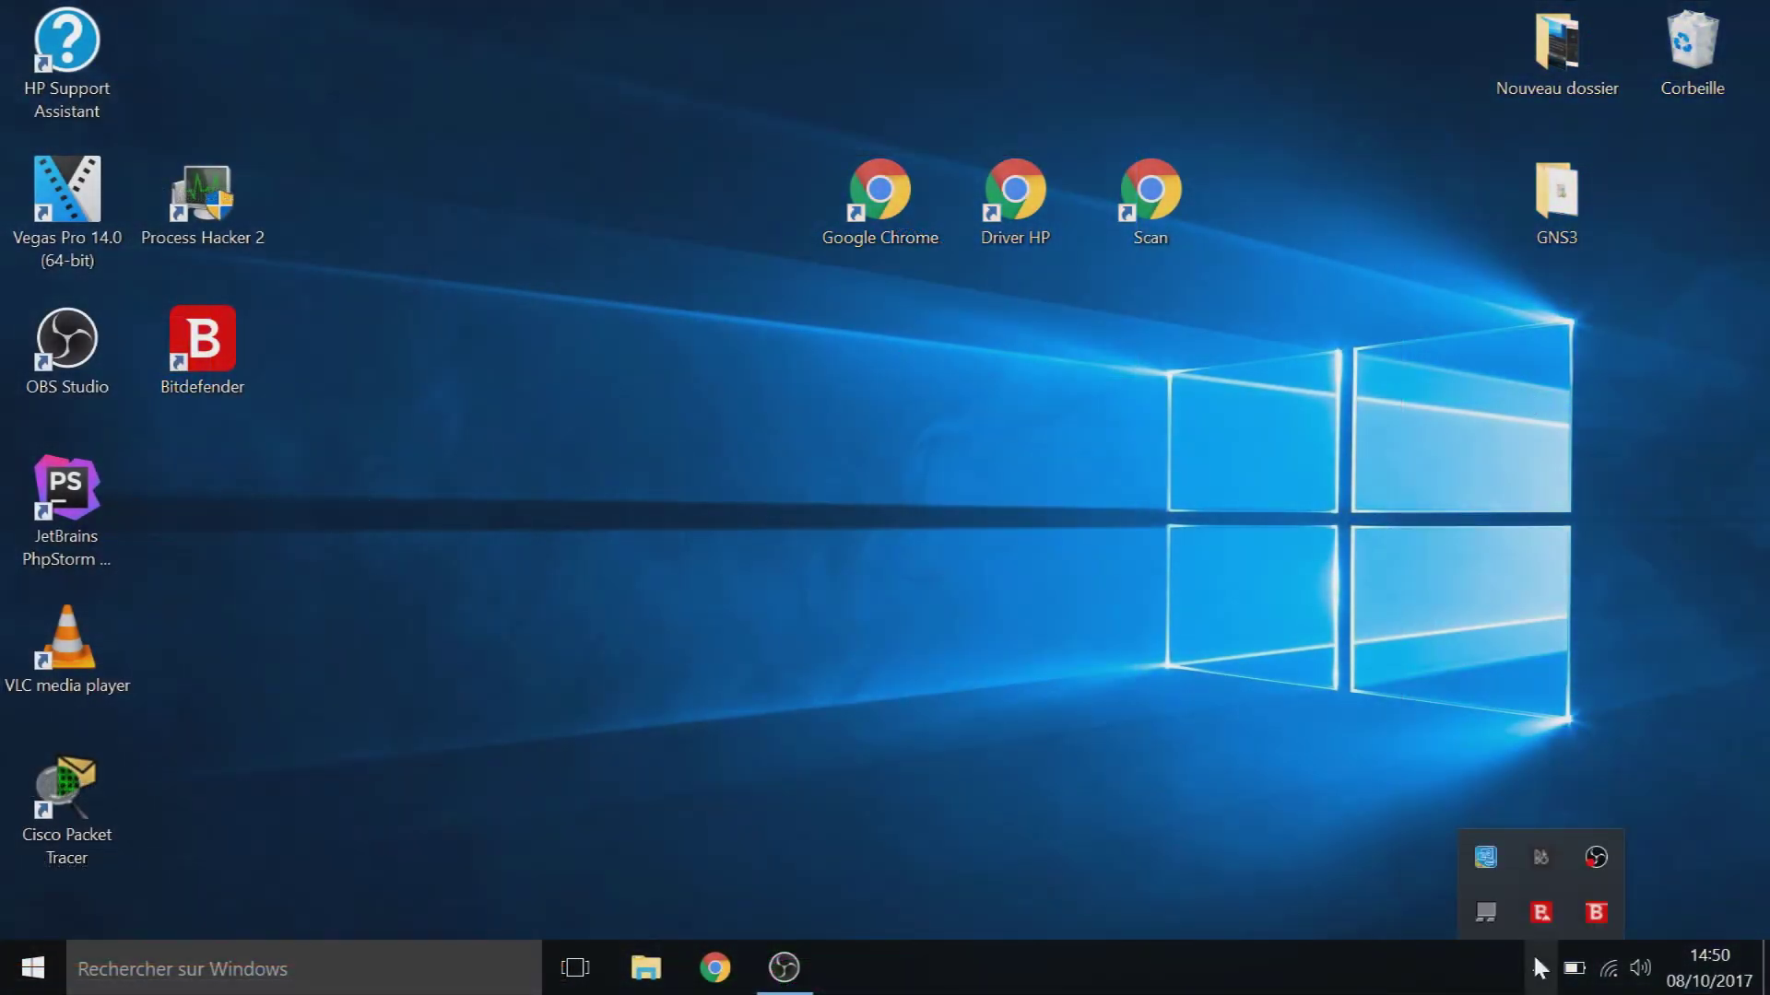
pyautogui.rightClick(1593, 915)
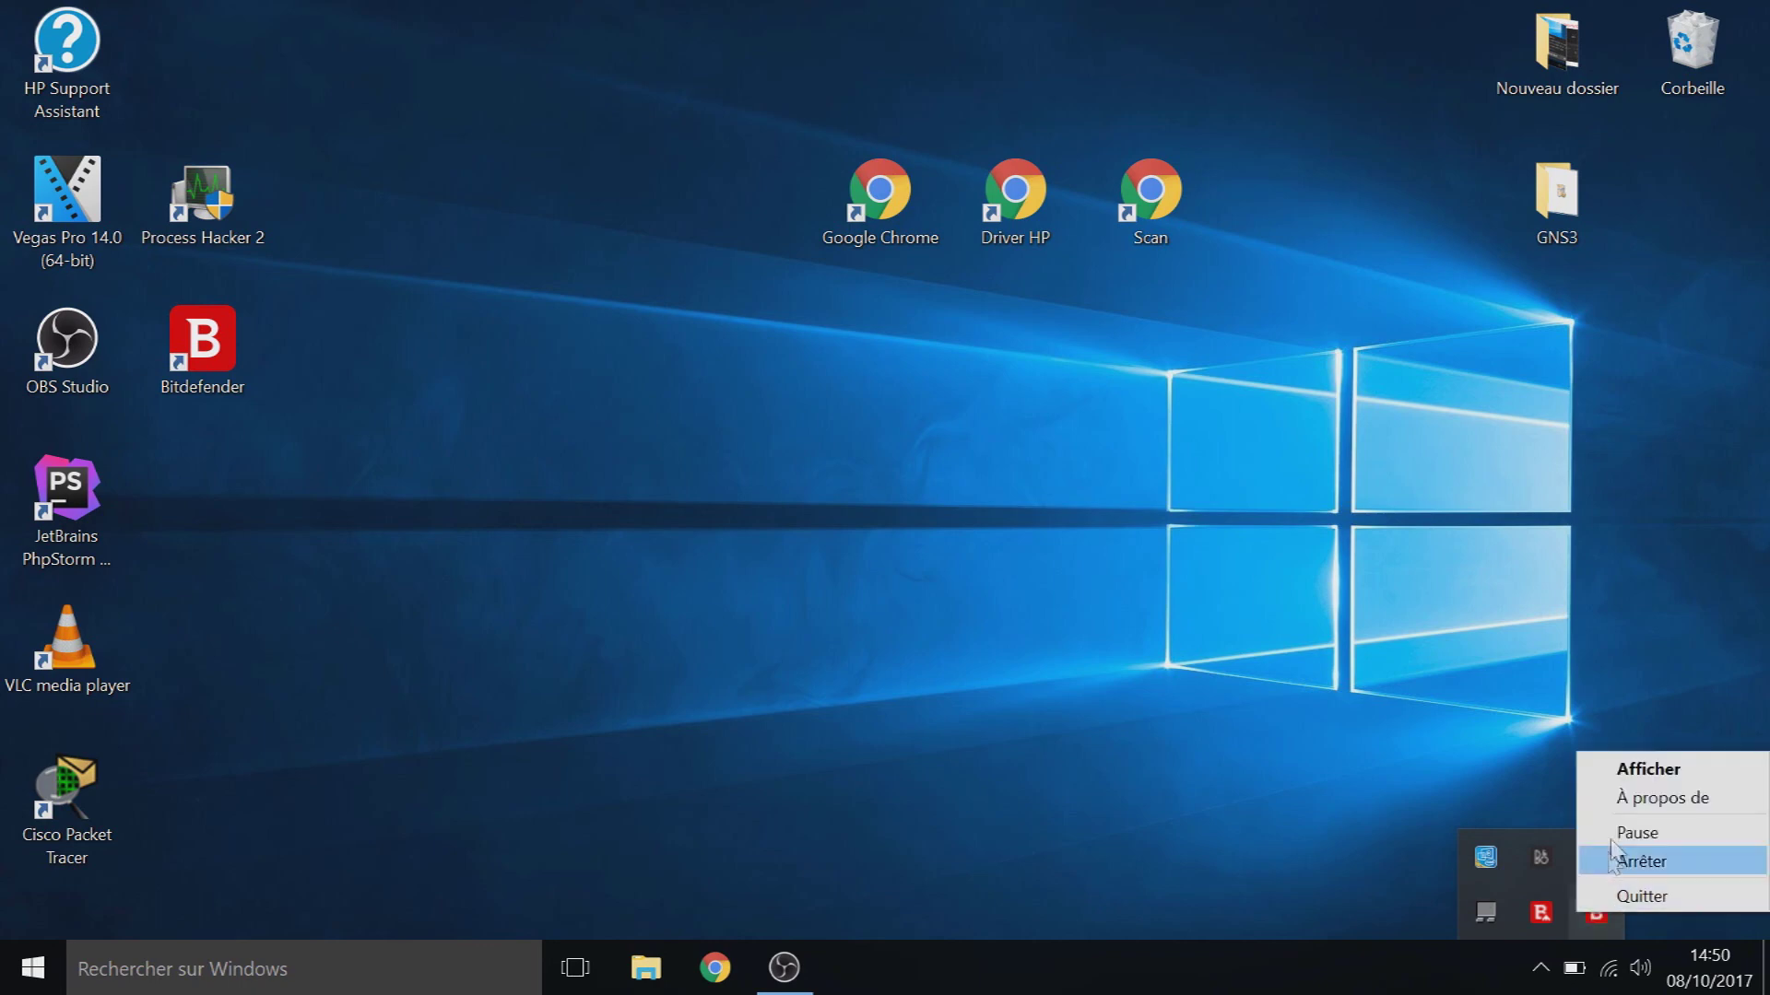
pyautogui.click(1627, 771)
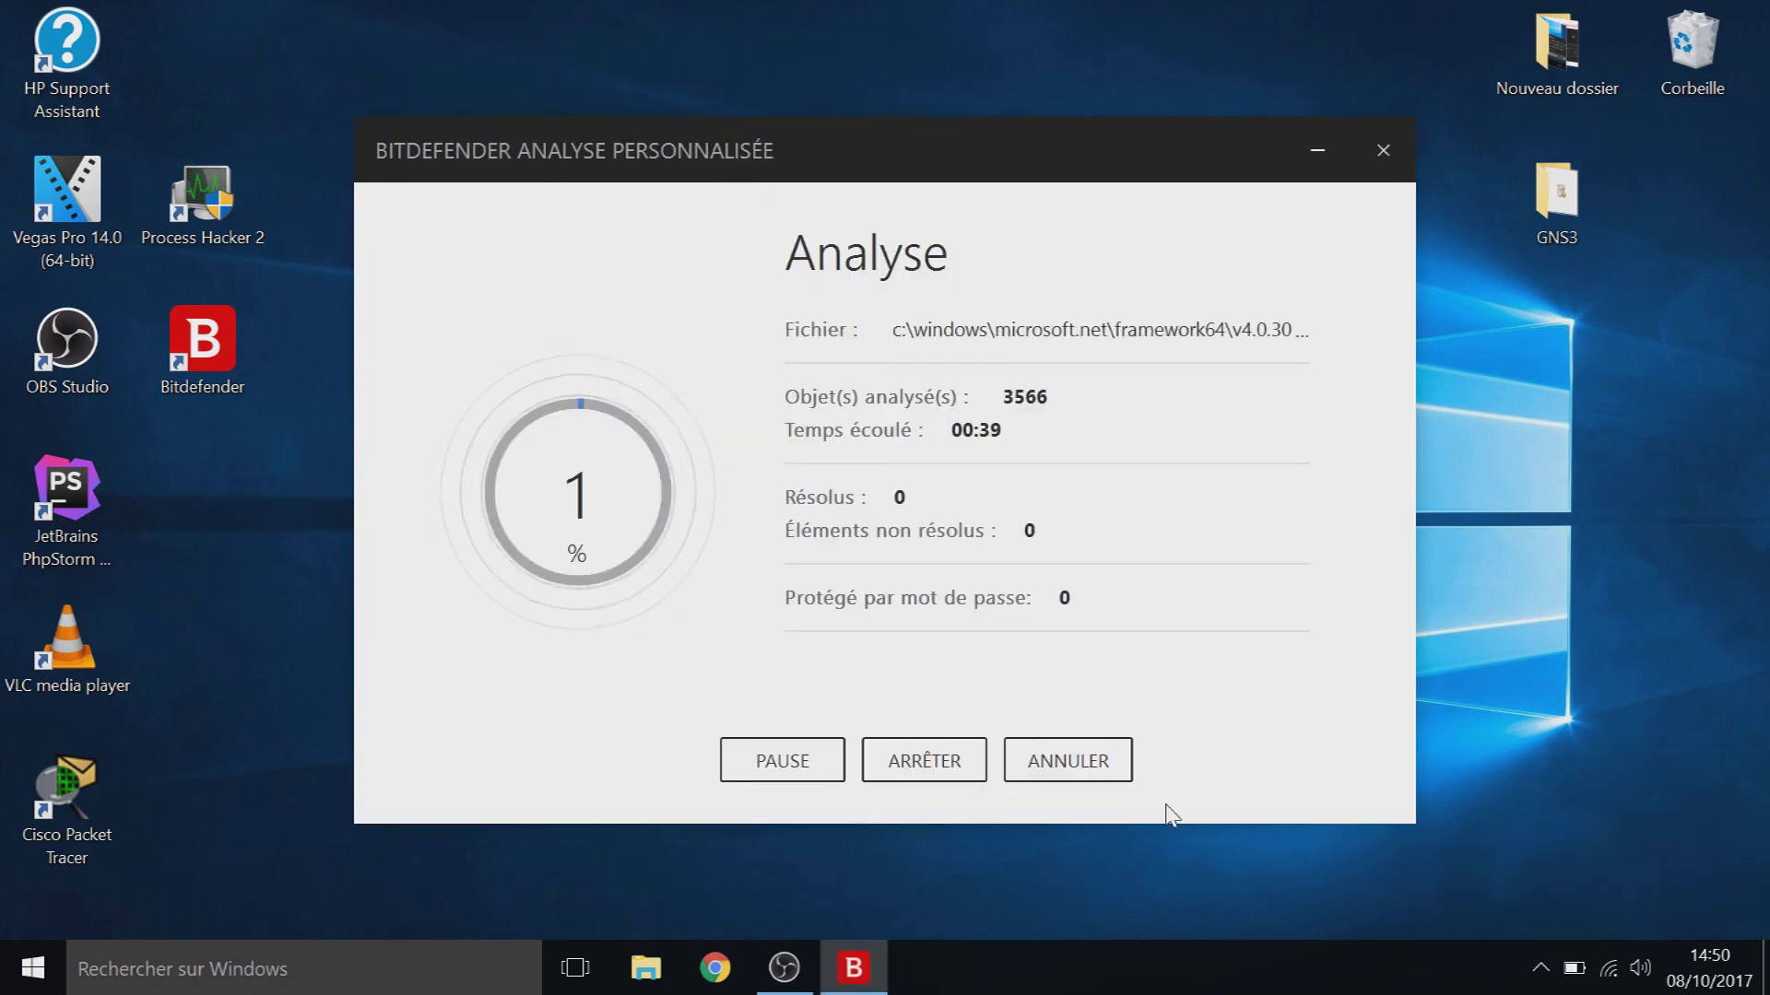